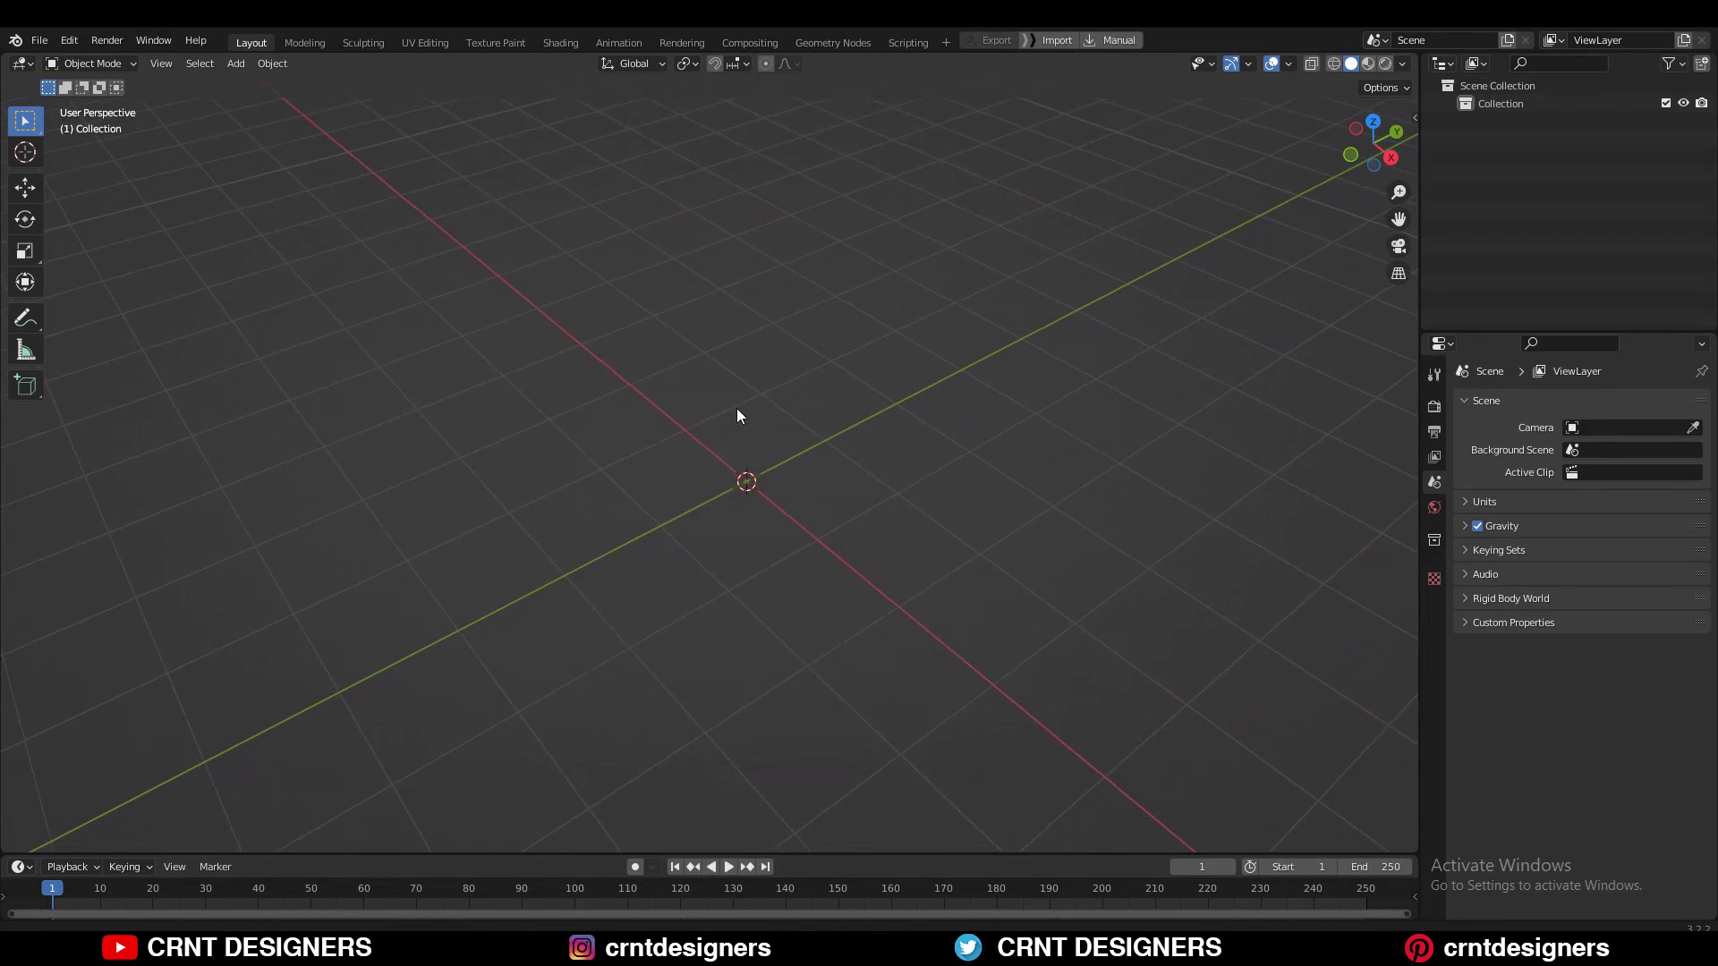
# From an empty scene, bring up the Add menu to reach the Mesh primitives
pyautogui.hotkey('shift', 'a')
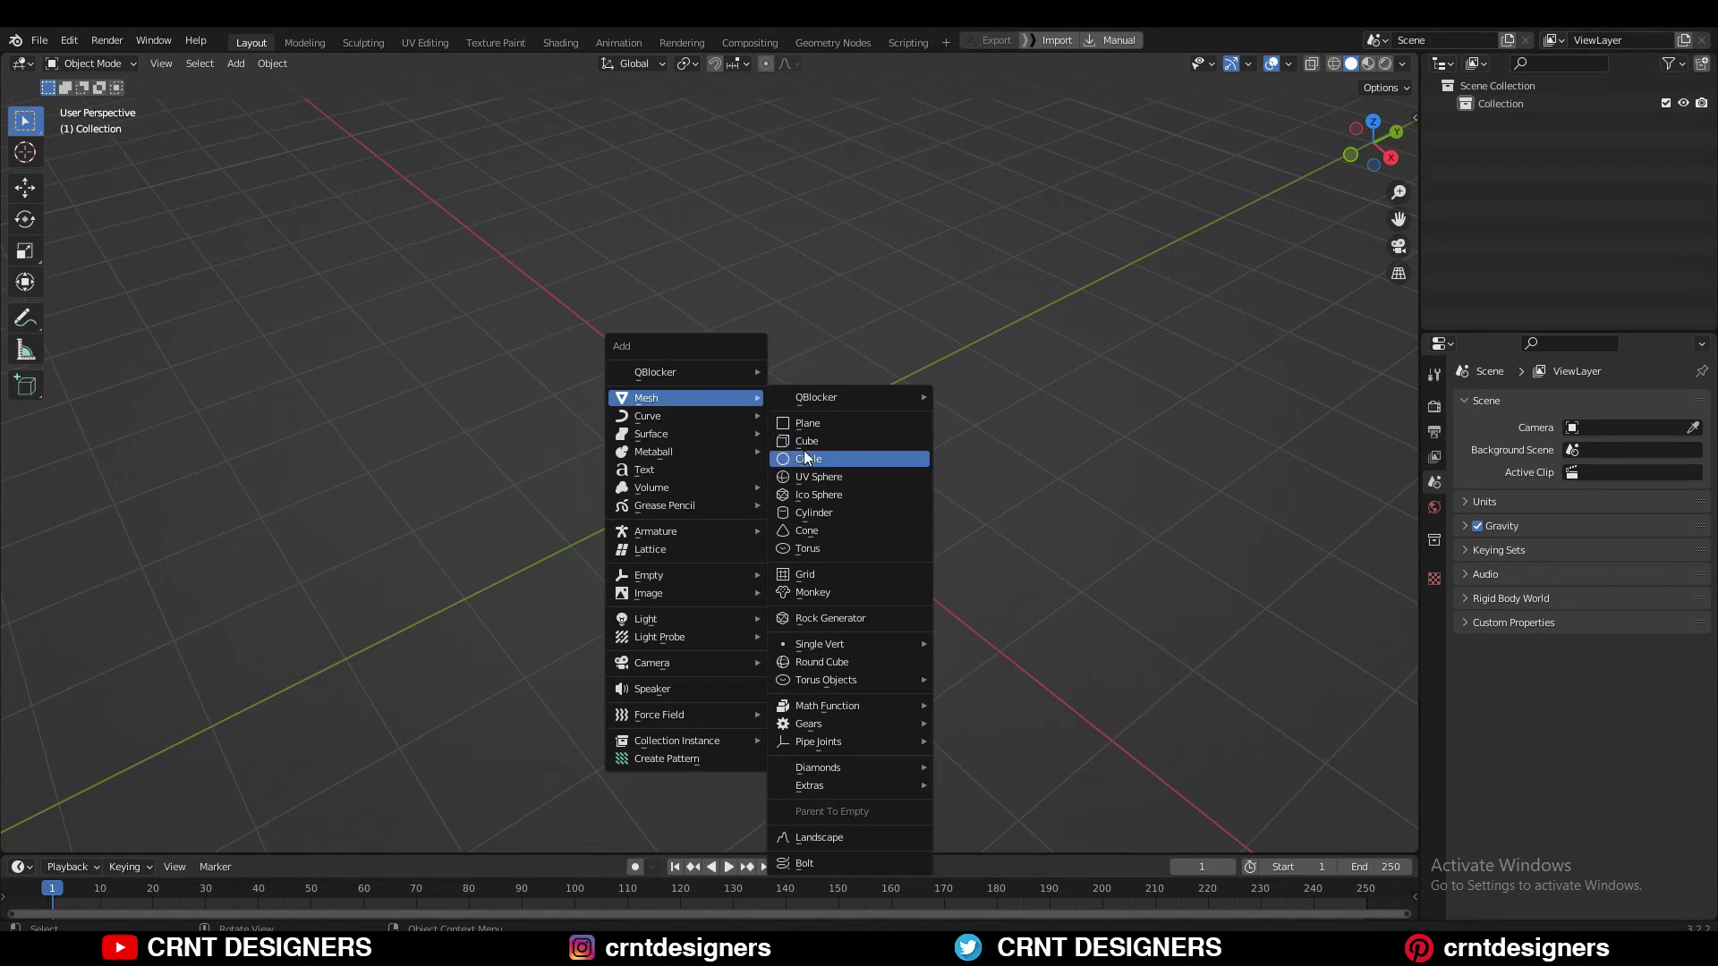
# Add a circle mesh, view it from the top, and extrude-scale its edge into a ring
pyautogui.click(806, 458)
pyautogui.click(1355, 129)
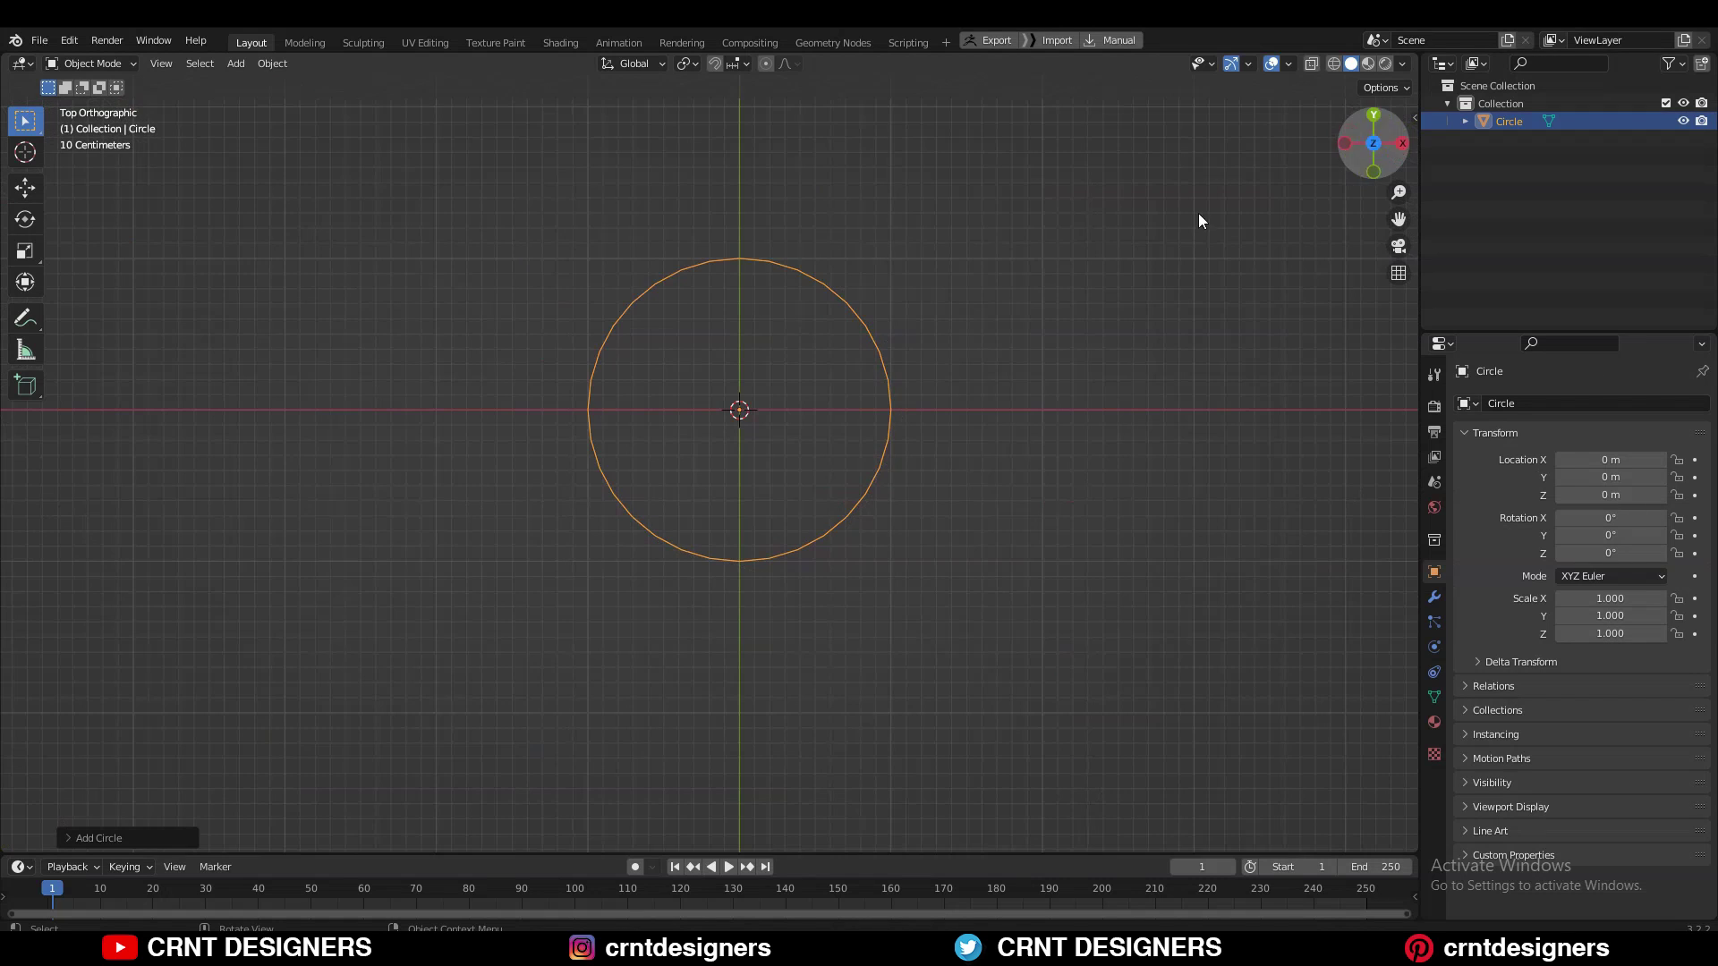
pyautogui.press('Tab')
pyautogui.press('e')
pyautogui.press('Escape')
pyautogui.press('s')
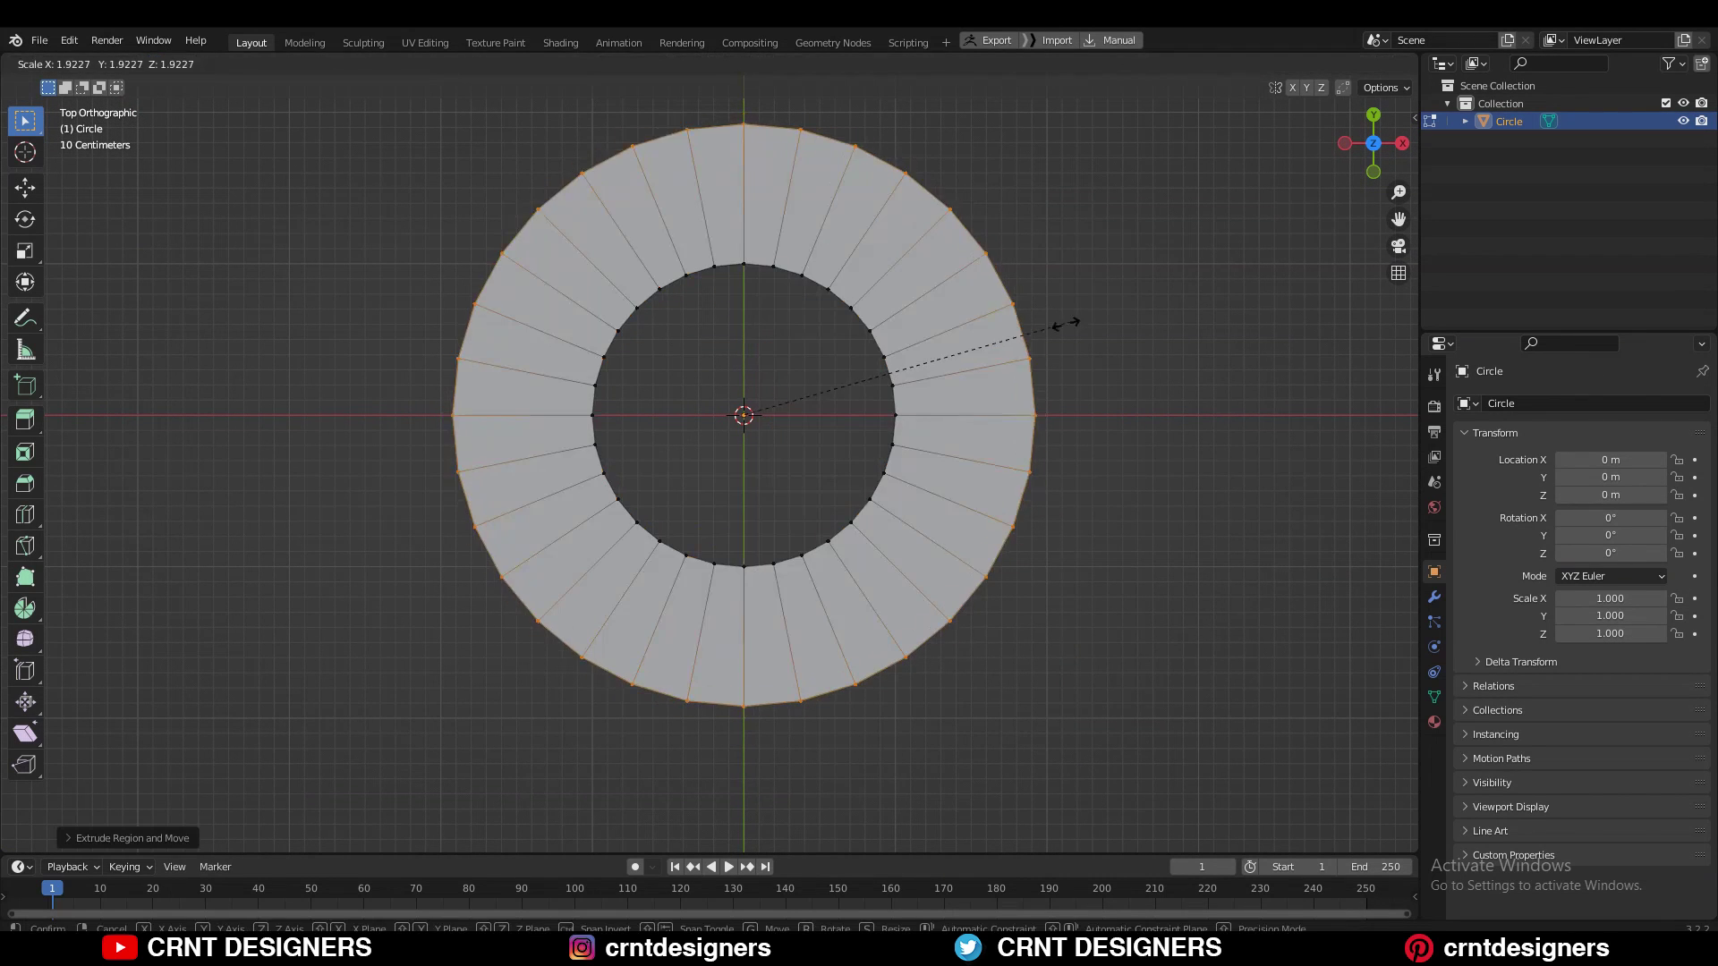
pyautogui.click(876, 398)
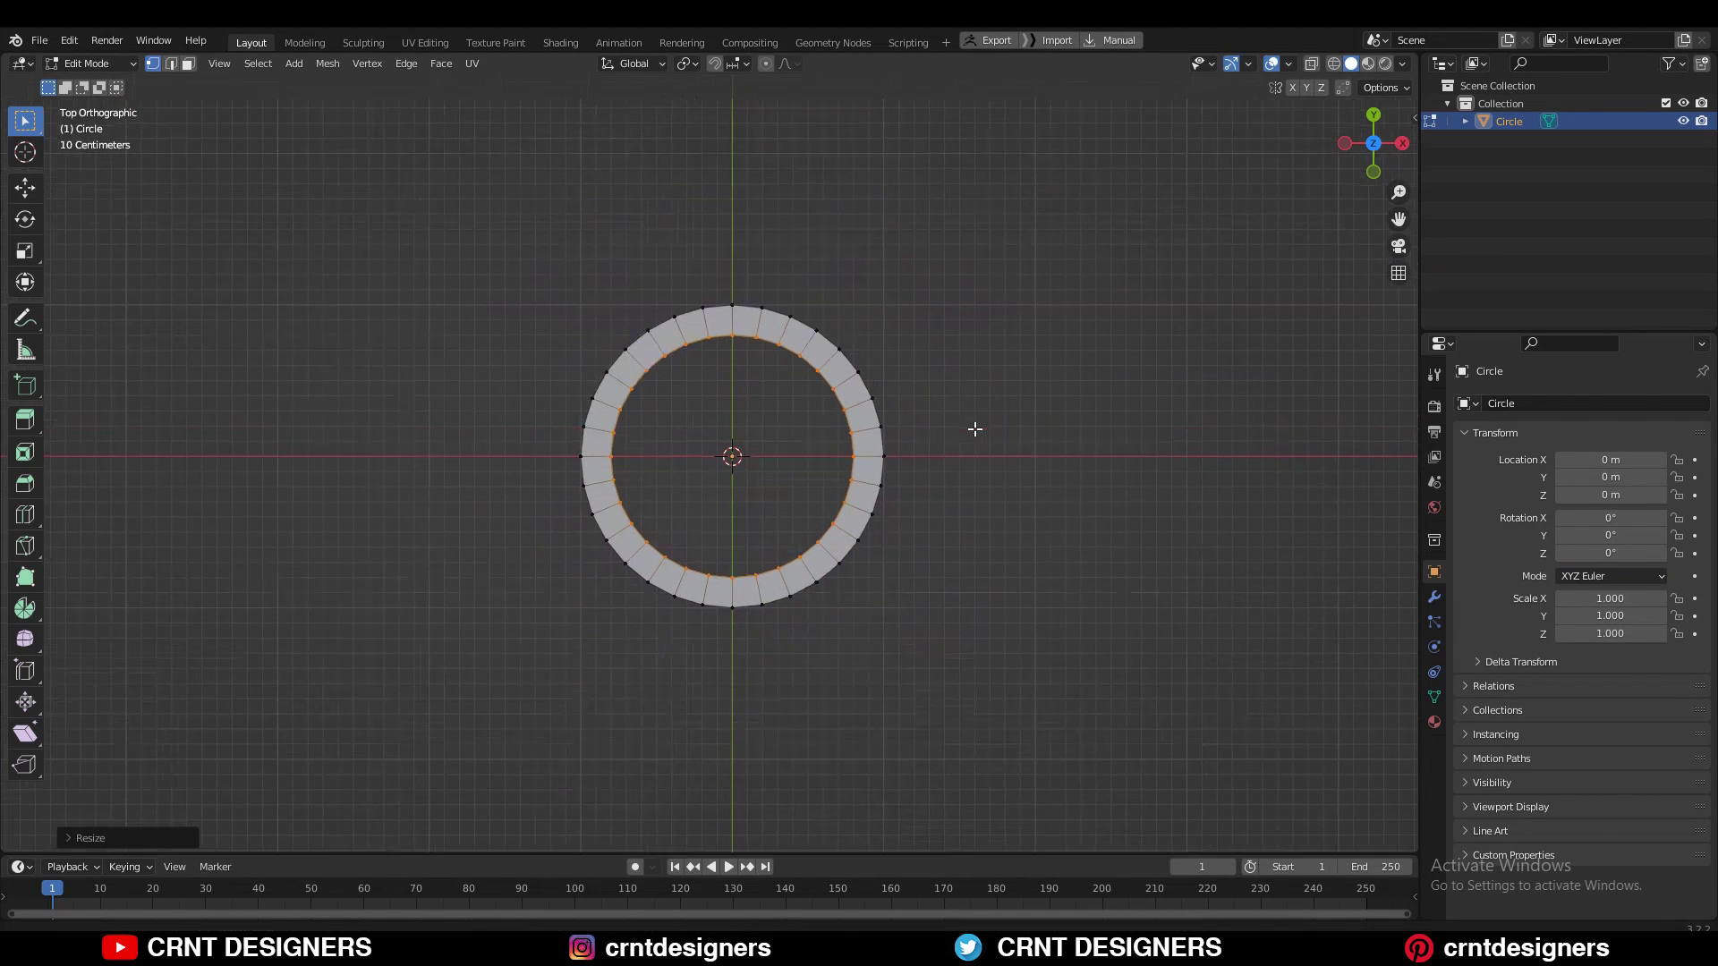
# Extrude and scale a second loop of faces to widen the ring
pyautogui.scroll(3, 966, 376)
pyautogui.press('e')
pyautogui.press('s')
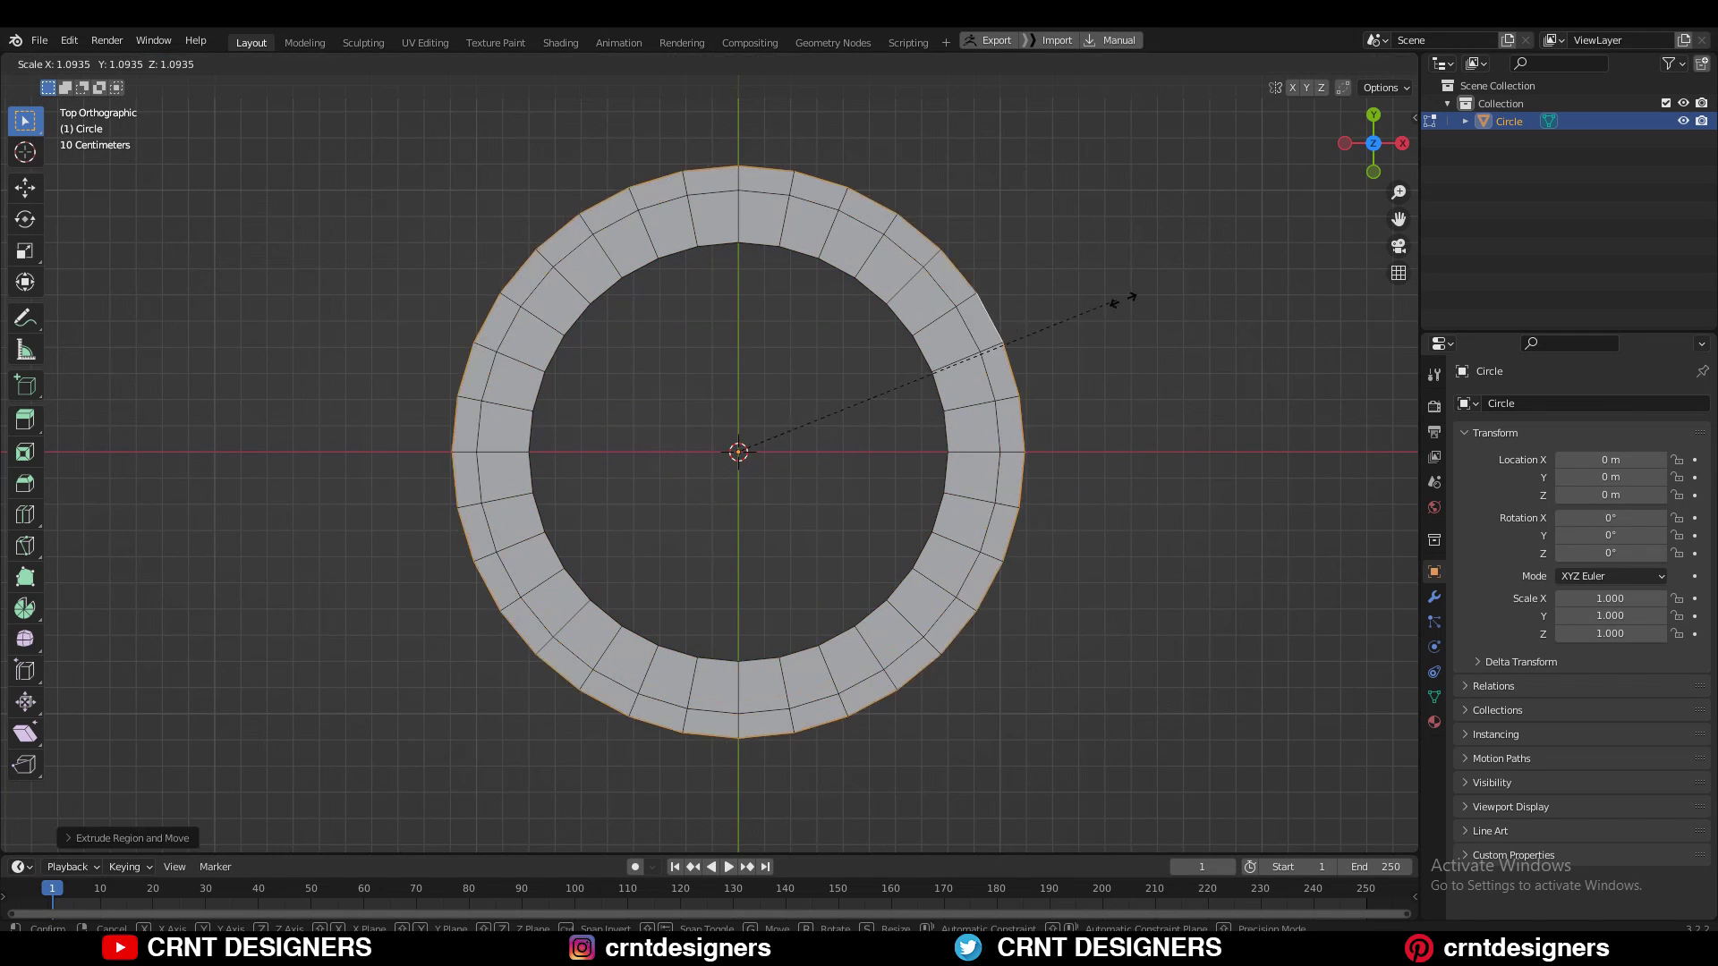
pyautogui.click(1205, 292)
pyautogui.scroll(-3, 691, 436)
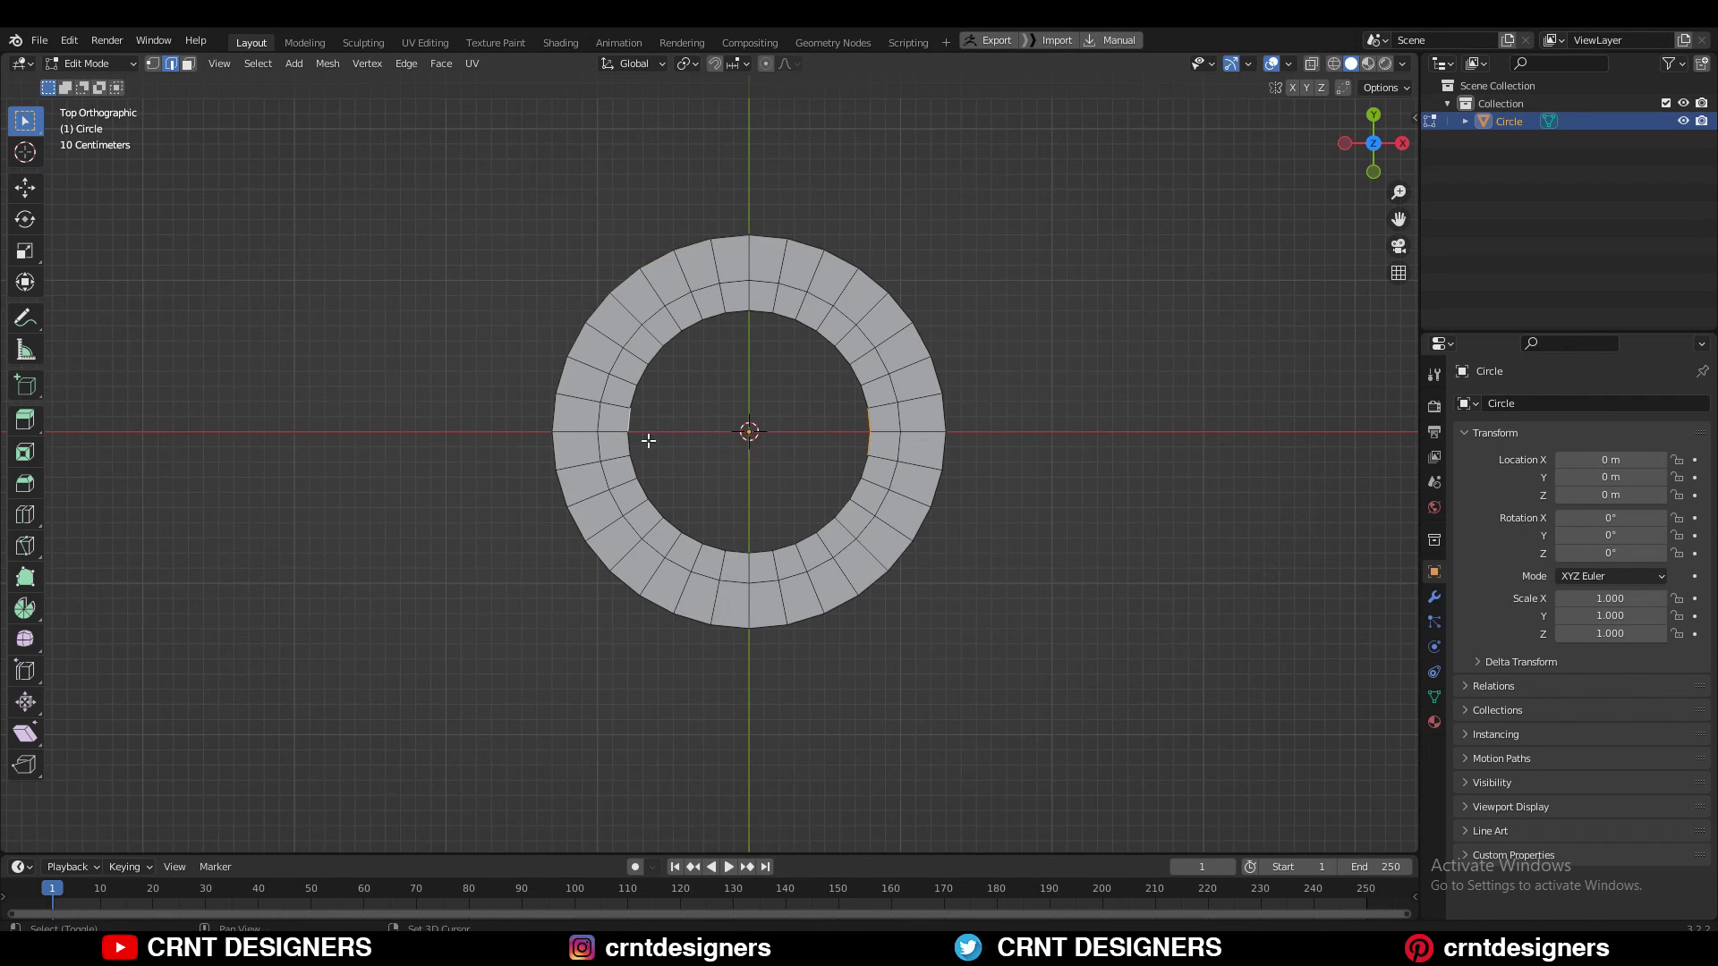
# Bridge a bar across the ring's hole and bend its middle vertices into a zigzag
pyautogui.rightClick(768, 384)
pyautogui.click(761, 395)
pyautogui.scroll(1, 784, 383)
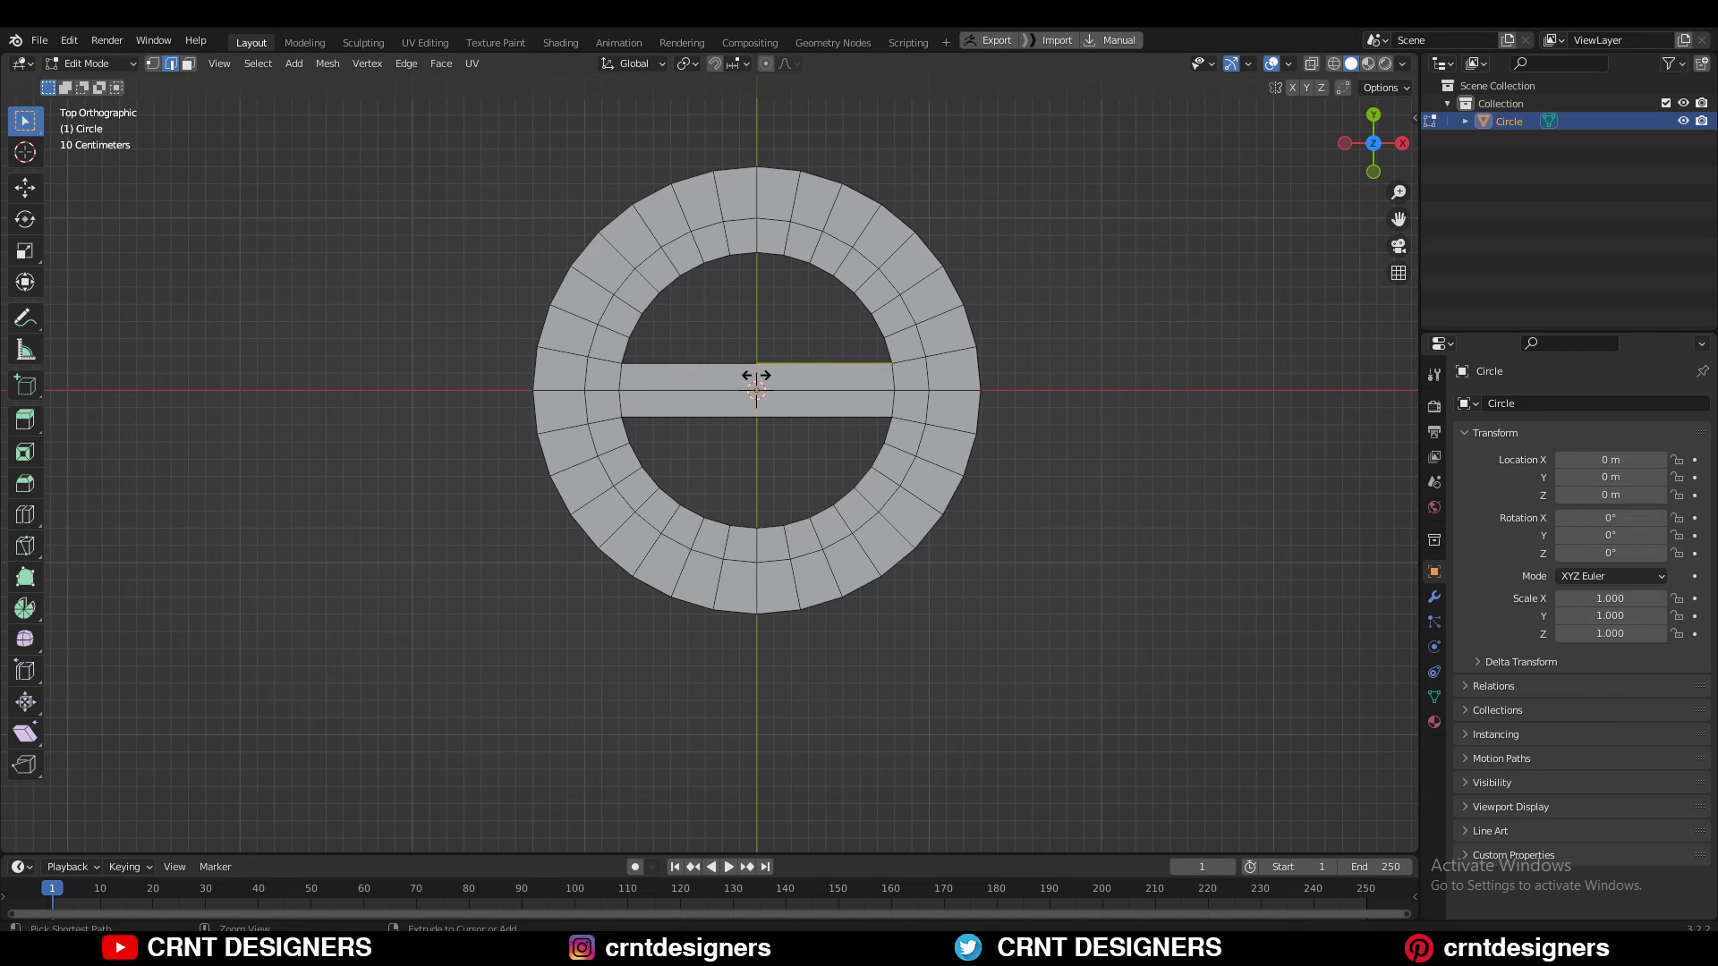
pyautogui.keyDown('ctrl'); pyautogui.moveTo(762, 330); pyautogui.dragTo(680, 359, button='middle'); pyautogui.keyUp('ctrl')
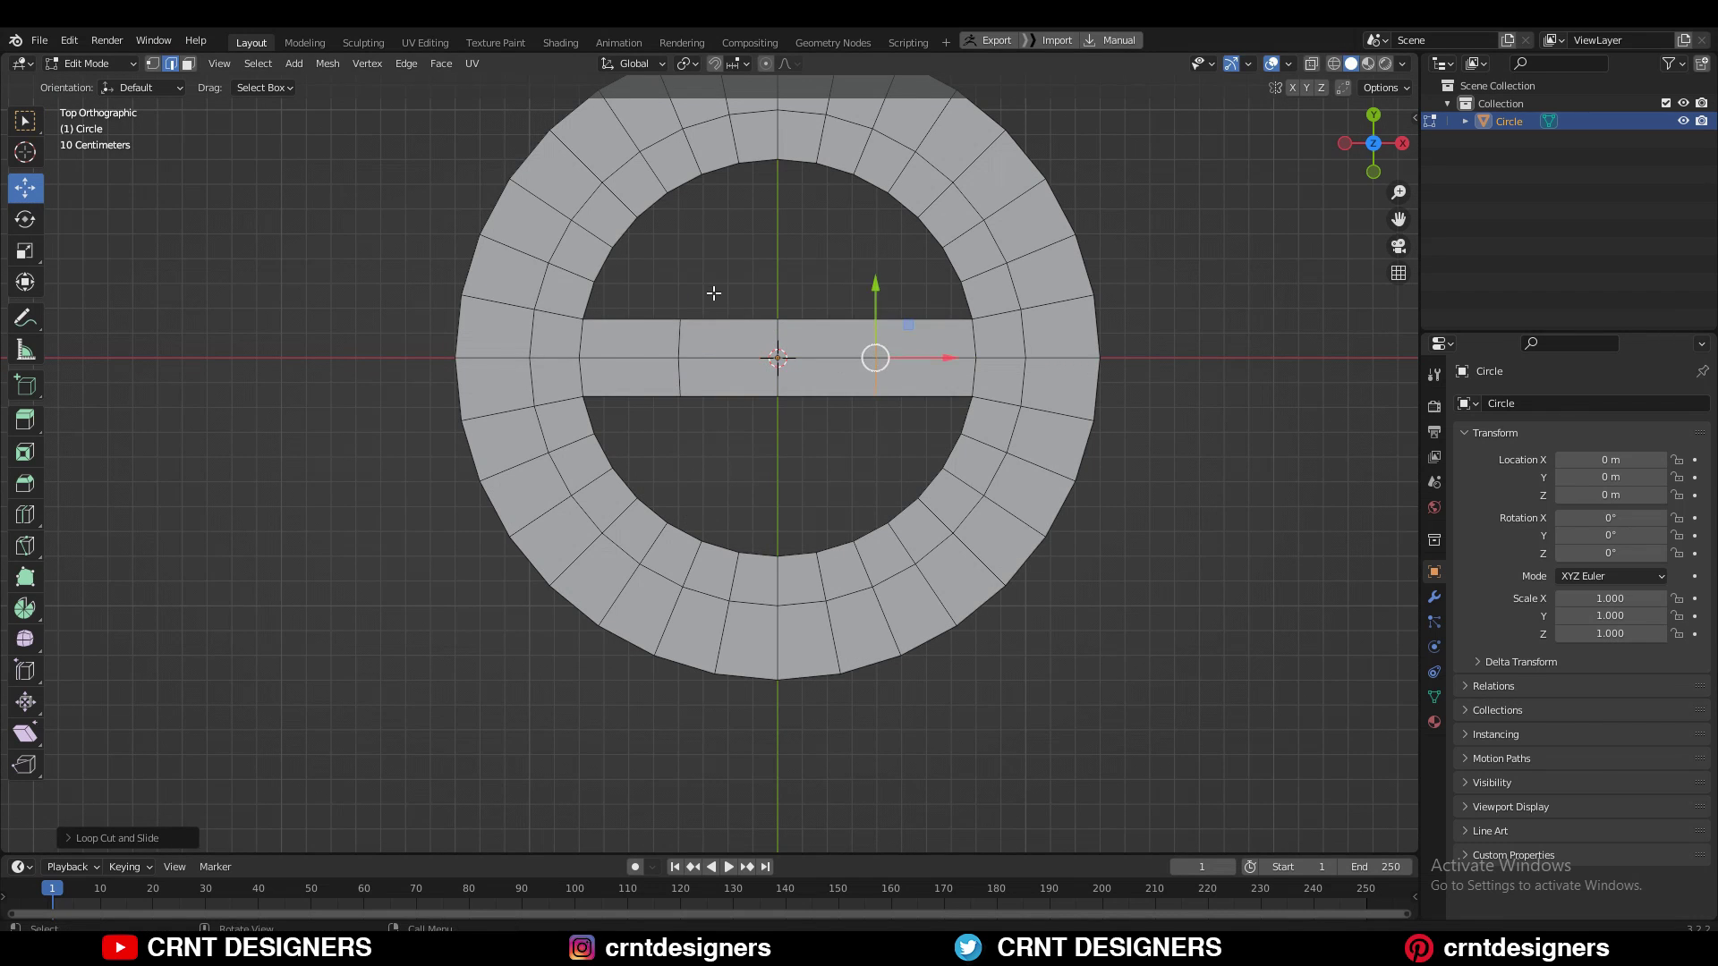
pyautogui.moveTo(679, 287)
pyautogui.mouseDown()
pyautogui.moveTo(879, 331)
pyautogui.moveTo(880, 260)
pyautogui.mouseUp()
pyautogui.press('w')
pyautogui.scroll(-2, 881, 370)
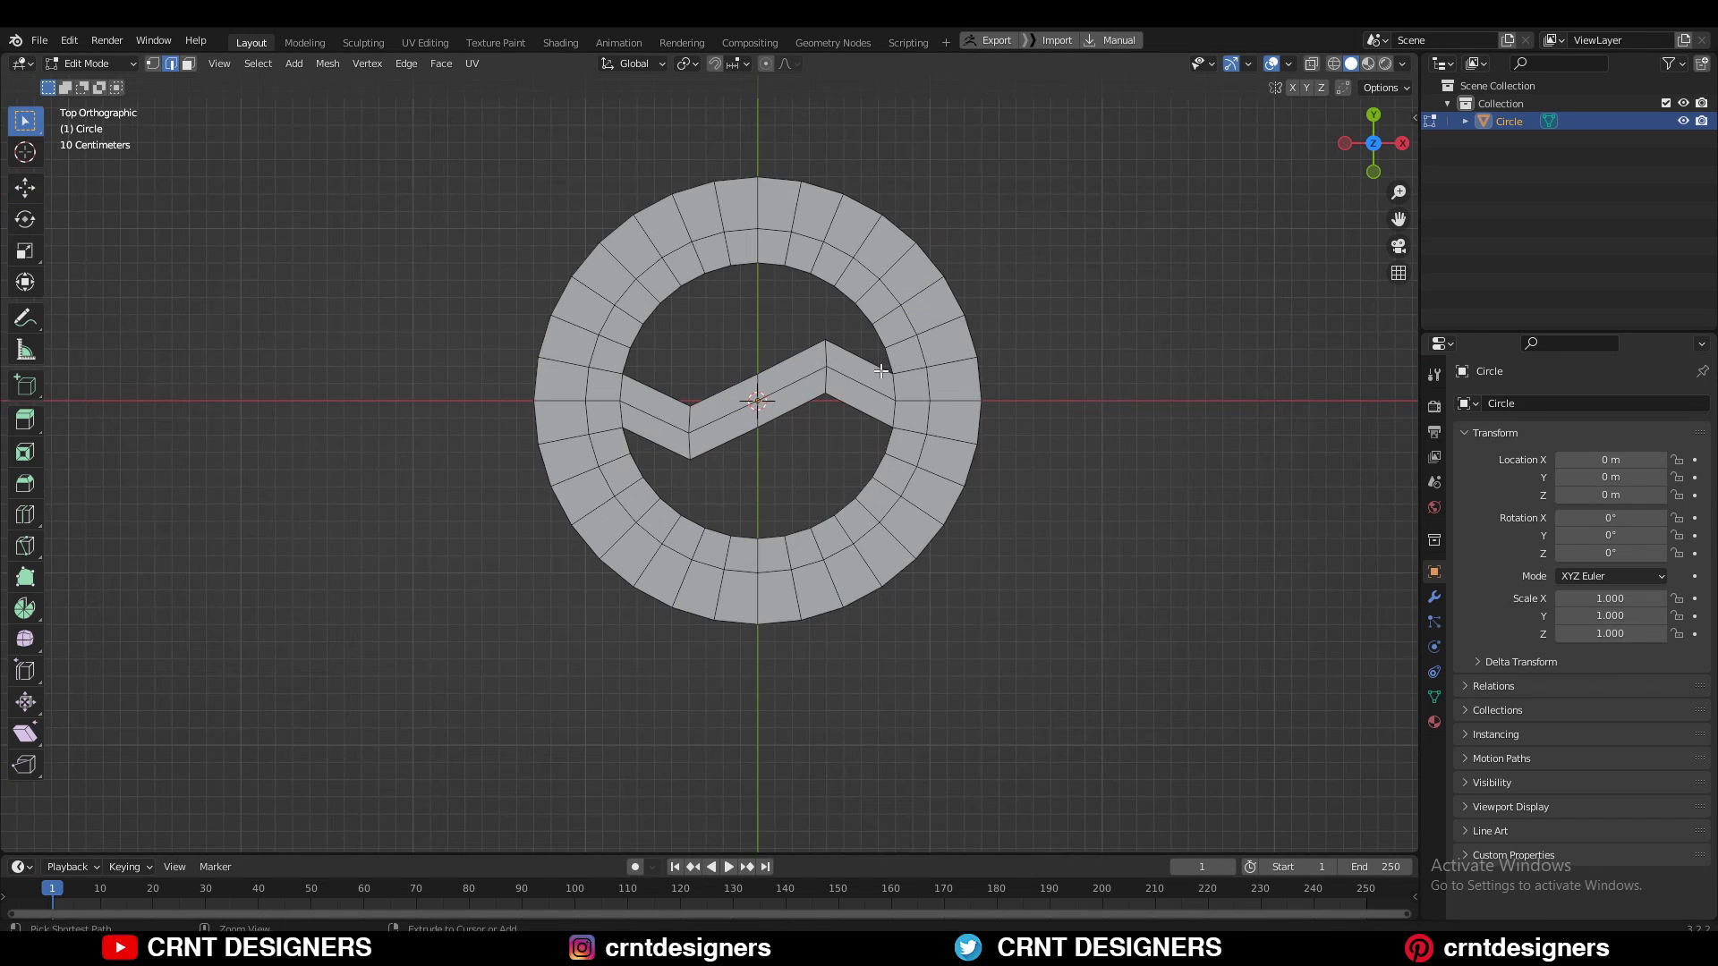
pyautogui.press('Tab')
# Add level 2 subdivision smoothing, then bevel the bar's two bend edges
pyautogui.hotkey('ctrl', '2')
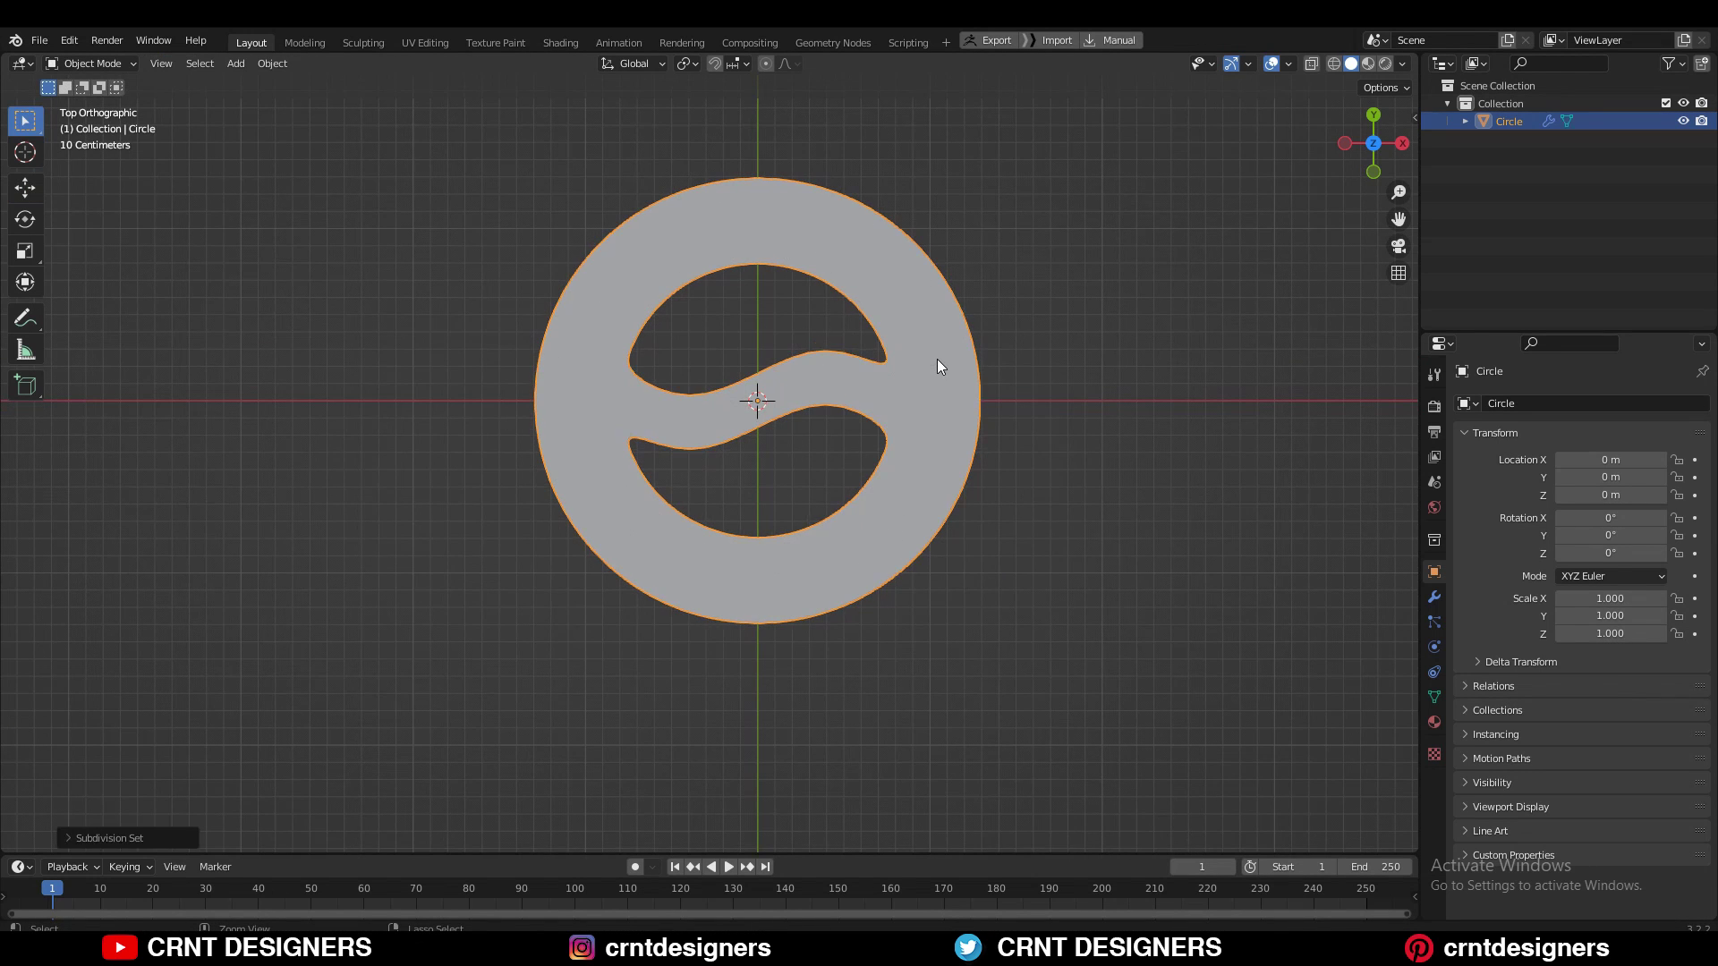
pyautogui.press('Tab')
pyautogui.scroll(3, 912, 324)
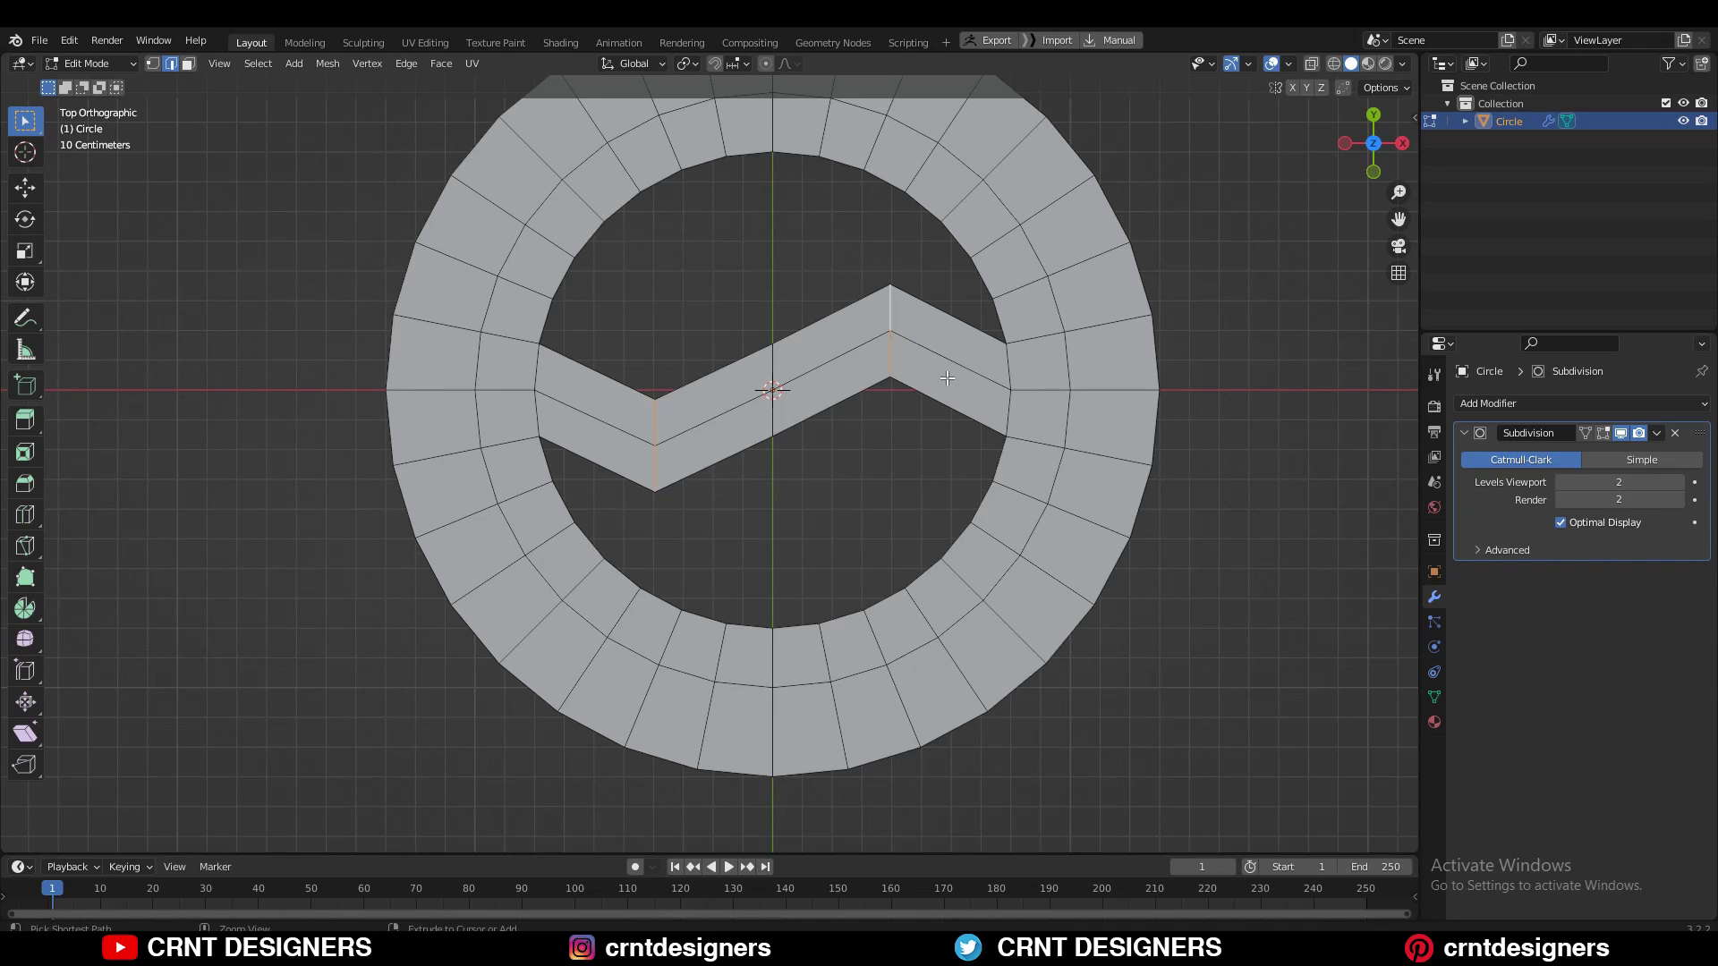
pyautogui.hotkey('ctrl', 'b')
pyautogui.click(1010, 434)
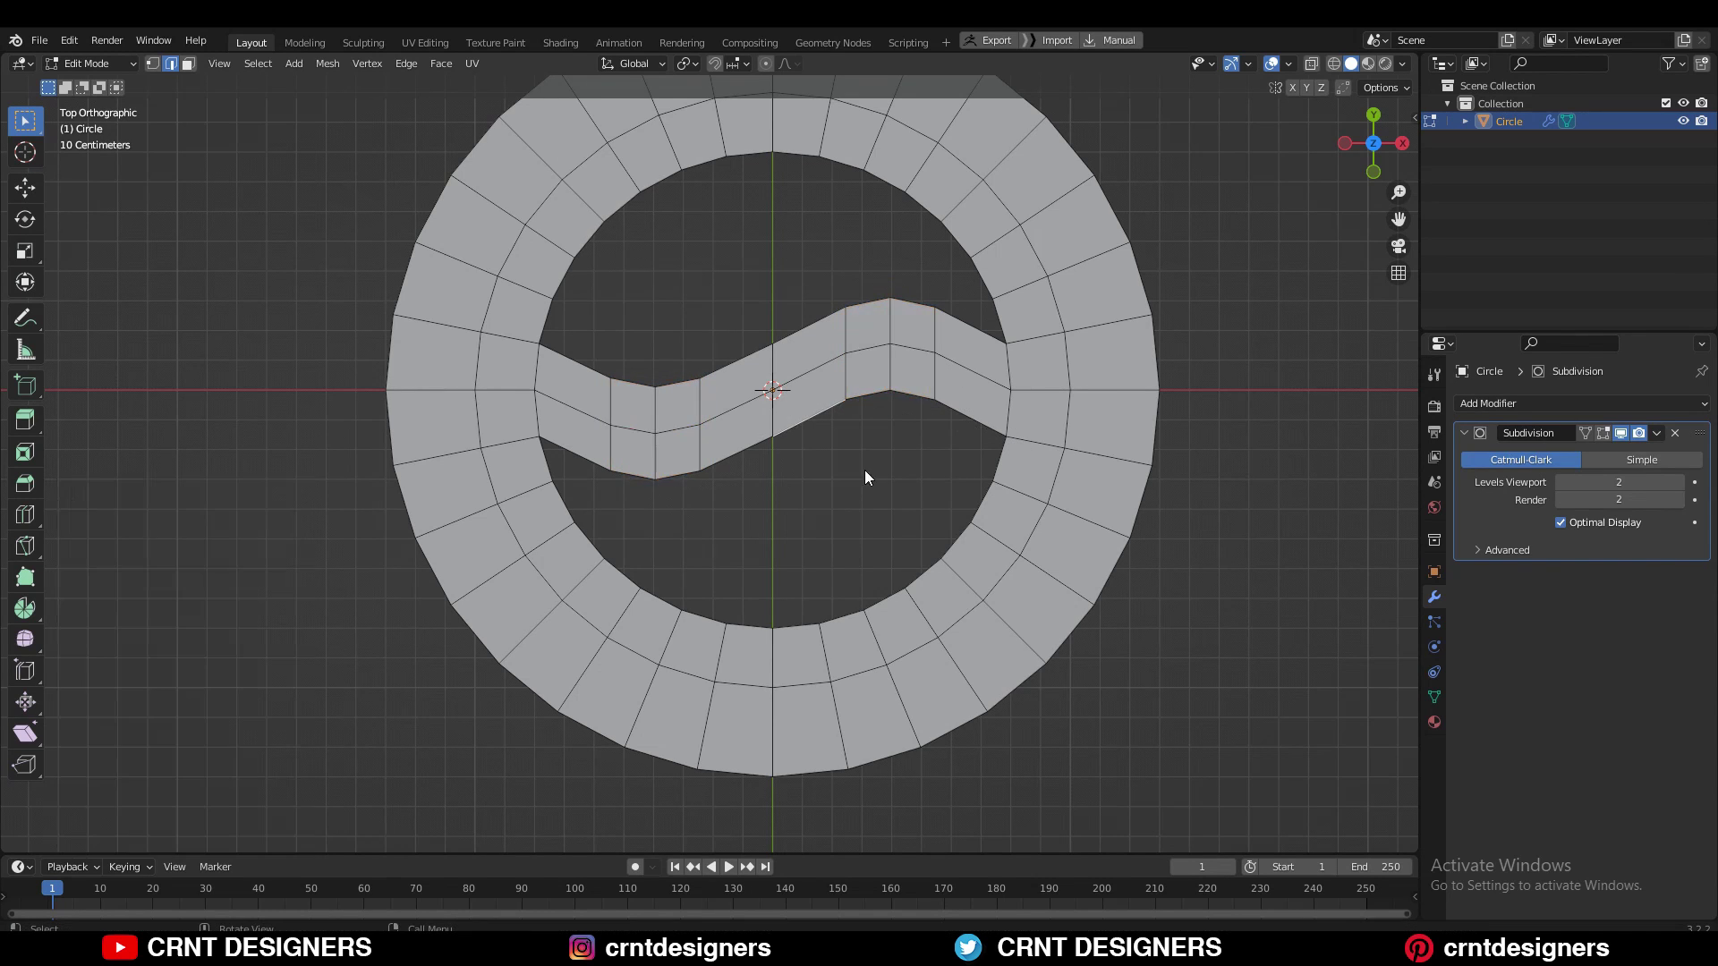
# Add a loop cut on the bar and slide it toward the ring
pyautogui.hotkey('ctrl', 'r')
pyautogui.moveTo(767, 401); pyautogui.dragTo(926, 465)
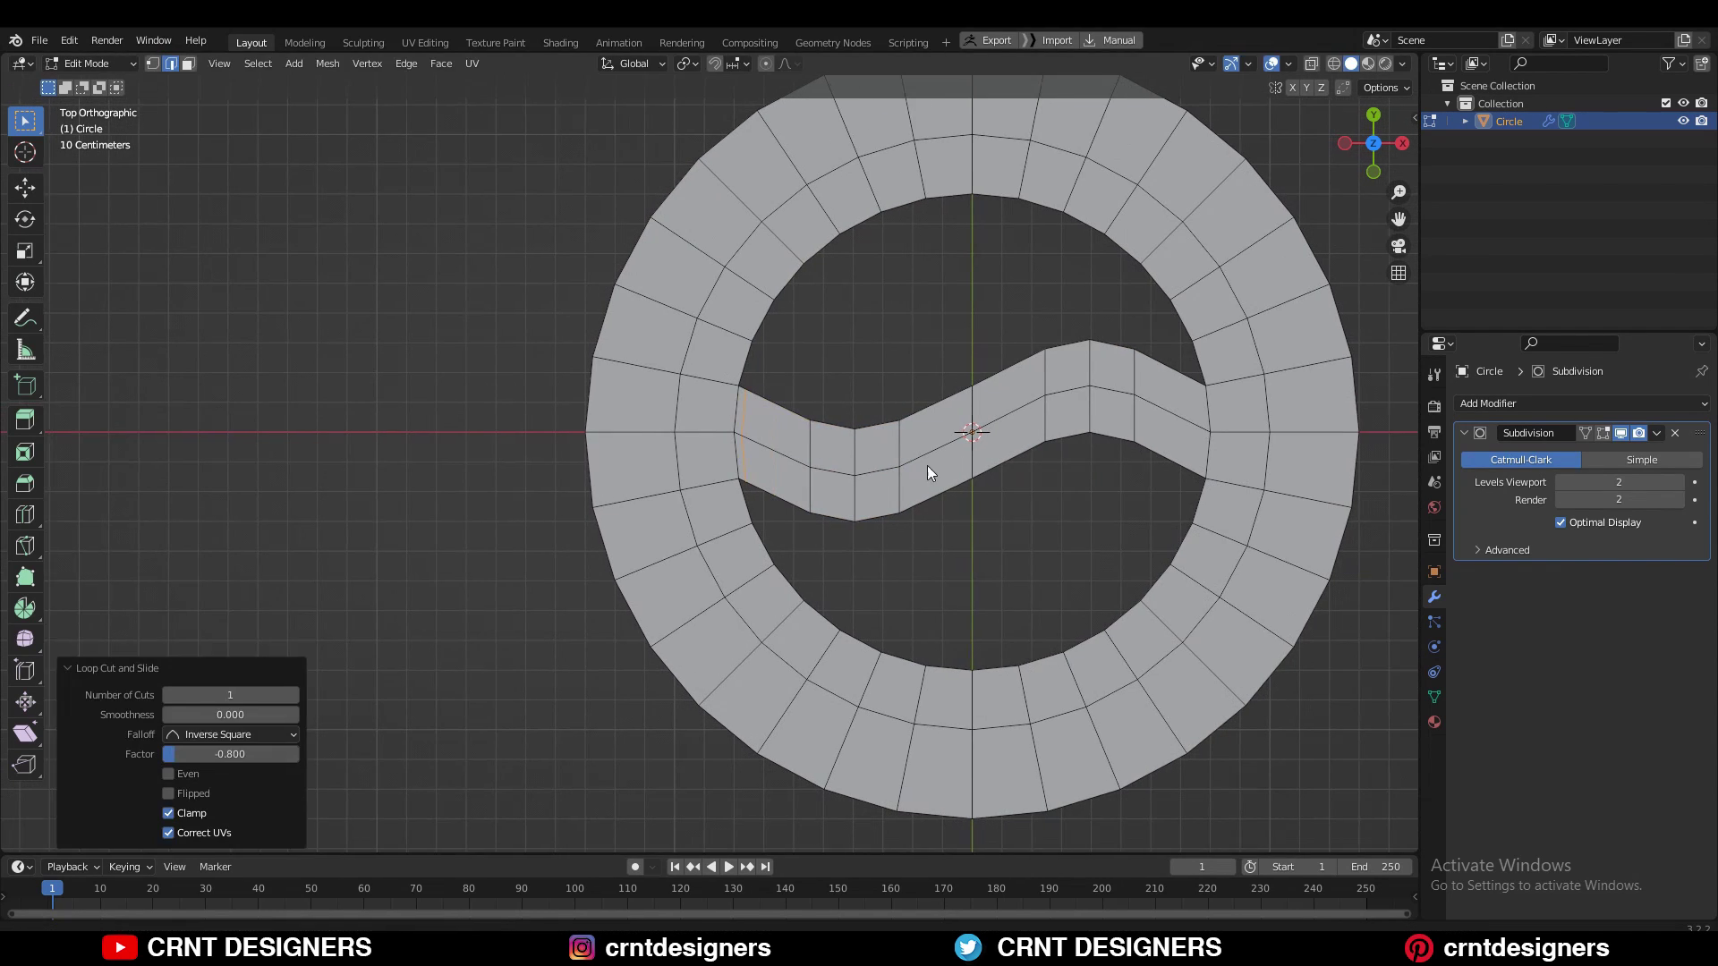
pyautogui.keyDown('shift'); pyautogui.moveTo(927, 465); pyautogui.dragTo(834, 472, button='middle'); pyautogui.keyUp('shift')
pyautogui.scroll(3, 780, 380)
pyautogui.press('g')
pyautogui.press('g')
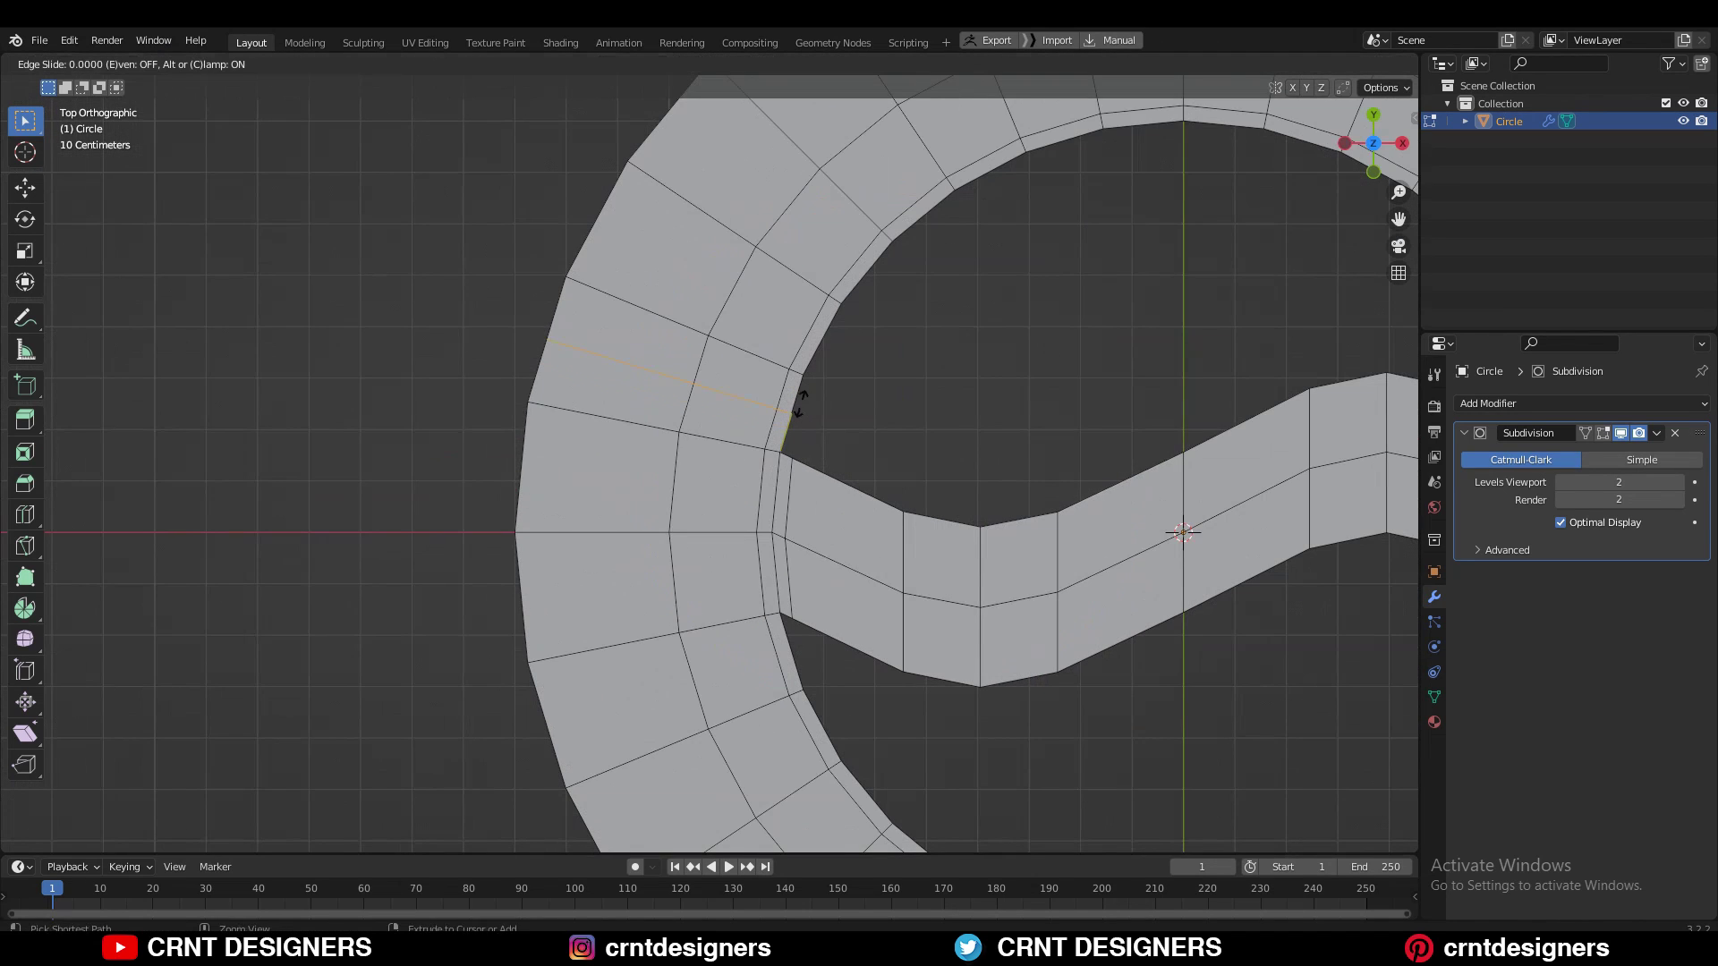
pyautogui.click(808, 431)
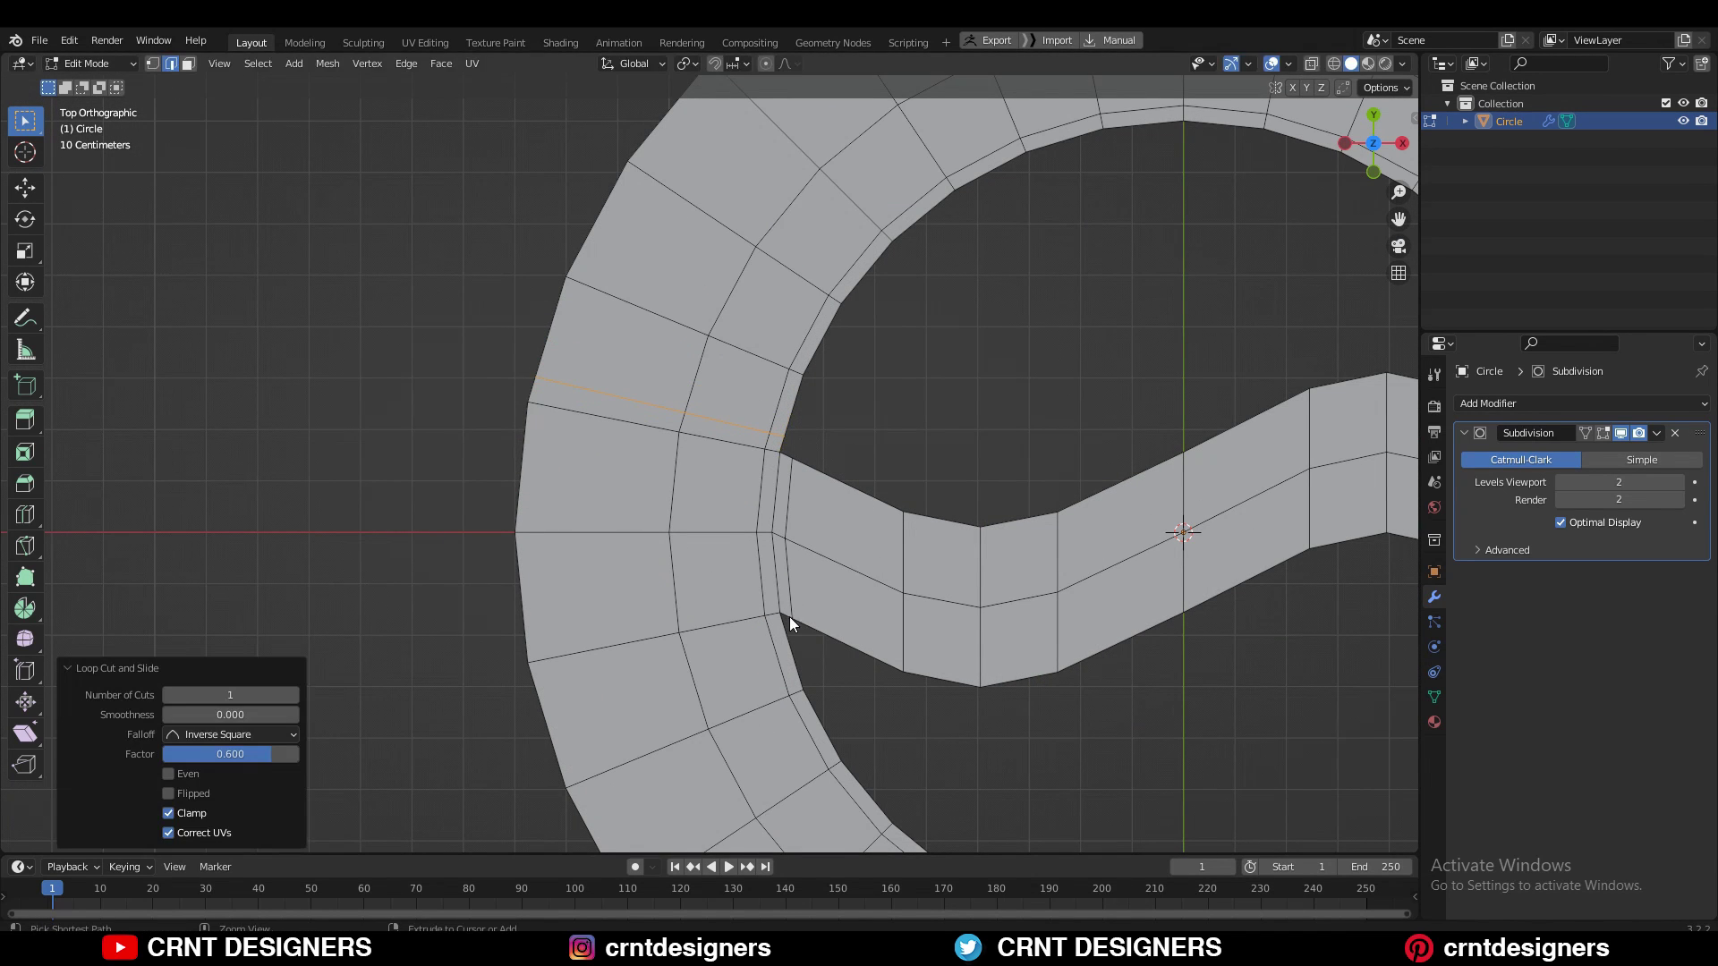
# Add supporting loop cuts on the lower band and the right band
pyautogui.hotkey('ctrl', 'r')
pyautogui.click(789, 617)
pyautogui.click(786, 617)
pyautogui.scroll(2, 851, 485)
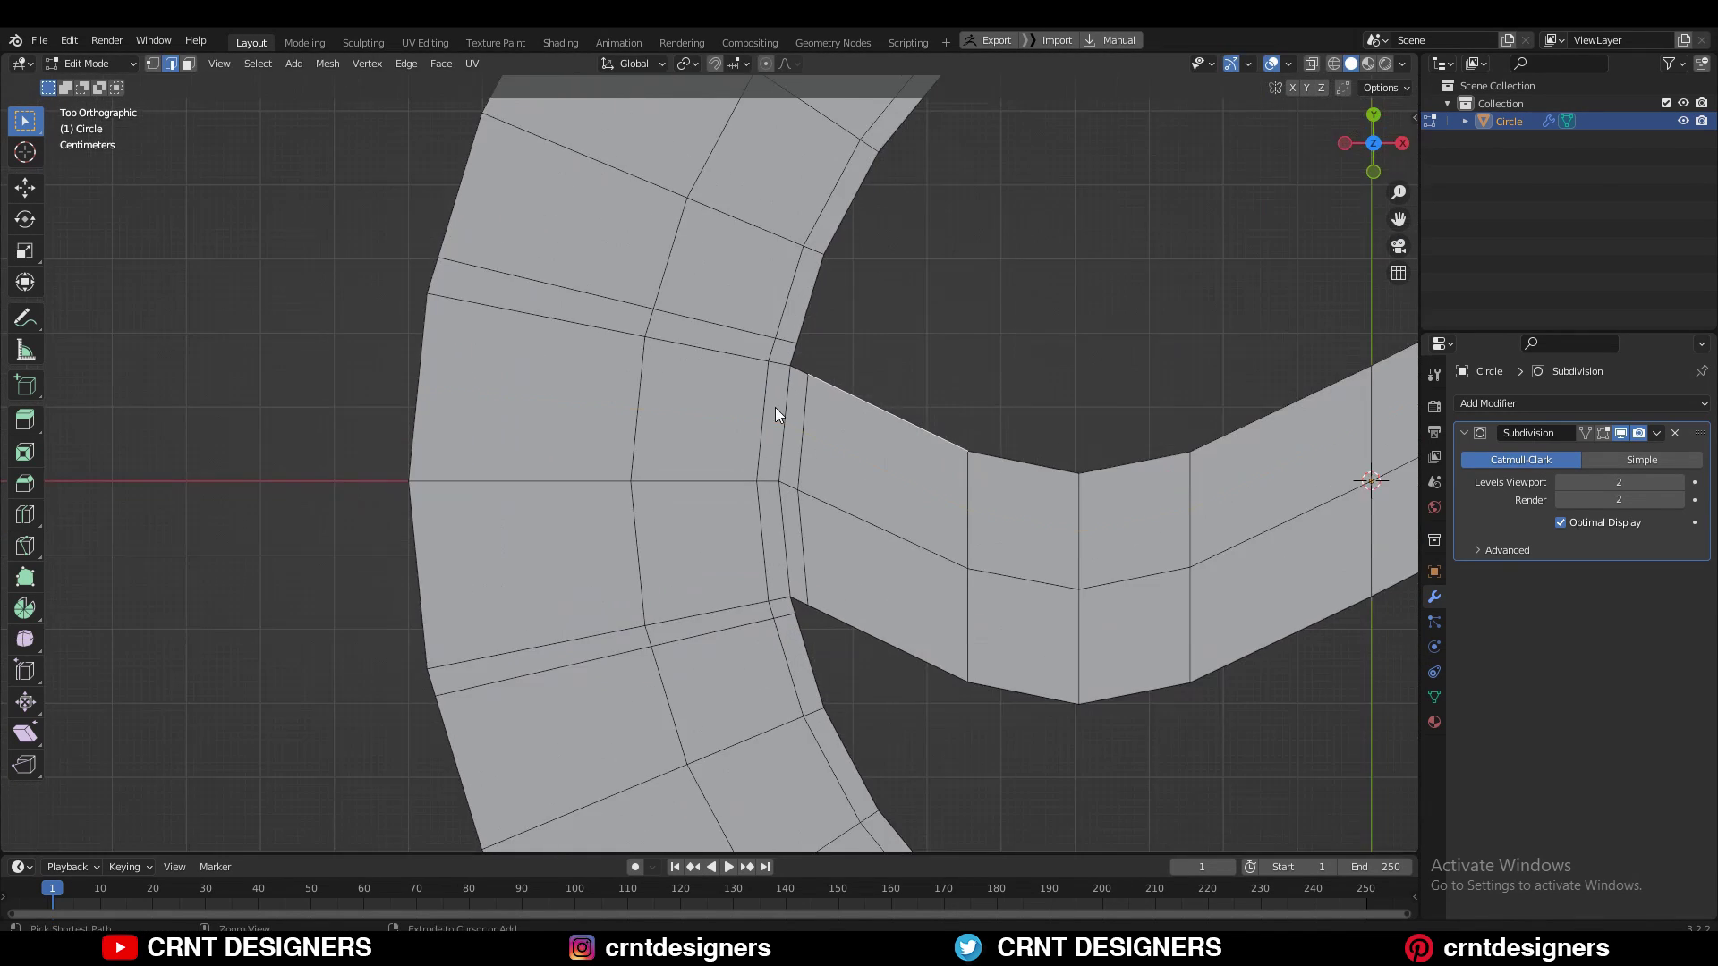
pyautogui.hotkey('ctrl', 'r')
pyautogui.click(779, 403)
pyautogui.click(812, 370)
# Add another right-band loop cut slid toward its lower edge, then select the upper band edge
pyautogui.hotkey('ctrl', 'r')
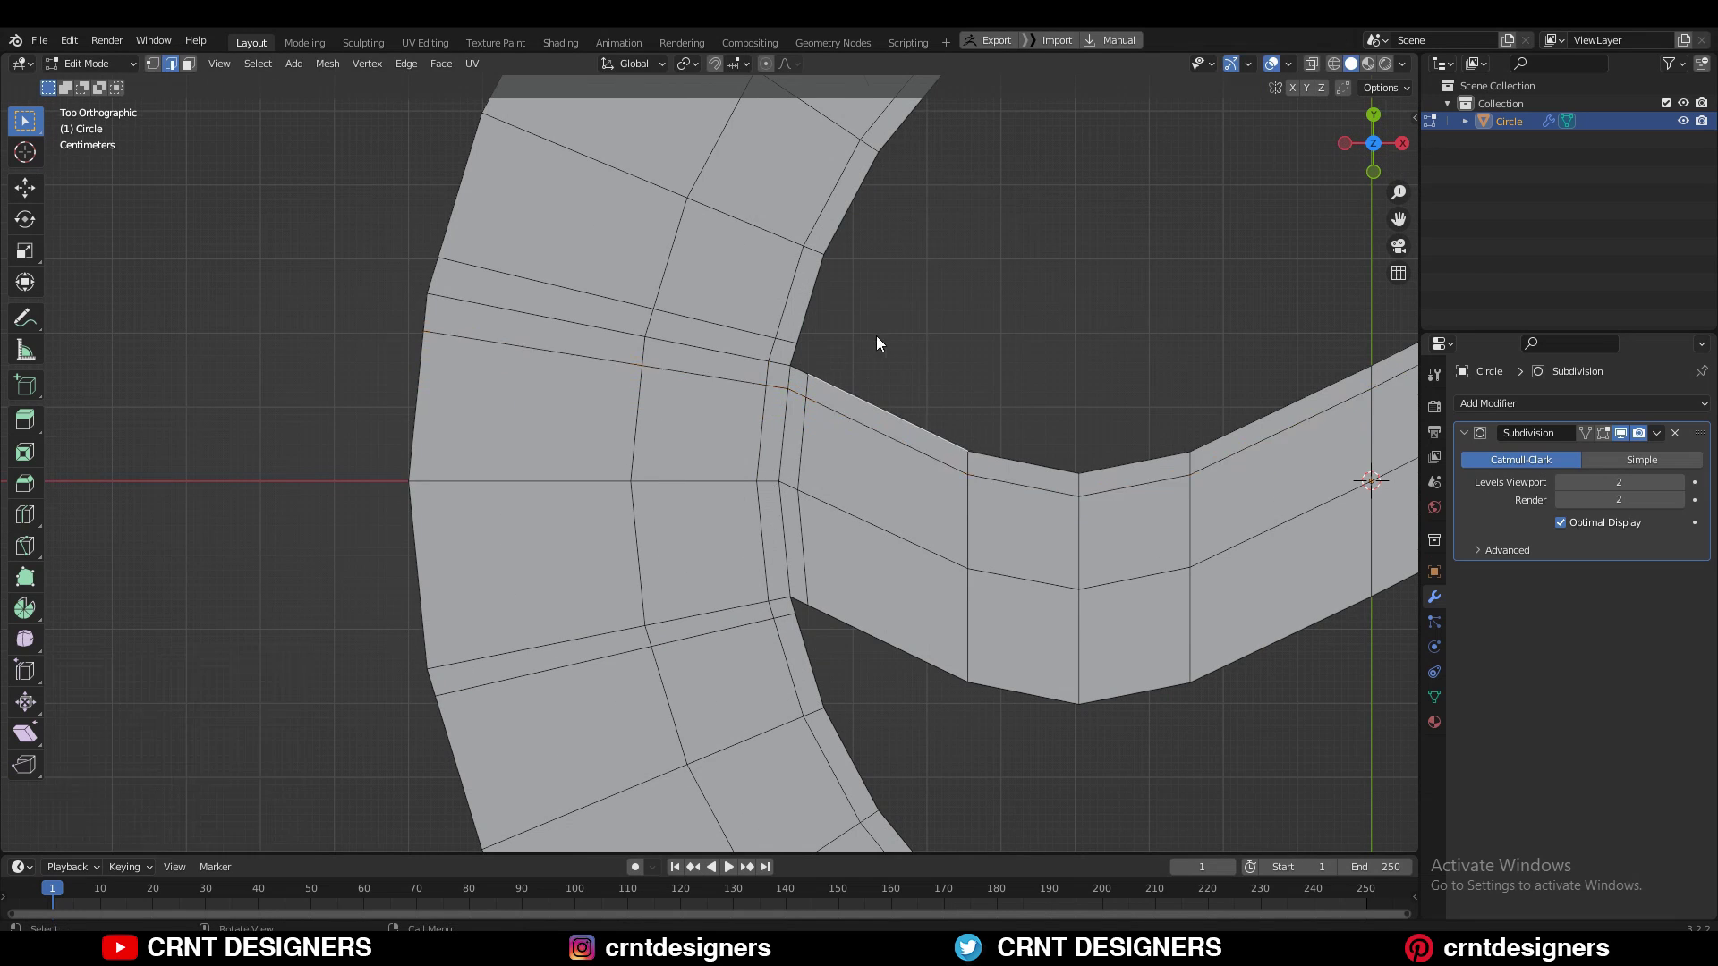
pyautogui.click(775, 530)
pyautogui.click(854, 563)
pyautogui.click(850, 368)
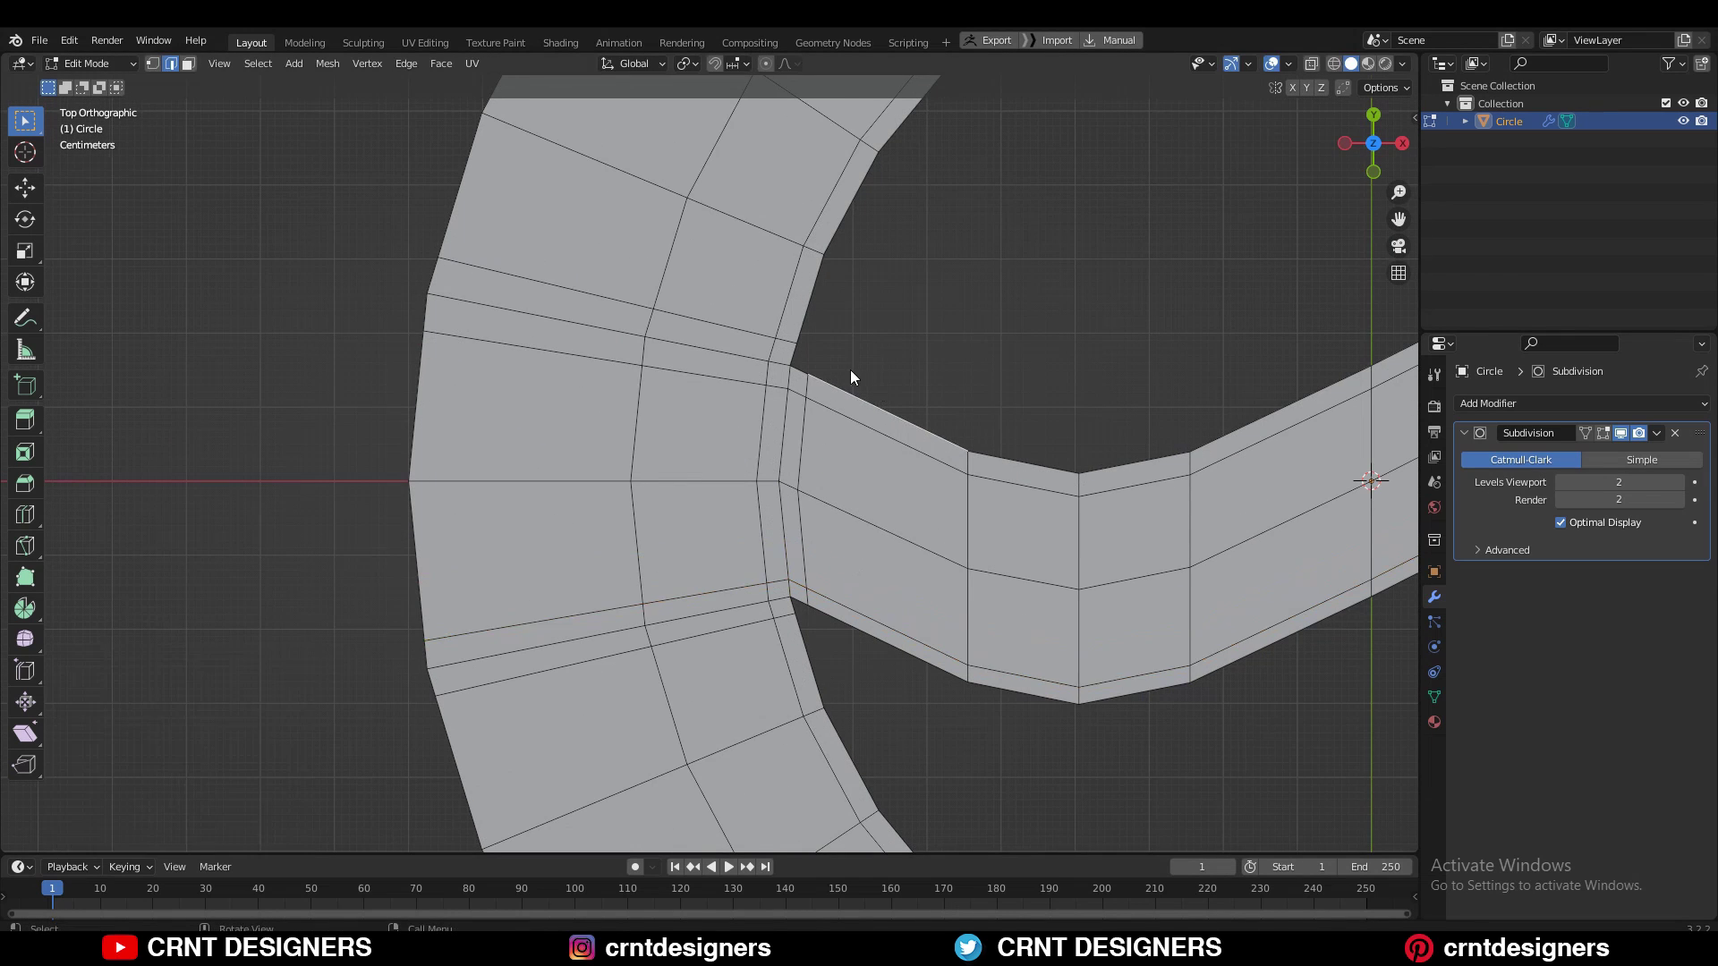
pyautogui.keyDown('shift'); pyautogui.moveTo(850, 369); pyautogui.dragTo(811, 437, button='middle'); pyautogui.keyUp('shift')
# Connect vertex pairs across the bar junction and dissolve the short stray edge
pyautogui.rightClick(764, 458)
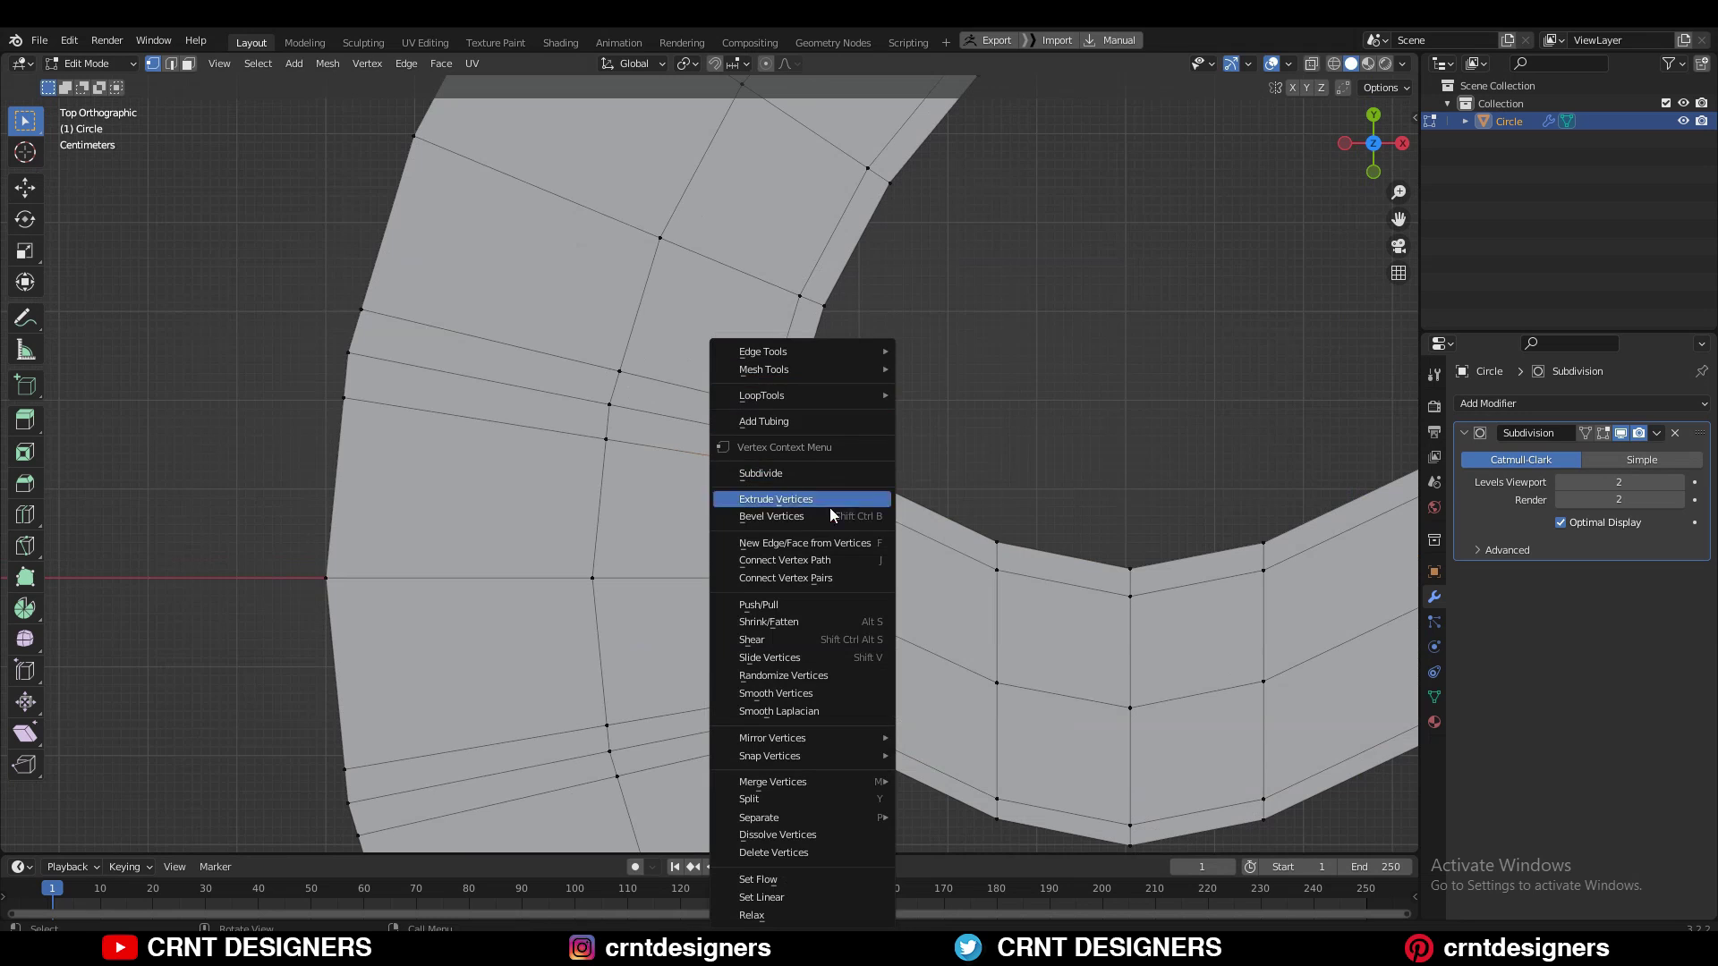
pyautogui.click(818, 578)
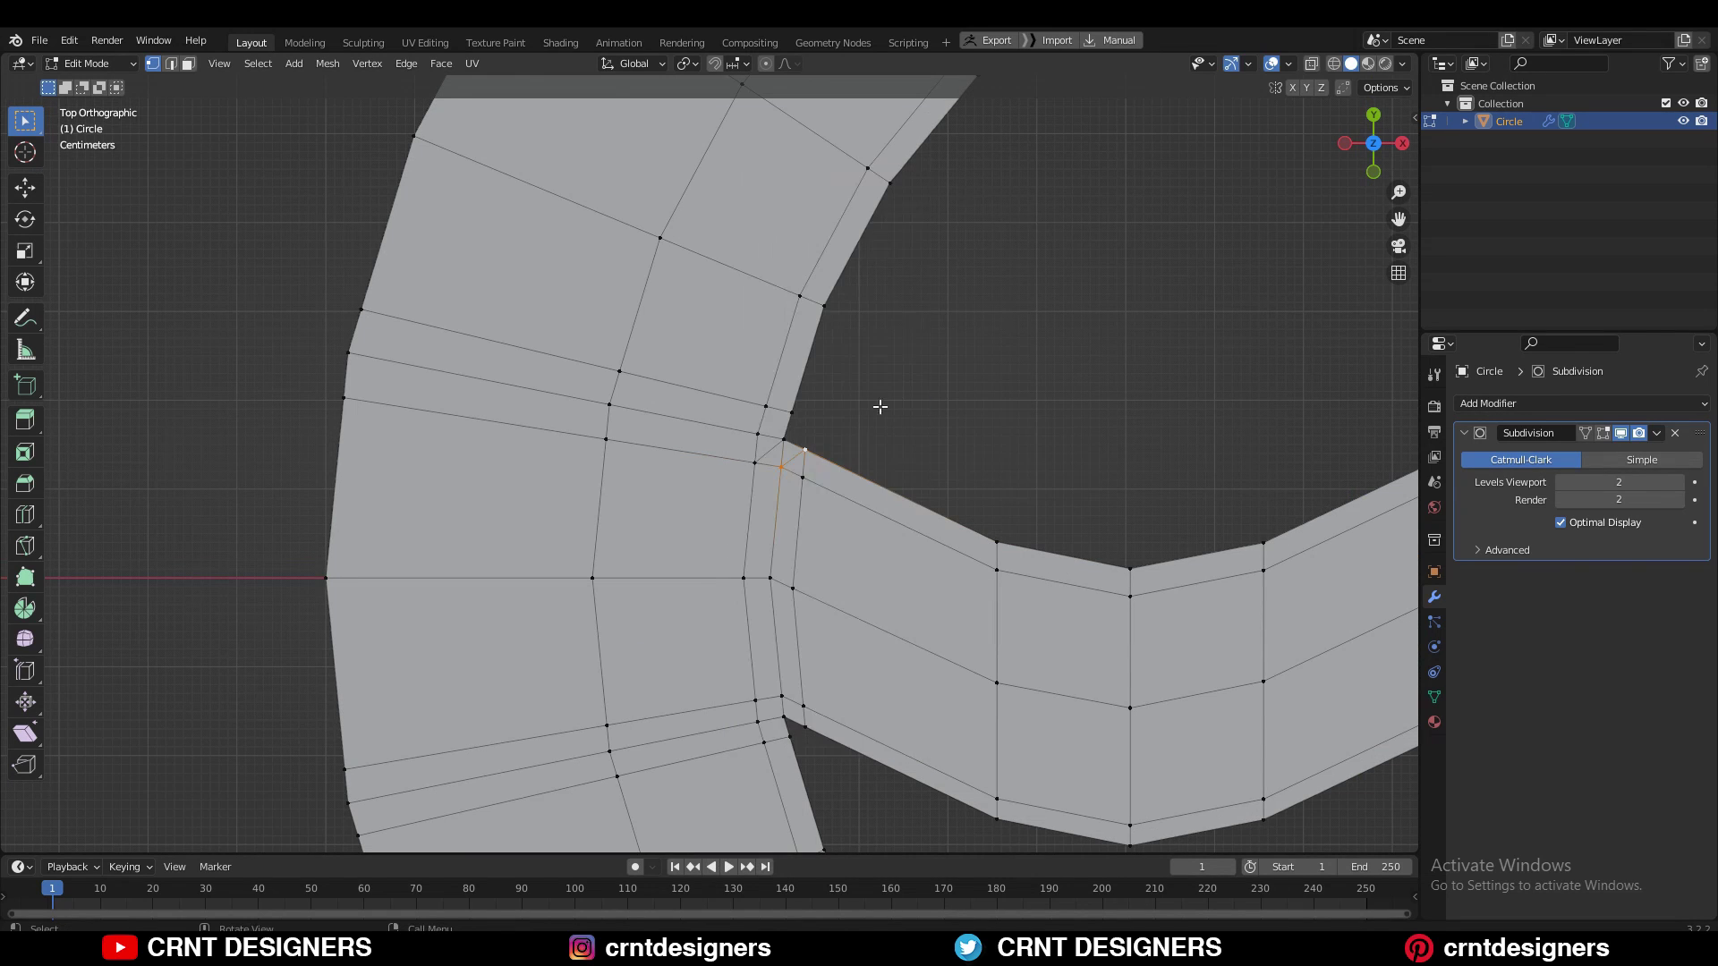
pyautogui.rightClick(937, 371)
pyautogui.click(937, 358)
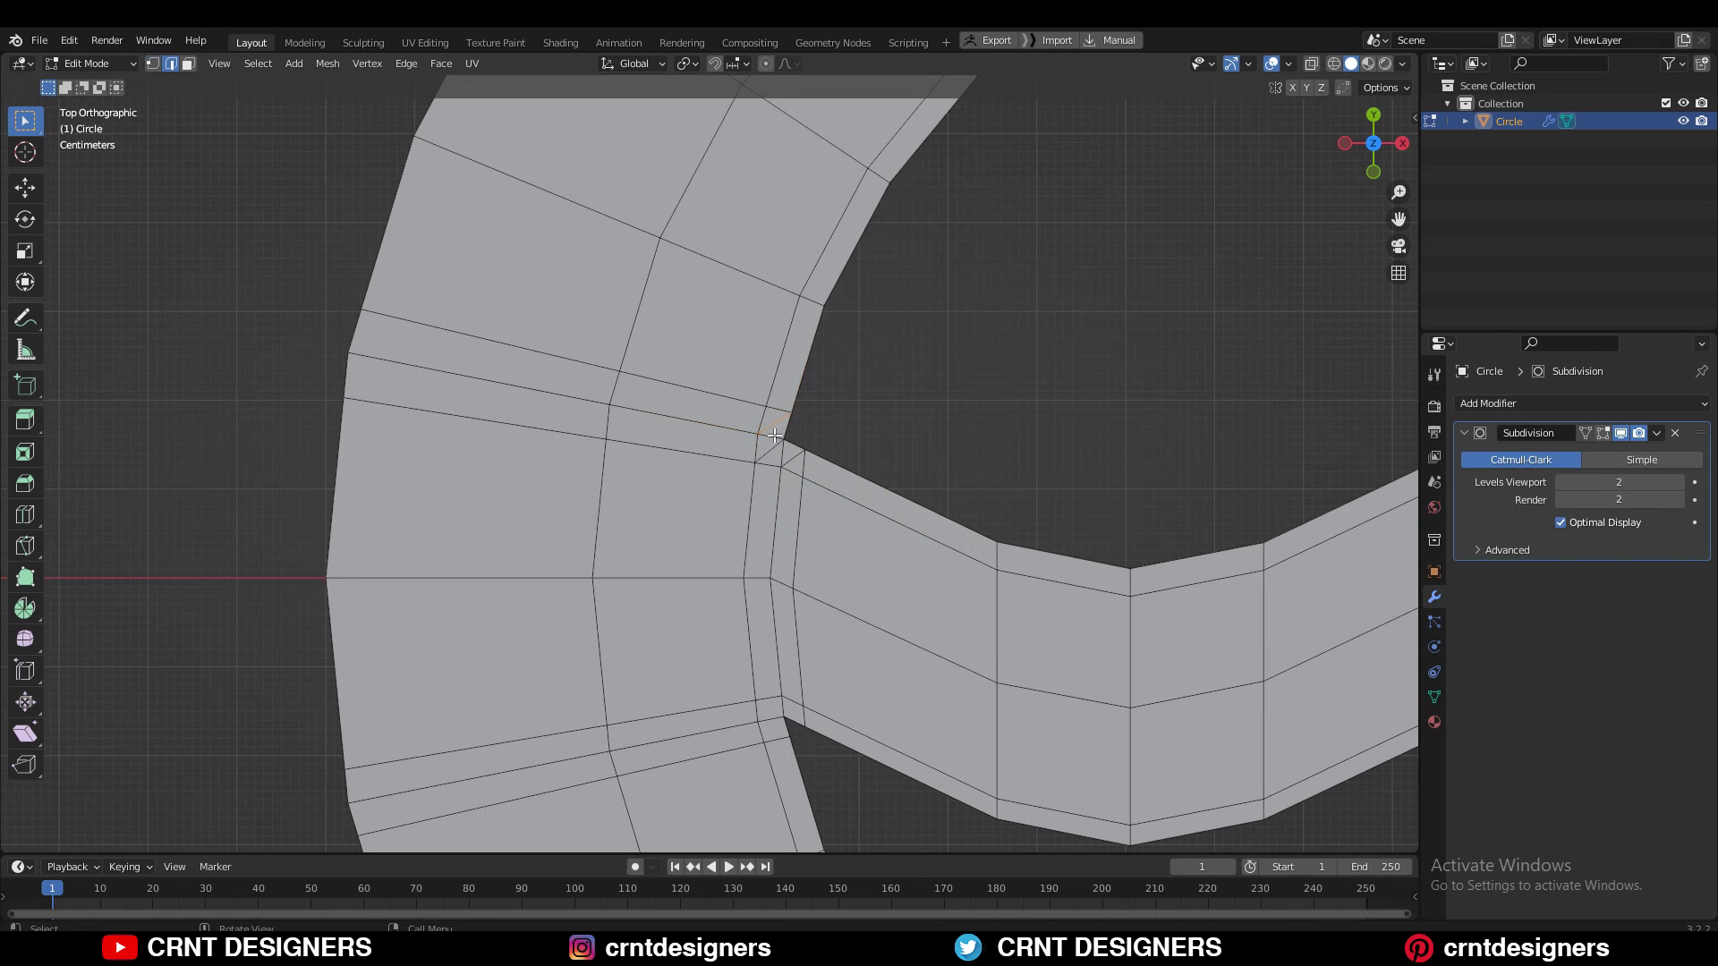
pyautogui.hotkey('ctrl', 'x')
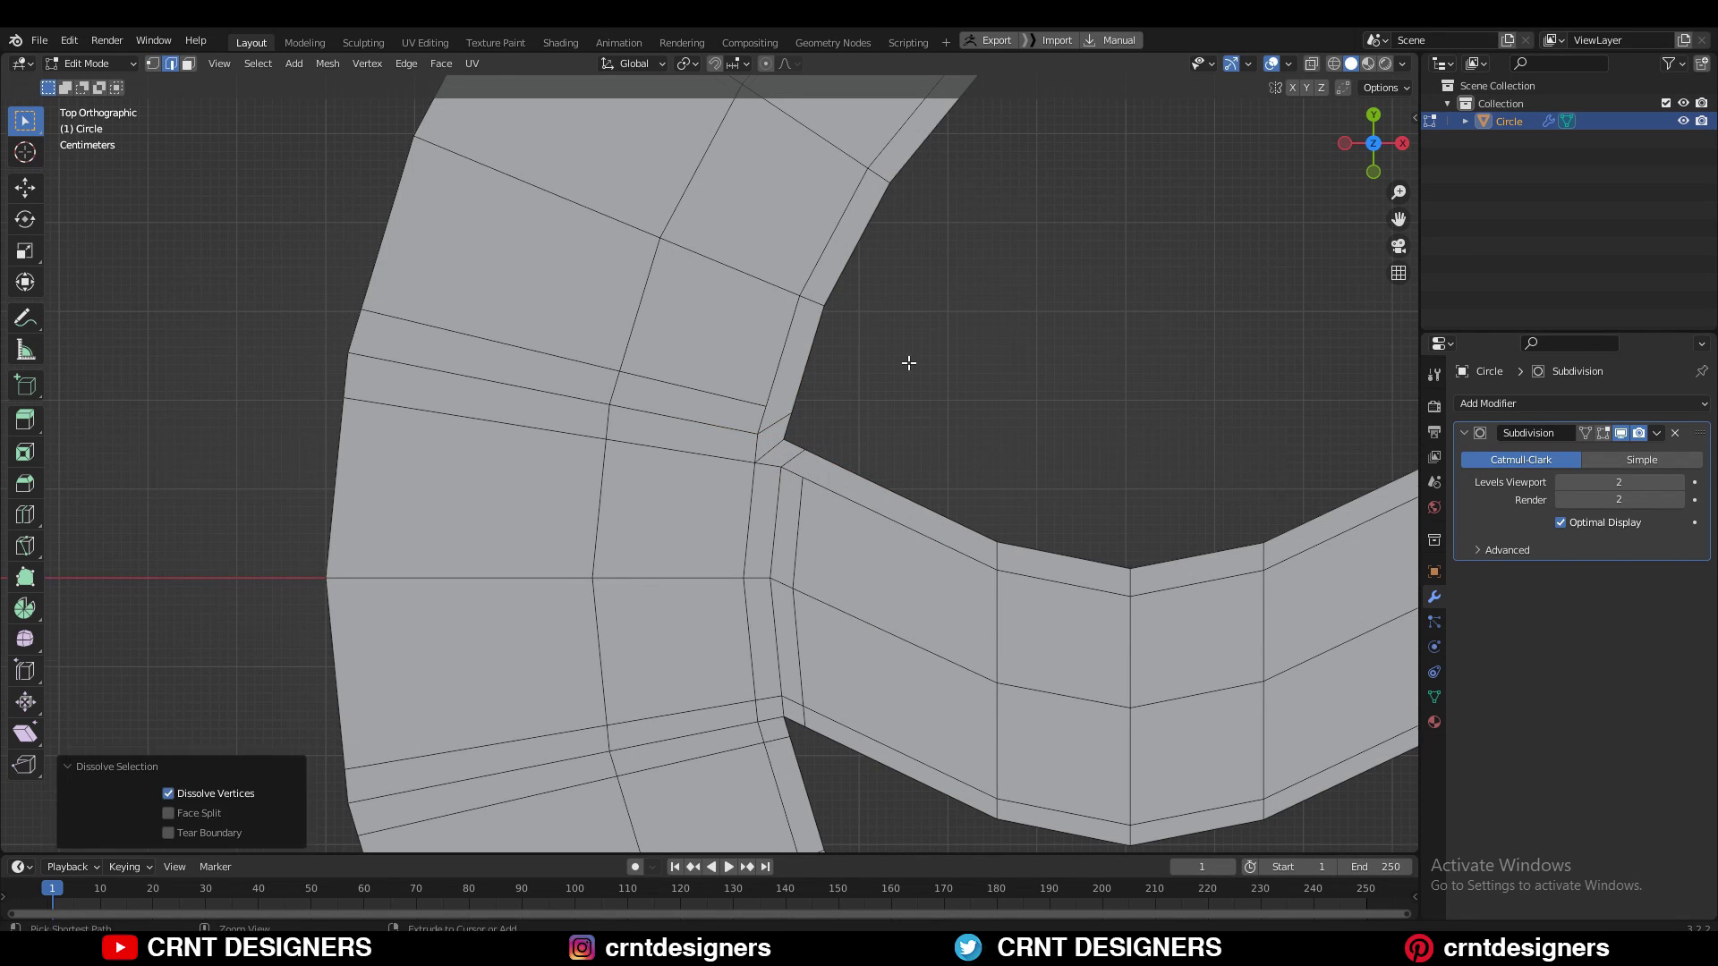
# Dissolve the stray edges at the lower bar-to-ring junction
pyautogui.press('3')
pyautogui.scroll(-2, 770, 441)
pyautogui.keyDown('shift'); pyautogui.moveTo(1013, 416); pyautogui.dragTo(851, 457, button='middle'); pyautogui.keyUp('shift')
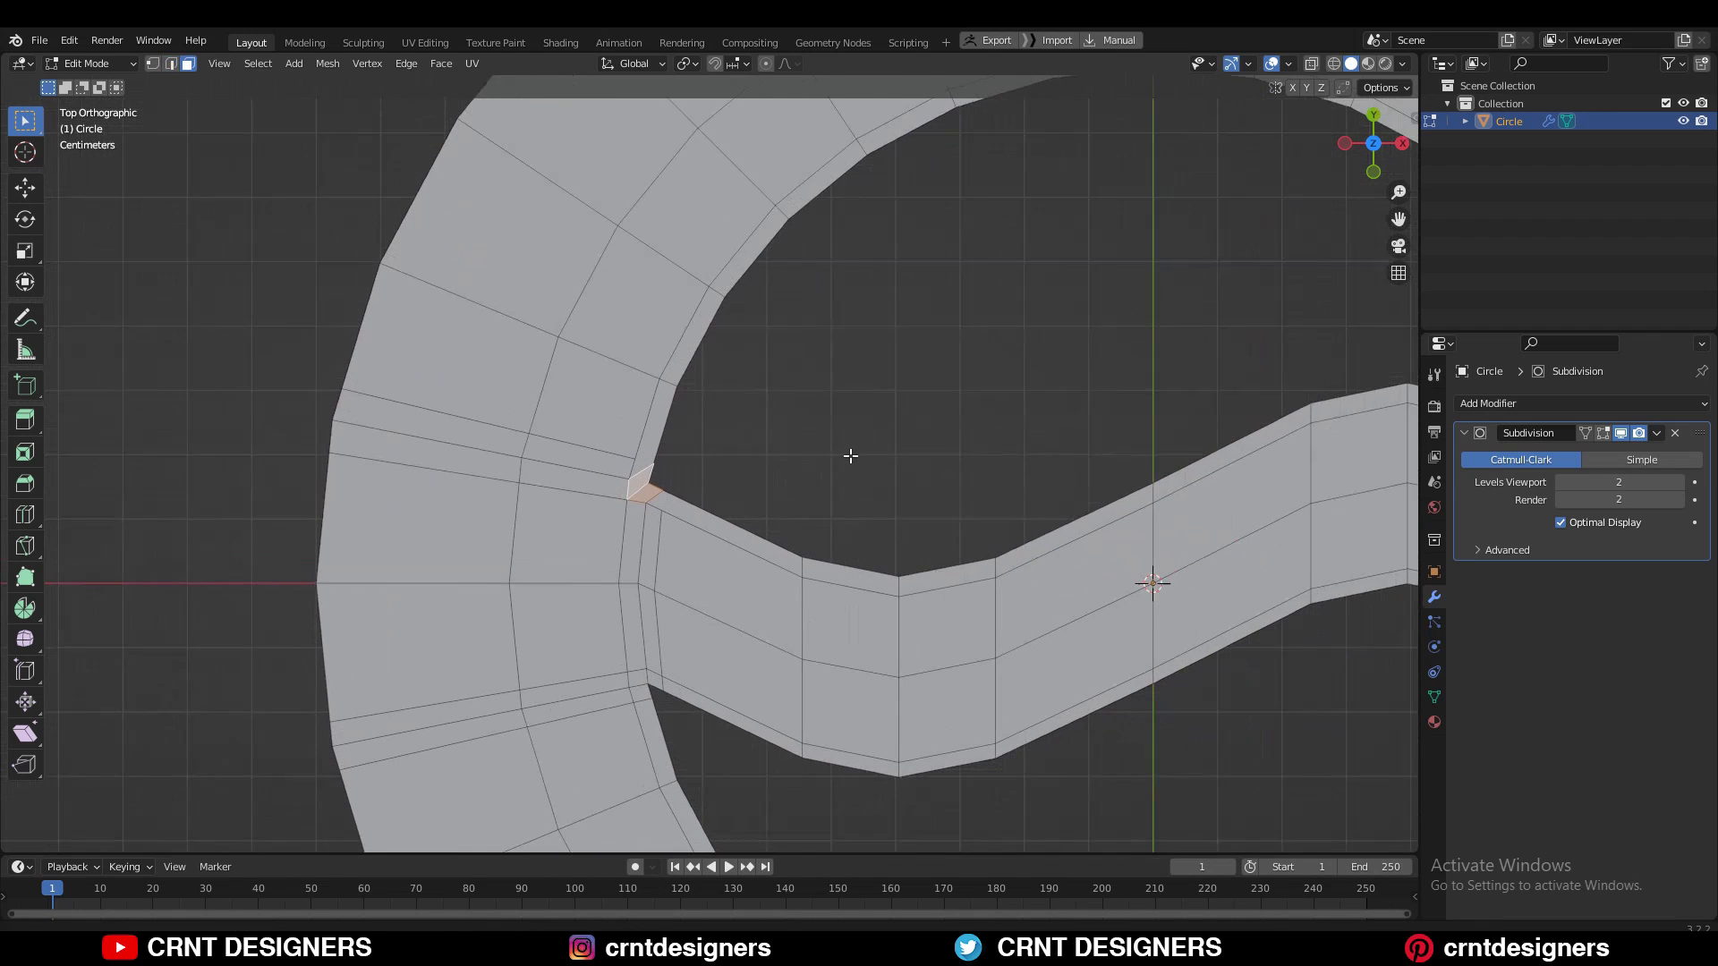
pyautogui.scroll(1, 781, 439)
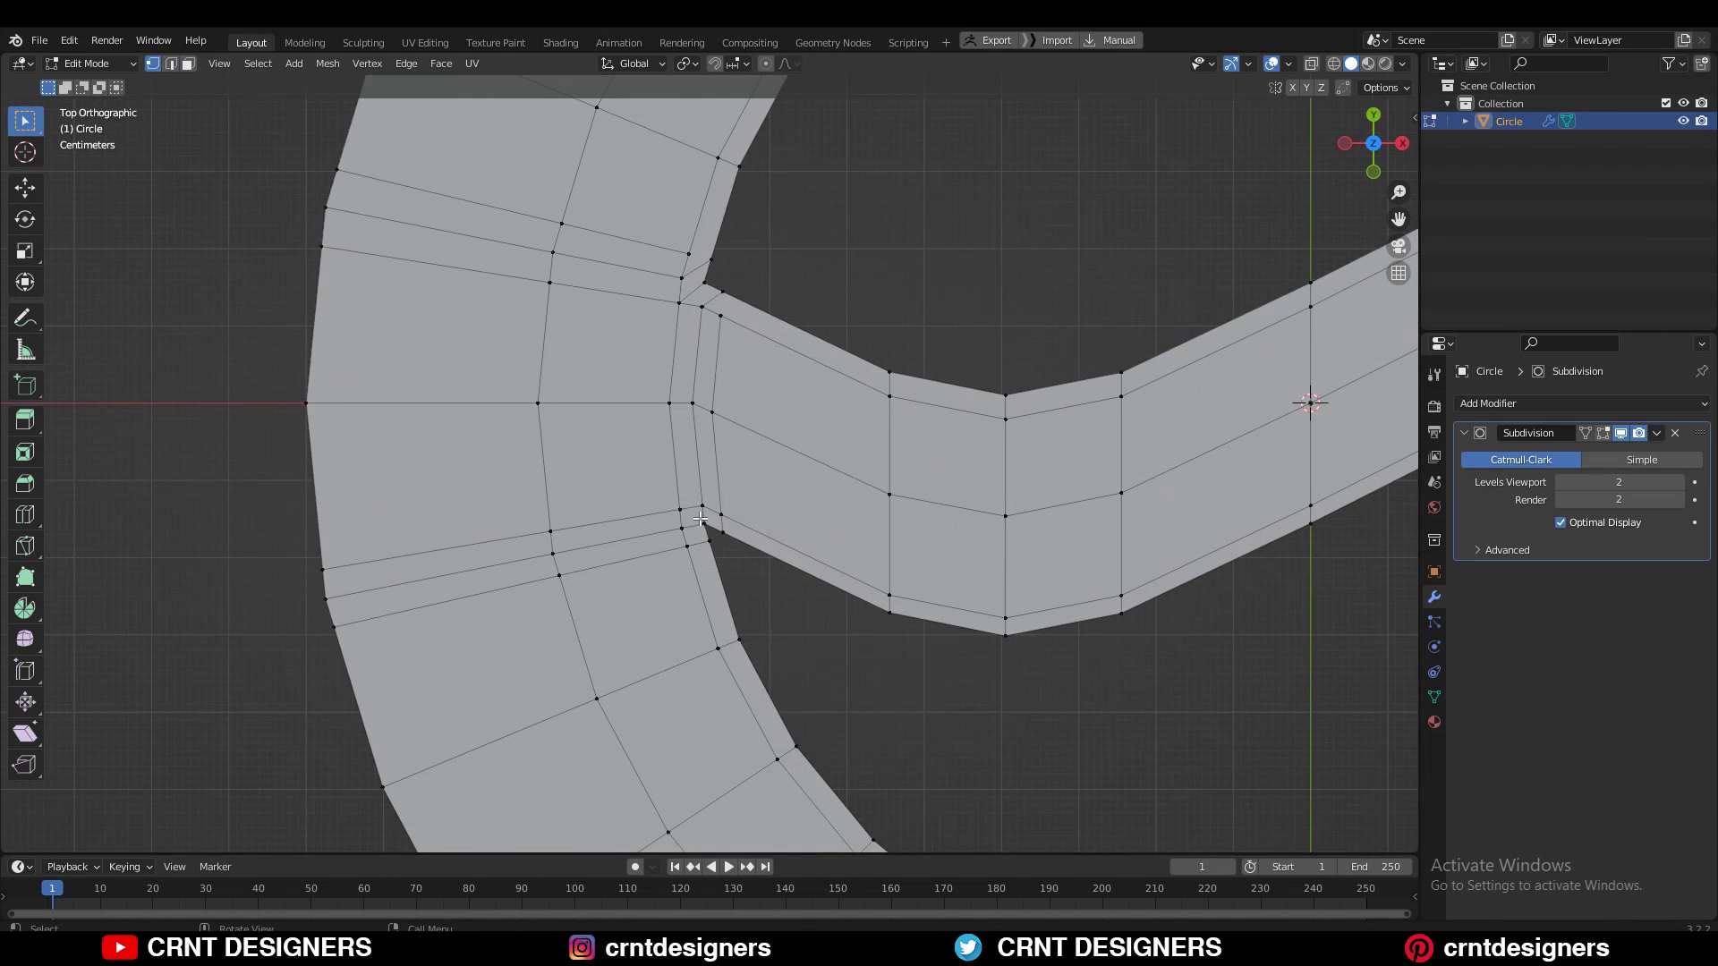
pyautogui.press('2')
pyautogui.scroll(1, 697, 527)
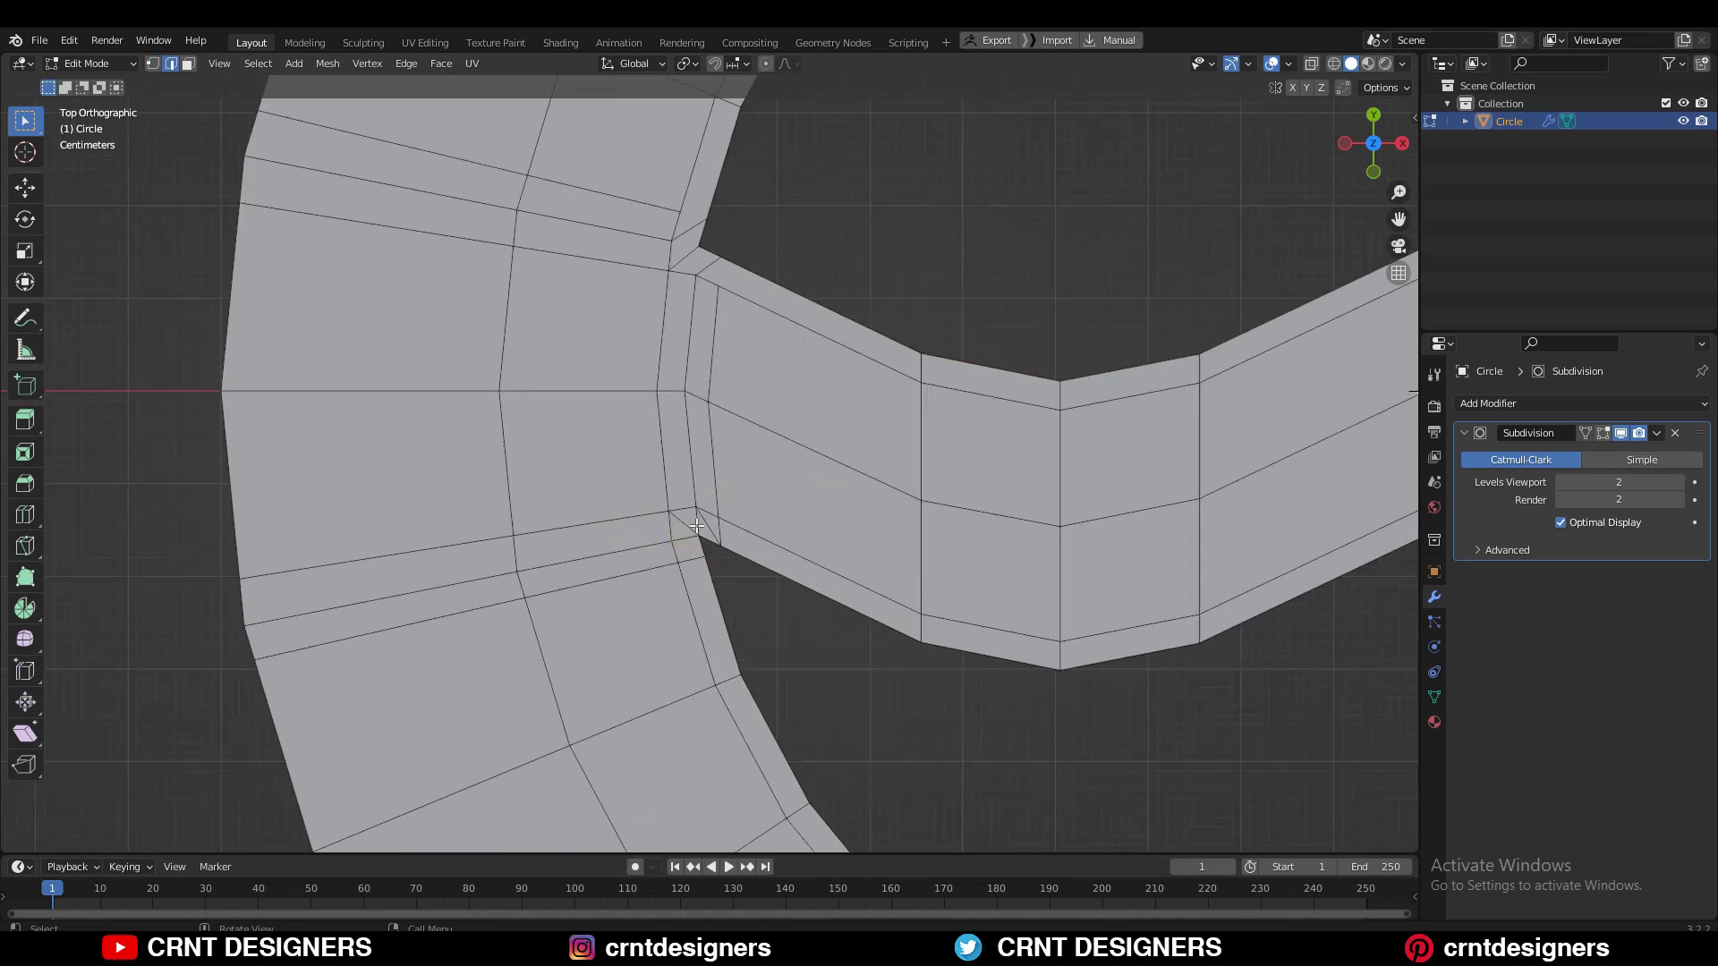
pyautogui.keyDown('shift'); pyautogui.click(704, 517); pyautogui.keyUp('shift')
pyautogui.hotkey('ctrl', 'x')
# Dissolve a stray edge on the upper-left part of the ring
pyautogui.scroll(-2, 627, 483)
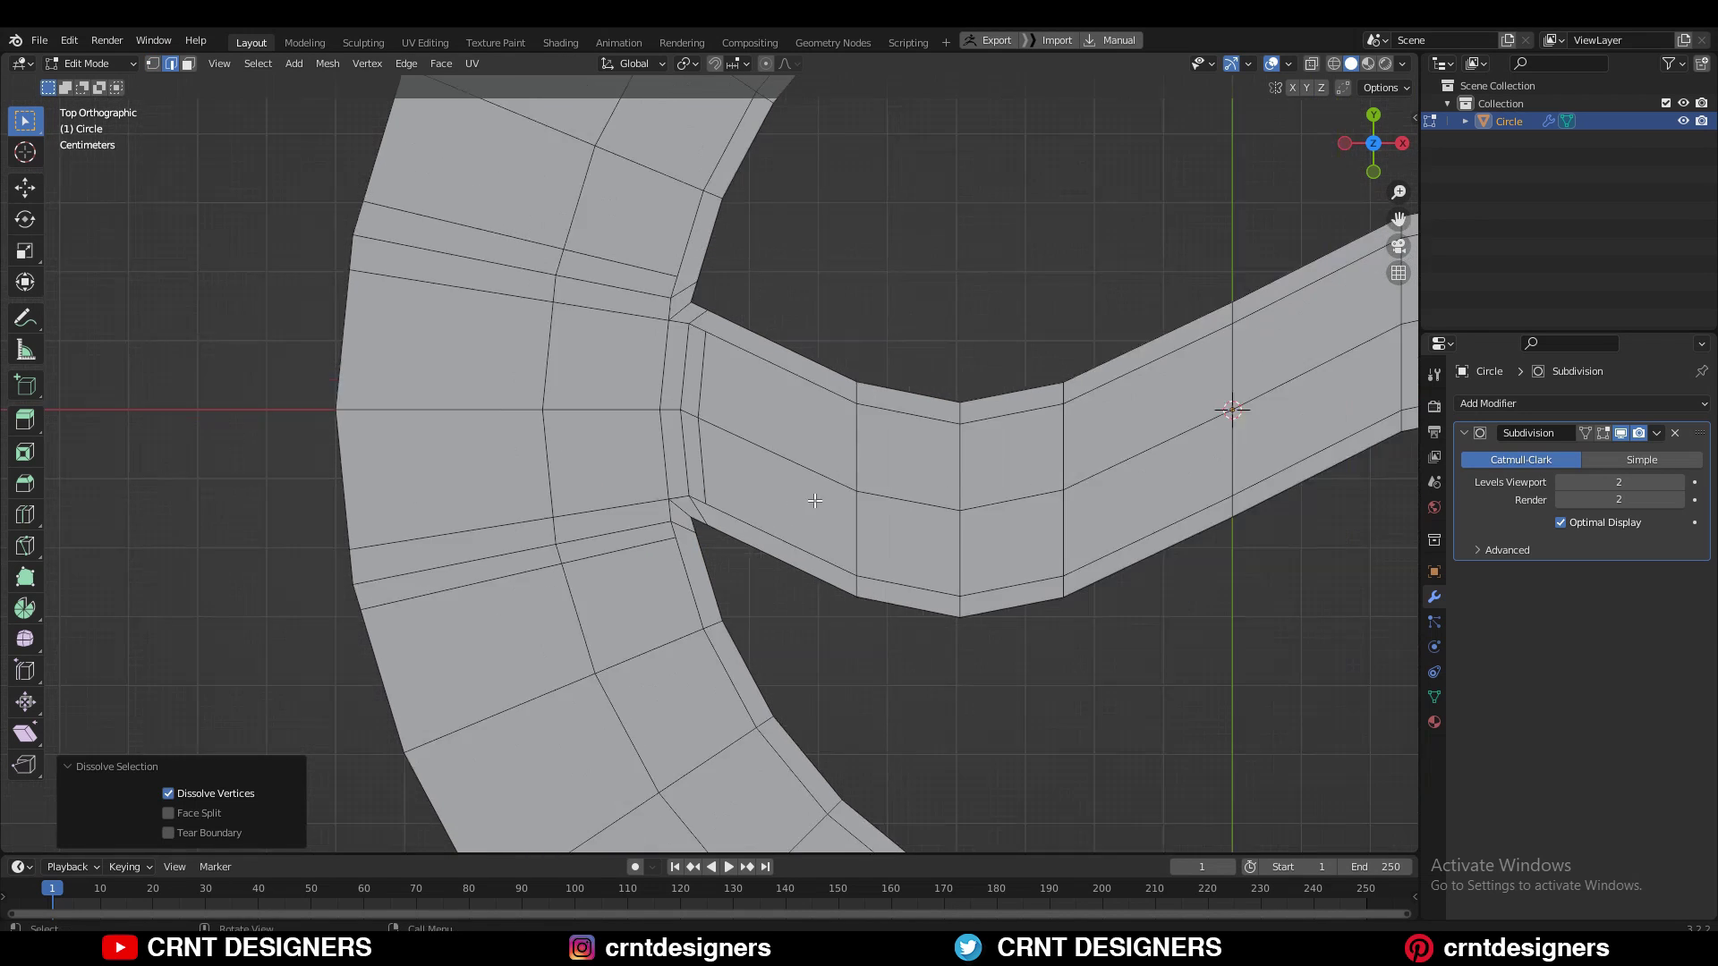
pyautogui.moveTo(984, 448)
pyautogui.keyDown('shift'); pyautogui.mouseDown(button='middle')
pyautogui.moveTo(557, 457)
pyautogui.moveTo(1087, 438)
pyautogui.mouseUp(button='middle'); pyautogui.keyUp('shift')
pyautogui.keyDown('shift'); pyautogui.click(627, 288); pyautogui.keyUp('shift')
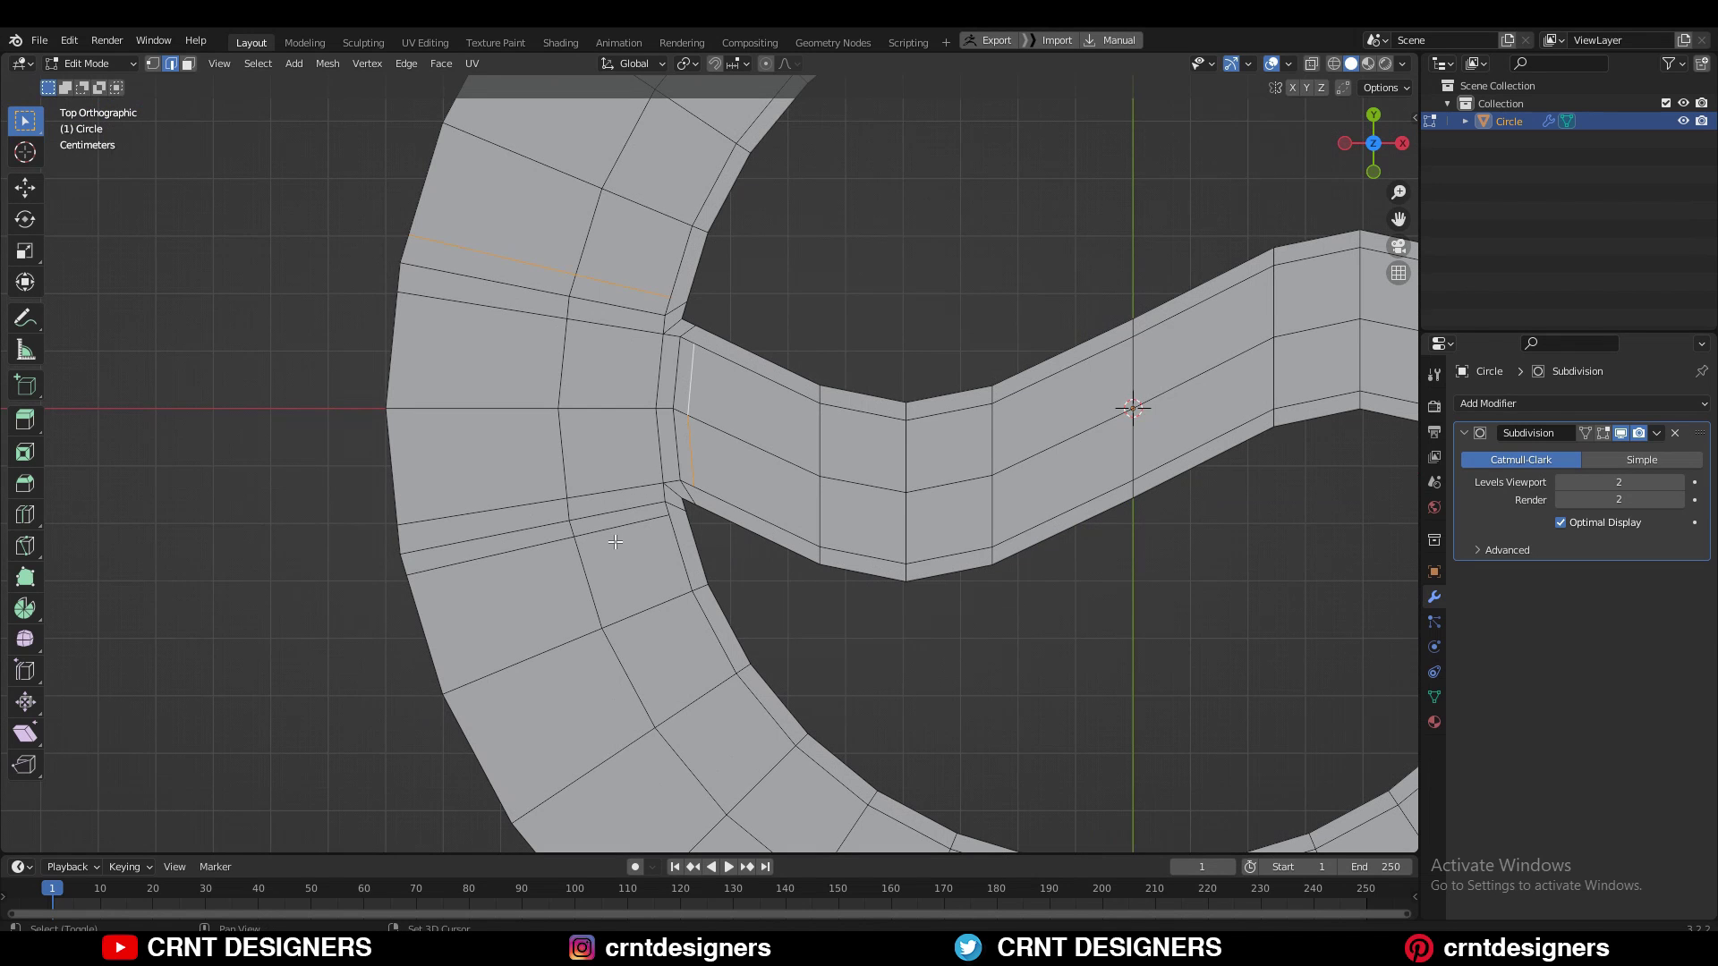
pyautogui.hotkey('ctrl', 'x')
pyautogui.scroll(-3, 616, 541)
# Inspect the smoothed plaque in Object Mode, then reselect it for mesh editing
pyautogui.press('Tab')
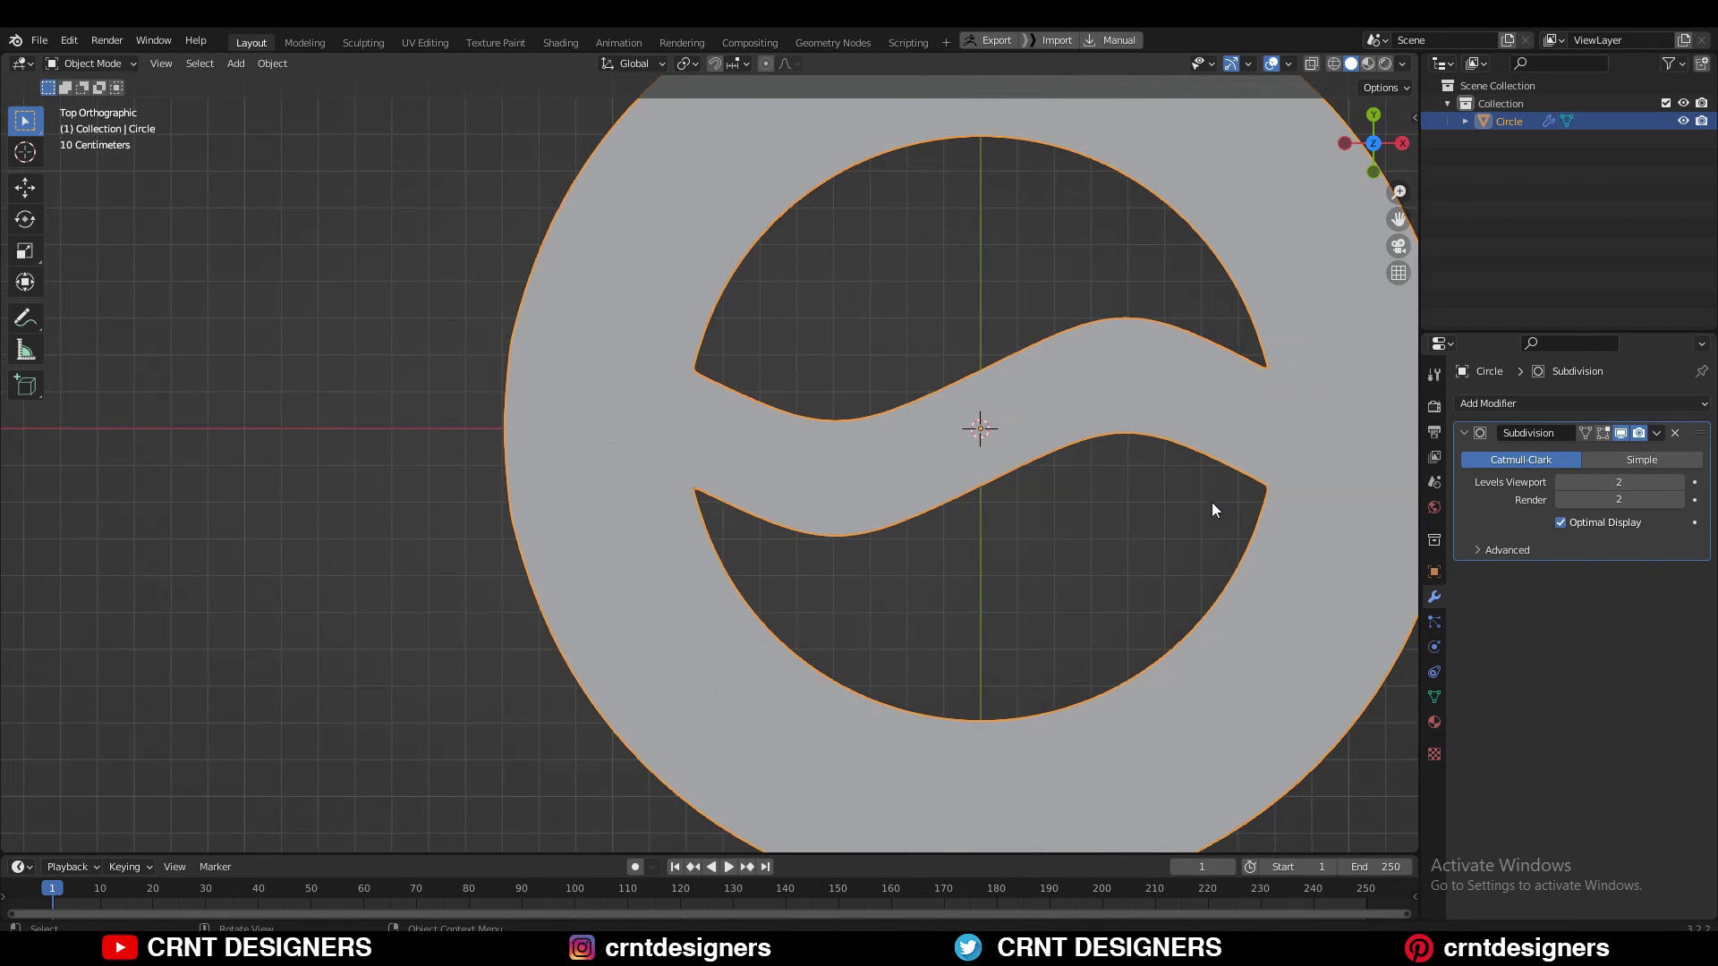
pyautogui.keyDown('shift'); pyautogui.moveTo(1212, 502); pyautogui.dragTo(848, 559, button='middle'); pyautogui.keyUp('shift')
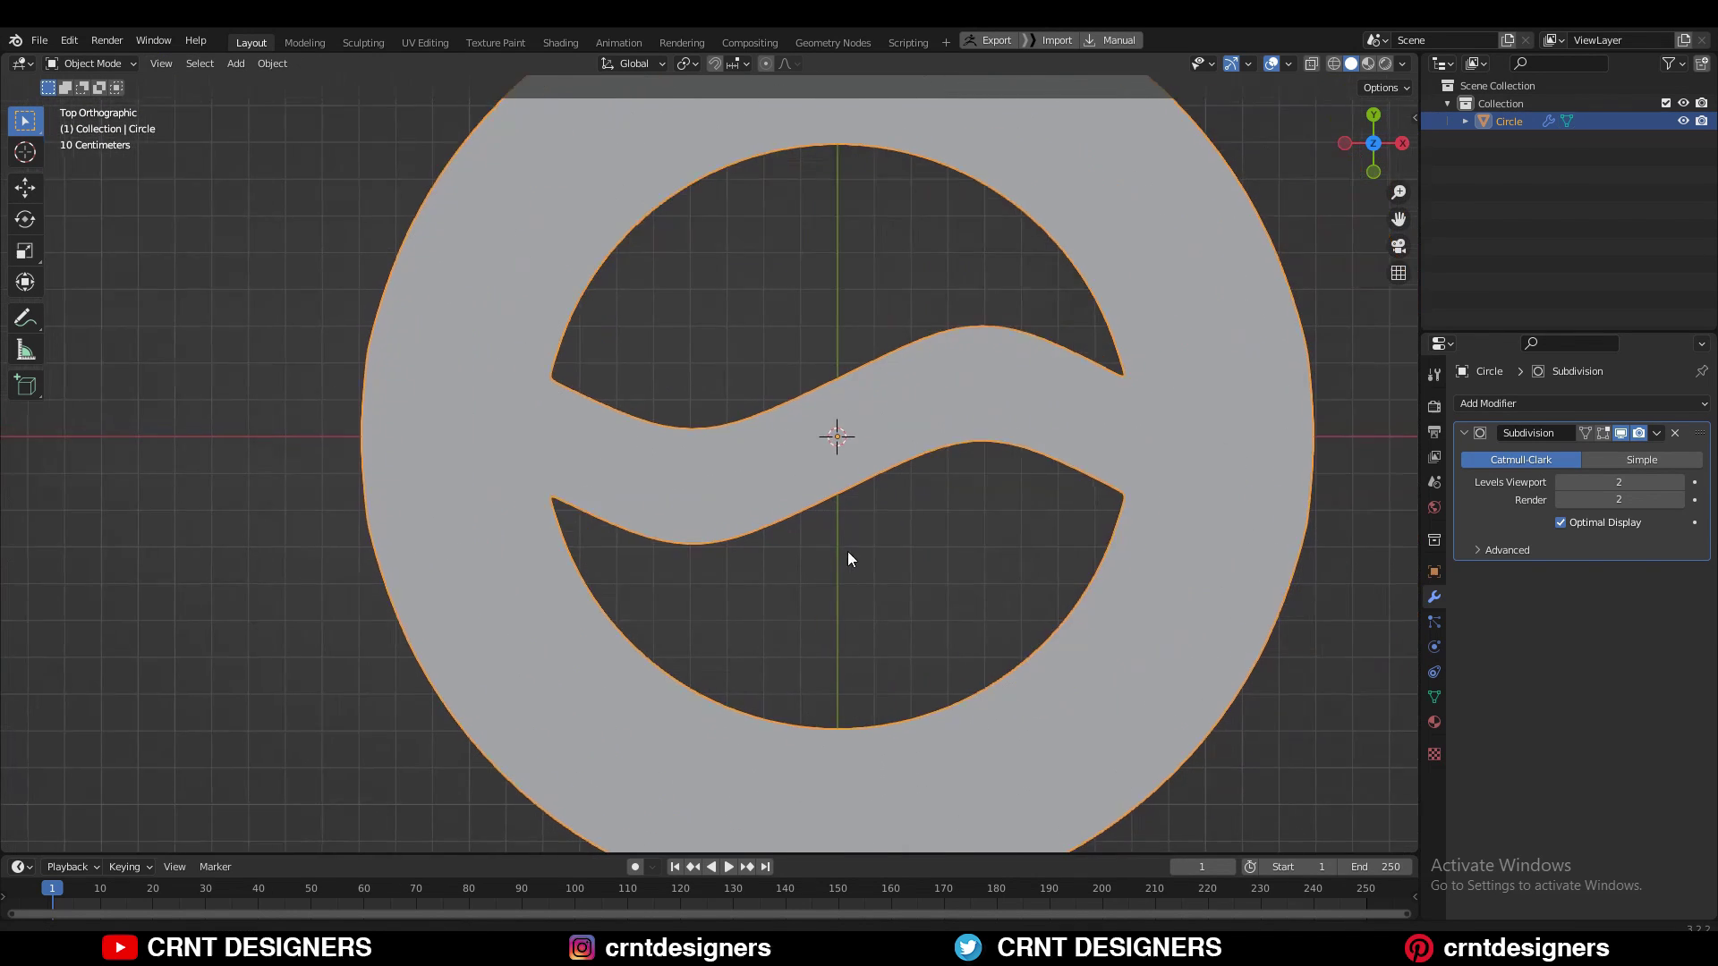
pyautogui.keyDown('shift'); pyautogui.moveTo(1039, 539); pyautogui.dragTo(850, 390, button='middle'); pyautogui.keyUp('shift')
pyautogui.click(850, 390)
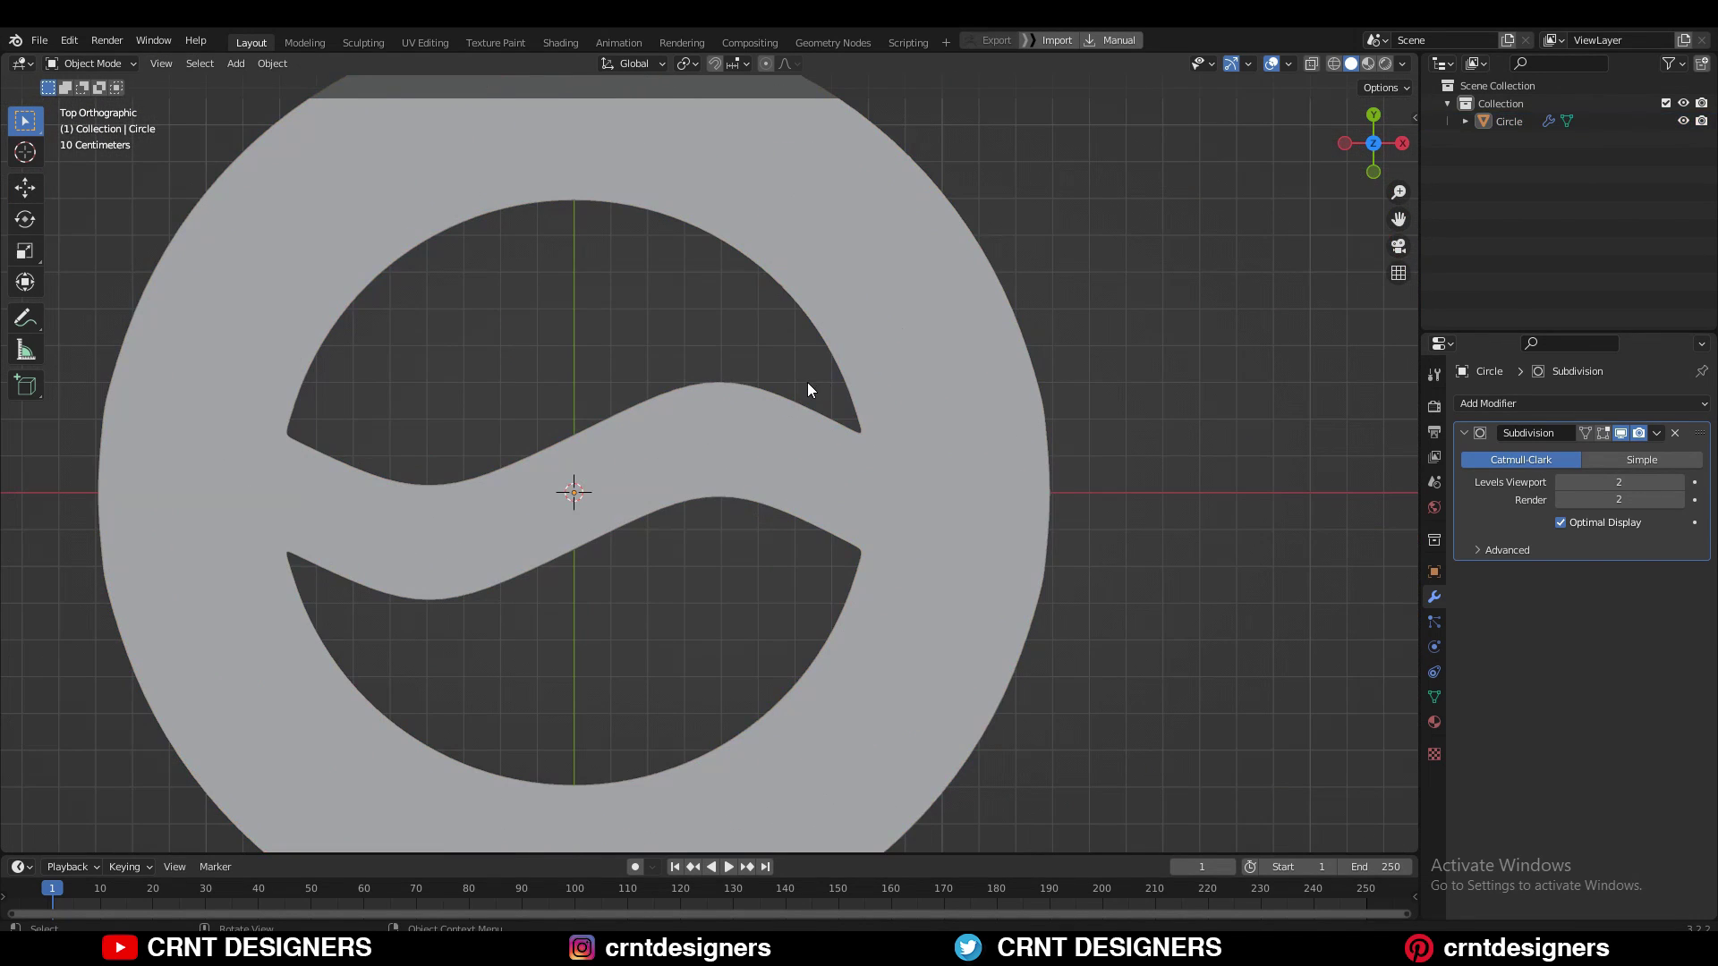
pyautogui.click(957, 317)
pyautogui.press('Tab')
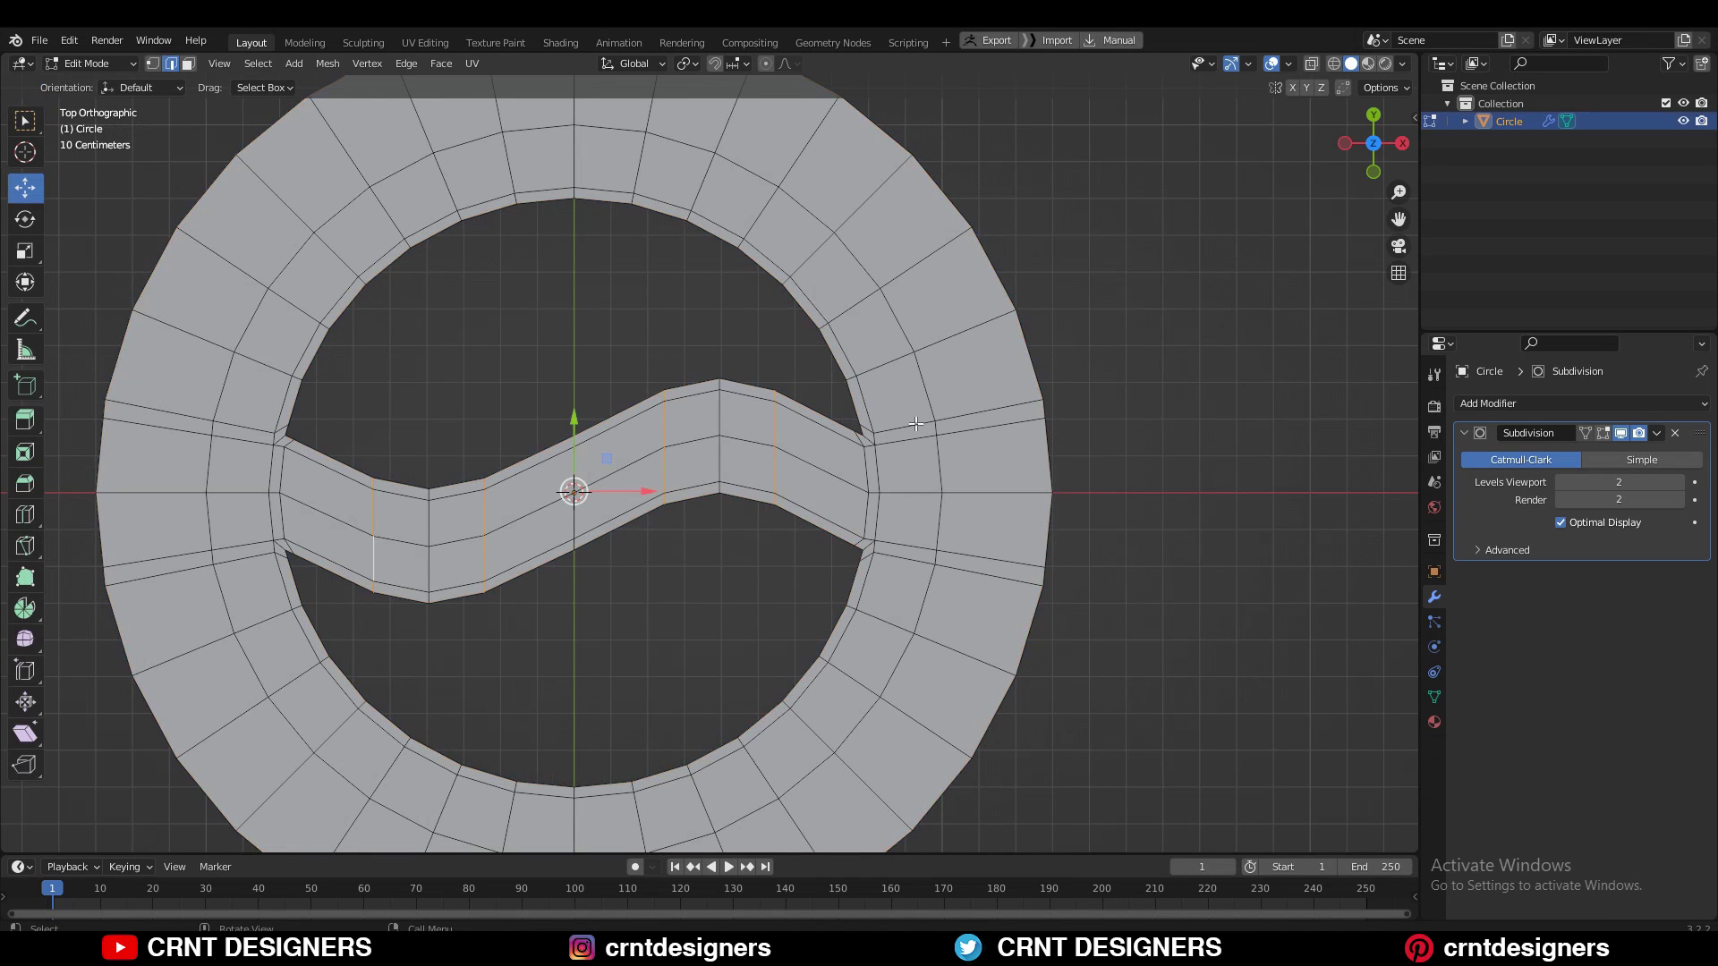
# Add a loop cut around the ring and extrude it 0.1 m into a thick band
pyautogui.hotkey('ctrl', 'r')
pyautogui.click(933, 417)
pyautogui.rightClick(933, 418)
pyautogui.keyDown('shift'); pyautogui.moveTo(933, 438); pyautogui.dragTo(933, 418, button='middle'); pyautogui.keyUp('shift')
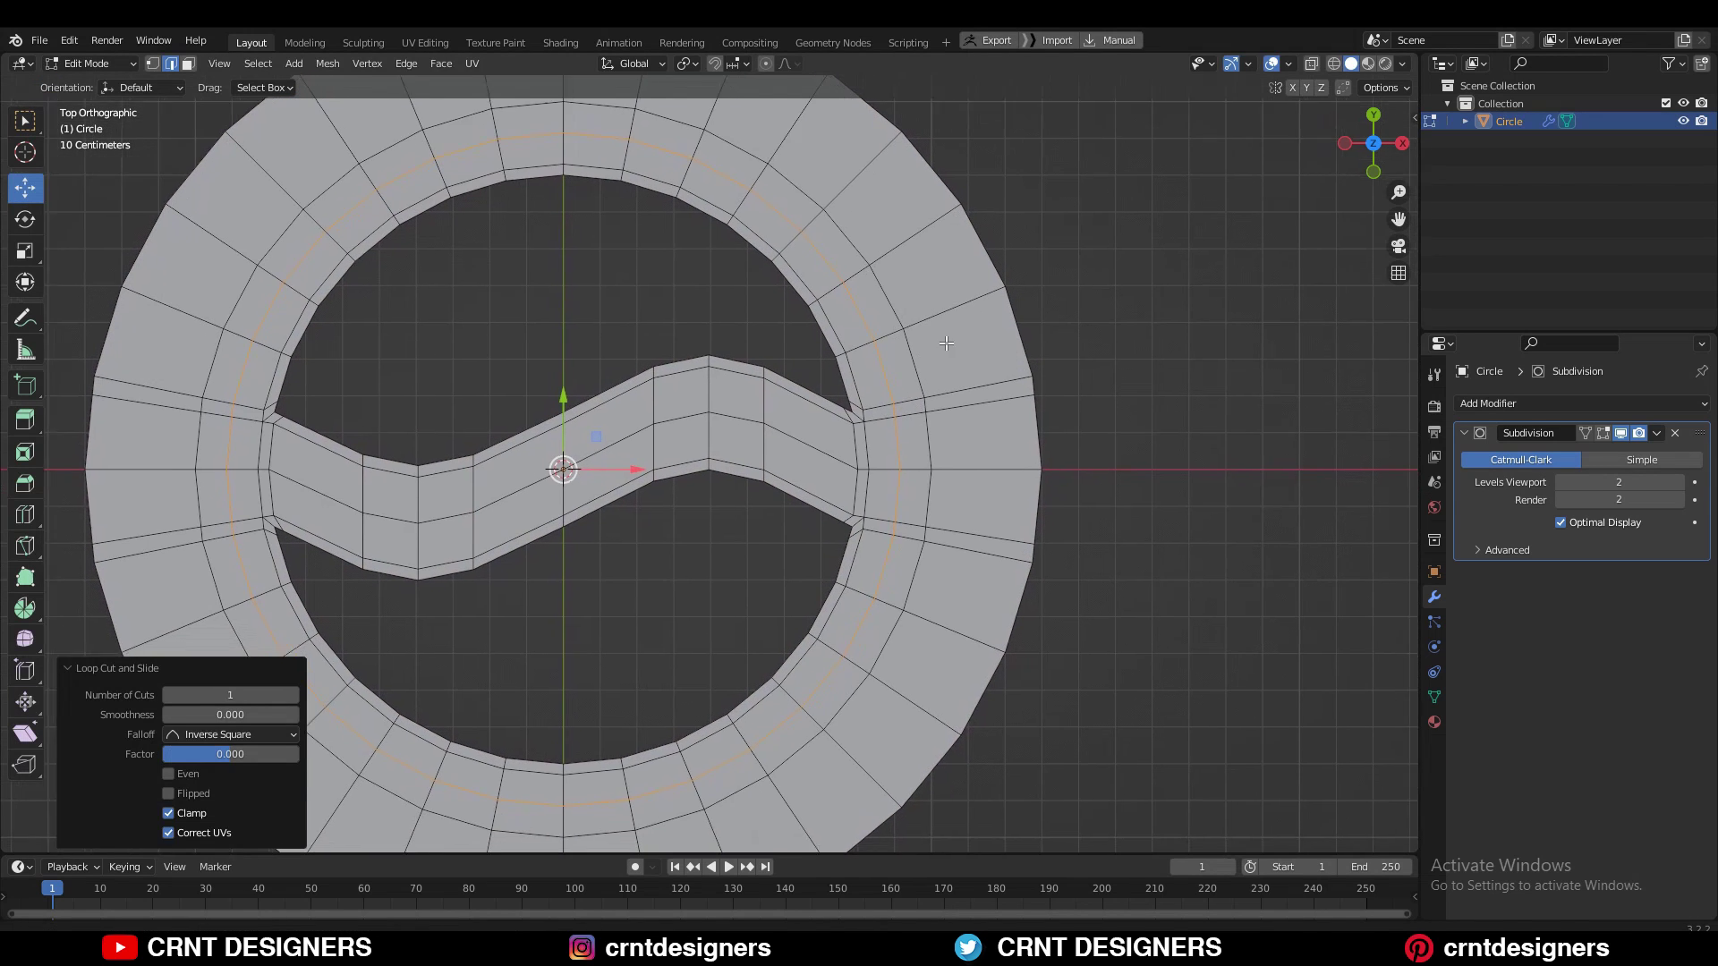
pyautogui.scroll(2, 841, 311)
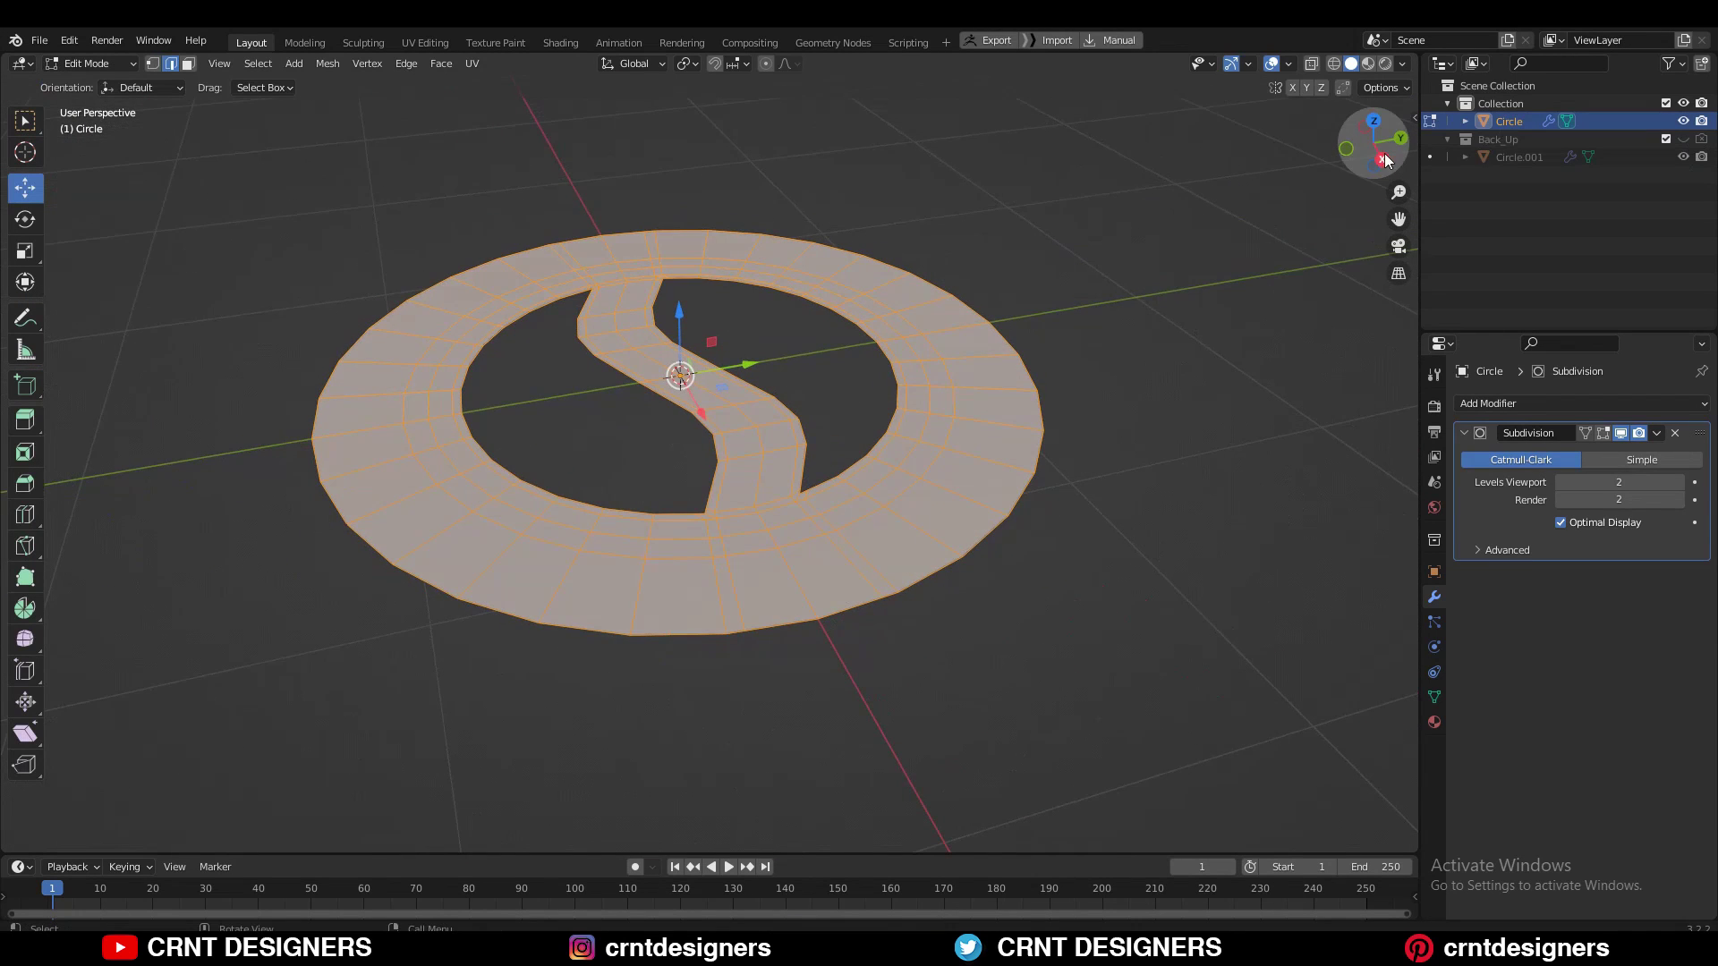
pyautogui.click(1383, 159)
pyautogui.press('e')
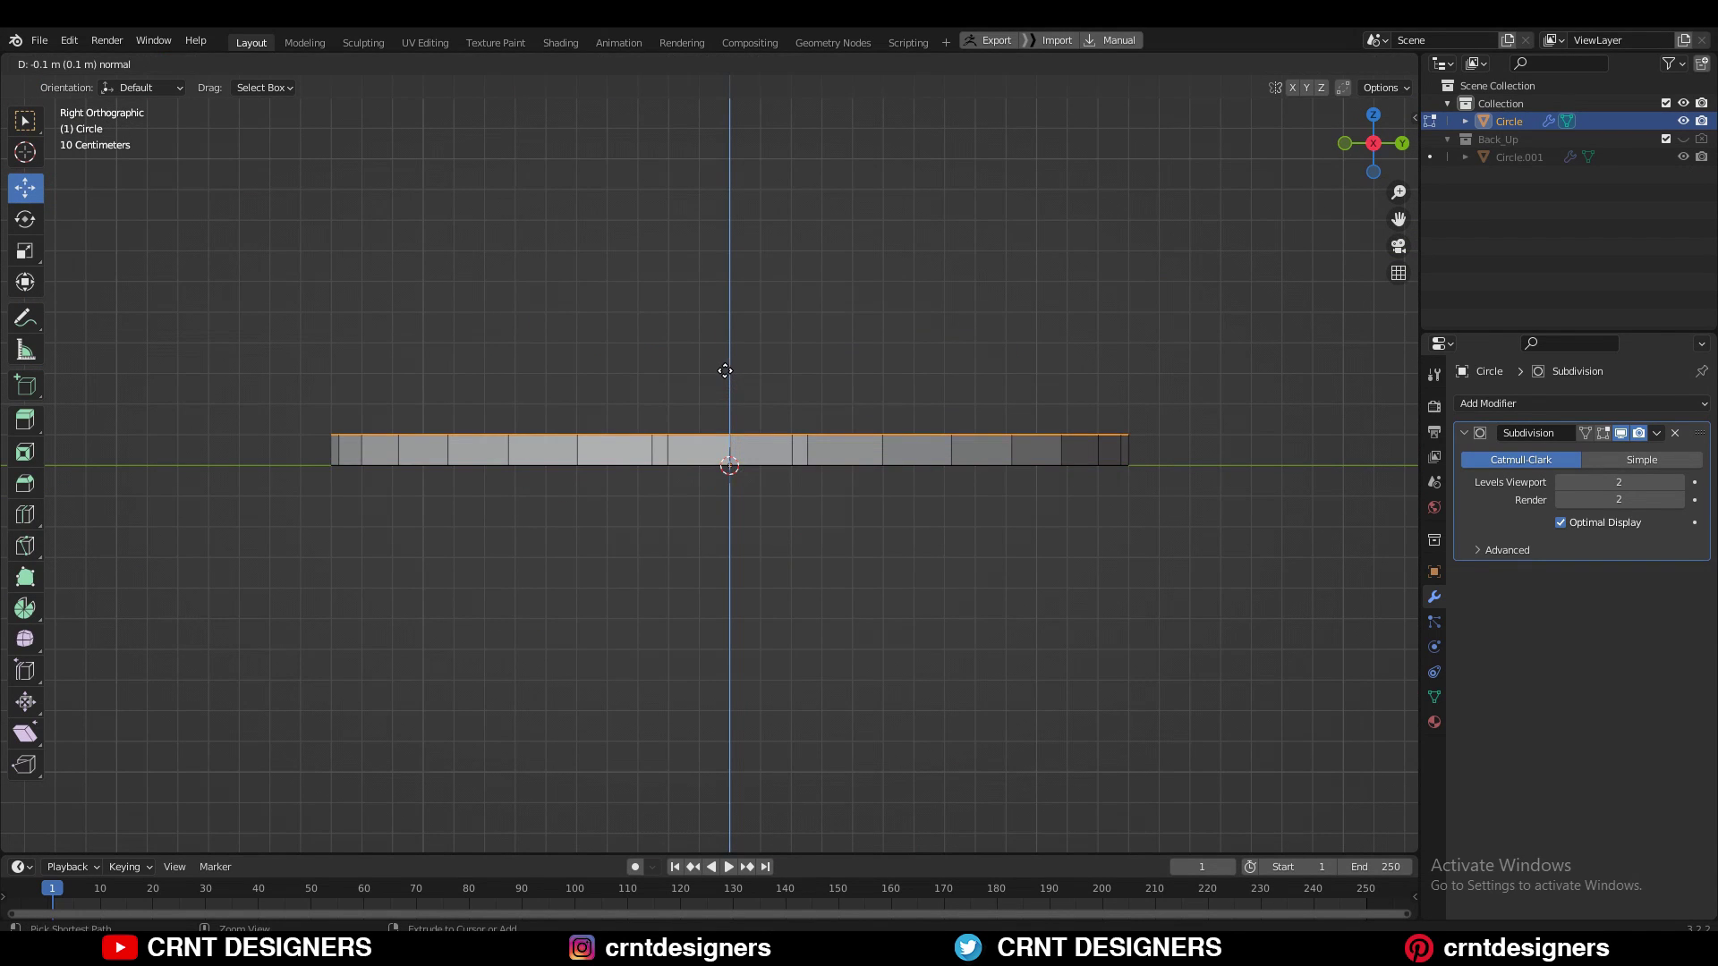
pyautogui.click(725, 370)
# Loop-cut around the band's side and view the smoothed slab in Object Mode
pyautogui.hotkey('ctrl', 'r')
pyautogui.click(729, 434)
pyautogui.rightClick(729, 434)
pyautogui.moveTo(730, 434)
pyautogui.mouseDown(button='middle')
pyautogui.moveTo(729, 488)
pyautogui.moveTo(677, 384)
pyautogui.mouseUp(button='middle')
pyautogui.hotkey('ctrl', 'r')
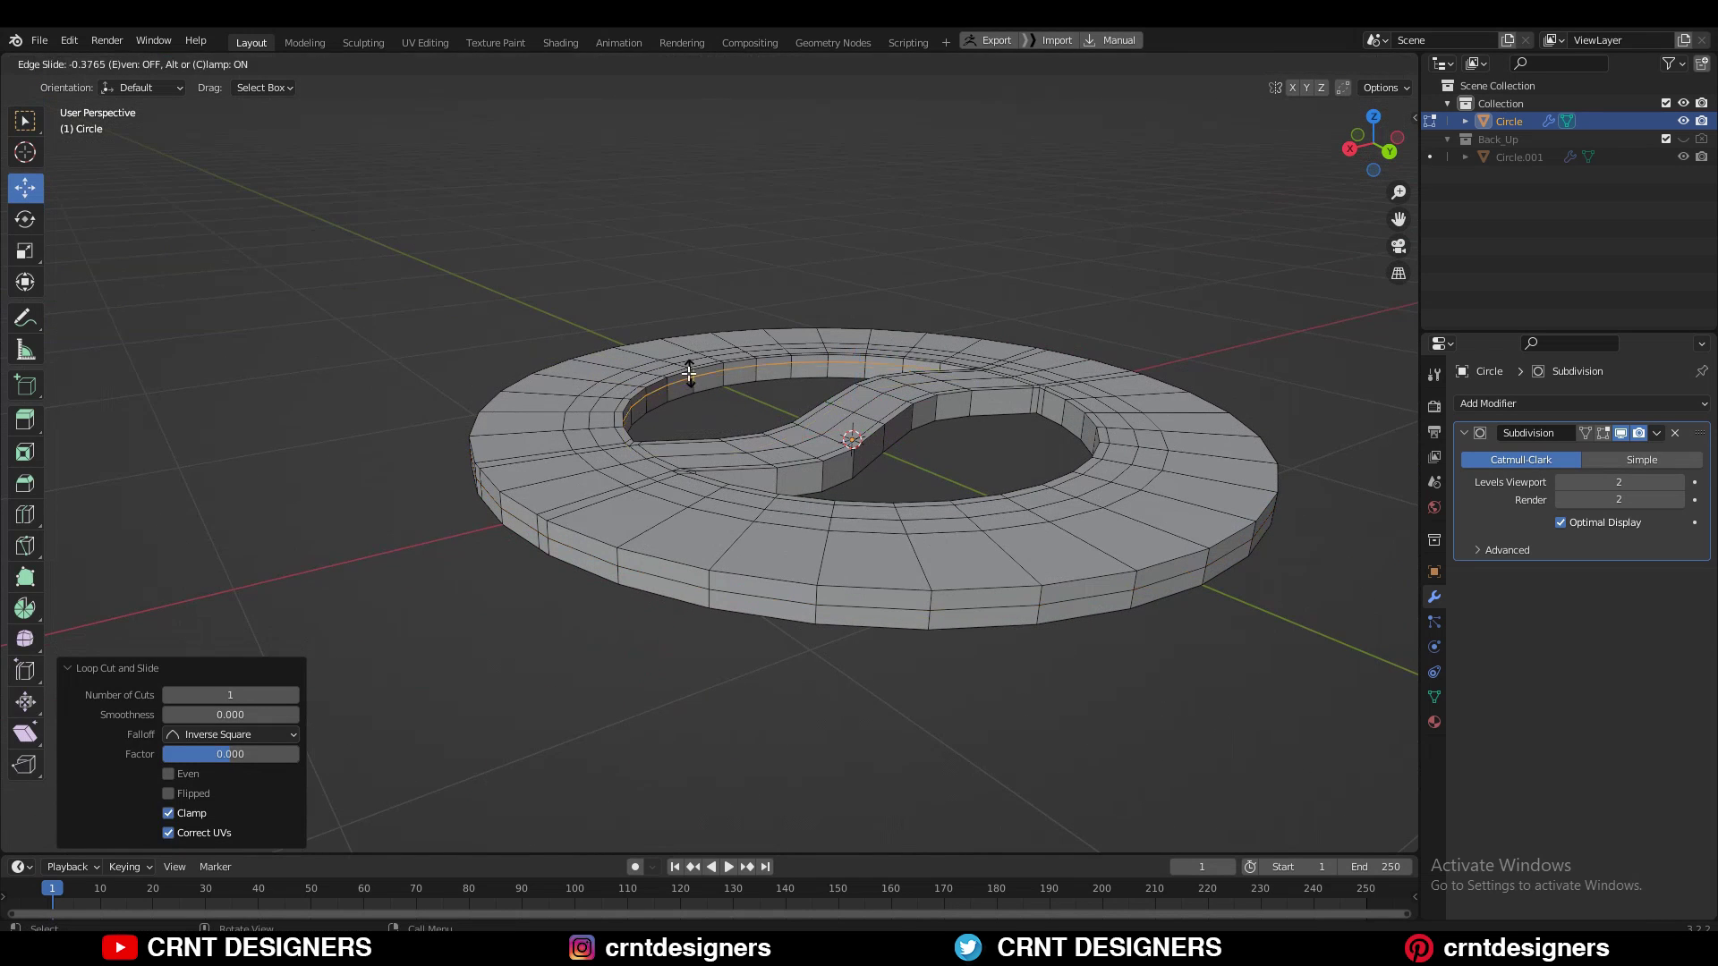
pyautogui.press('Tab')
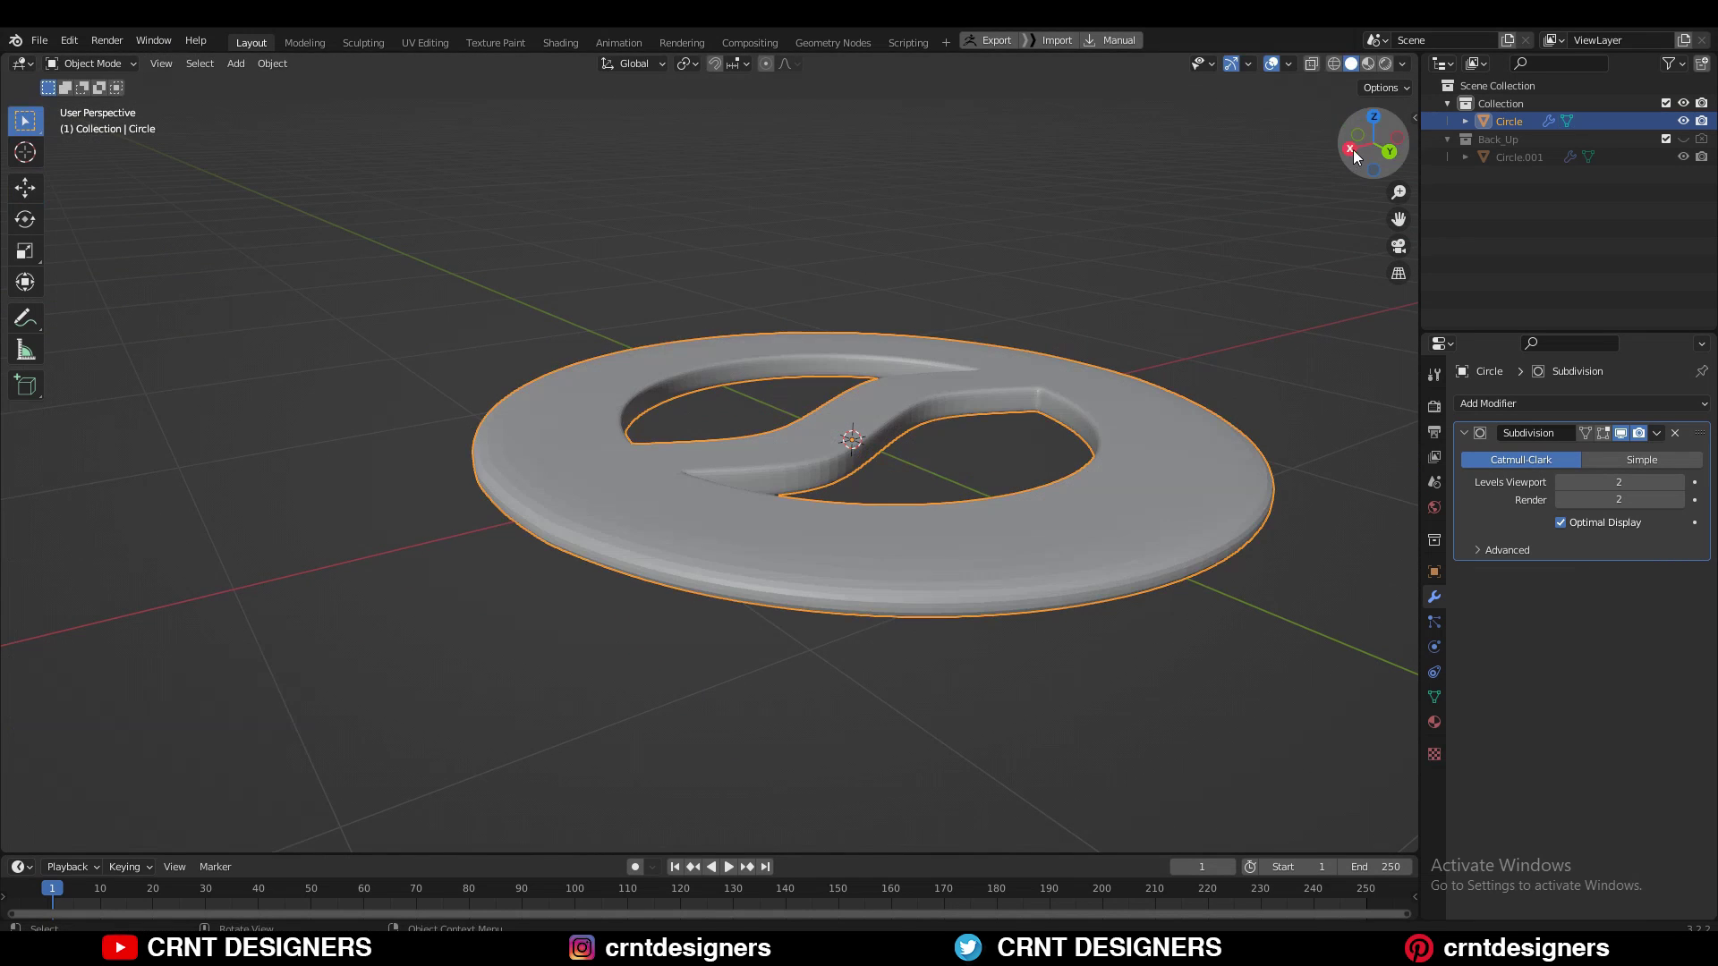
# Set the plaque's origin to the 3D cursor at the ring's centre
pyautogui.click(1352, 152)
pyautogui.click(24, 186)
pyautogui.press('Tab')
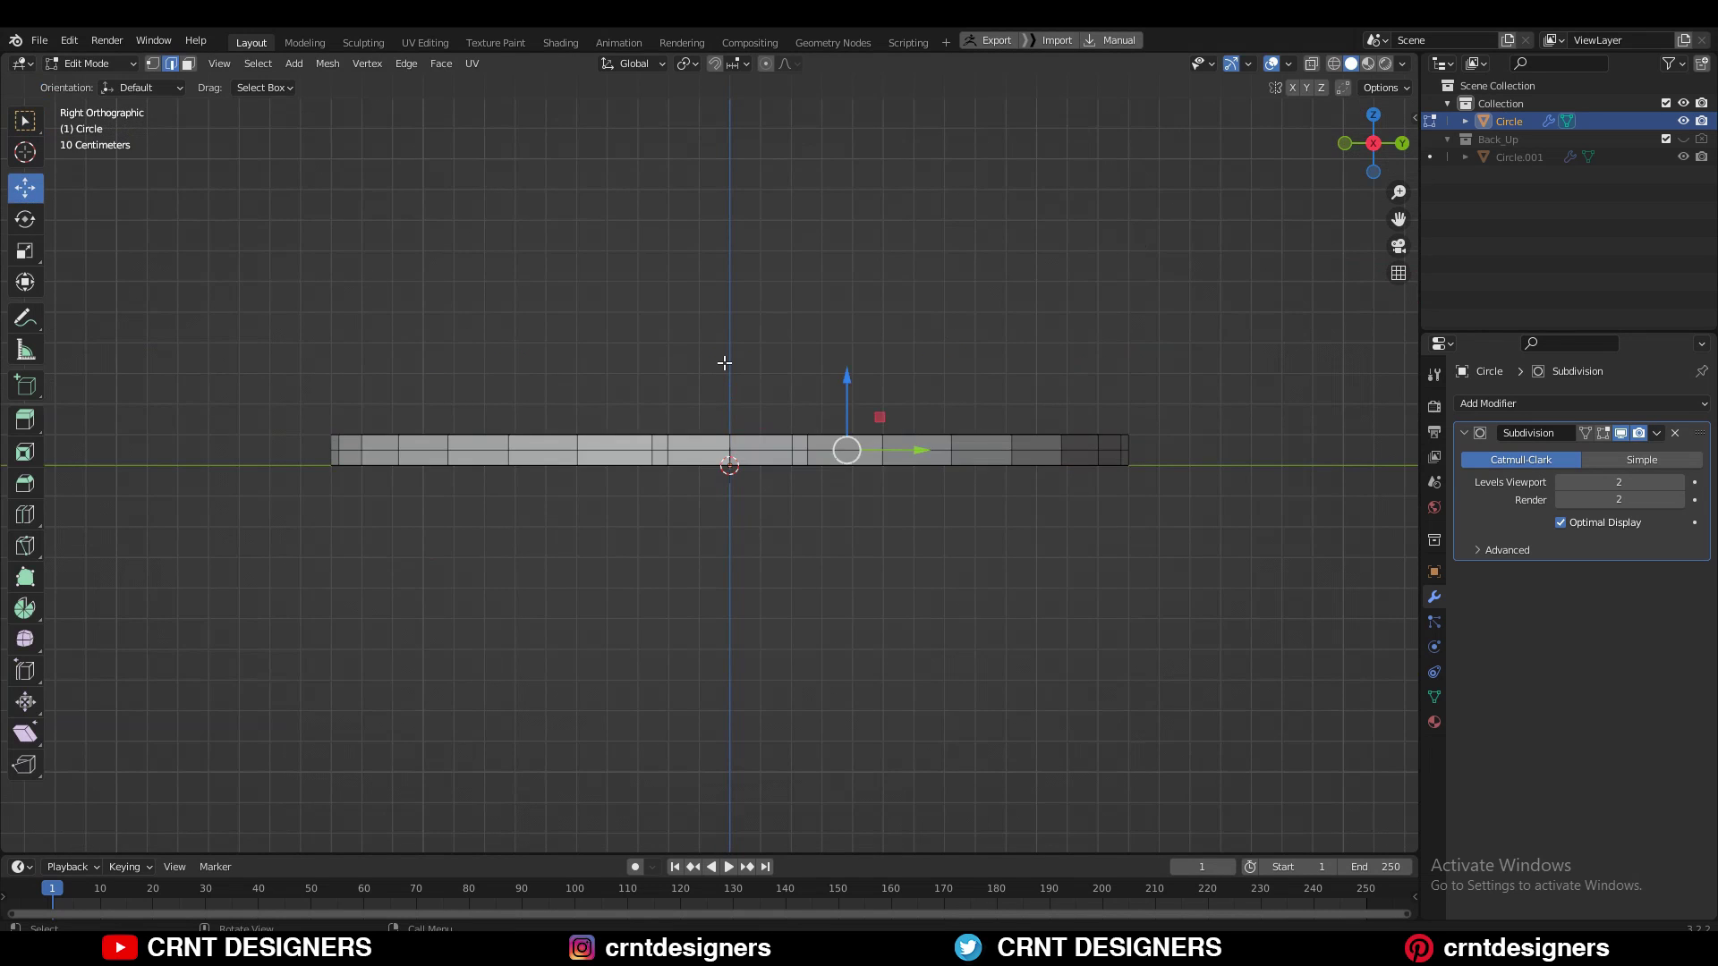
pyautogui.press('Tab')
pyautogui.press('`')
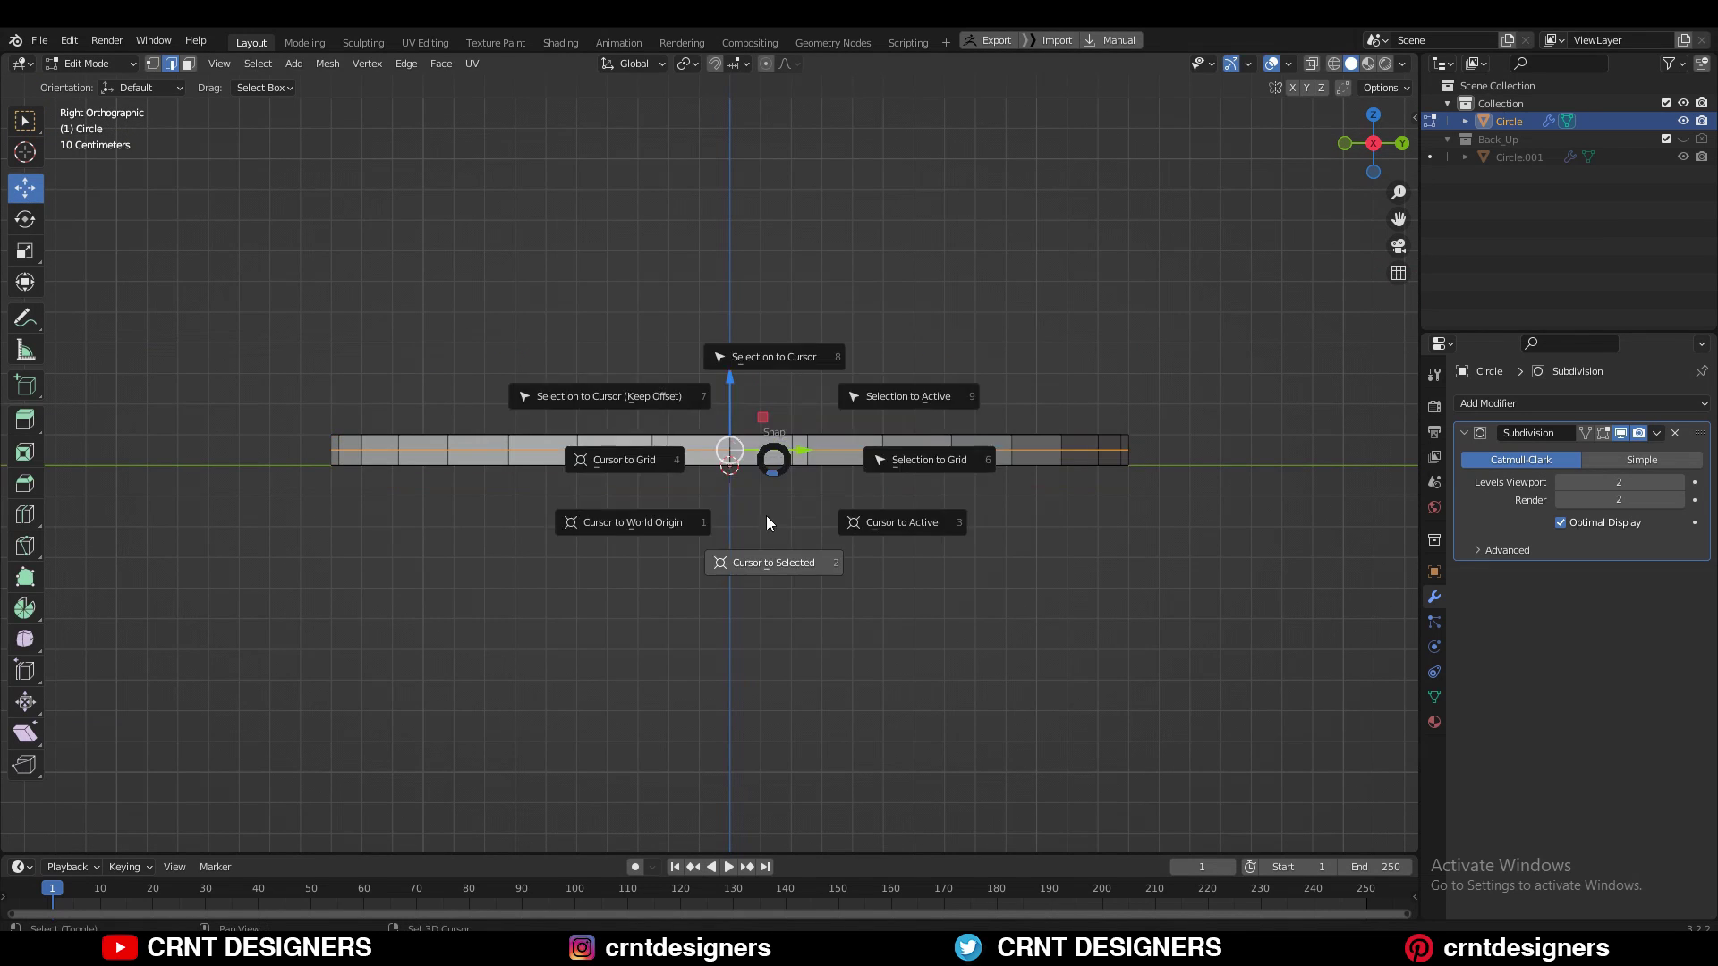
pyautogui.rightClick(812, 310)
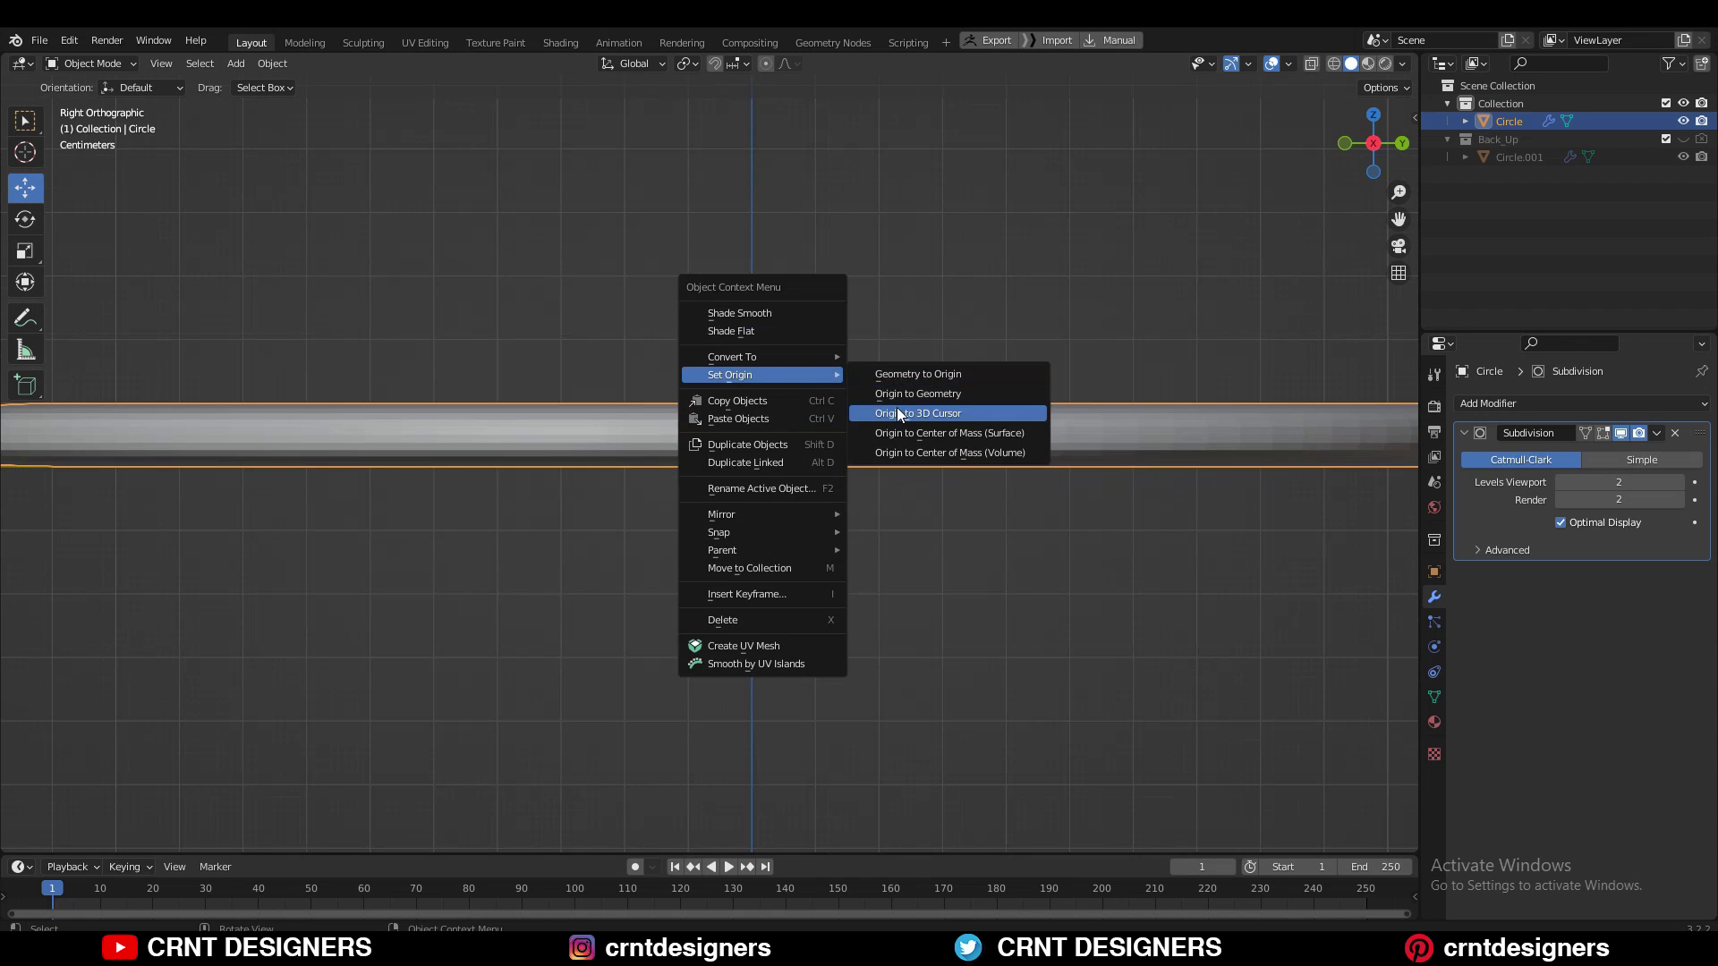
pyautogui.click(896, 398)
pyautogui.press('`')
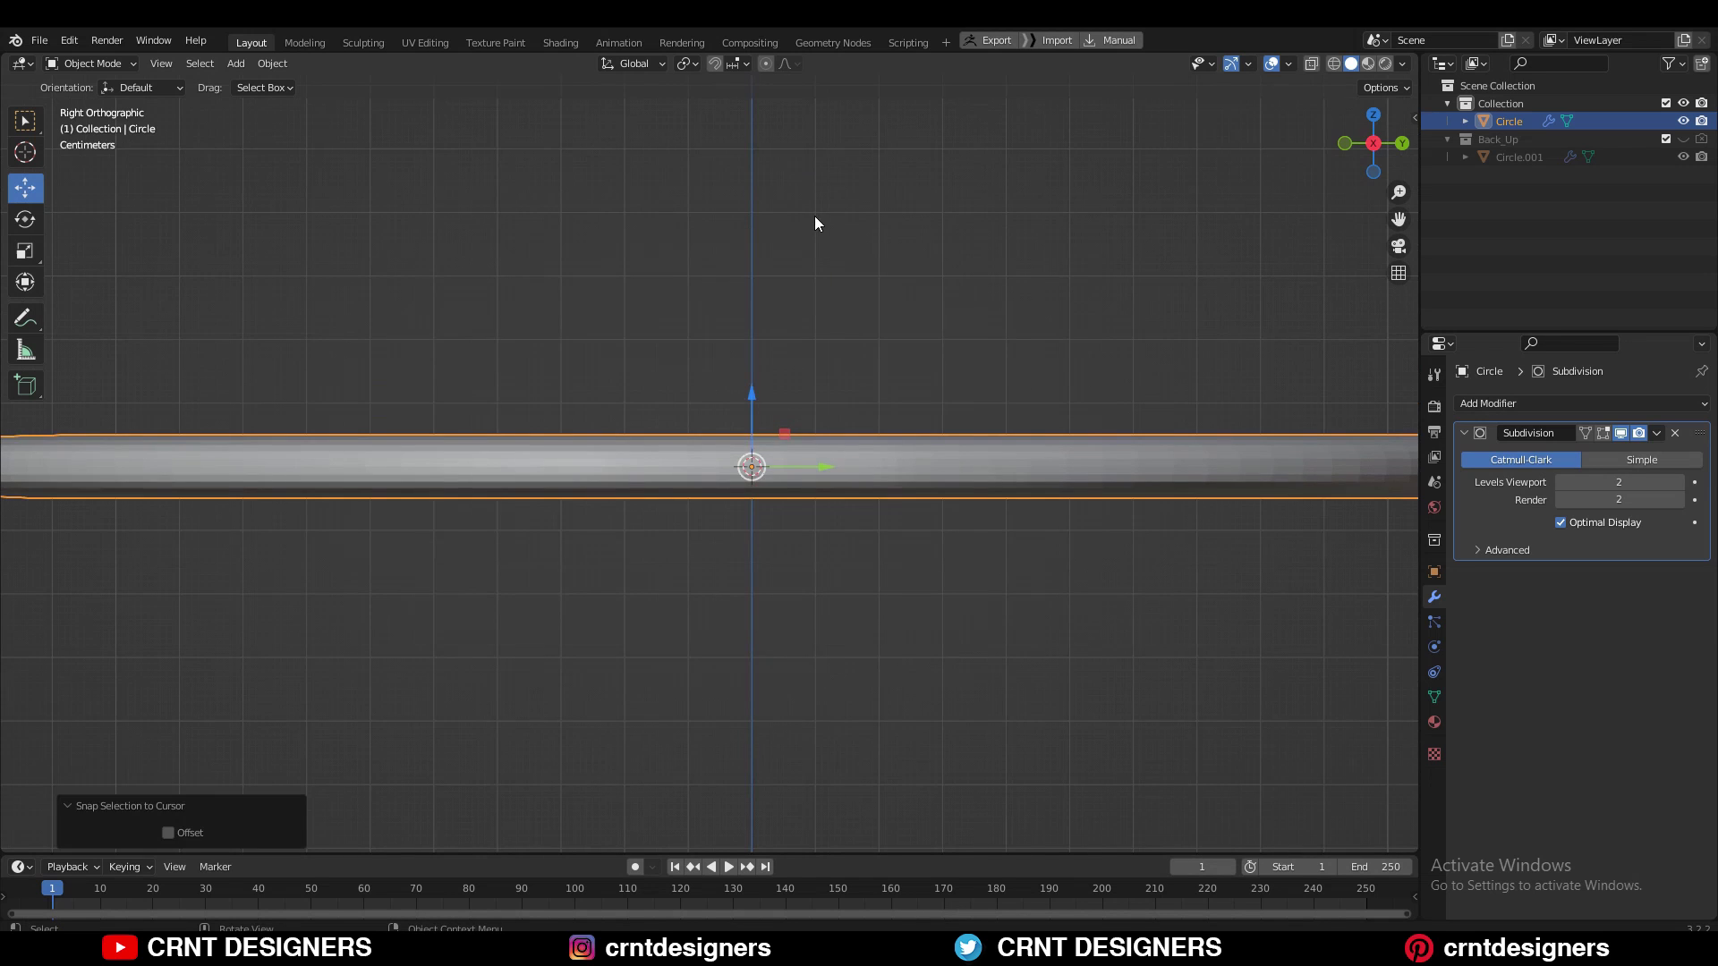
# Scale all the plaque's geometry to 0.5 along Z, halving its thickness
pyautogui.moveTo(813, 222); pyautogui.dragTo(745, 393, button='middle')
pyautogui.scroll(3, 654, 362)
pyautogui.press('Tab')
pyautogui.scroll(-5, 654, 363)
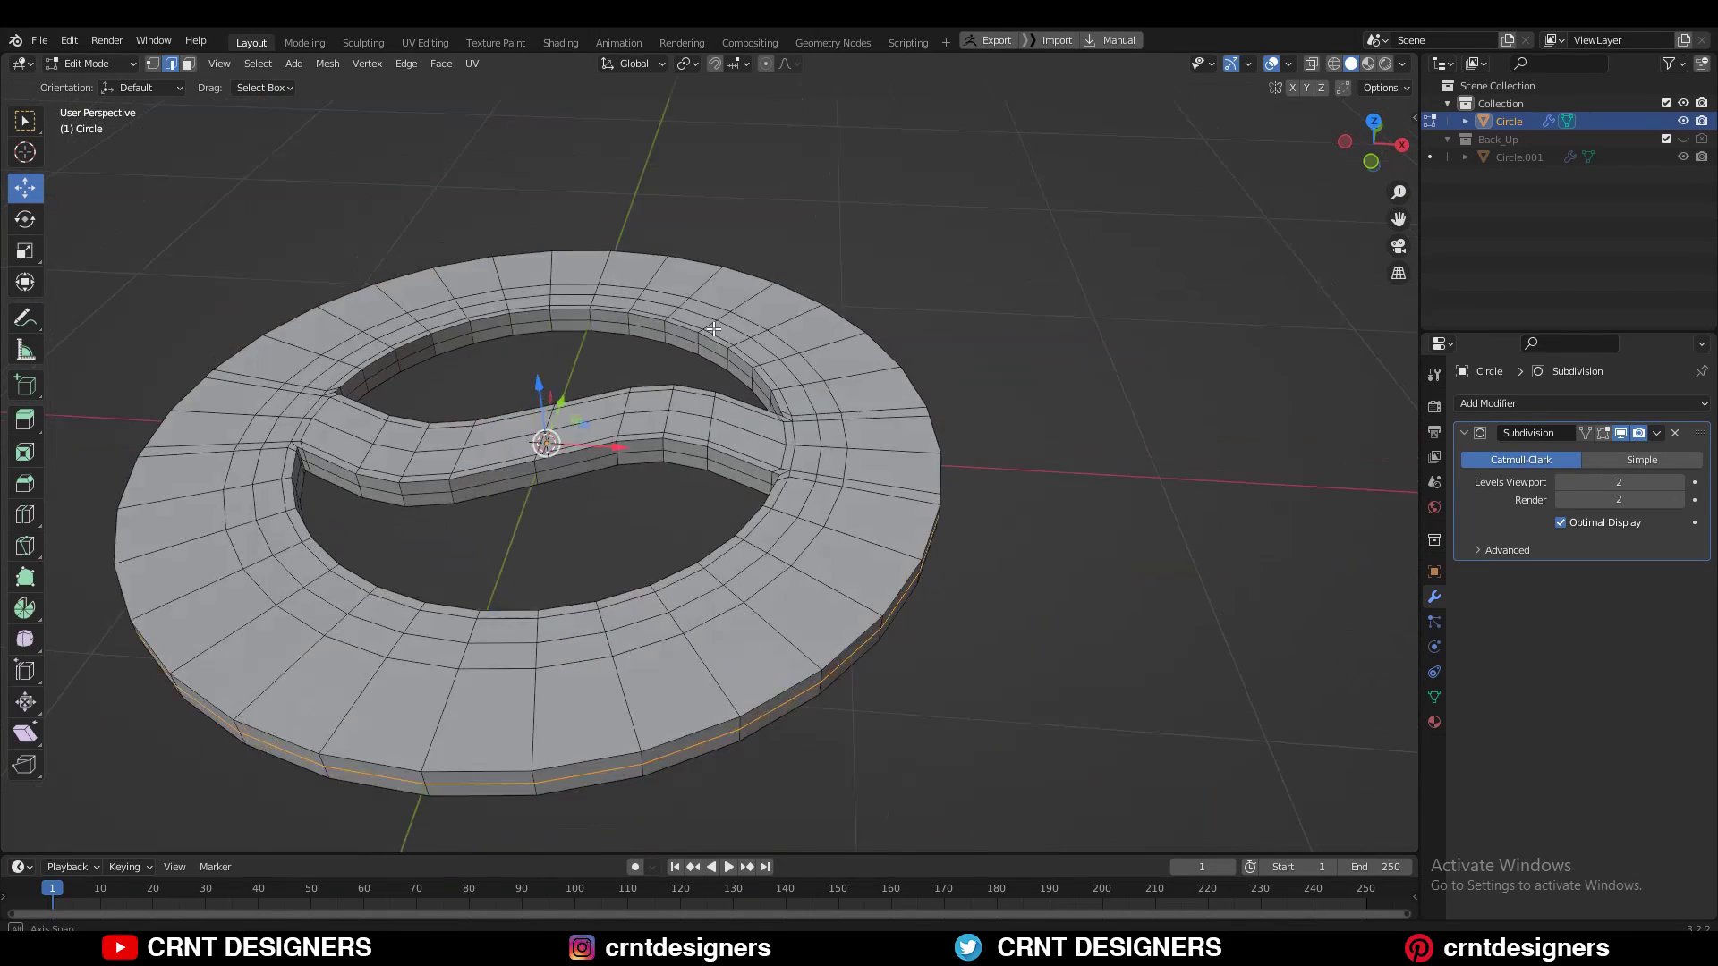
pyautogui.moveTo(1373, 143); pyautogui.dragTo(1356, 170)
pyautogui.press('a')
pyautogui.click(1374, 149)
pyautogui.press('s')
pyautogui.press('z')
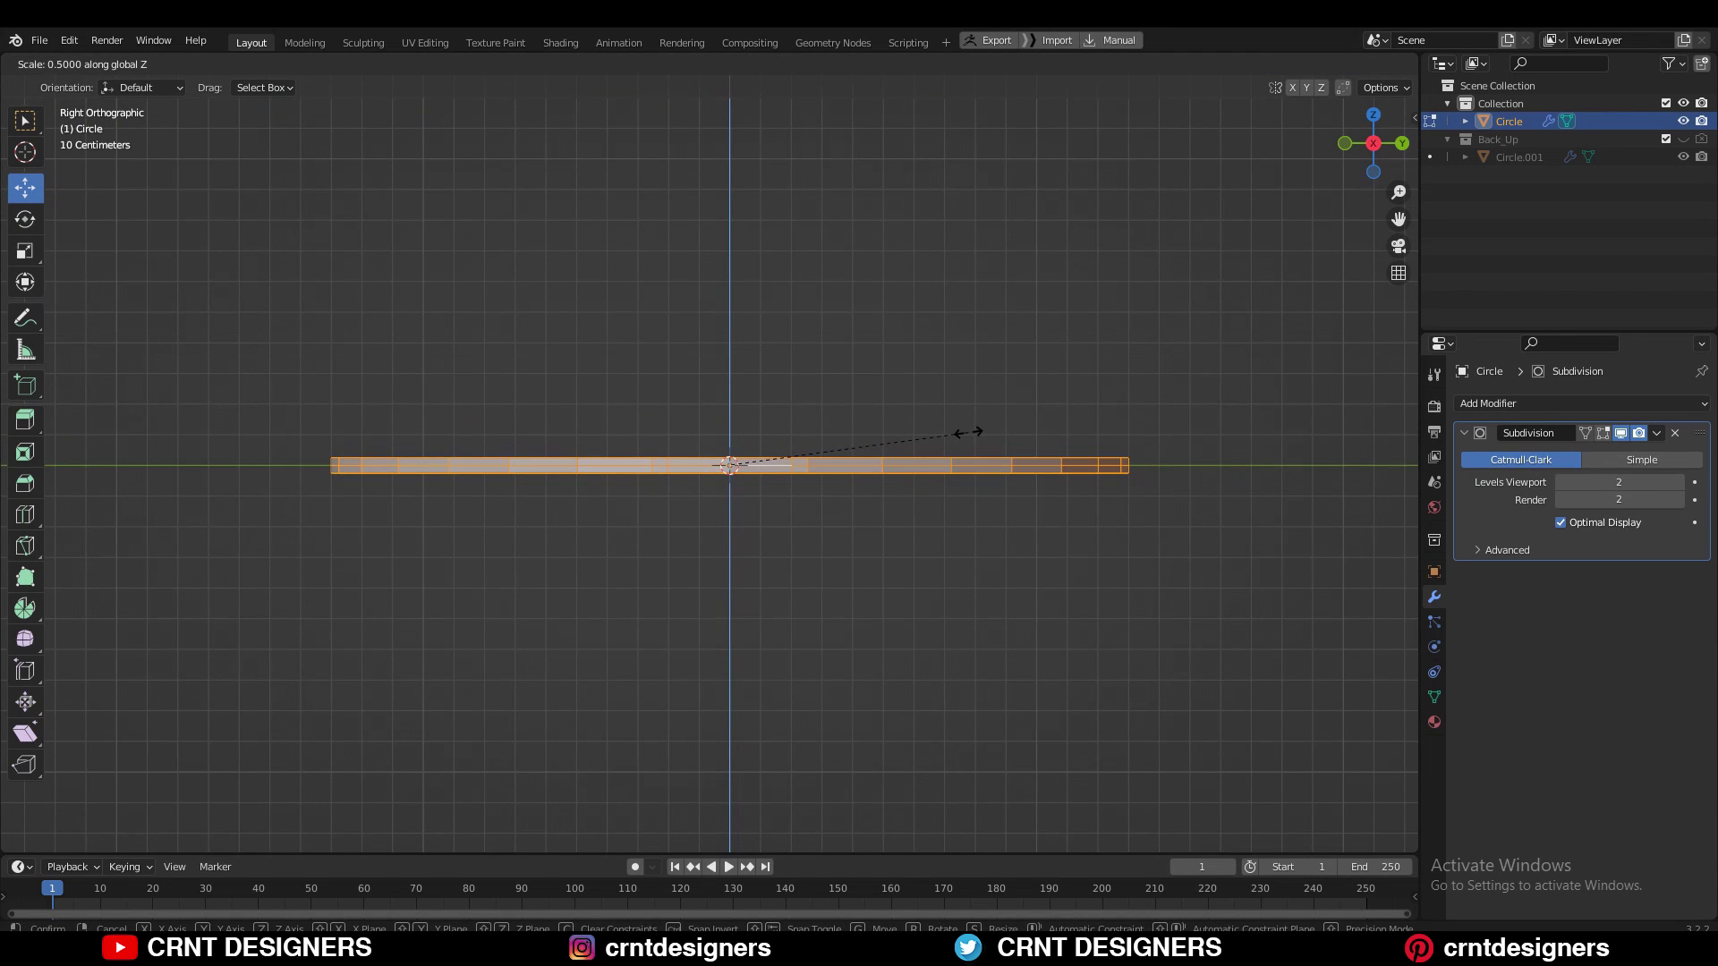
pyautogui.click(970, 432)
# Dissolve the selected extra ring edges and switch to face selection
pyautogui.moveTo(1074, 364); pyautogui.dragTo(1101, 394, button='middle')
pyautogui.hotkey('alt', 'a')
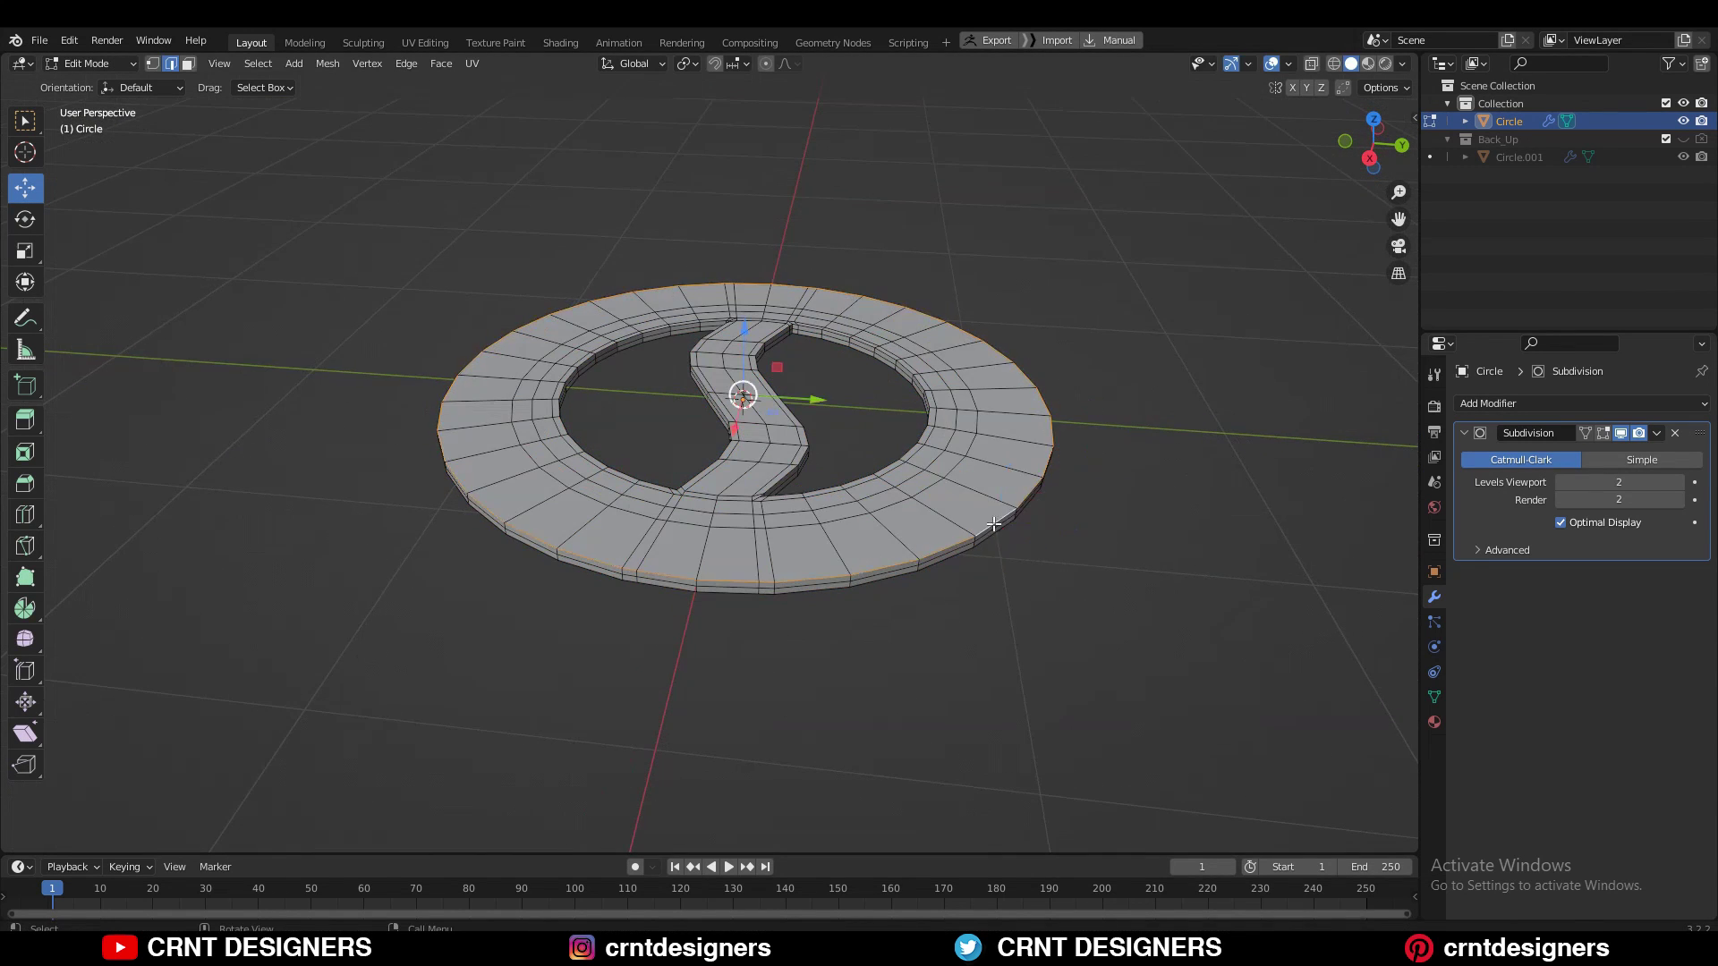
pyautogui.hotkey('ctrl', 'x')
pyautogui.moveTo(993, 634)
pyautogui.mouseDown(button='middle')
pyautogui.moveTo(1016, 346)
pyautogui.moveTo(1092, 372)
pyautogui.mouseUp(button='middle')
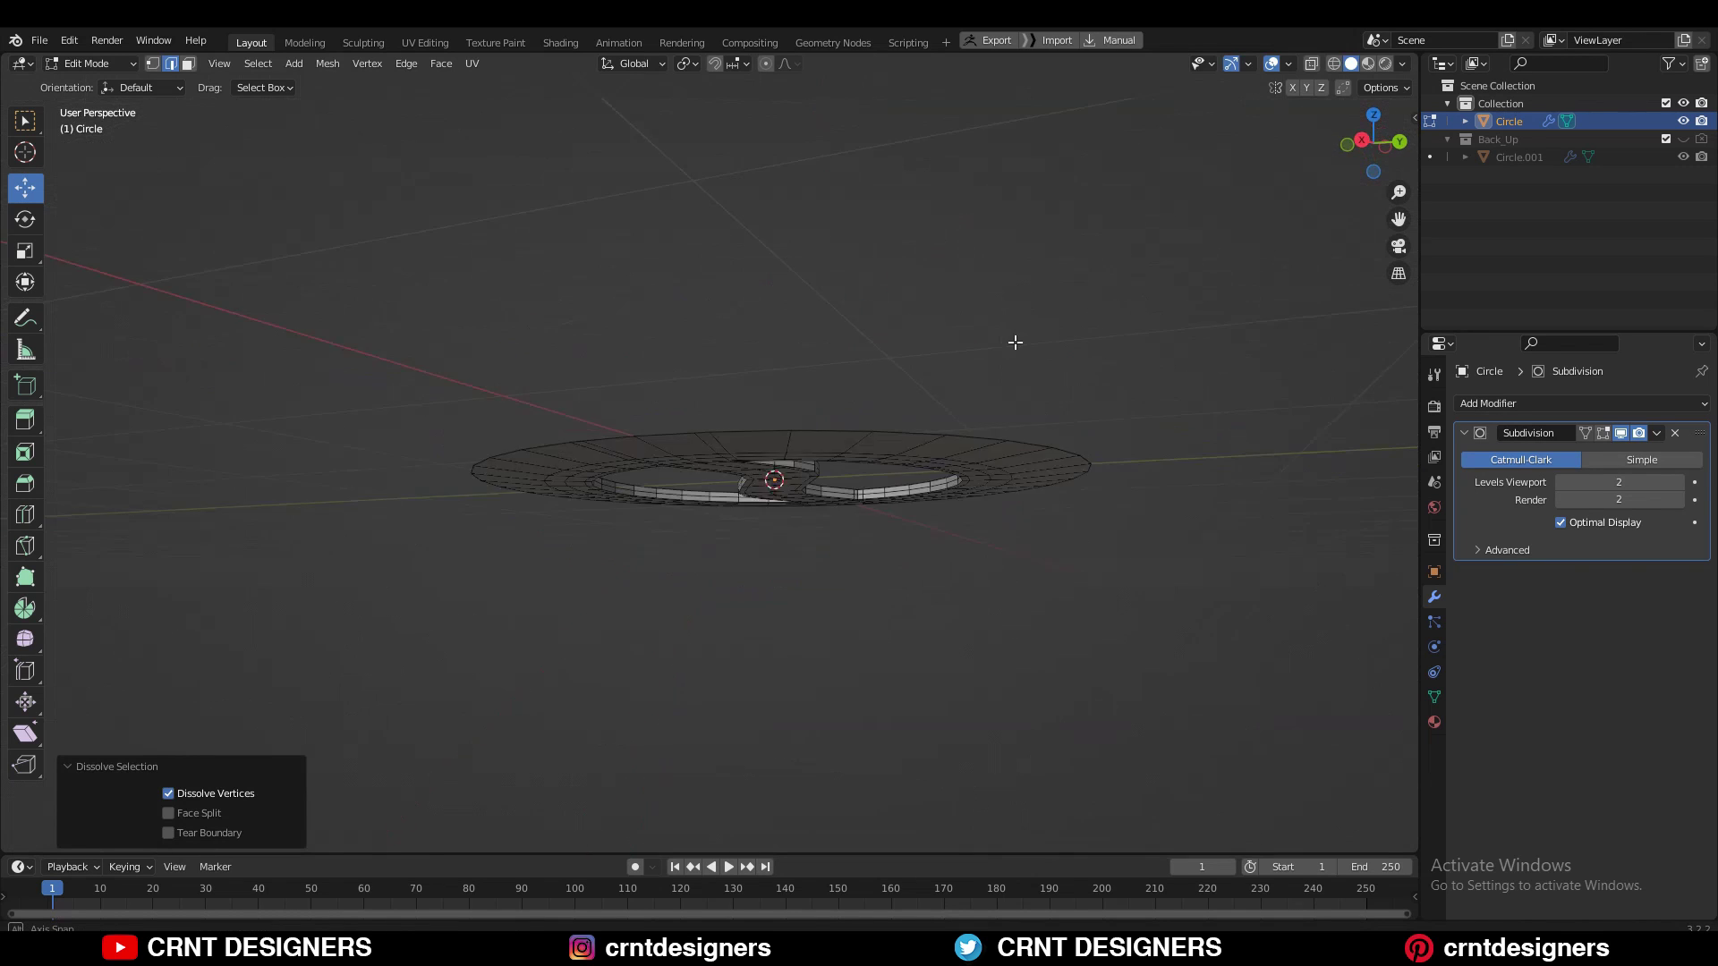
pyautogui.press('3')
pyautogui.moveTo(1378, 165); pyautogui.dragTo(861, 436)
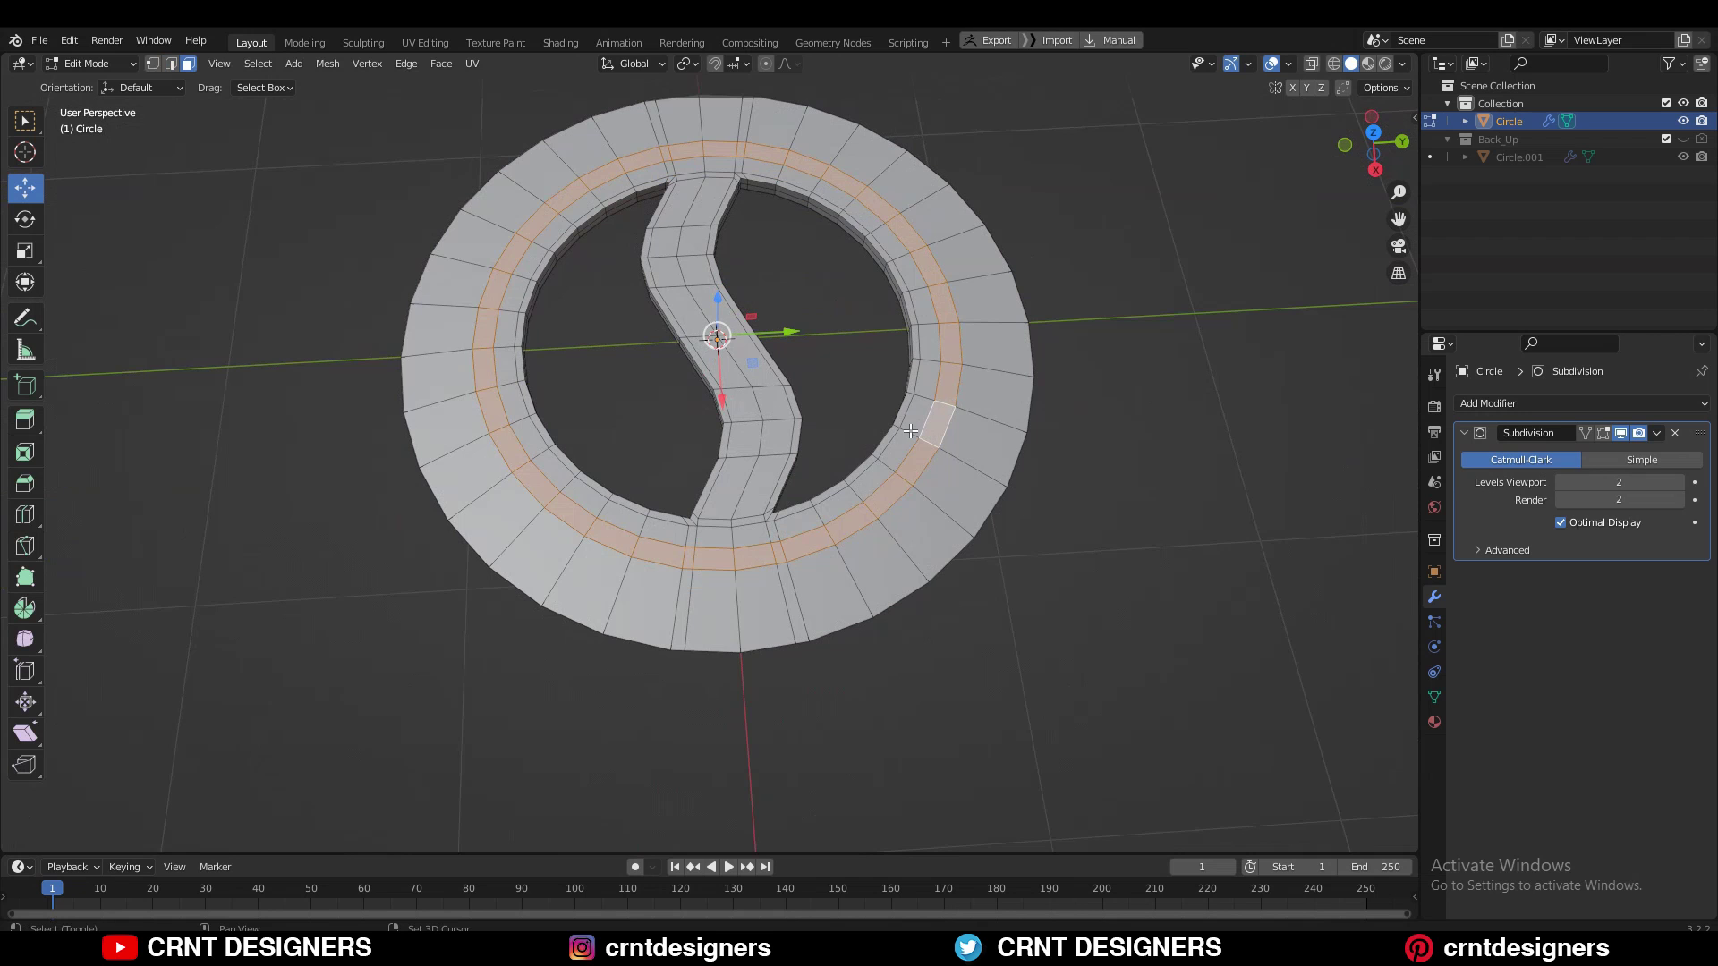
# Bevel an inner ring edge loop with 2 segments, about 0.0126 m wide
pyautogui.click(1371, 133)
pyautogui.scroll(1, 949, 349)
pyautogui.scroll(2, 967, 374)
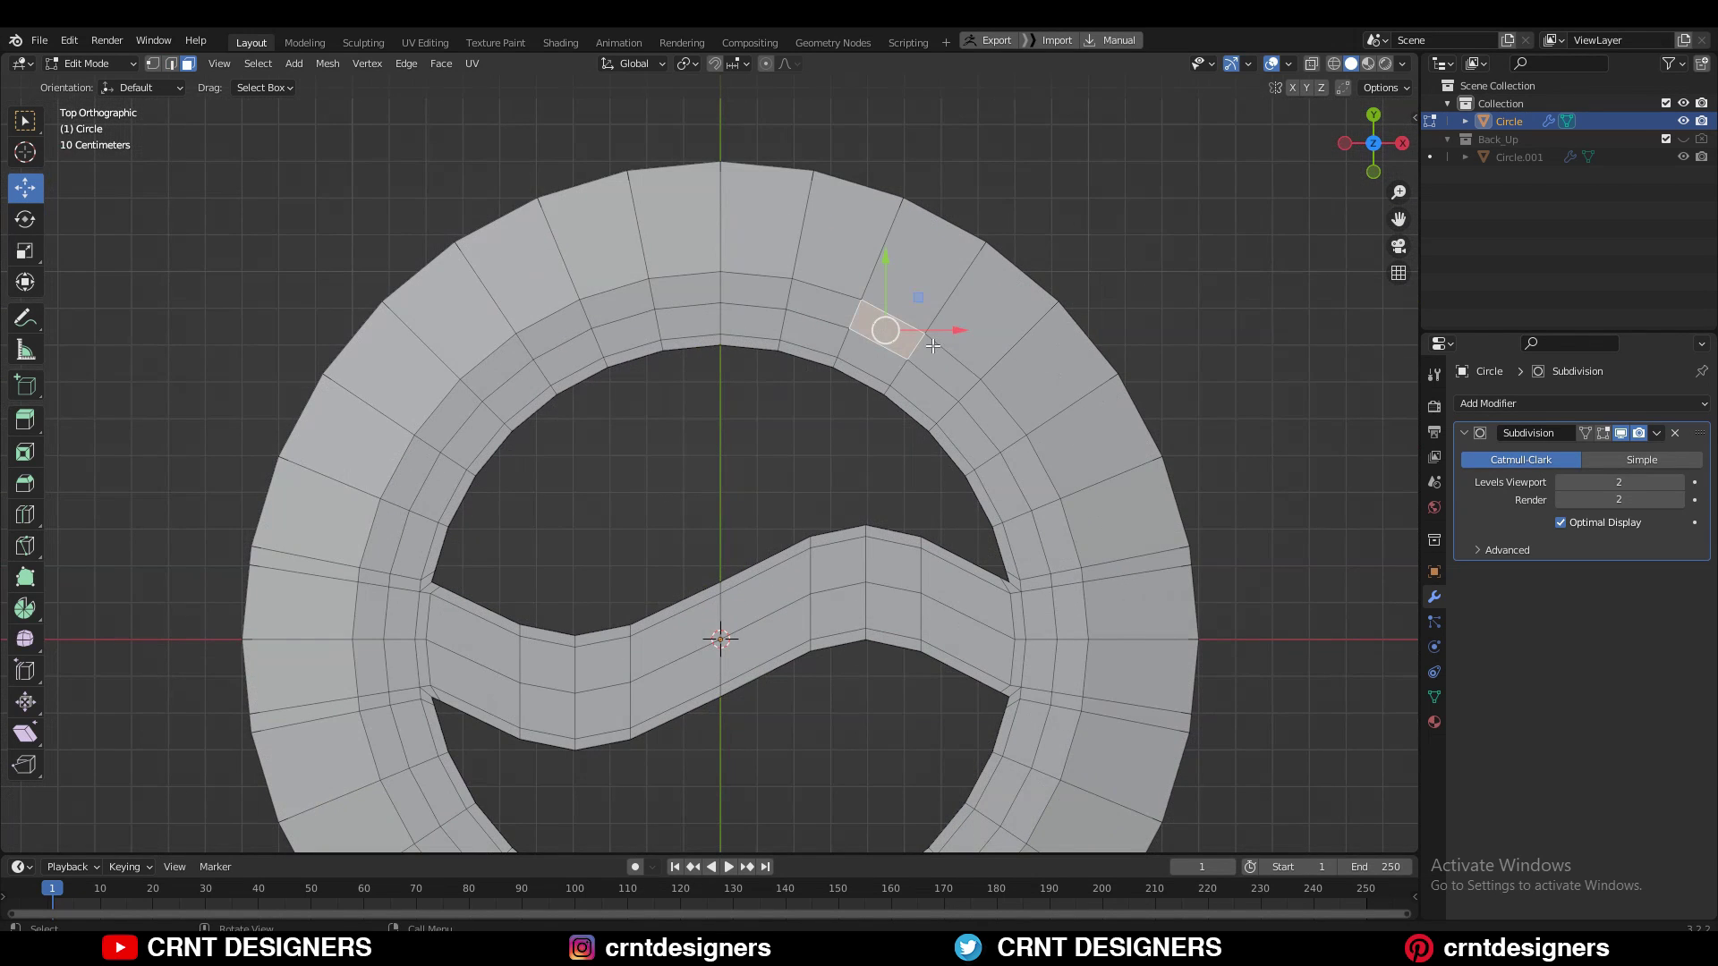
pyautogui.press('2')
pyautogui.click(932, 341)
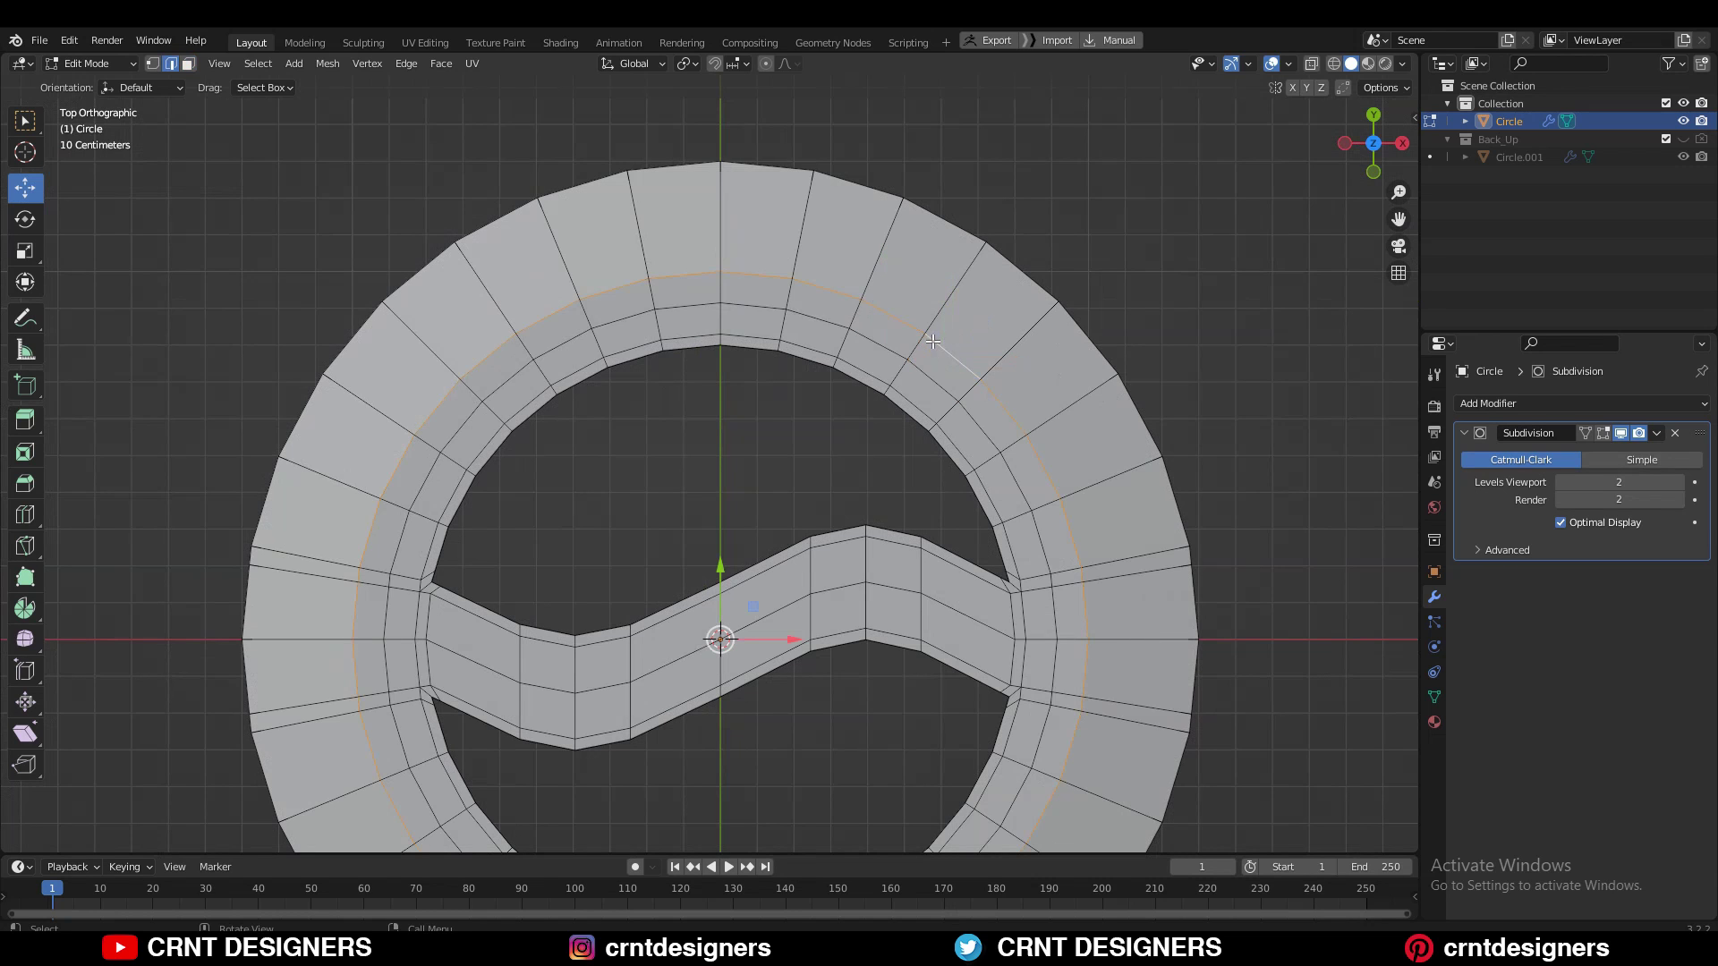
pyautogui.hotkey('ctrl', 'b')
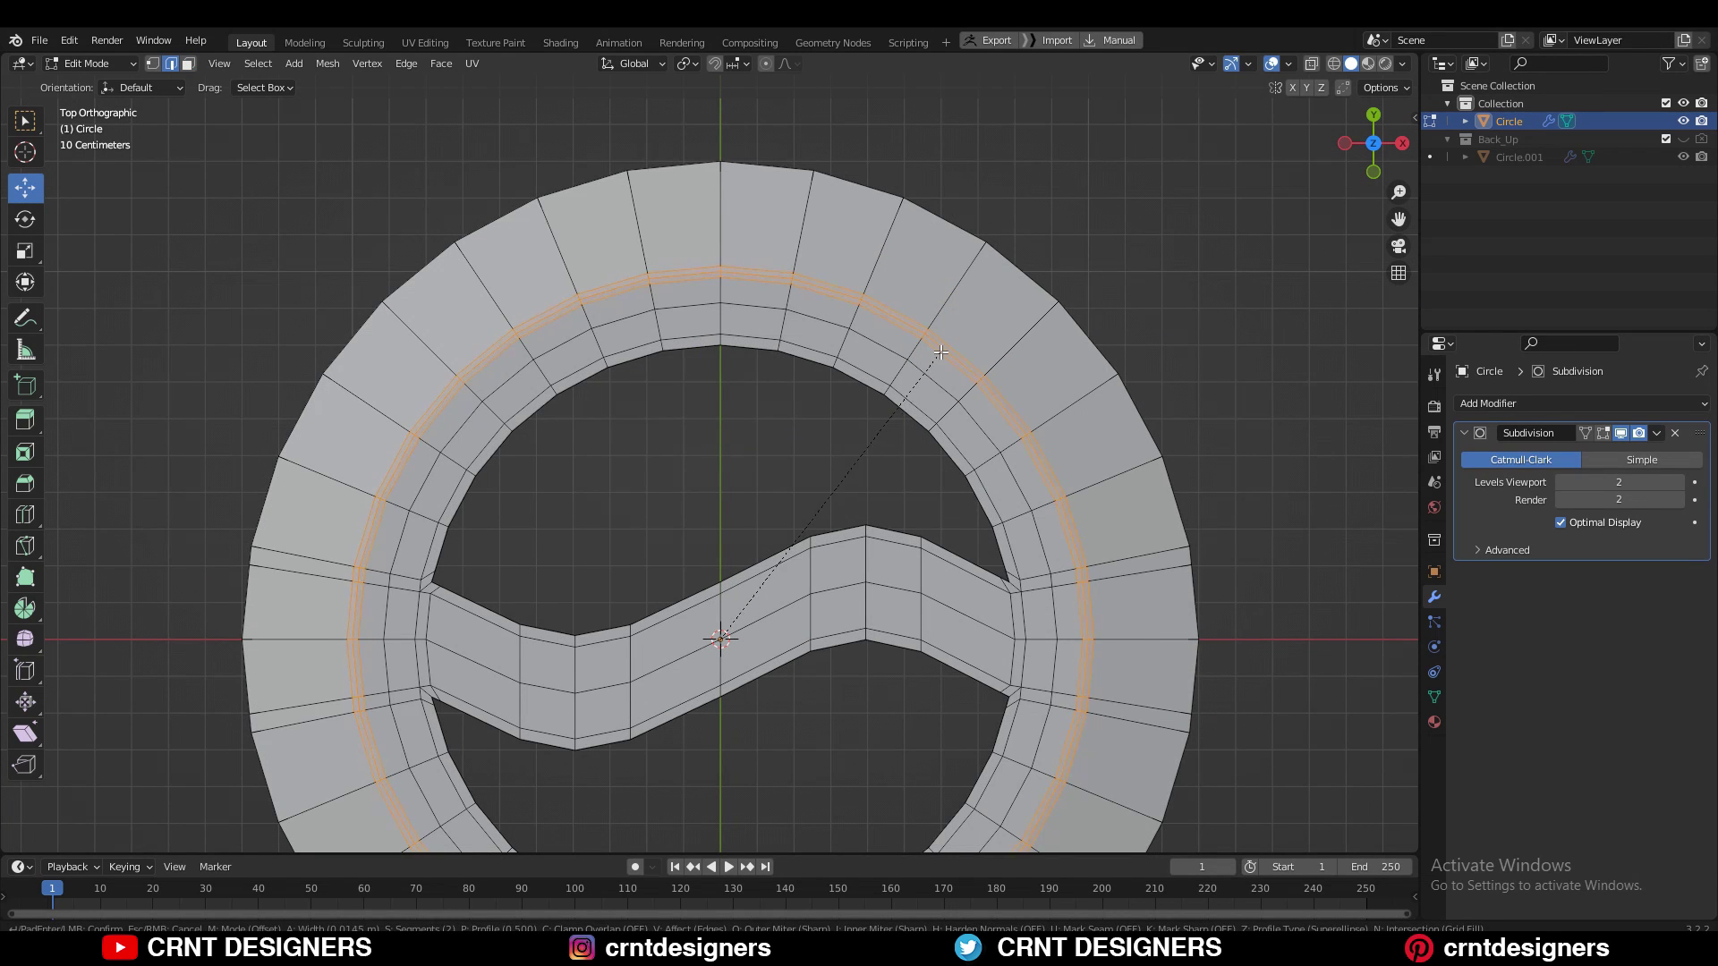
pyautogui.click(935, 357)
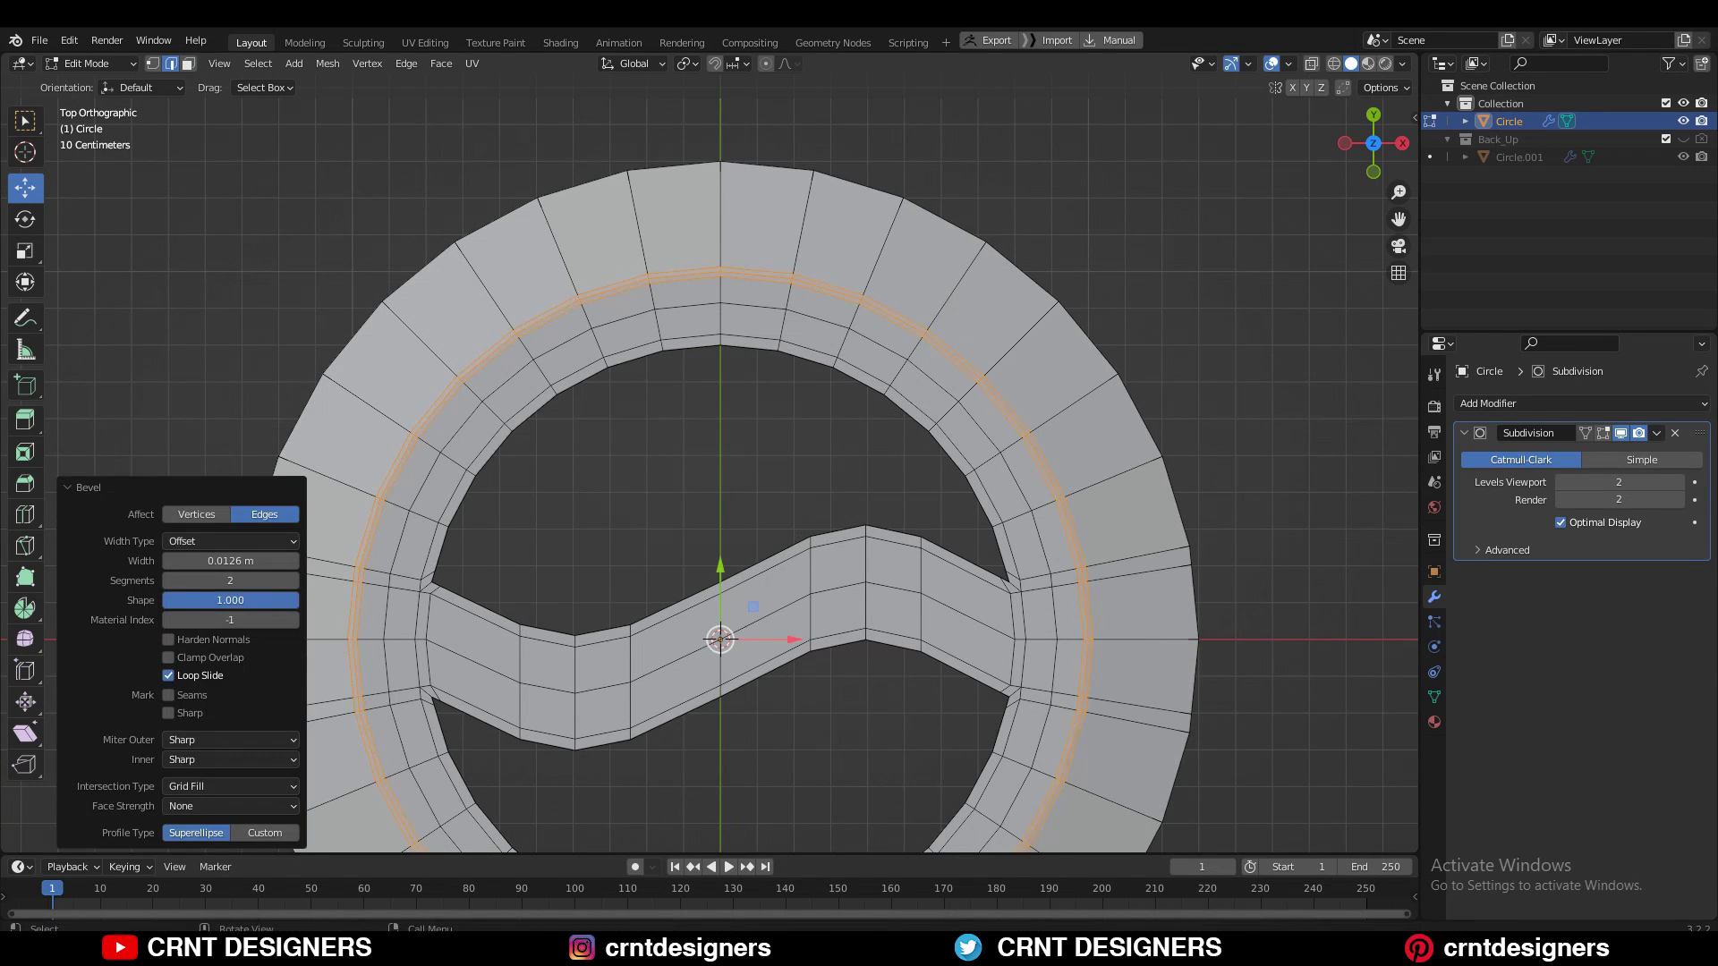
# Check the smoothed plaque, then bevel the outer rim edge loop and preview it
pyautogui.press('Tab')
pyautogui.click(1141, 383)
pyautogui.moveTo(1141, 383); pyautogui.dragTo(787, 311, button='middle')
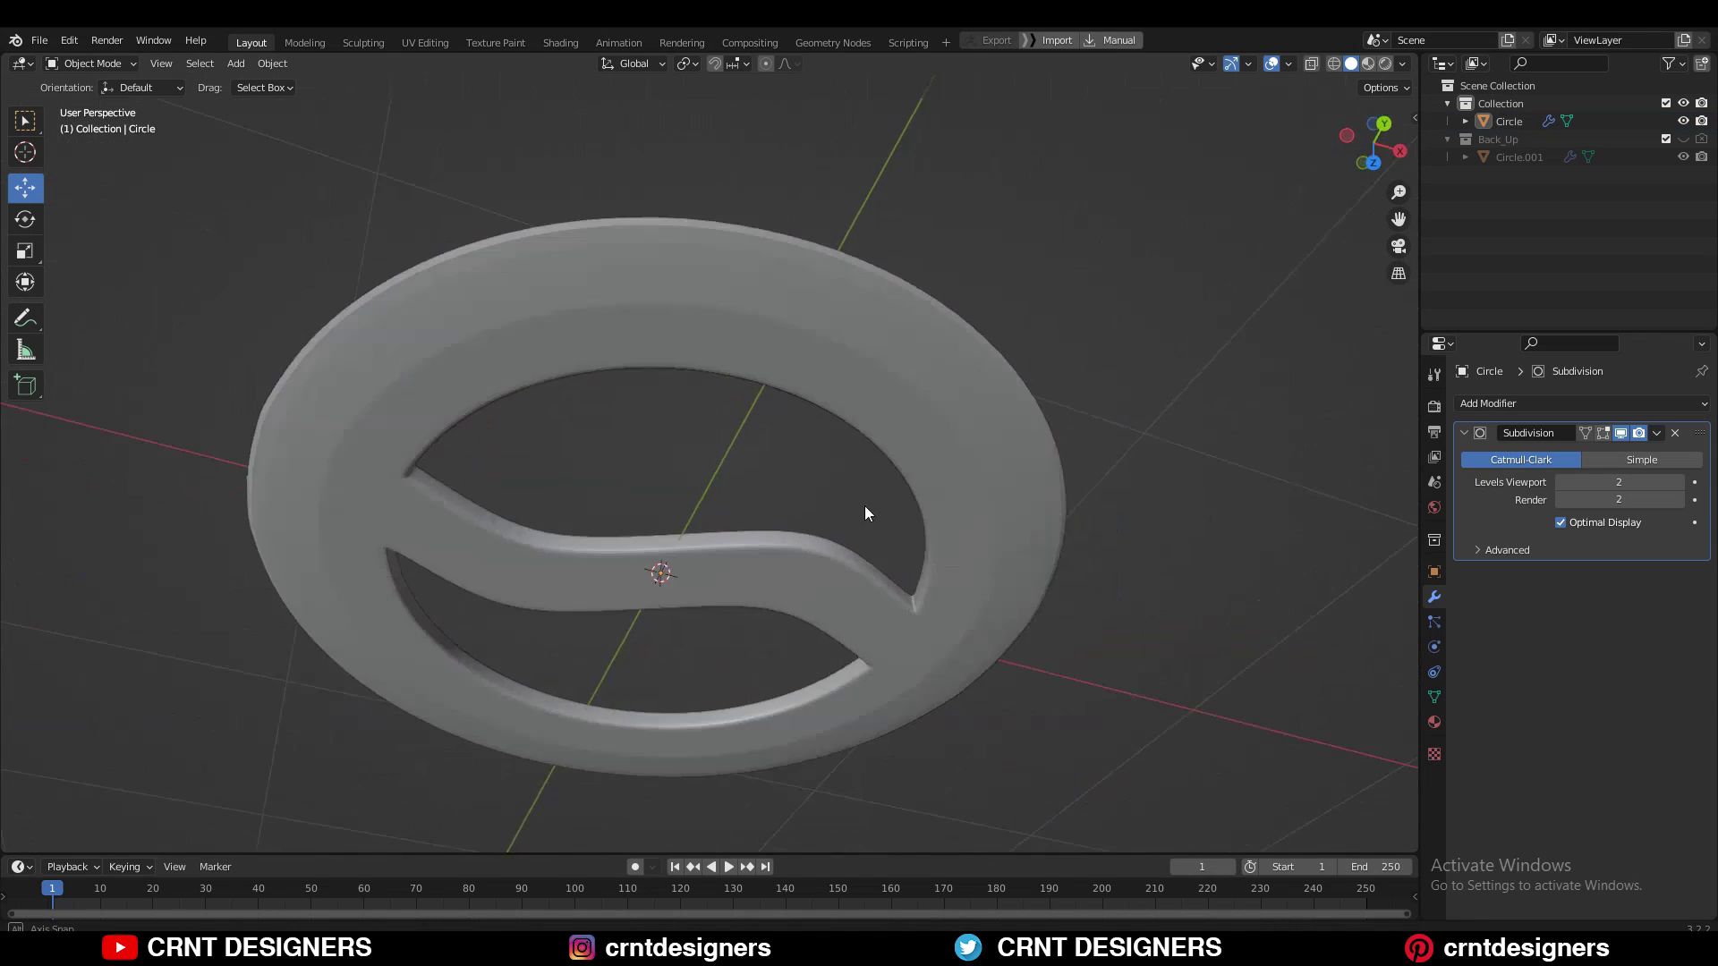
pyautogui.press('Tab')
pyautogui.click(959, 568)
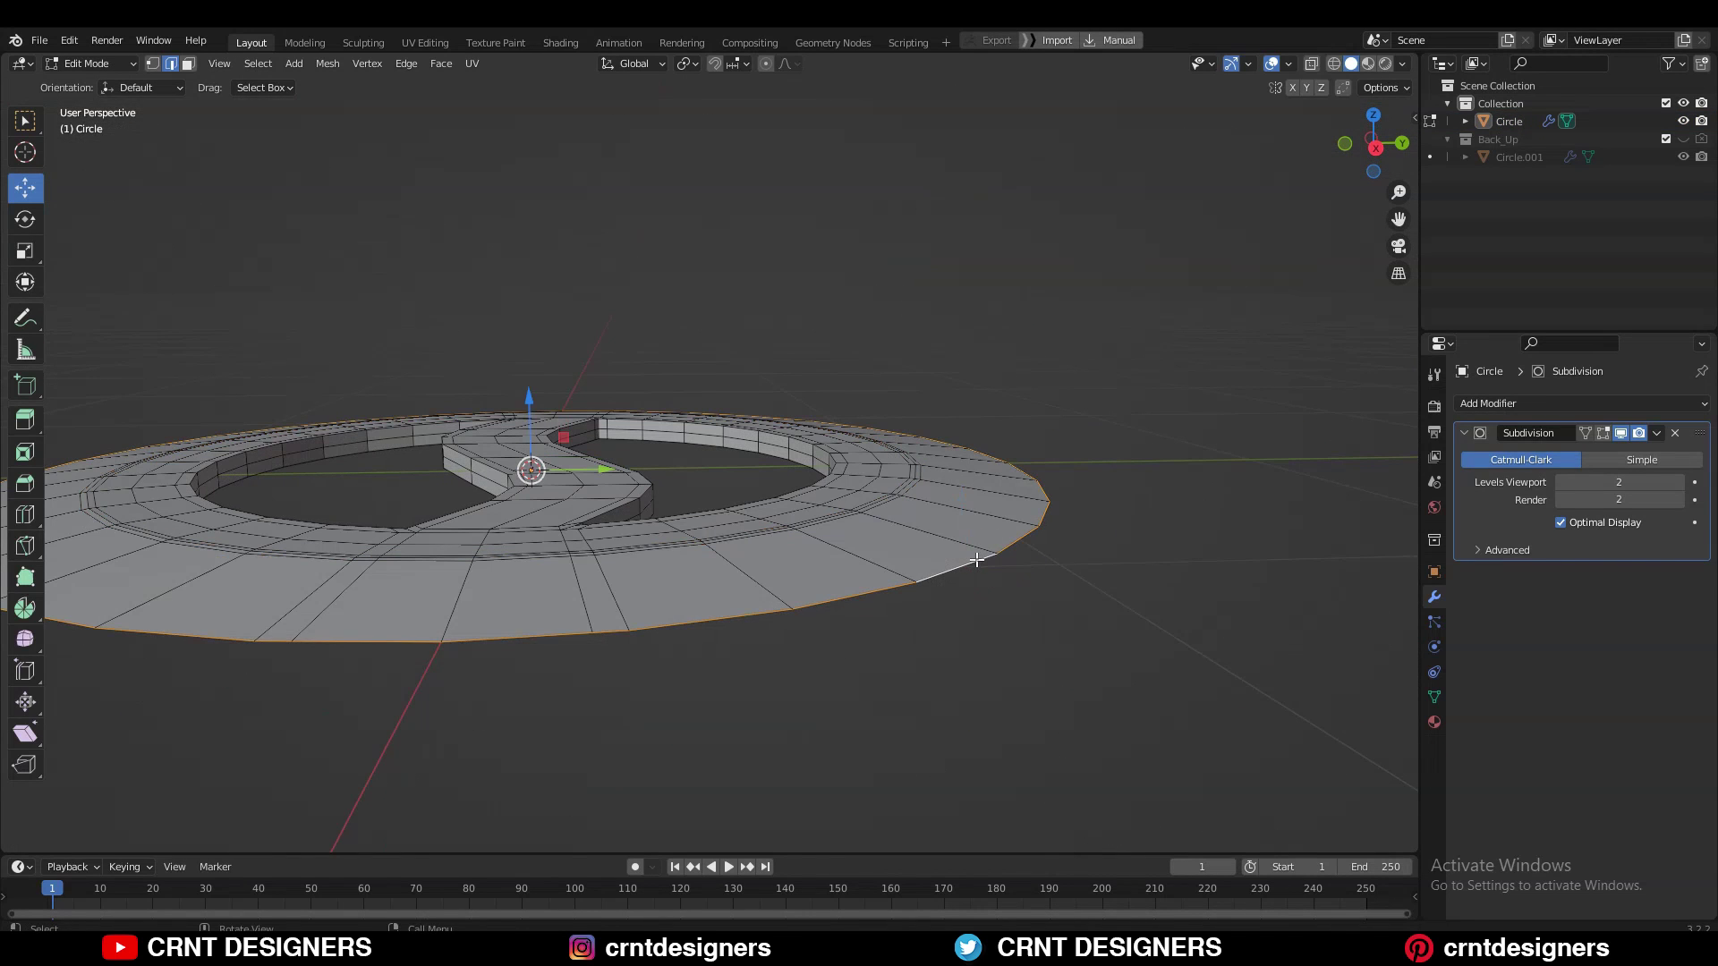
pyautogui.hotkey('ctrl', 'b')
pyautogui.click(1000, 573)
pyautogui.press('Tab')
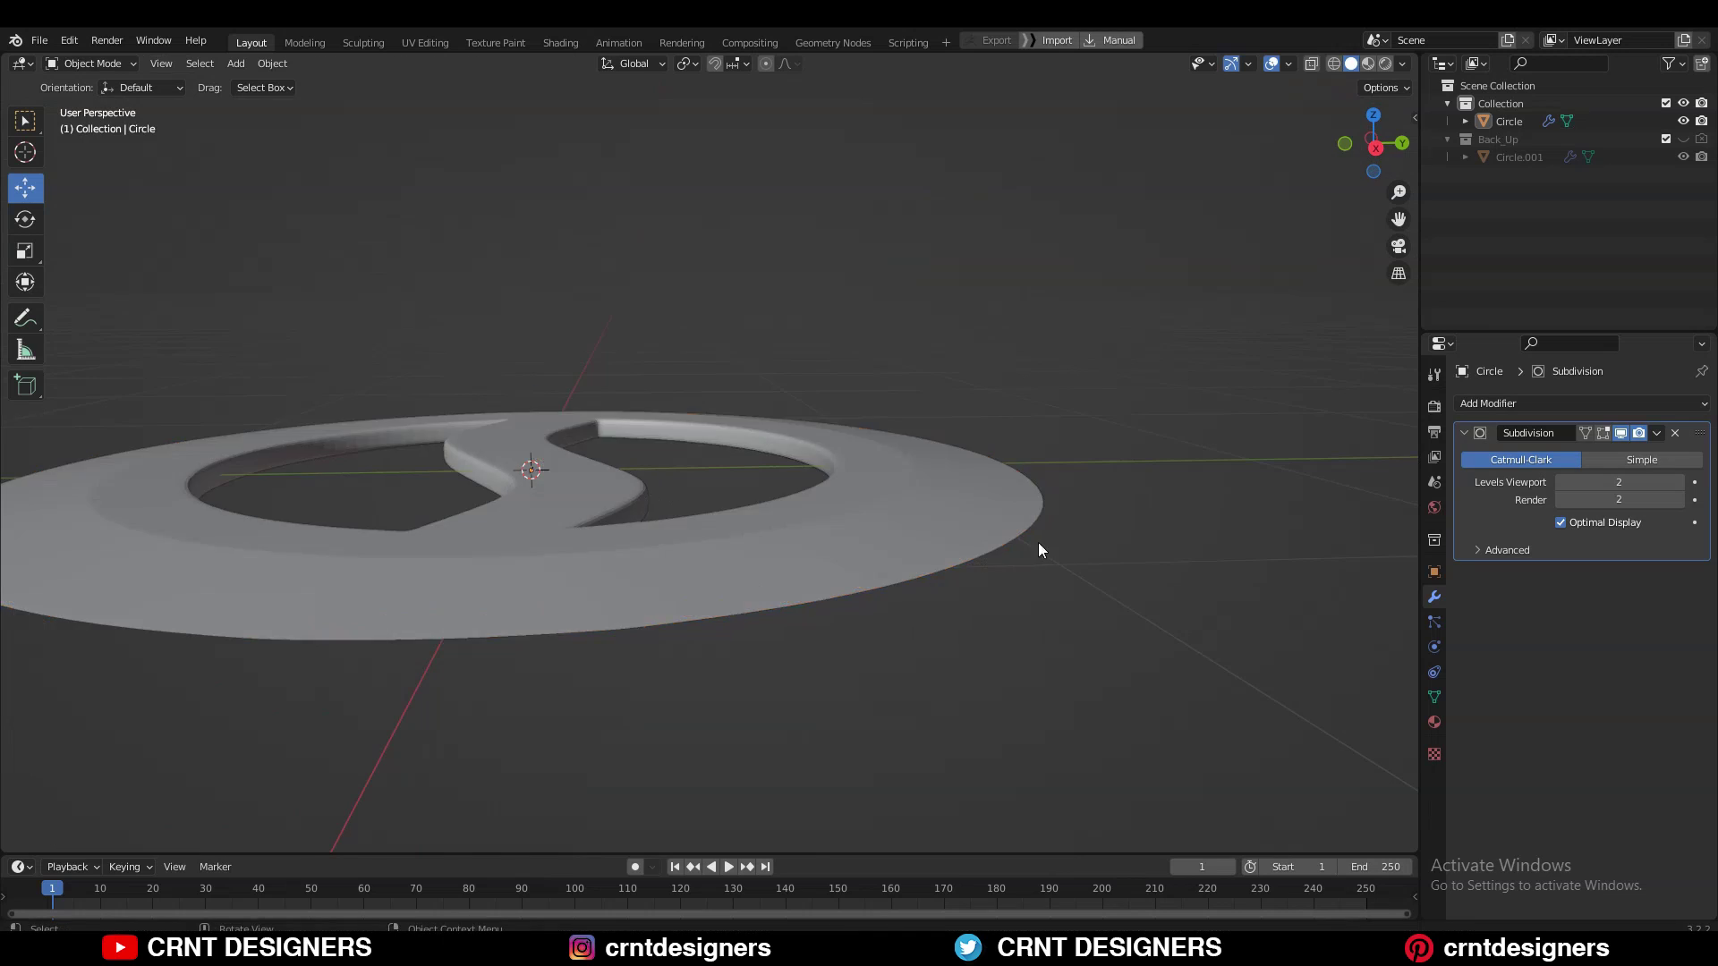
pyautogui.moveTo(1038, 542); pyautogui.dragTo(979, 717, button='middle')
pyautogui.press('KP_7')
pyautogui.press('Tab')
# Select the middle ring loop, scale it slightly, and lower it 0.0128 m into a groove
pyautogui.scroll(2, 748, 537)
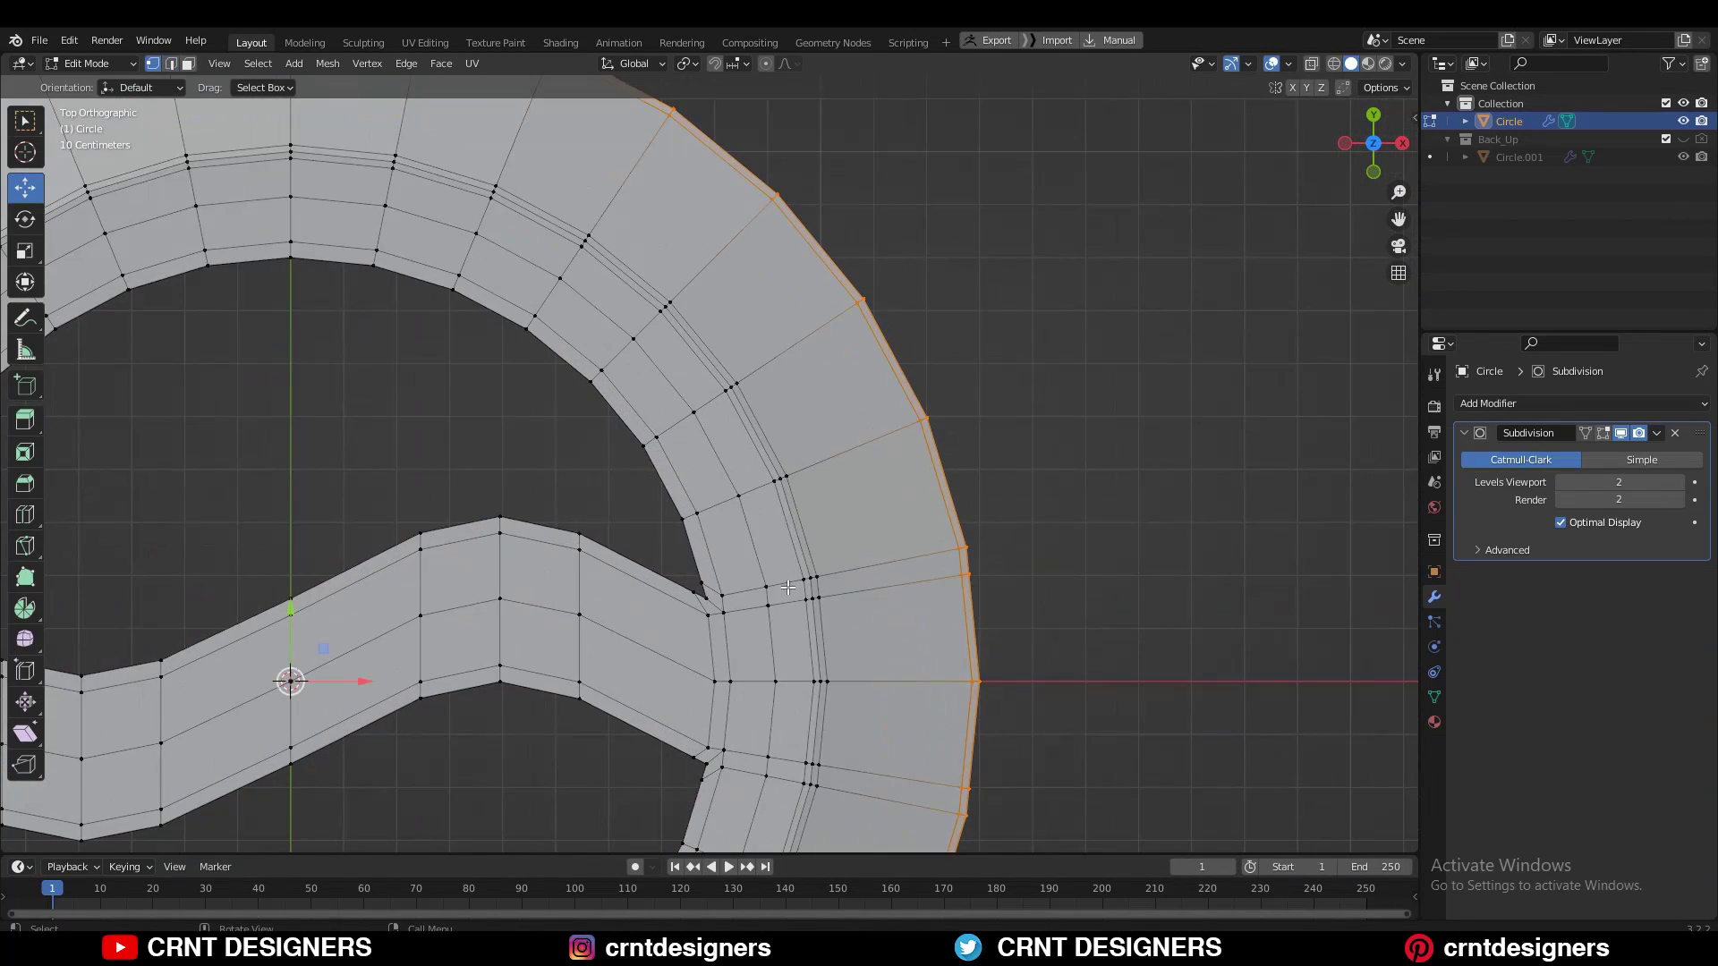
pyautogui.scroll(2, 748, 537)
pyautogui.moveTo(864, 369)
pyautogui.keyDown('shift'); pyautogui.mouseDown(button='middle')
pyautogui.moveTo(908, 438)
pyautogui.moveTo(974, 466)
pyautogui.moveTo(982, 422)
pyautogui.mouseUp(button='middle'); pyautogui.keyUp('shift')
pyautogui.keyDown('alt'); pyautogui.click(909, 438); pyautogui.keyUp('alt')
pyautogui.press('s')
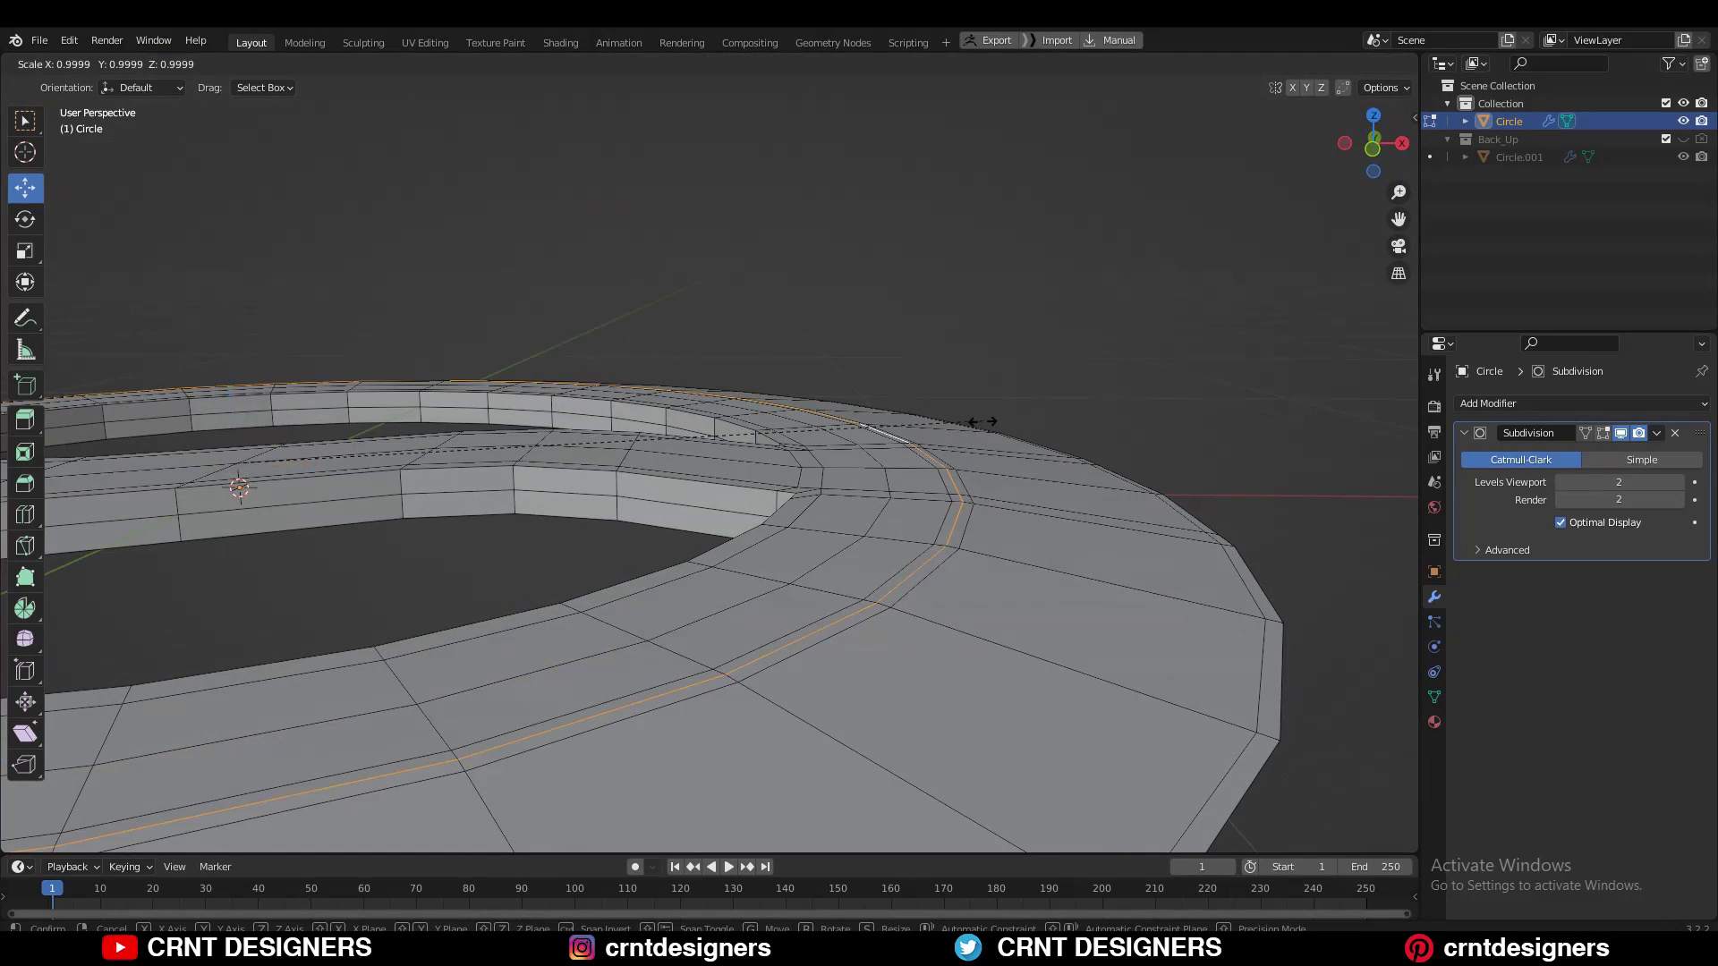
pyautogui.click(976, 434)
pyautogui.moveTo(231, 394); pyautogui.dragTo(232, 408)
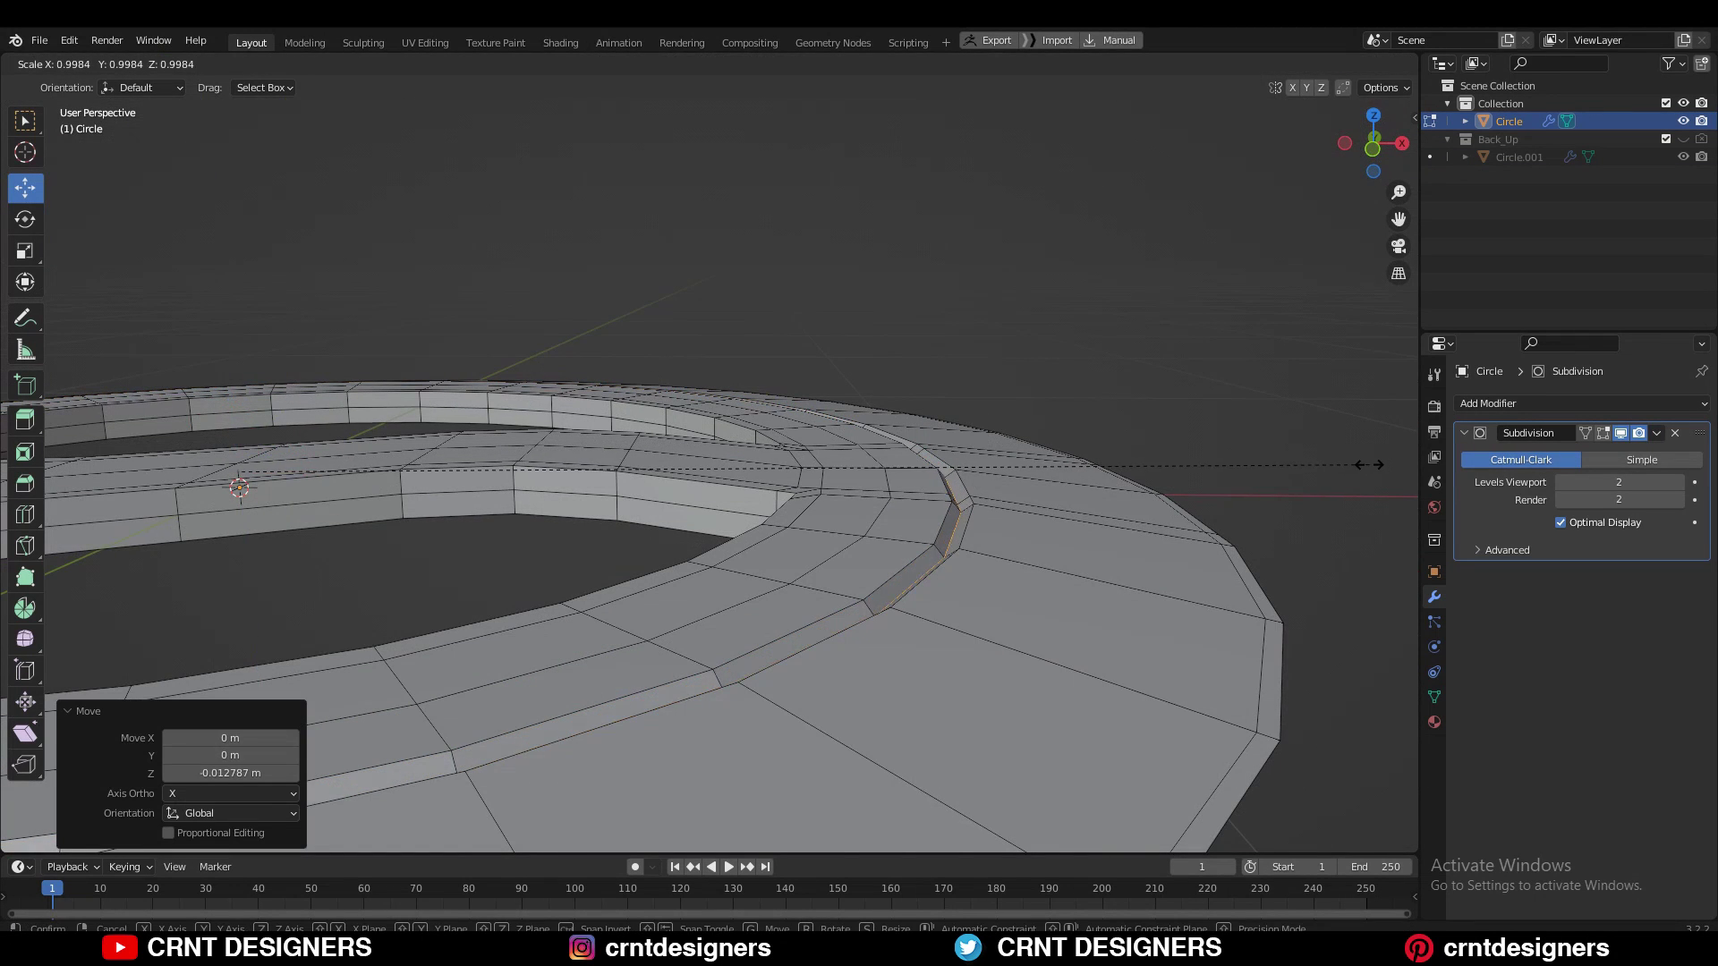
pyautogui.press('Tab')
# Bevel the sunken ring loop to smooth the groove and view the result
pyautogui.moveTo(1038, 522)
pyautogui.mouseDown(button='middle')
pyautogui.moveTo(970, 455)
pyautogui.moveTo(978, 487)
pyautogui.moveTo(994, 421)
pyautogui.moveTo(1021, 461)
pyautogui.moveTo(947, 519)
pyautogui.moveTo(990, 417)
pyautogui.moveTo(1165, 427)
pyautogui.moveTo(957, 593)
pyautogui.mouseUp(button='middle')
pyautogui.press('Tab')
pyautogui.hotkey('ctrl', 'b')
pyautogui.click(1061, 453)
pyautogui.press('Tab')
pyautogui.press('Tab')
pyautogui.press('Tab')
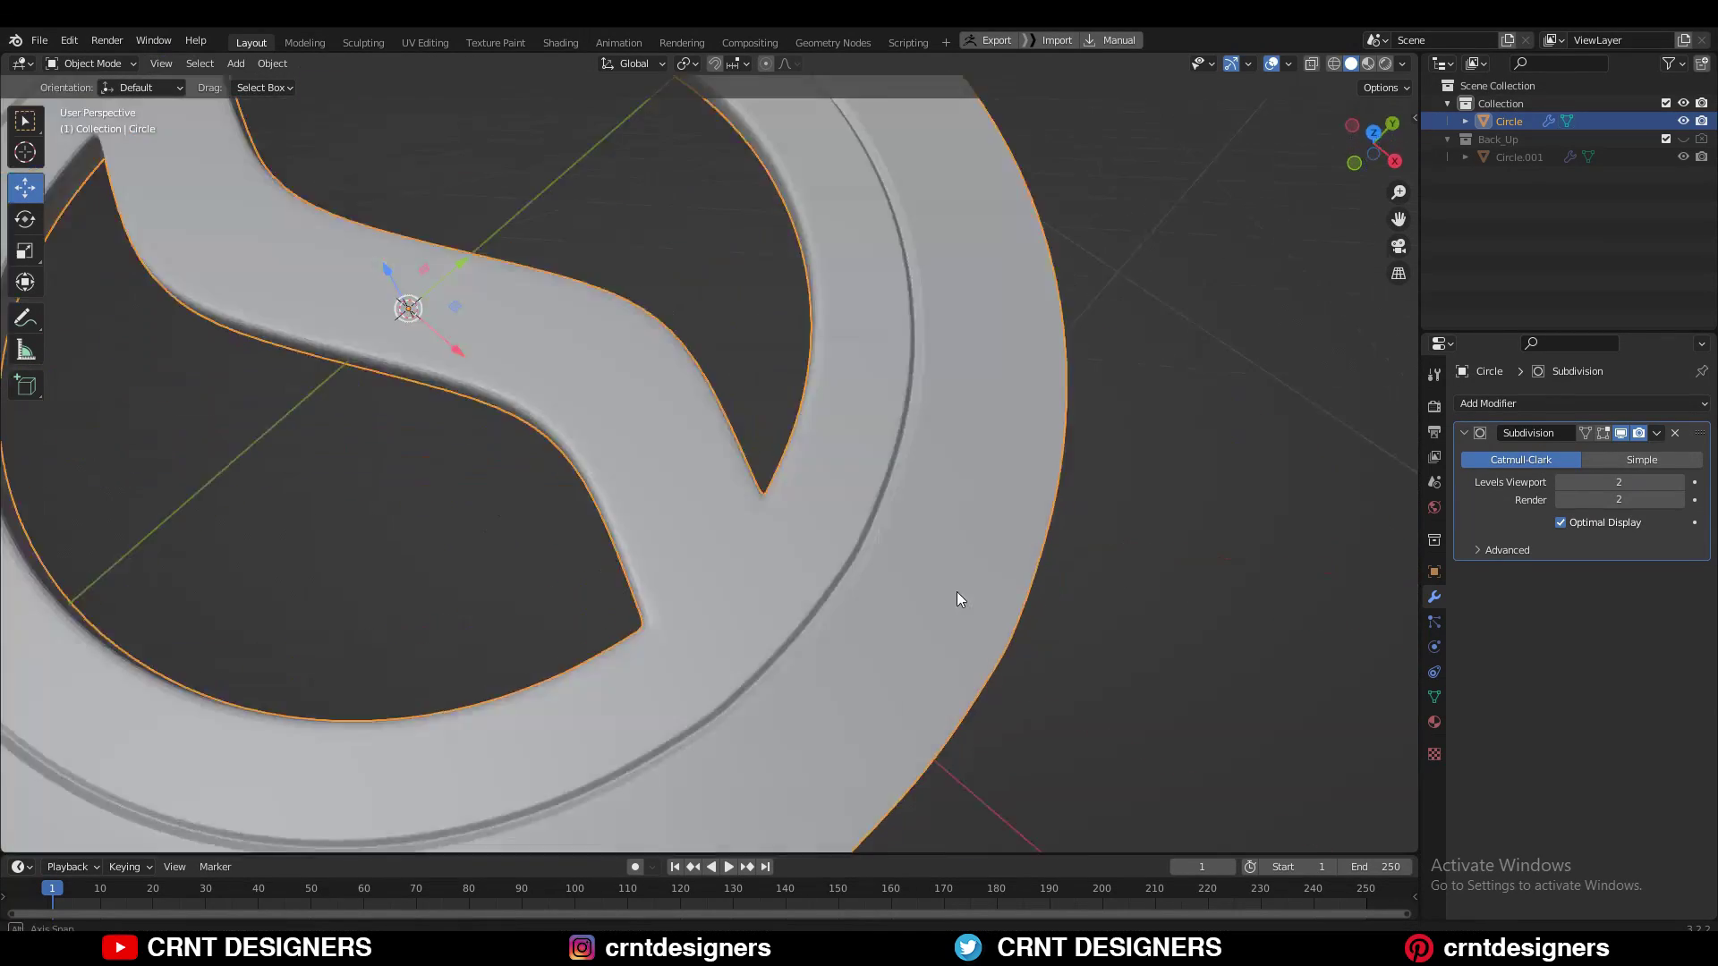
pyautogui.scroll(-3, 957, 592)
# From a top view, merge the first selected ring vertices at the last one
pyautogui.click(1365, 159)
pyautogui.press('Tab')
pyautogui.scroll(5, 915, 396)
pyautogui.keyDown('alt'); pyautogui.click(830, 483); pyautogui.keyUp('alt')
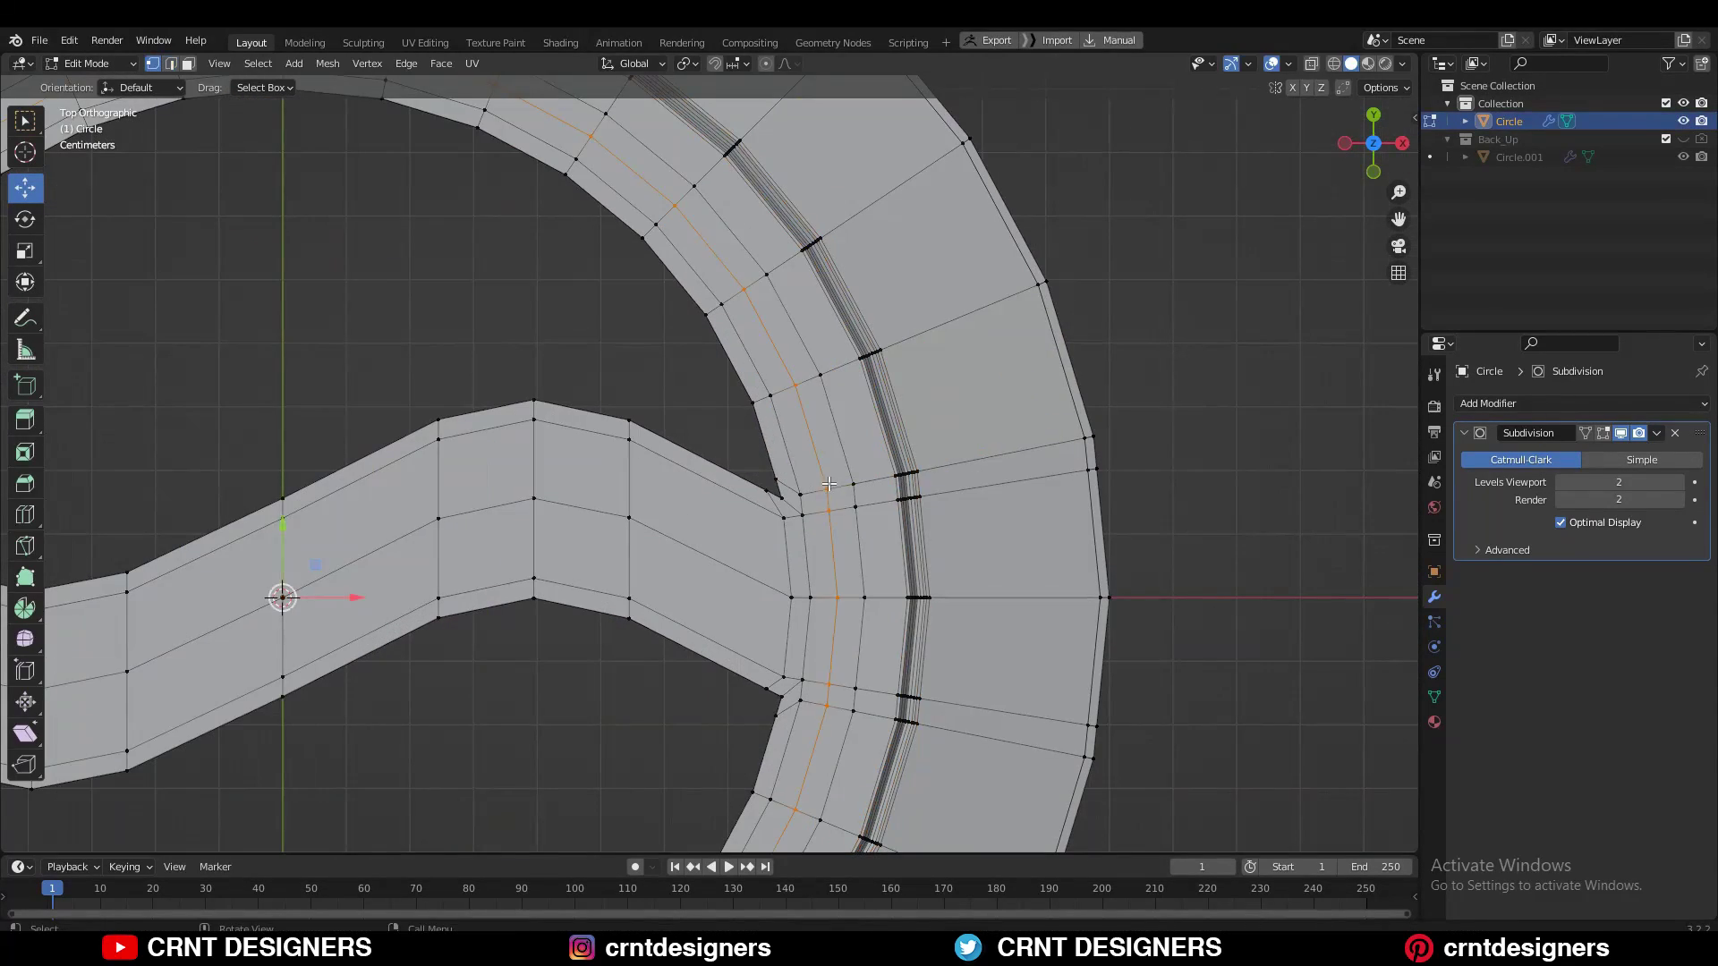
pyautogui.press('n')
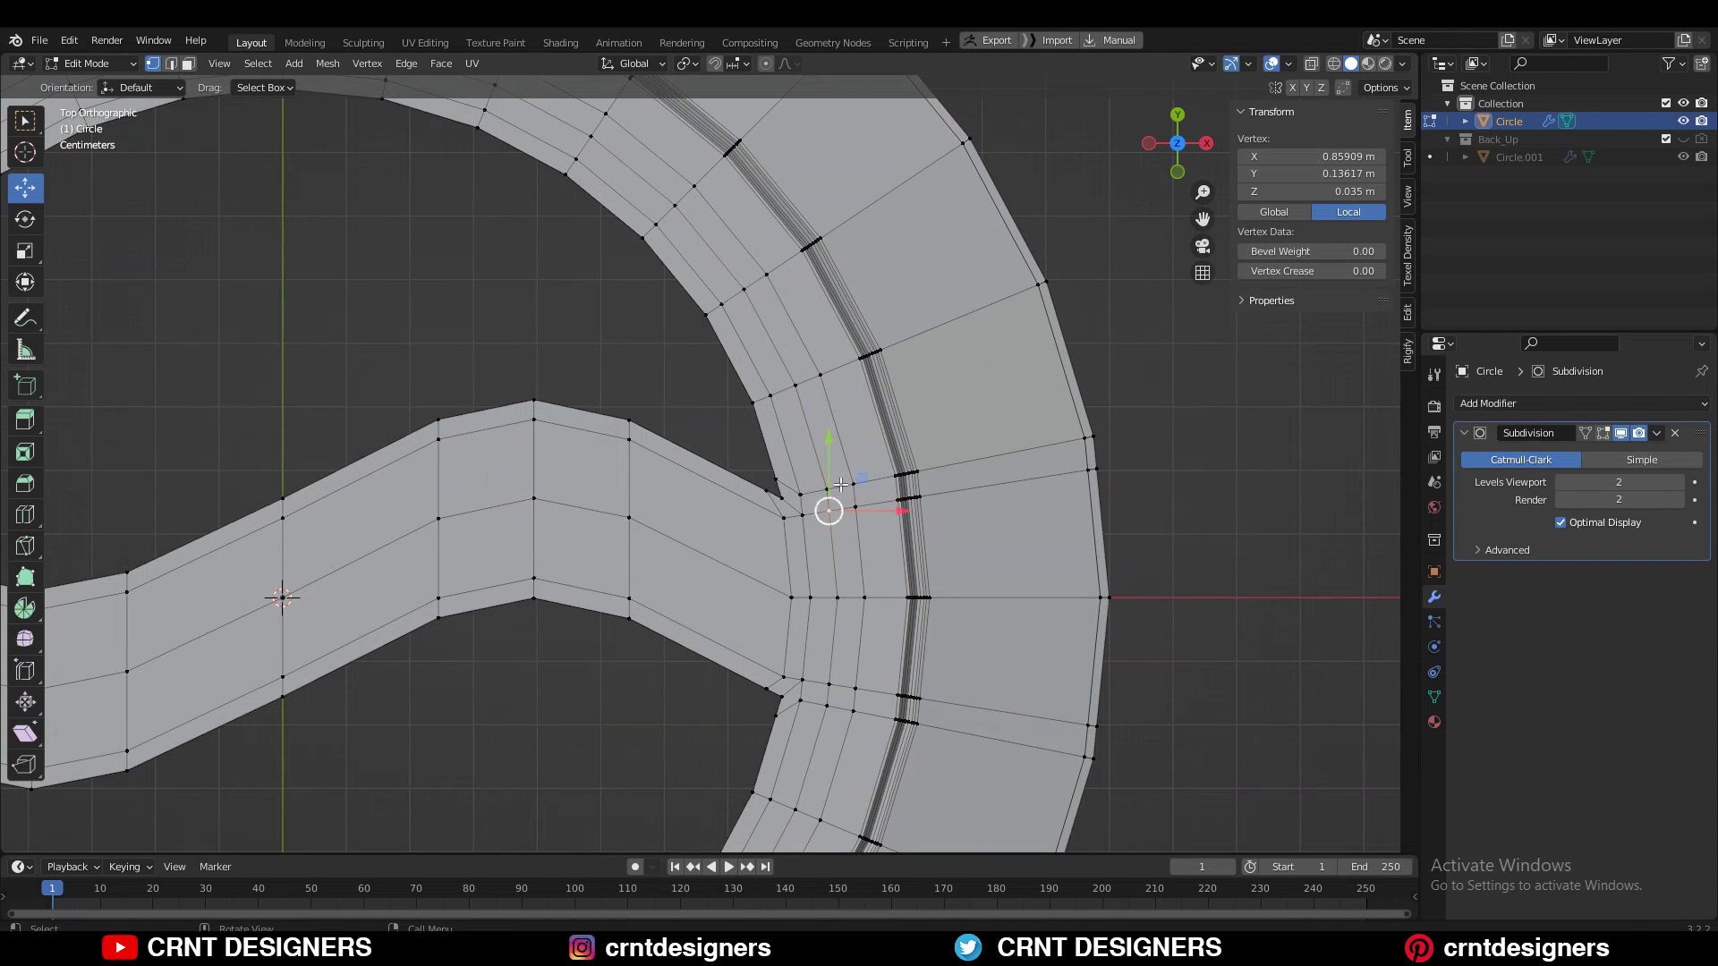
pyautogui.press('w')
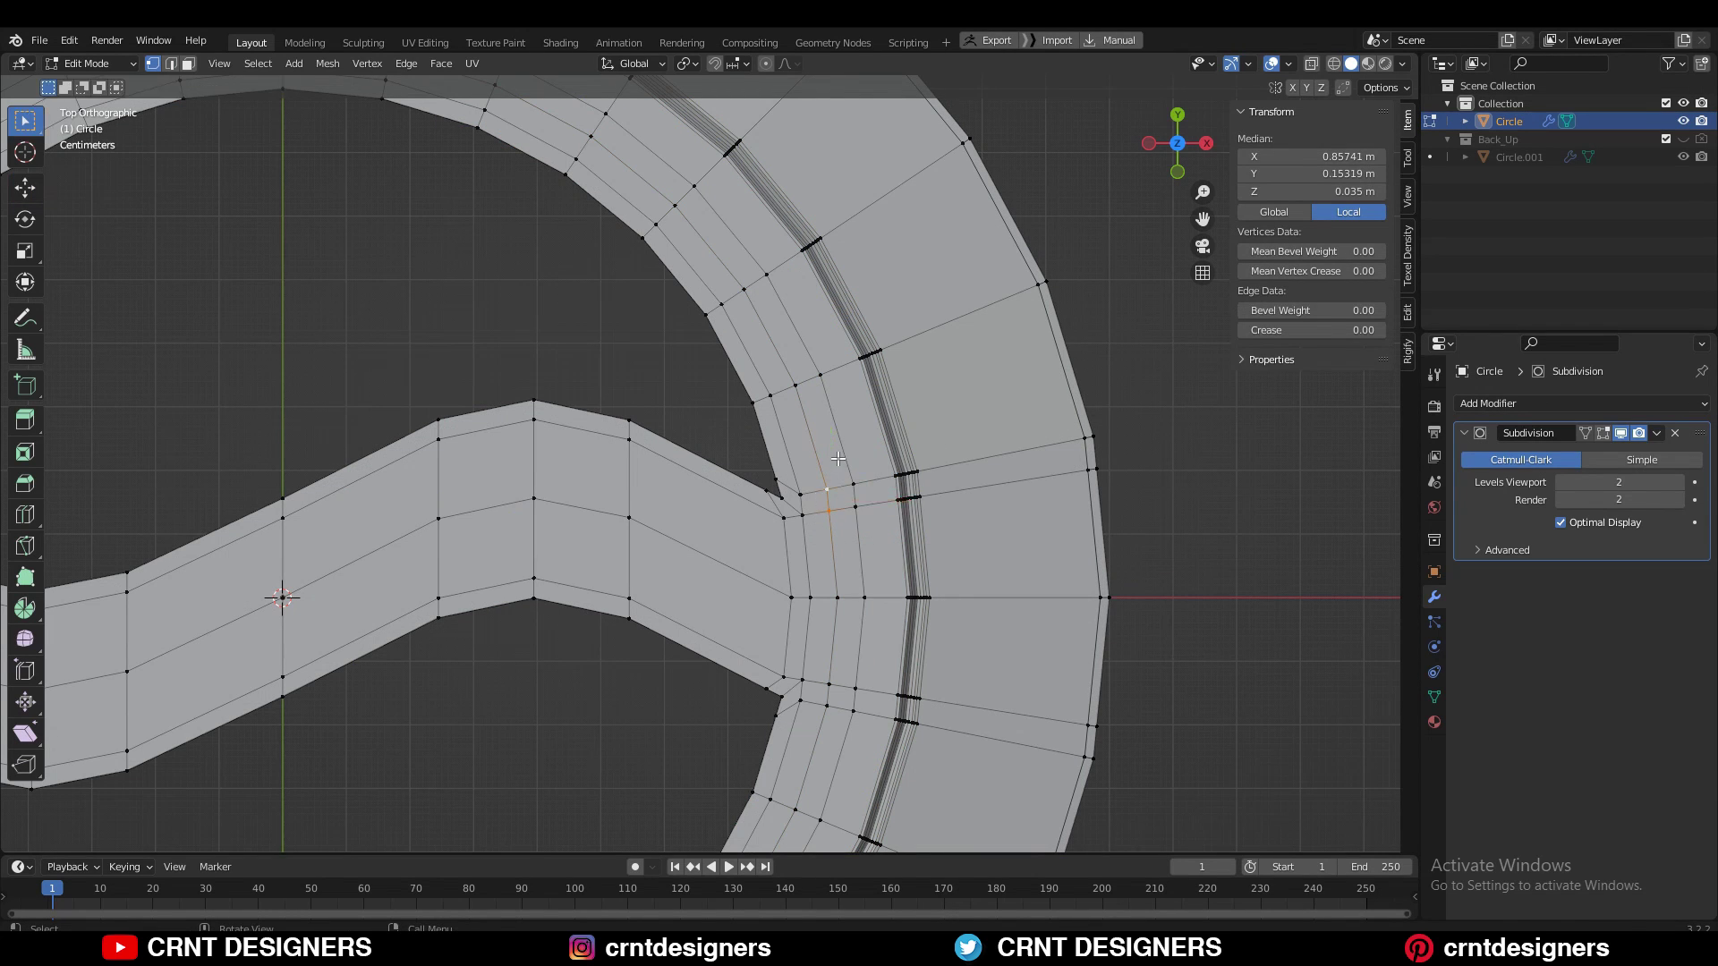
pyautogui.scroll(3, 859, 519)
pyautogui.press('m')
pyautogui.click(884, 549)
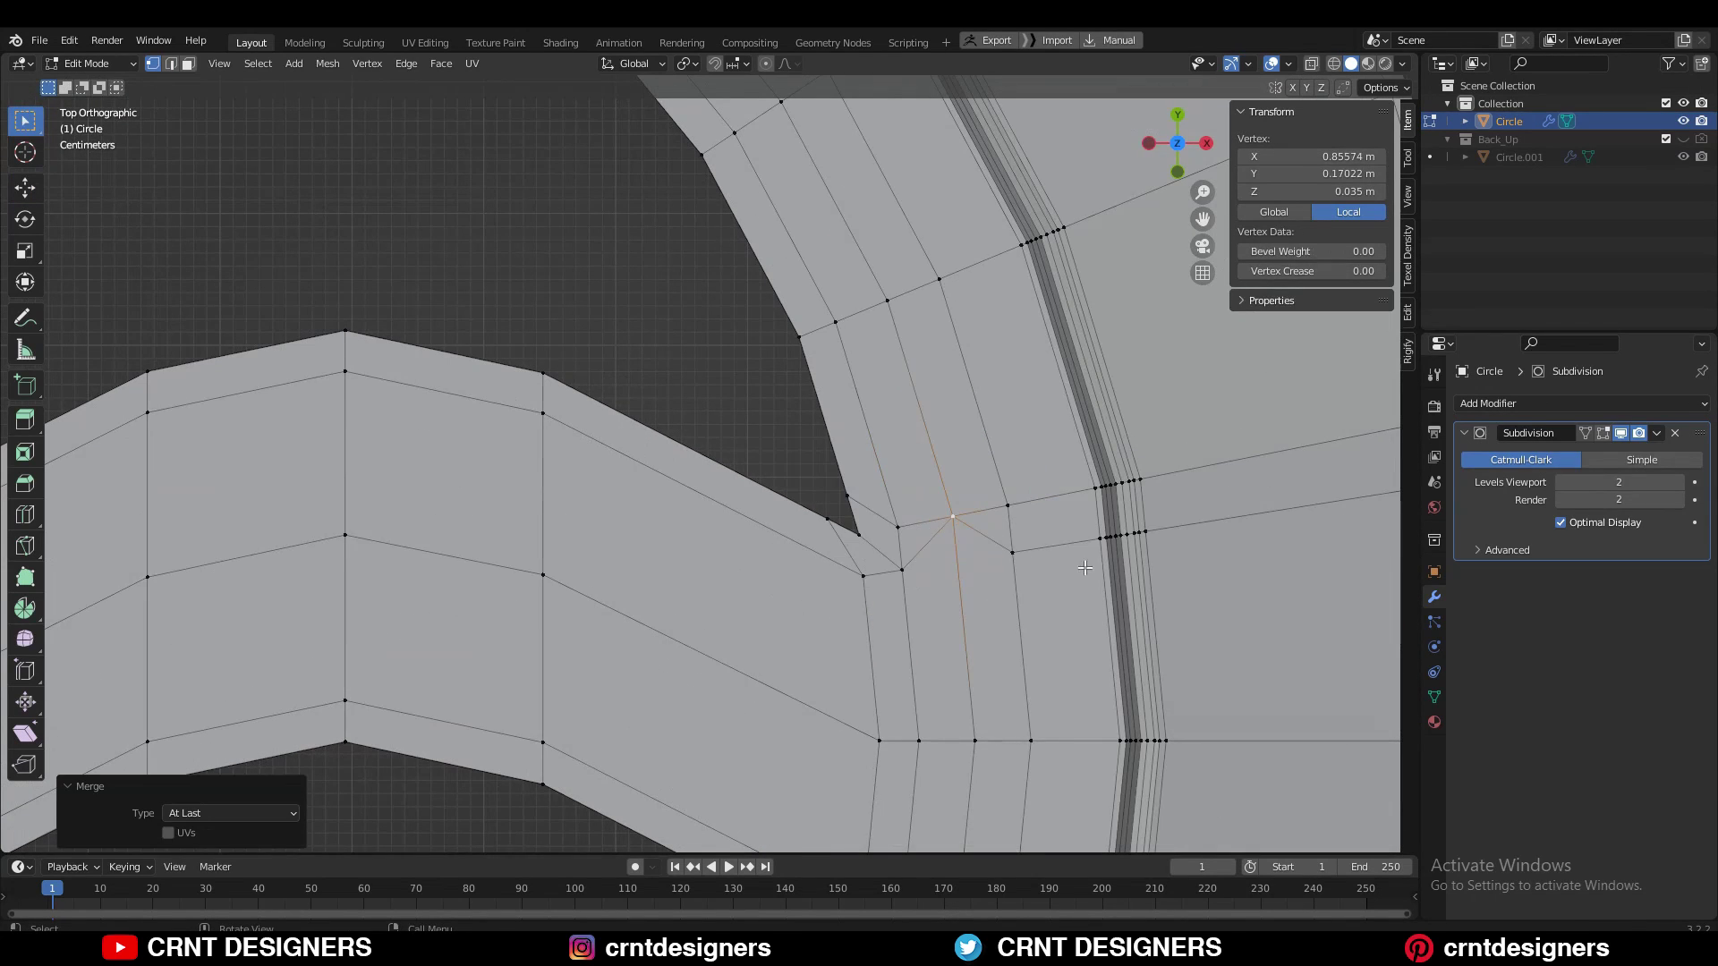
pyautogui.hotkey('alt', 'a')
# Join the next two junction vertices with Merge At Last
pyautogui.scroll(-2, 816, 475)
pyautogui.scroll(-2, 816, 475)
pyautogui.scroll(2, 816, 475)
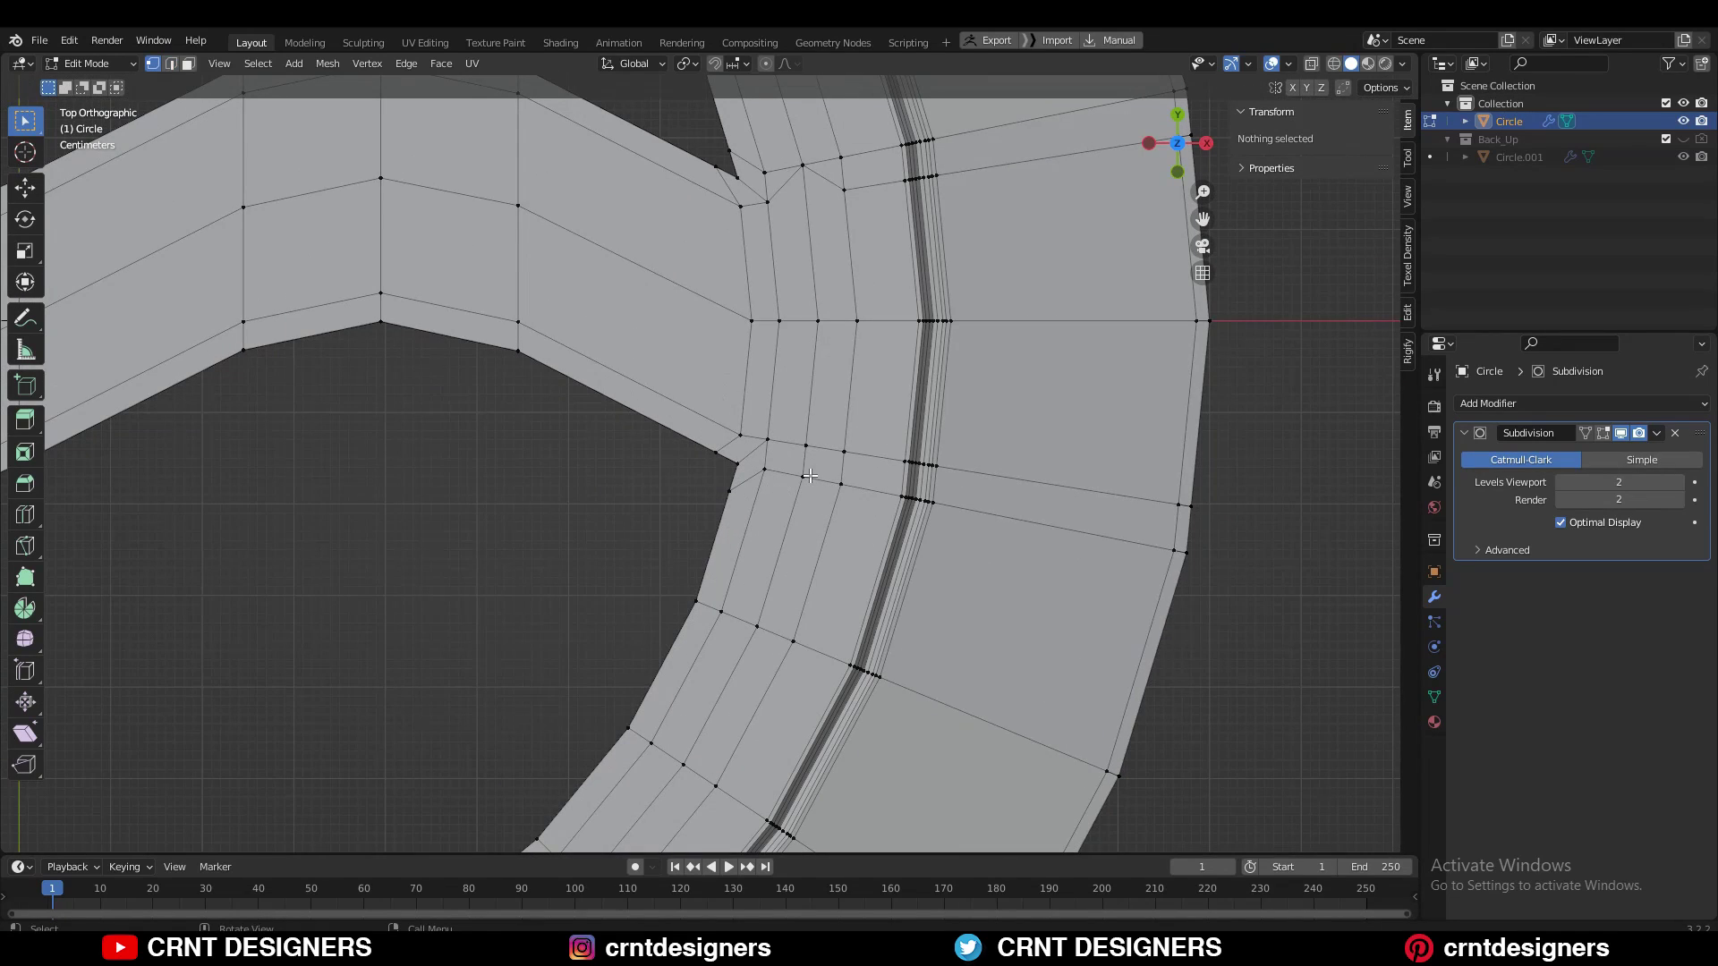
pyautogui.click(805, 445)
pyautogui.keyDown('shift'); pyautogui.click(803, 475); pyautogui.keyUp('shift')
pyautogui.press('m')
pyautogui.scroll(-3, 683, 485)
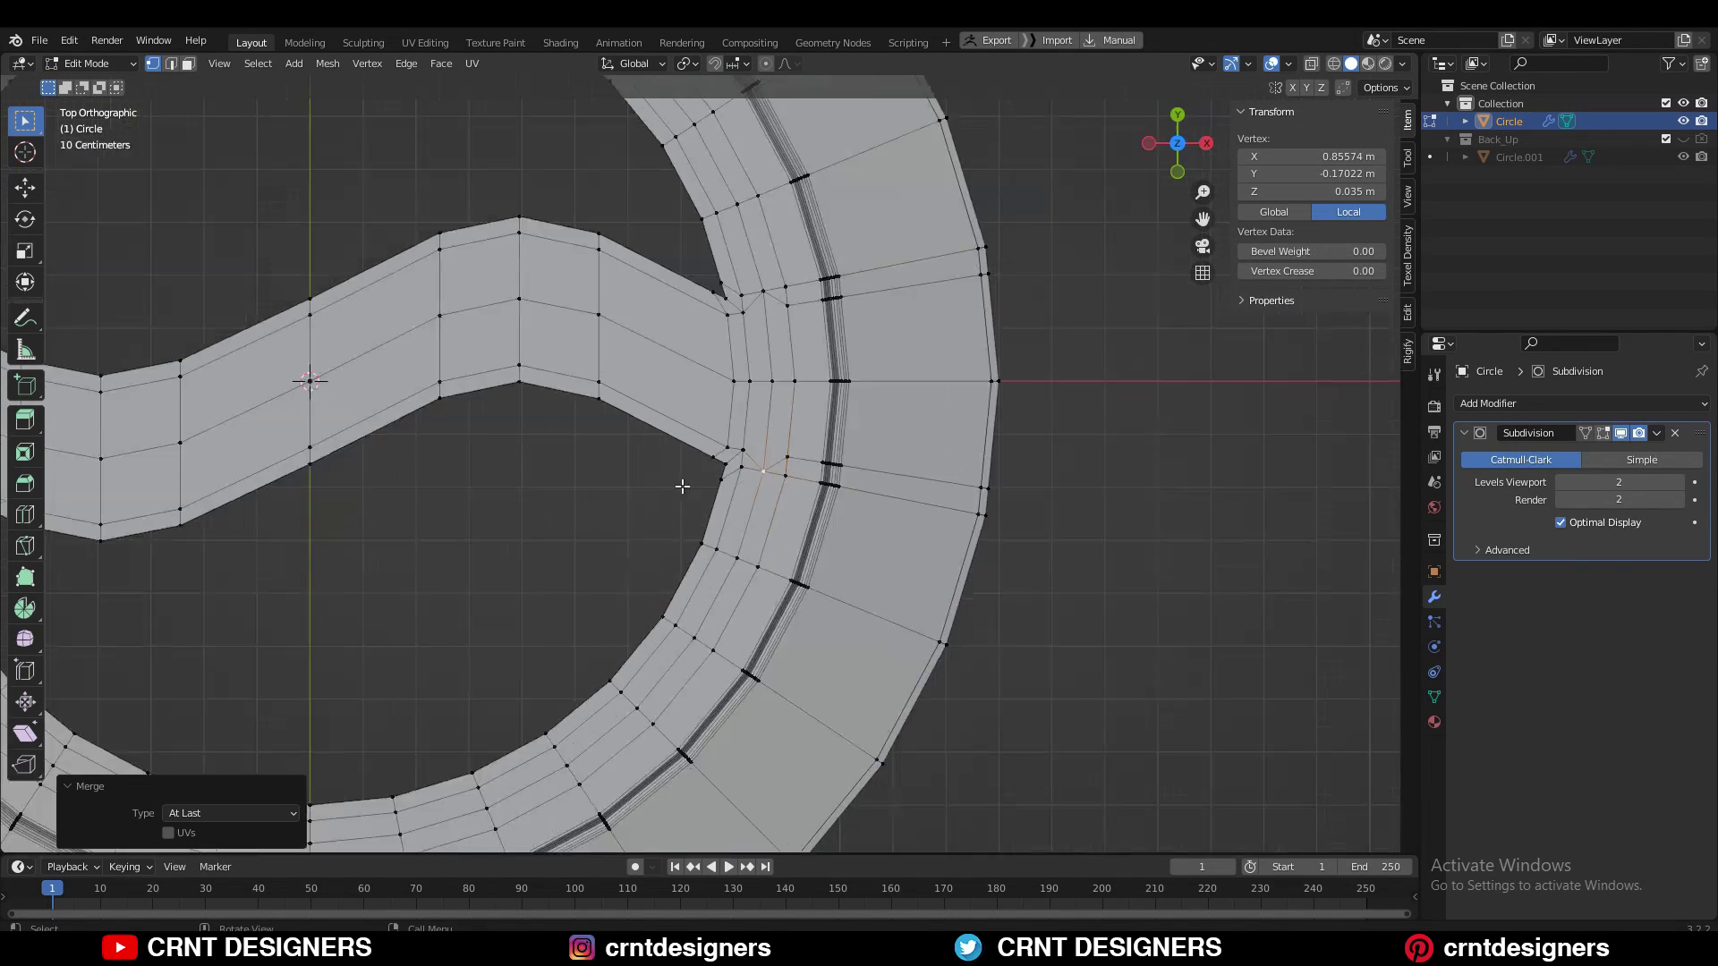
pyautogui.scroll(-4, 683, 486)
pyautogui.scroll(4, 537, 483)
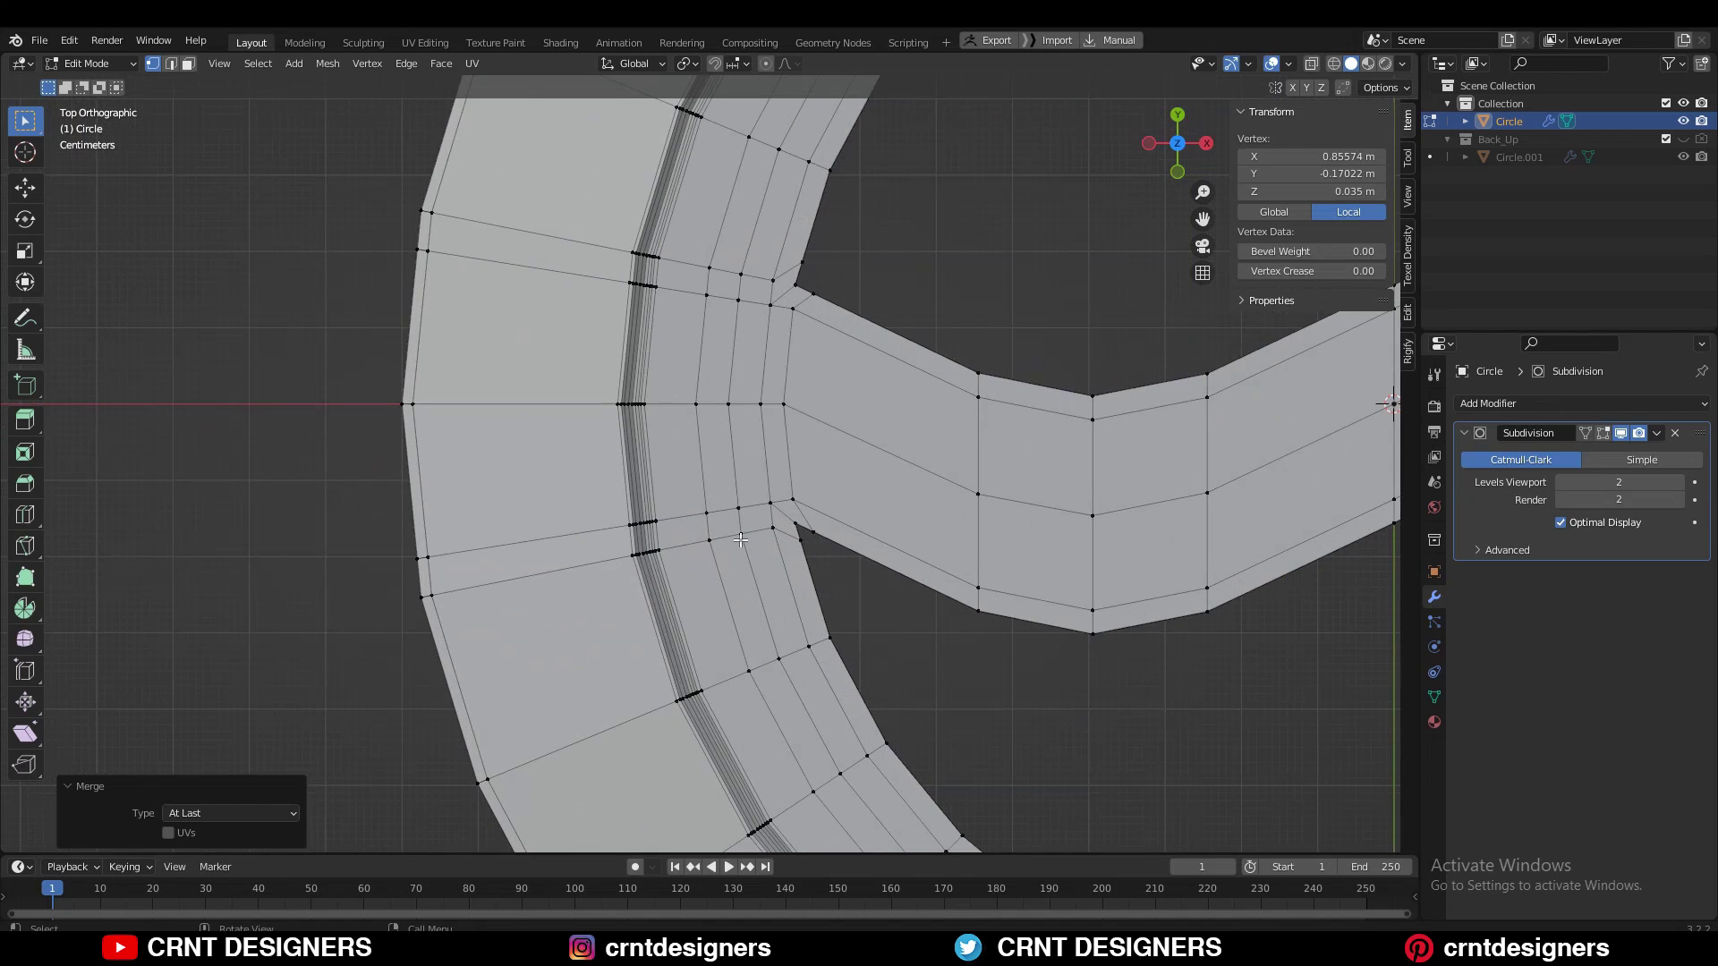
# Merge the vertex pairs at the left and upper bar-to-ring junctions at last
pyautogui.click(740, 541)
pyautogui.keyDown('shift'); pyautogui.click(743, 530); pyautogui.keyUp('shift')
pyautogui.press('m')
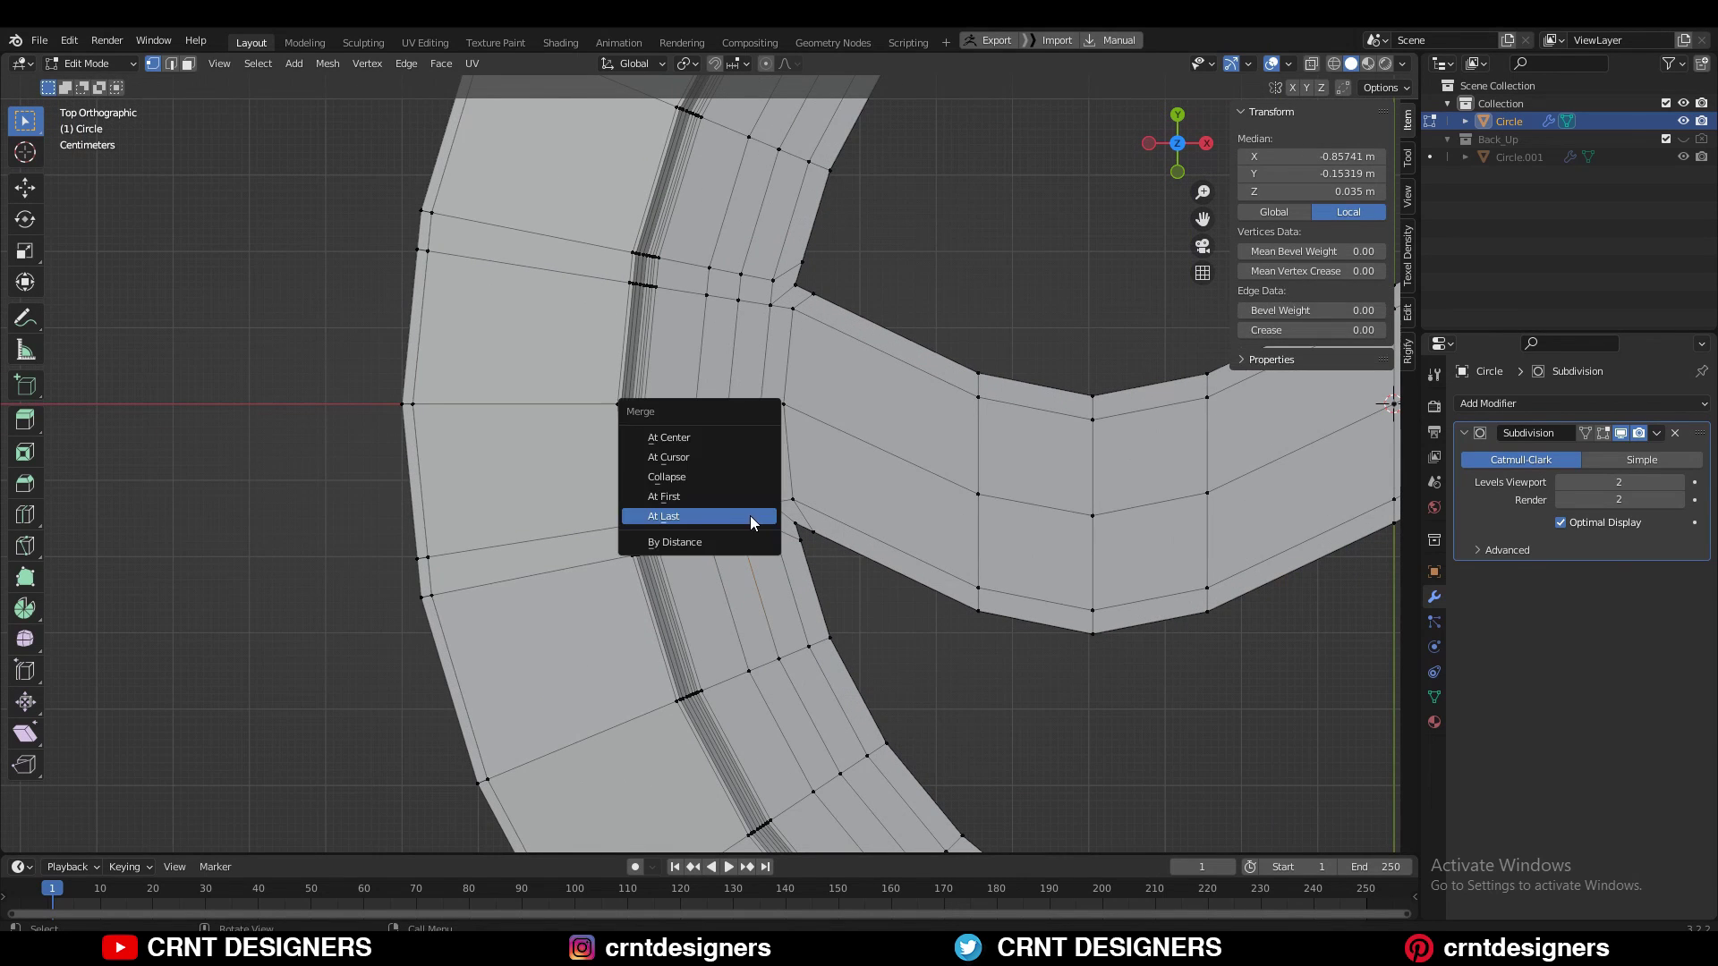
pyautogui.click(756, 515)
pyautogui.click(741, 274)
pyautogui.keyDown('shift'); pyautogui.moveTo(741, 274); pyautogui.dragTo(734, 347, button='middle'); pyautogui.keyUp('shift')
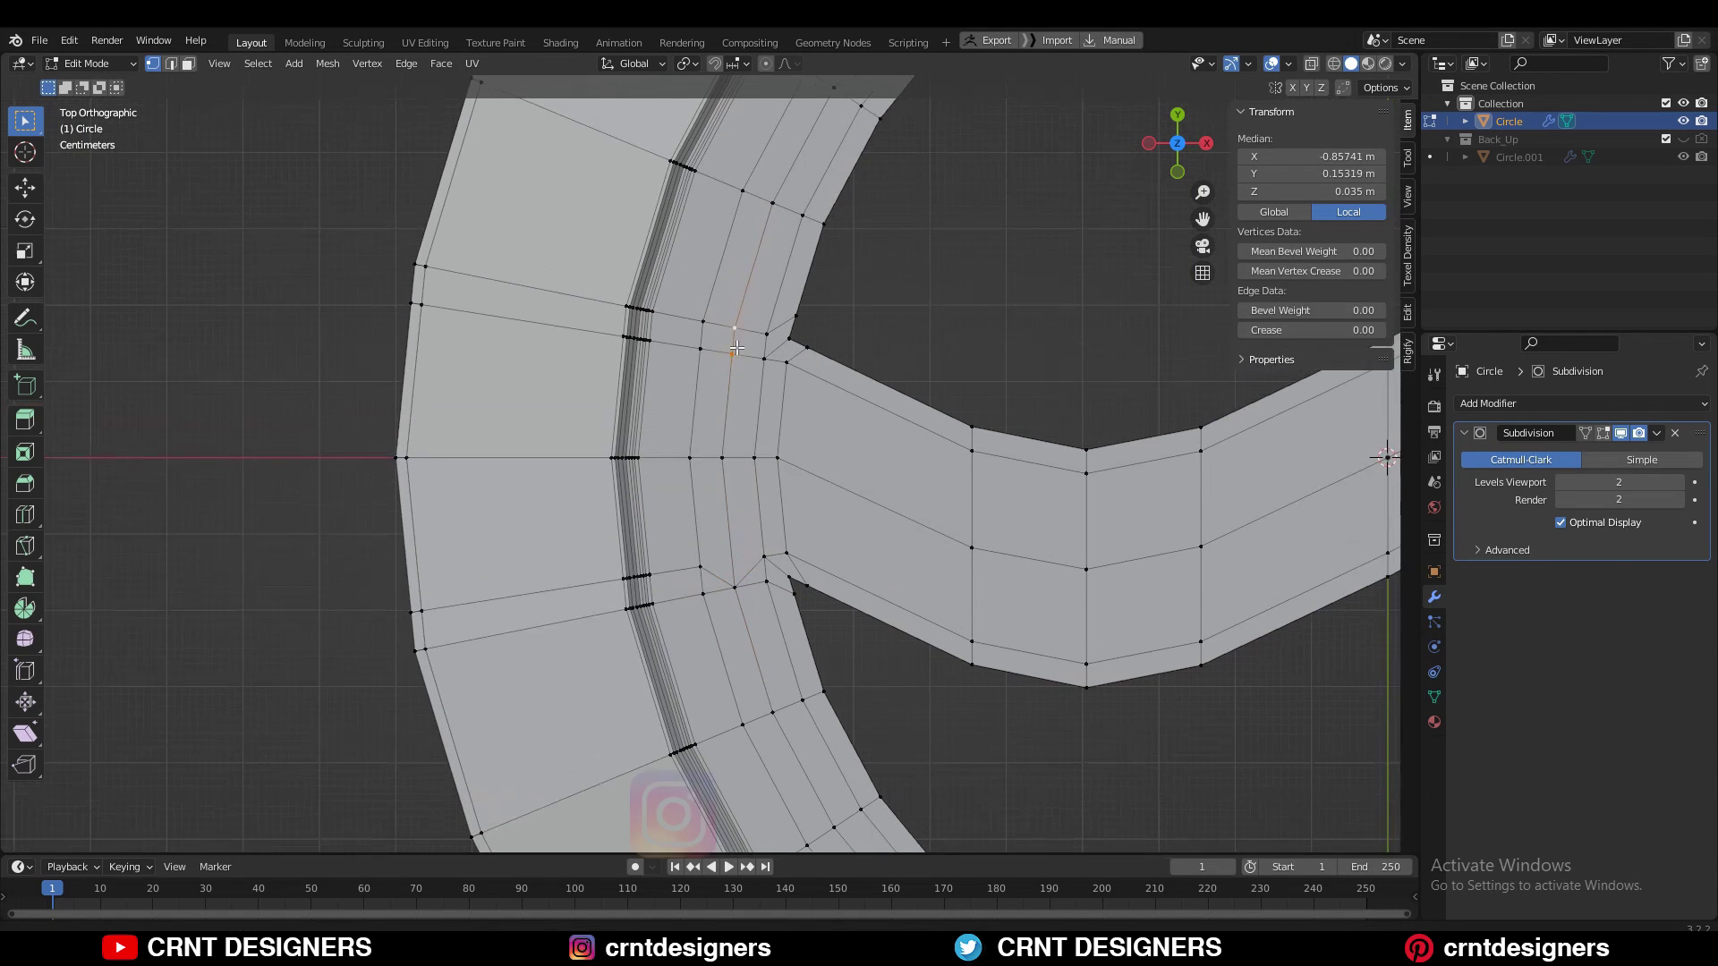
pyautogui.keyDown('shift'); pyautogui.click(729, 370); pyautogui.keyUp('shift')
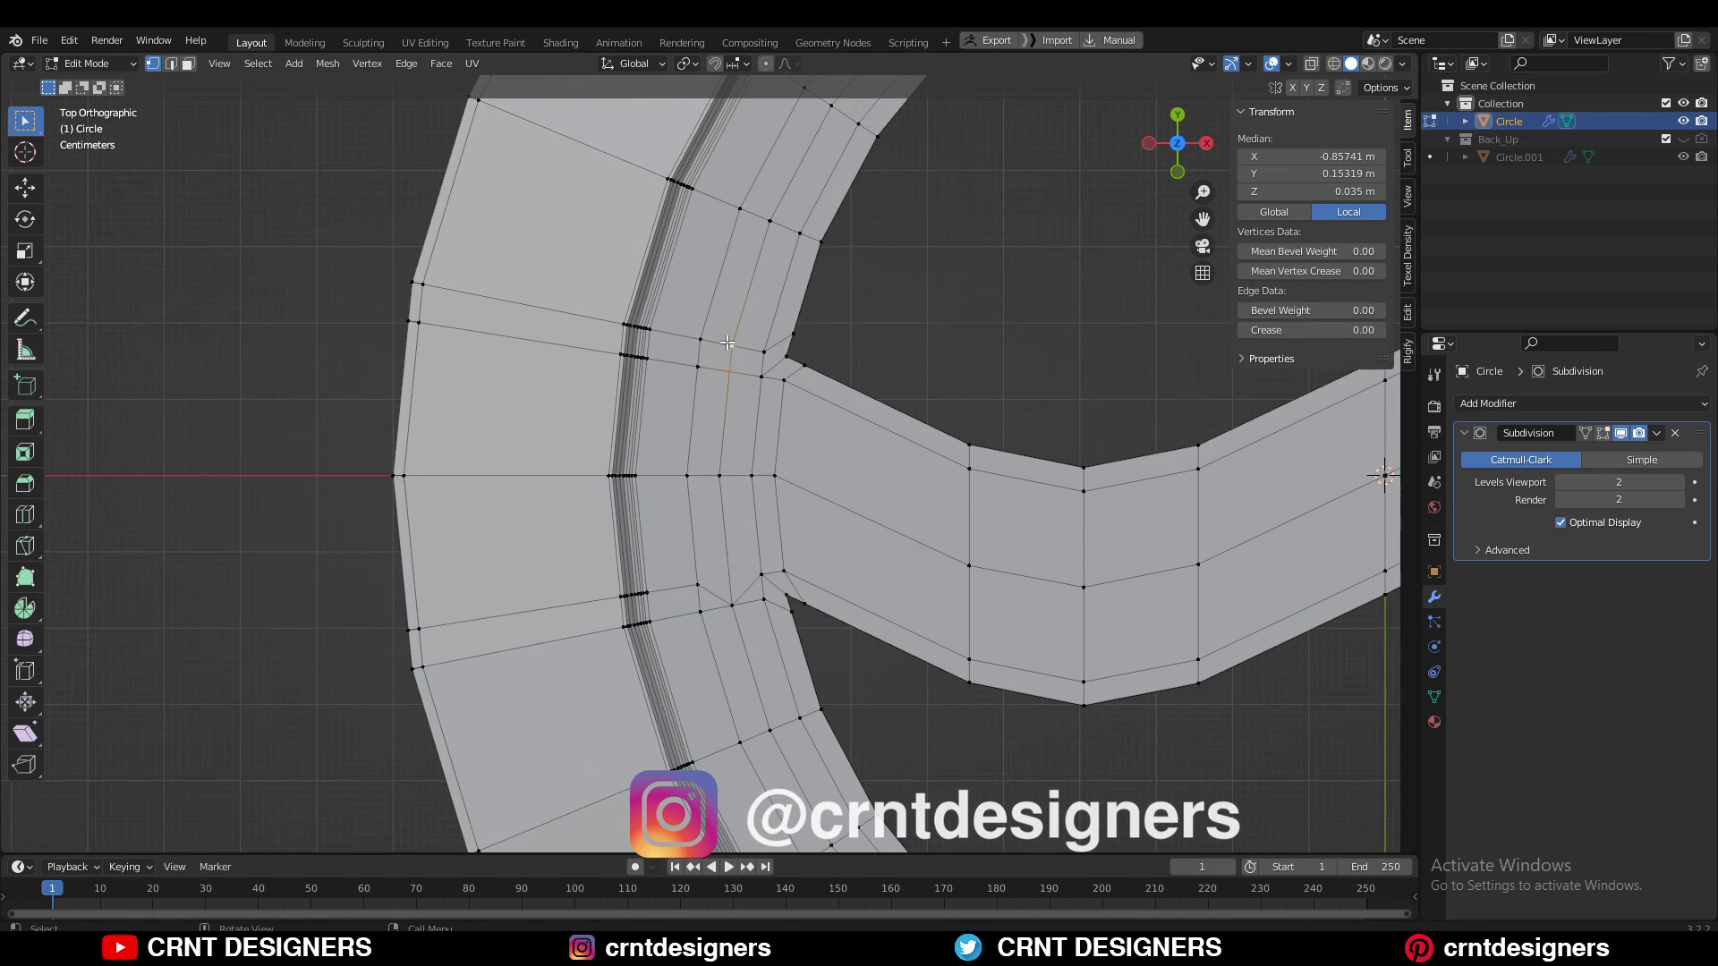
pyautogui.press('m')
pyautogui.click(737, 348)
# Symmetrize the whole plaque mesh from -X to +X and view it in Object Mode
pyautogui.press('a')
pyautogui.scroll(-5, 851, 337)
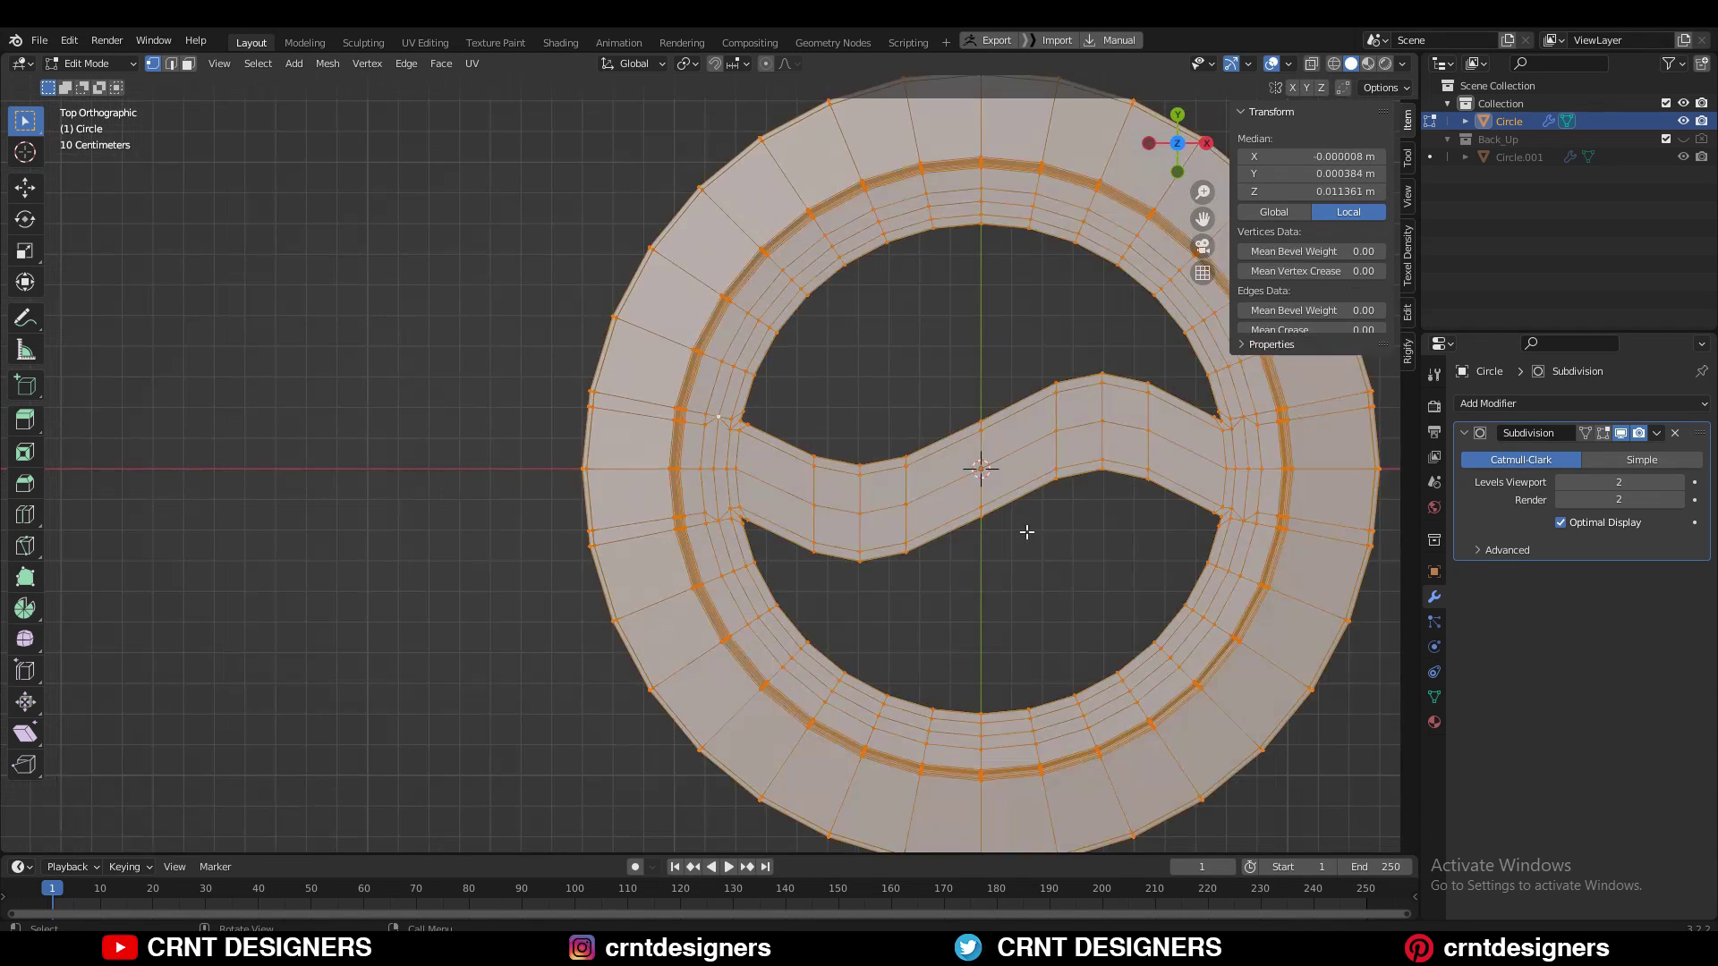
pyautogui.moveTo(851, 358)
pyautogui.mouseDown(button='middle')
pyautogui.moveTo(726, 433)
pyautogui.moveTo(682, 414)
pyautogui.mouseUp(button='middle')
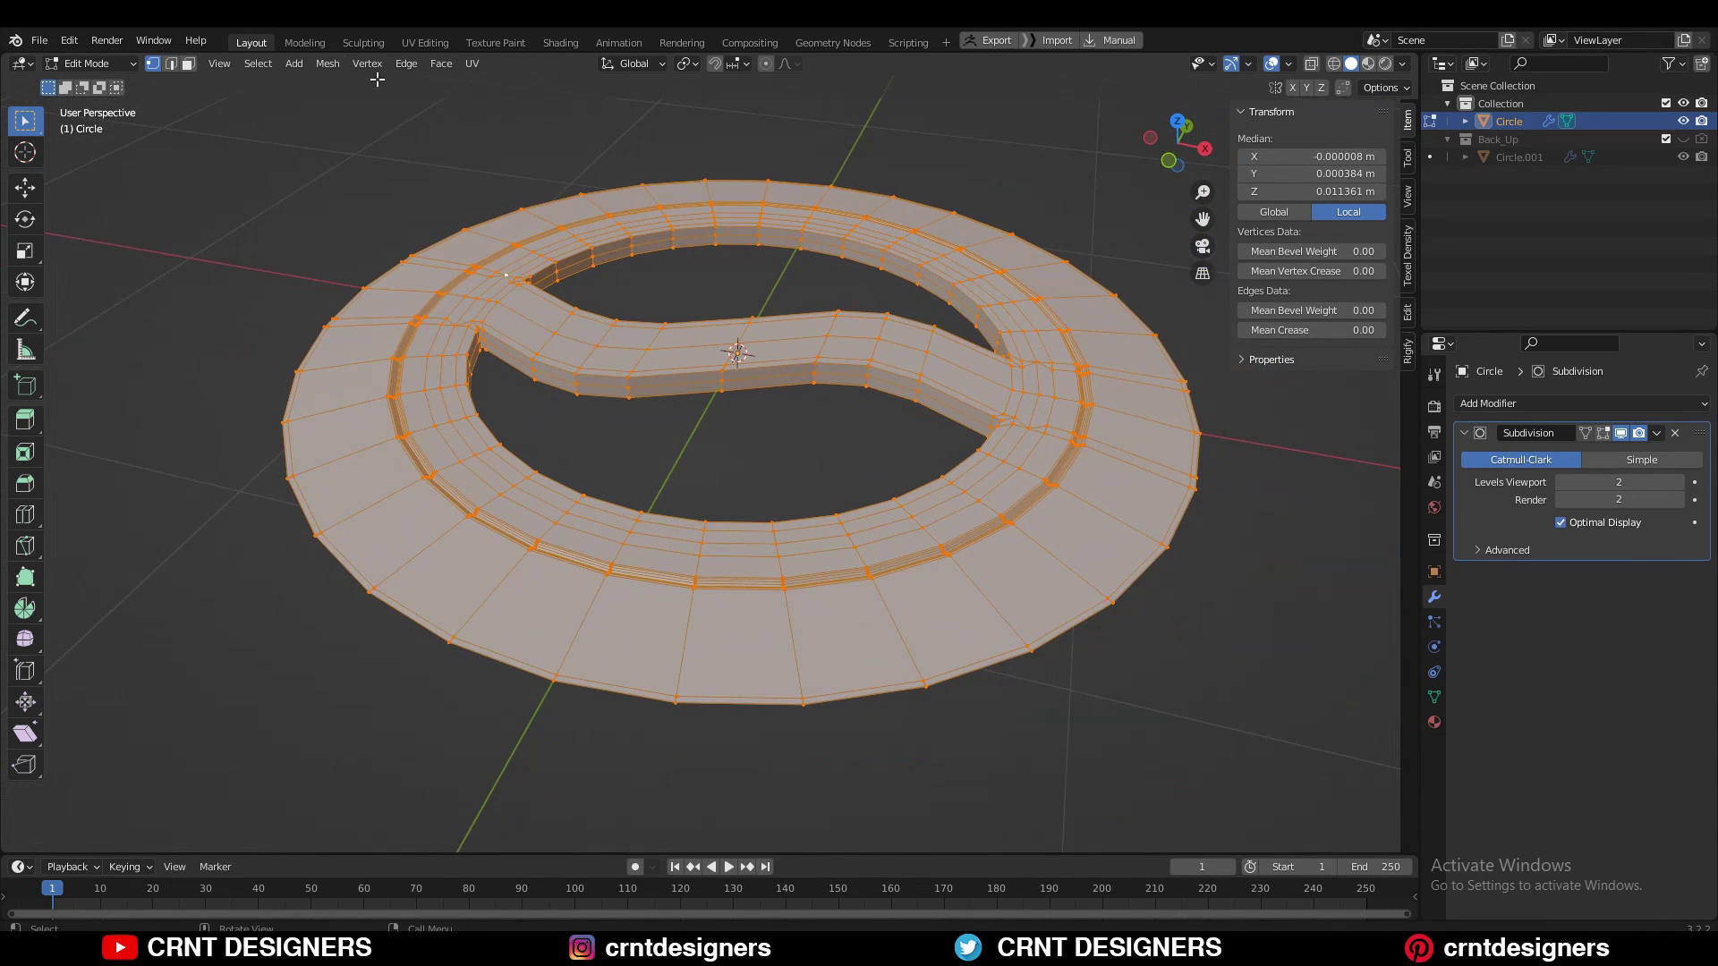
pyautogui.click(328, 63)
pyautogui.click(384, 341)
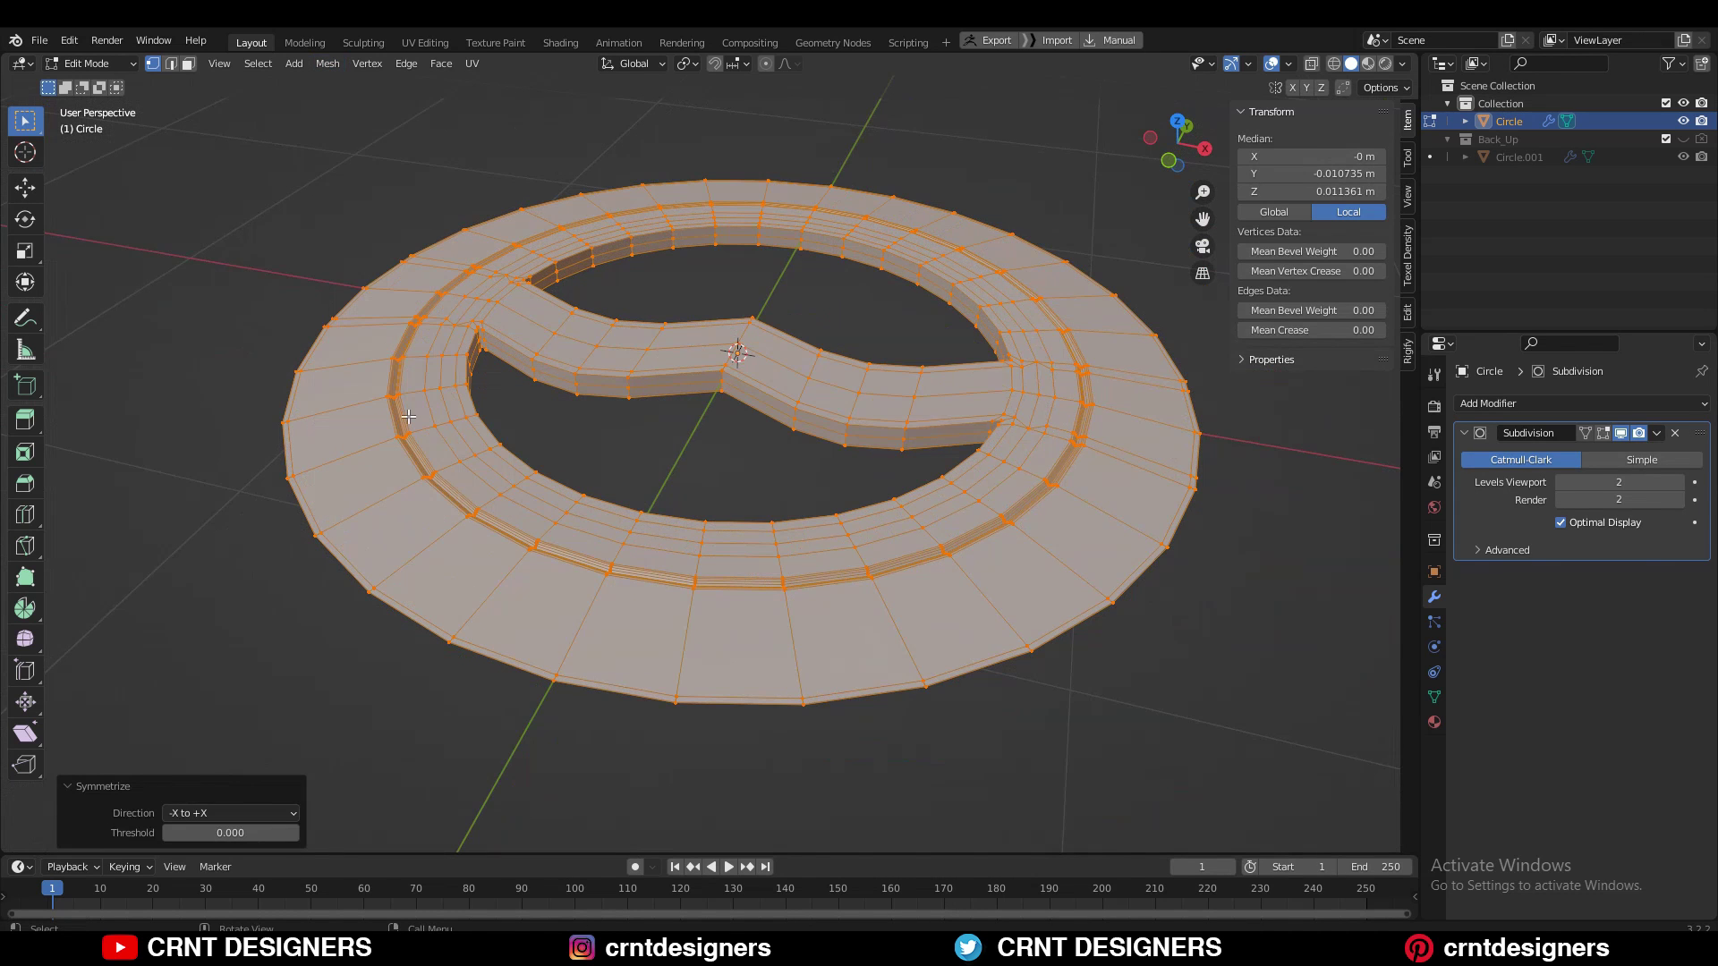
pyautogui.click(200, 817)
pyautogui.click(214, 688)
pyautogui.moveTo(680, 537)
pyautogui.mouseDown(button='middle')
pyautogui.moveTo(746, 484)
pyautogui.moveTo(742, 498)
pyautogui.mouseUp(button='middle')
pyautogui.press('Tab')
pyautogui.scroll(-2, 689, 412)
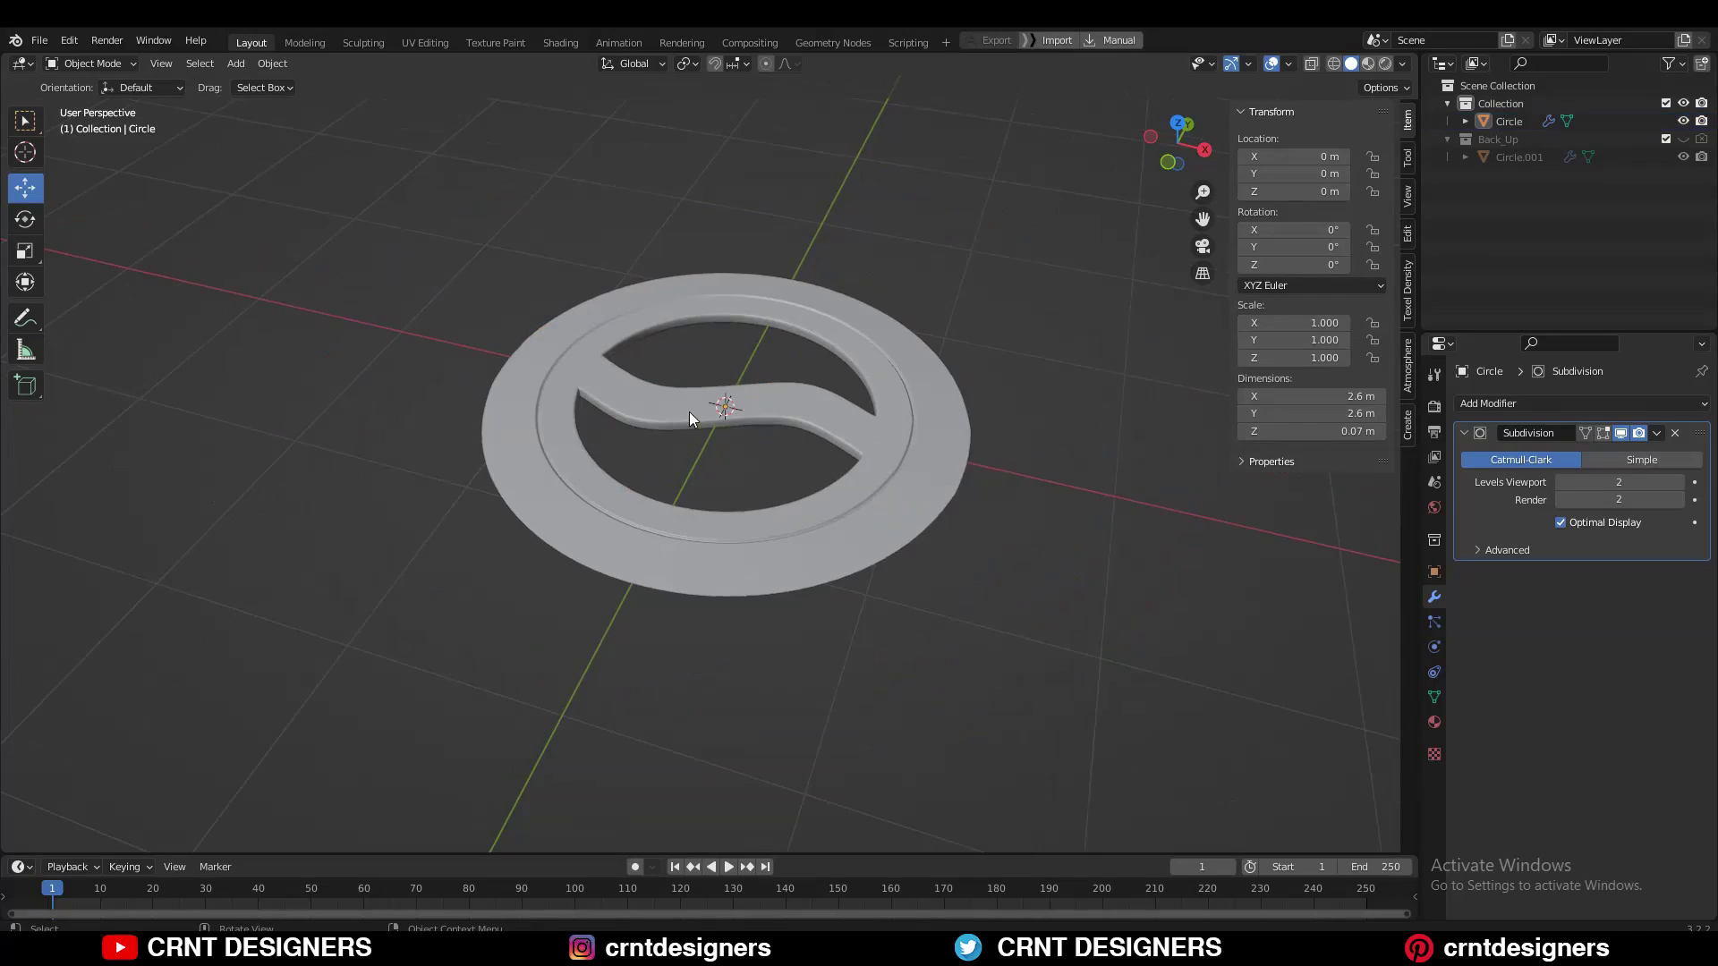
pyautogui.scroll(3, 636, 641)
# Select an edge on the ring's left side, then exit and view the plaque from above
pyautogui.moveTo(636, 641)
pyautogui.mouseDown(button='middle')
pyautogui.moveTo(808, 453)
pyautogui.moveTo(820, 530)
pyautogui.moveTo(460, 636)
pyautogui.mouseUp(button='middle')
pyautogui.press('Tab')
pyautogui.press('2')
pyautogui.click(447, 471)
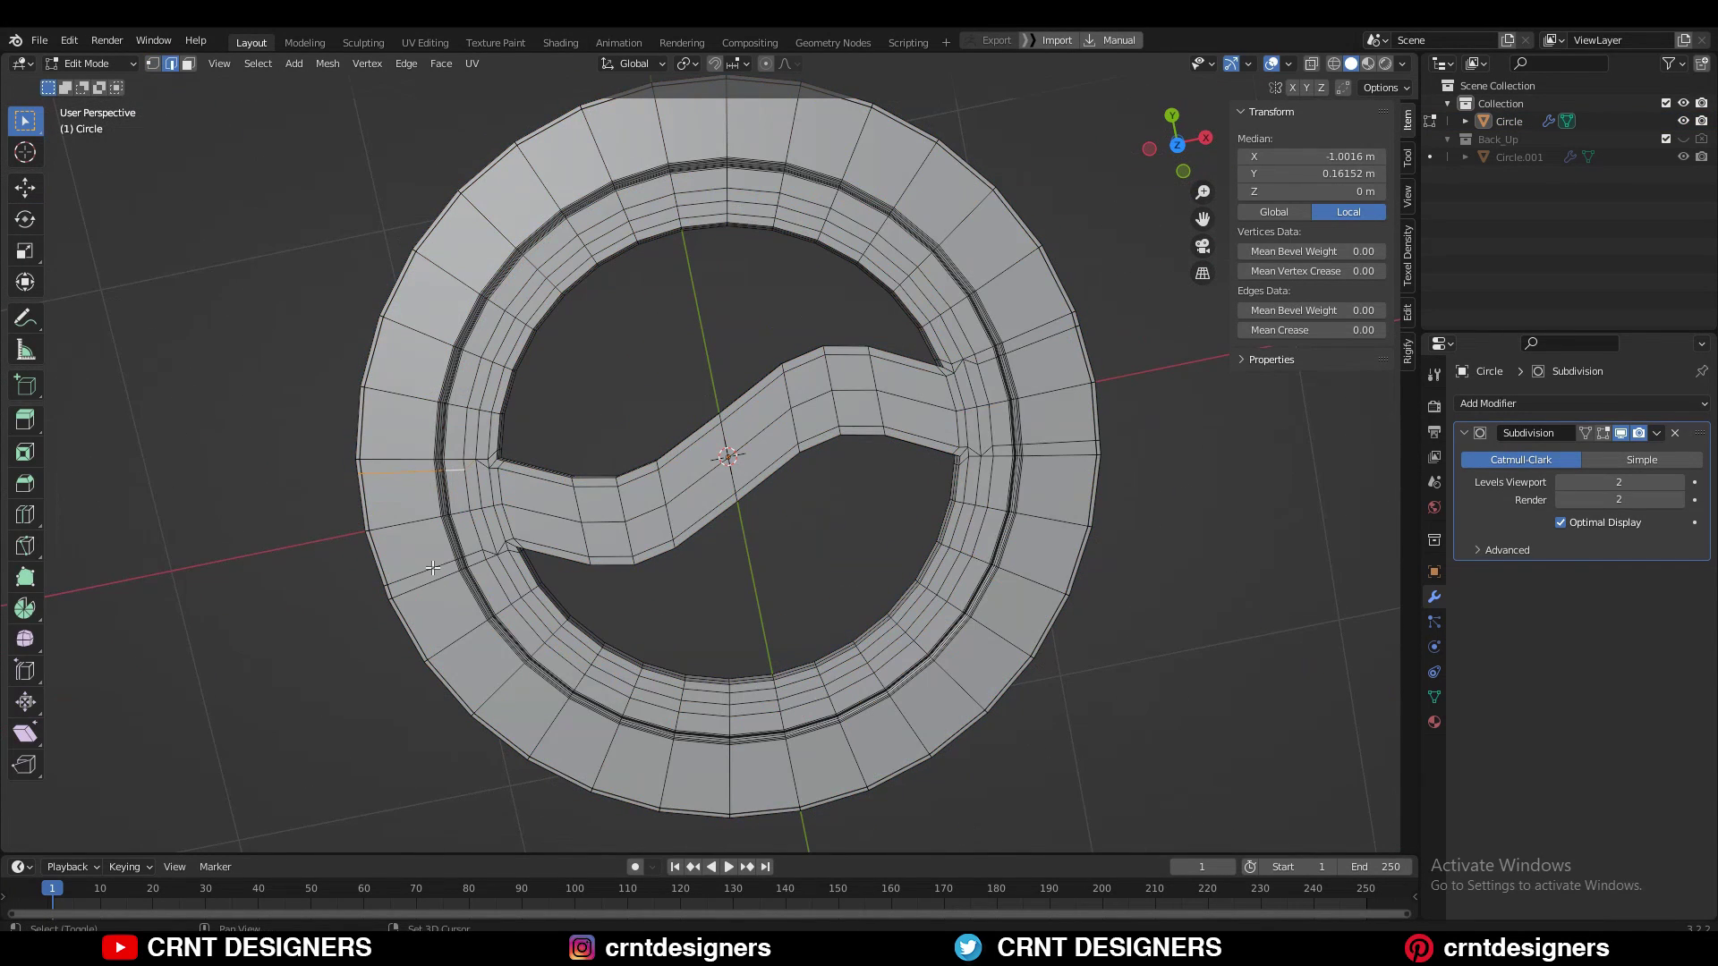
pyautogui.keyDown('alt'); pyautogui.click(1026, 346); pyautogui.keyUp('alt')
pyautogui.press('Tab')
pyautogui.scroll(-3, 969, 578)
pyautogui.moveTo(968, 578)
pyautogui.mouseDown(button='middle')
pyautogui.moveTo(974, 326)
pyautogui.moveTo(921, 507)
pyautogui.moveTo(1005, 549)
pyautogui.mouseUp(button='middle')
pyautogui.press('KP_7')
pyautogui.scroll(1, 993, 570)
pyautogui.scroll(1, 1013, 550)
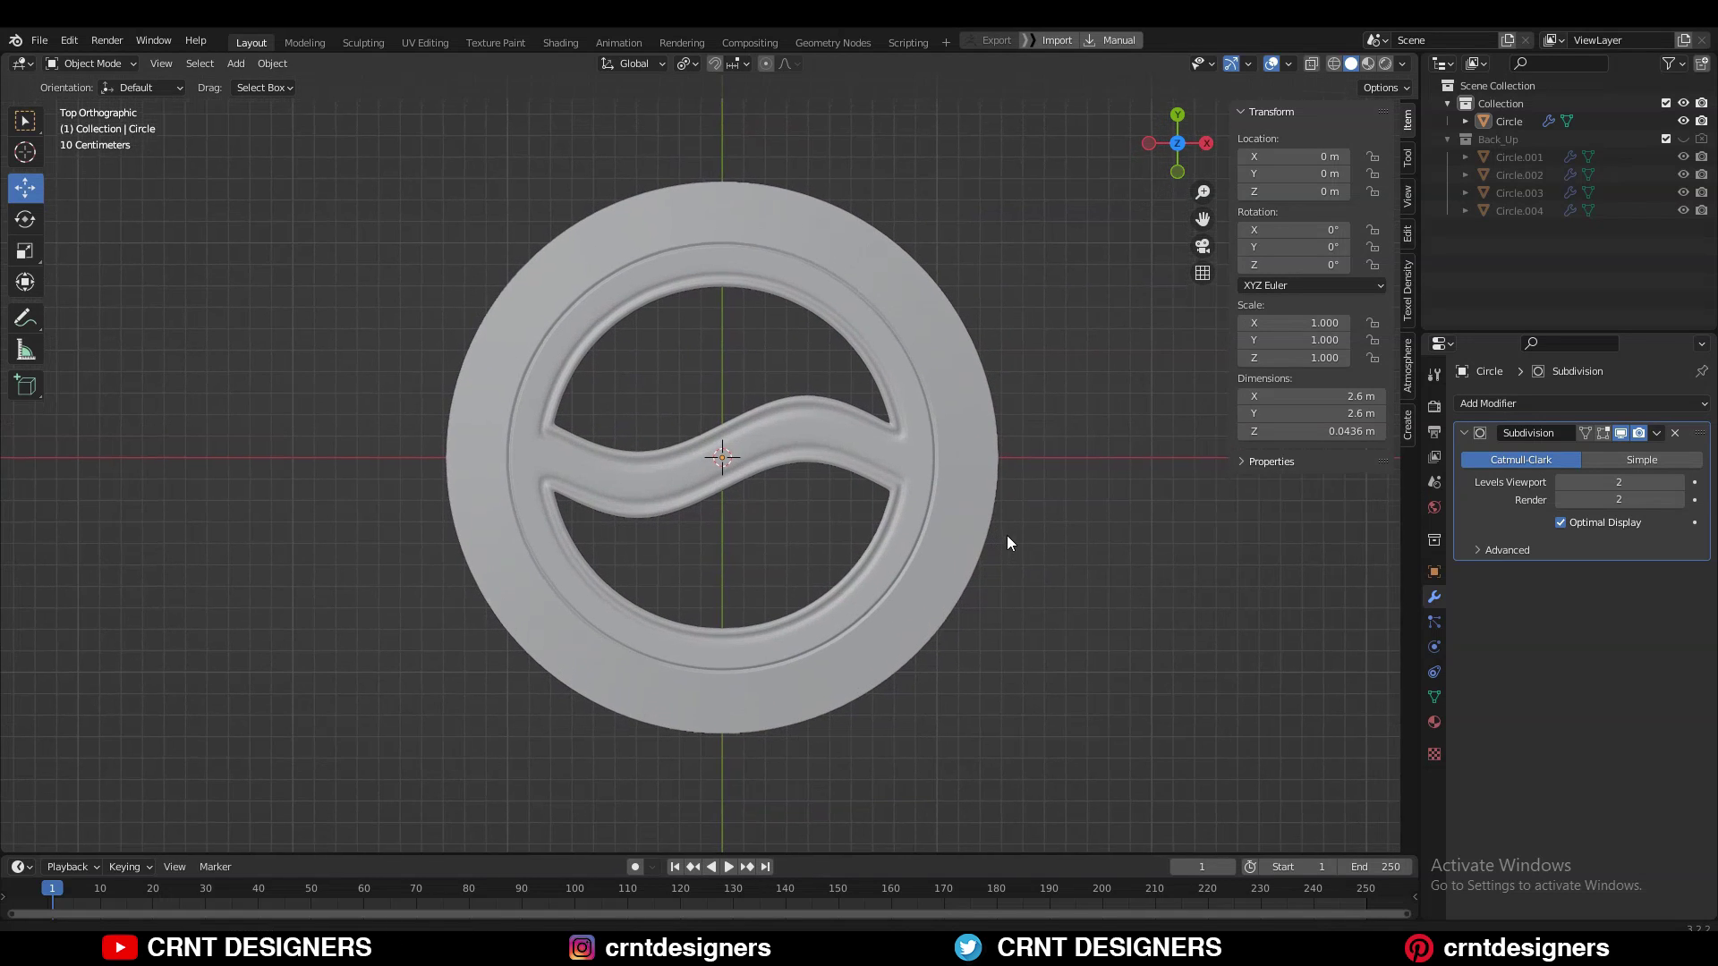
# Select Circle in Edit Mode and box-select a block of outer ring faces
pyautogui.click(985, 502)
pyautogui.press('Tab')
pyautogui.moveTo(1068, 524)
pyautogui.keyDown('shift'); pyautogui.mouseDown(button='middle')
pyautogui.moveTo(1124, 537)
pyautogui.moveTo(1193, 523)
pyautogui.mouseUp(button='middle'); pyautogui.keyUp('shift')
pyautogui.press('Tab')
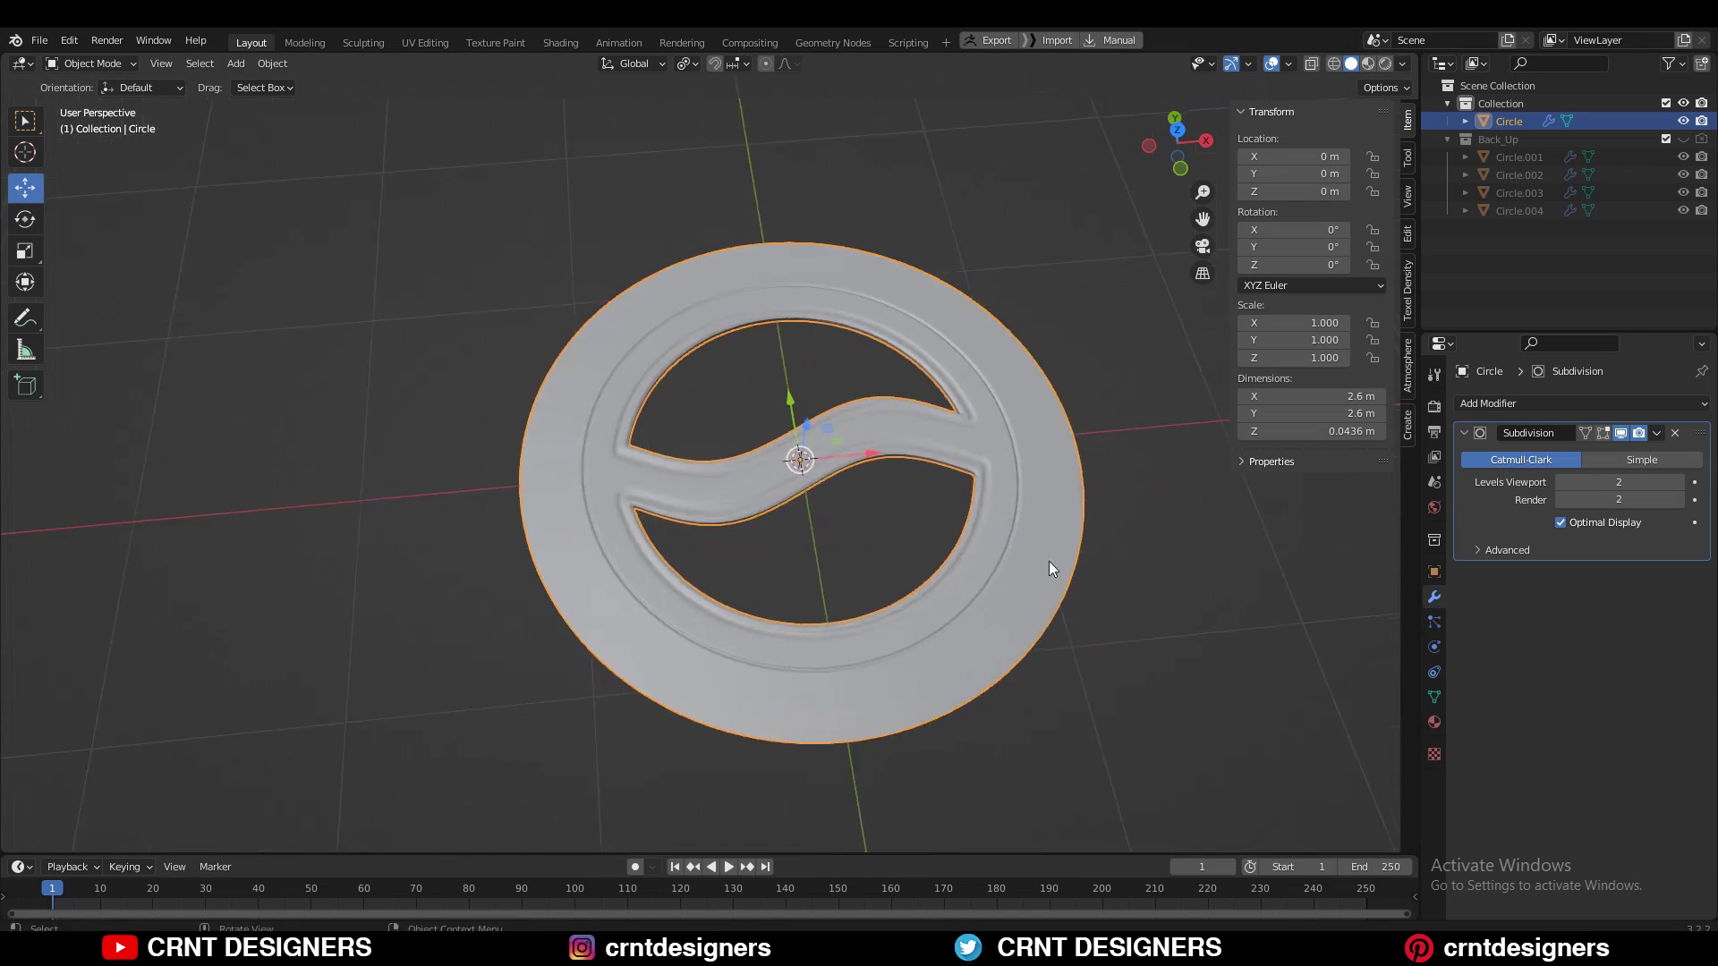
pyautogui.press('Tab')
pyautogui.scroll(2, 1048, 561)
pyautogui.moveTo(1020, 380)
pyautogui.mouseDown()
pyautogui.moveTo(1088, 569)
pyautogui.moveTo(939, 765)
pyautogui.moveTo(785, 747)
pyautogui.moveTo(537, 760)
pyautogui.moveTo(336, 594)
pyautogui.moveTo(269, 385)
pyautogui.mouseUp()
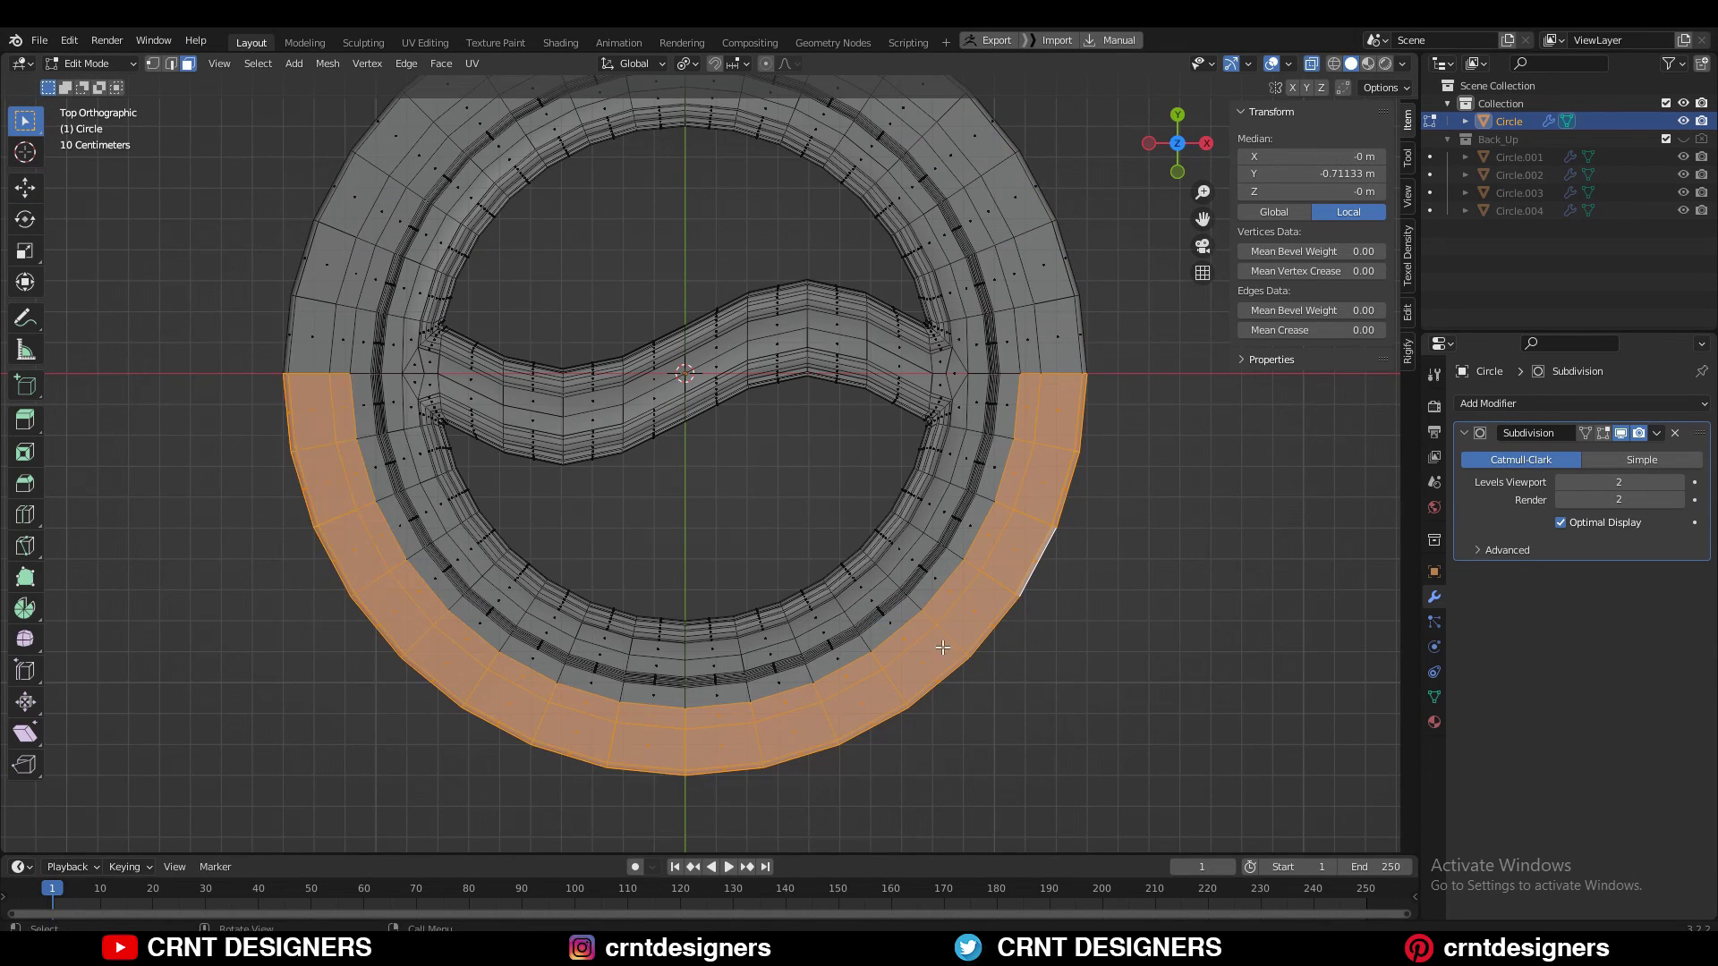
# Extend the selection across the lower outer ring and separate it into Circle.005
pyautogui.moveTo(268, 385)
pyautogui.mouseDown(button='middle')
pyautogui.moveTo(1109, 582)
pyautogui.moveTo(1109, 476)
pyautogui.mouseUp(button='middle')
pyautogui.hotkey('alt', 'z')
pyautogui.press('KP_7')
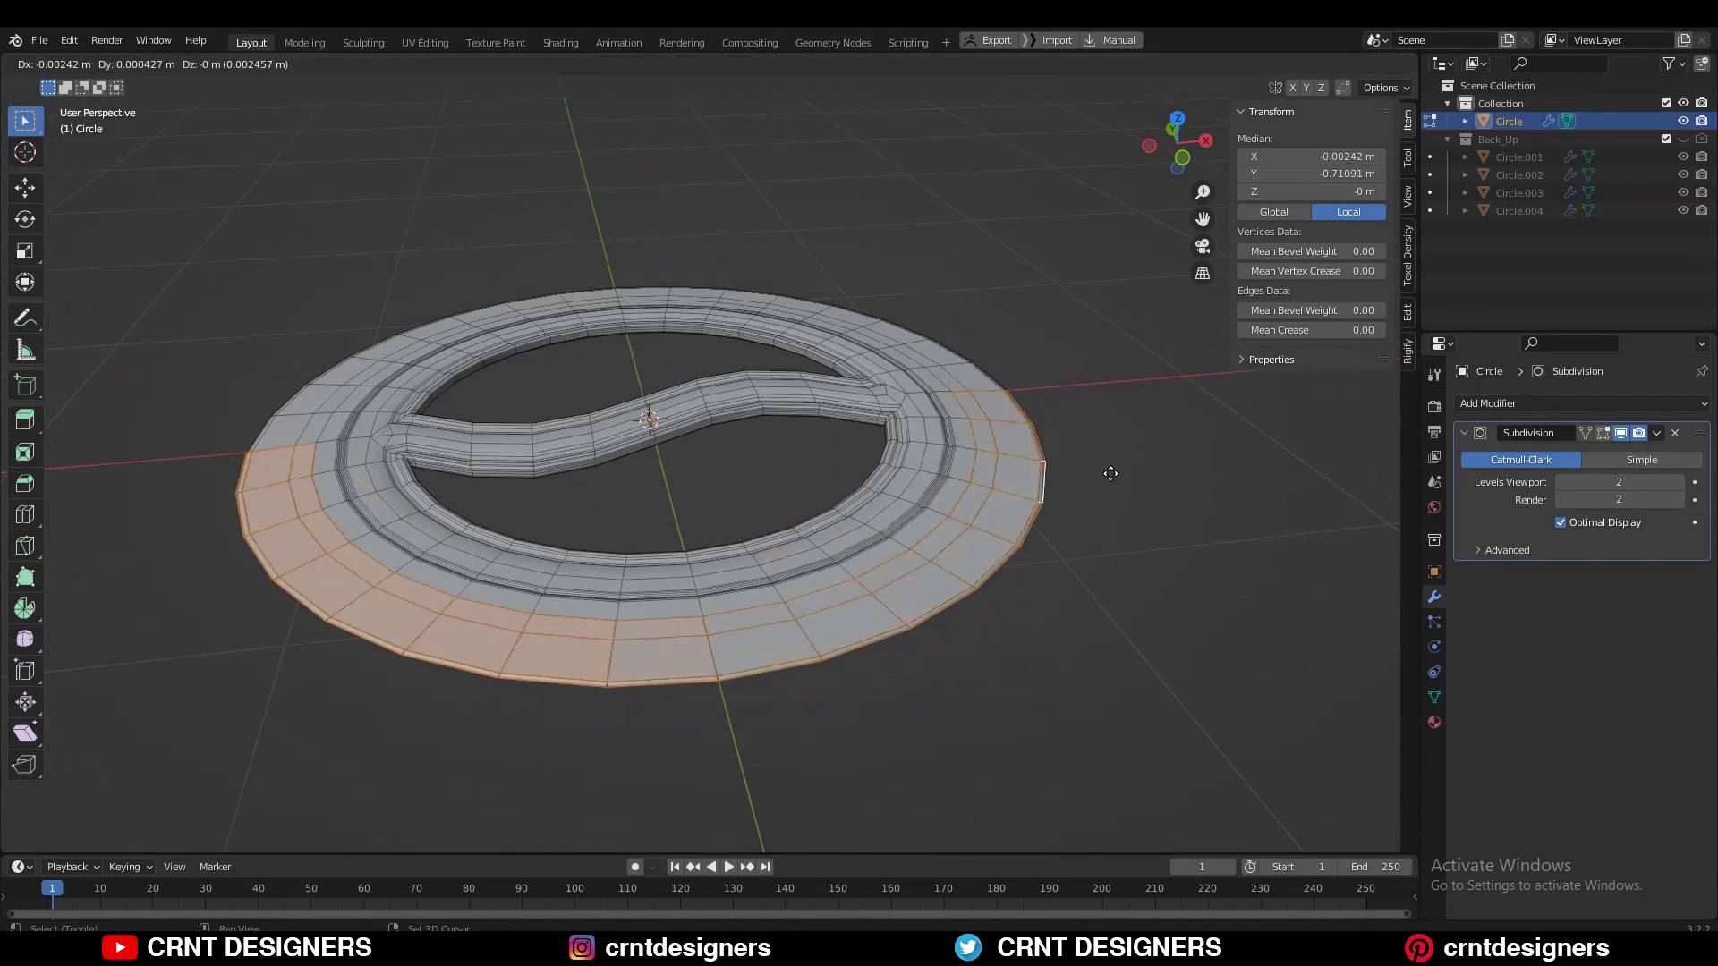
pyautogui.press('p')
pyautogui.click(1235, 445)
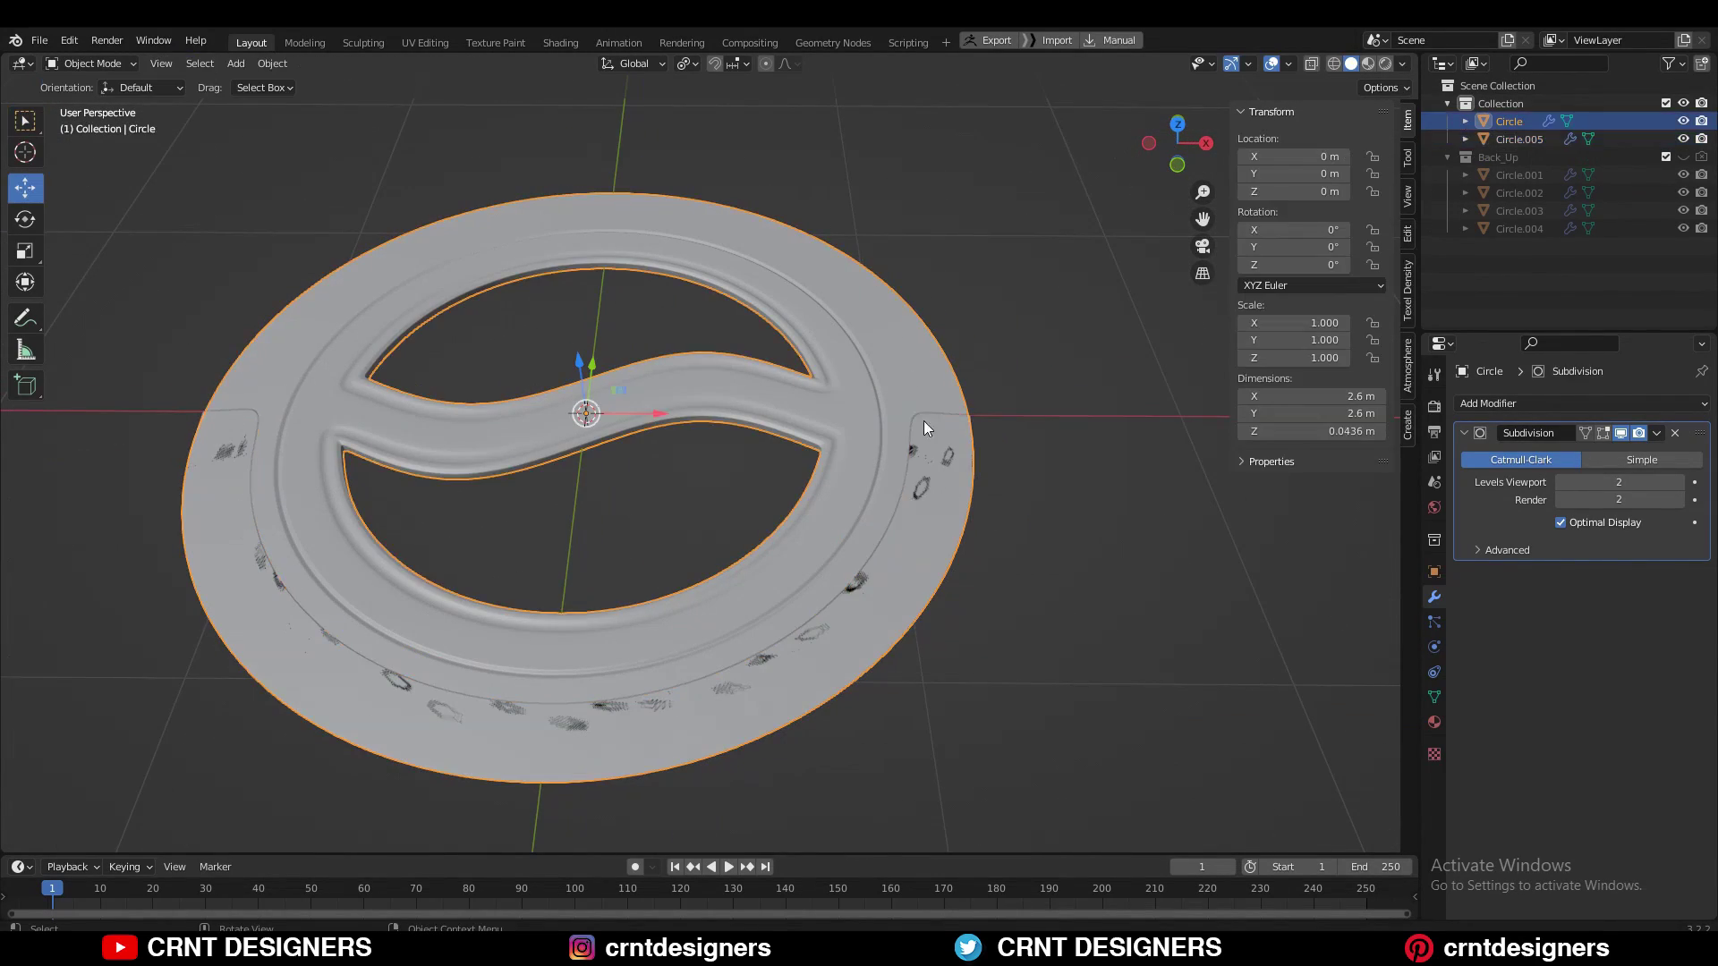
# Isolate the main Circle in Edit Mode and delete the lower outer ring faces
pyautogui.click(932, 404)
pyautogui.press('Tab')
pyautogui.press('KP_Divide')
pyautogui.press('KP_7')
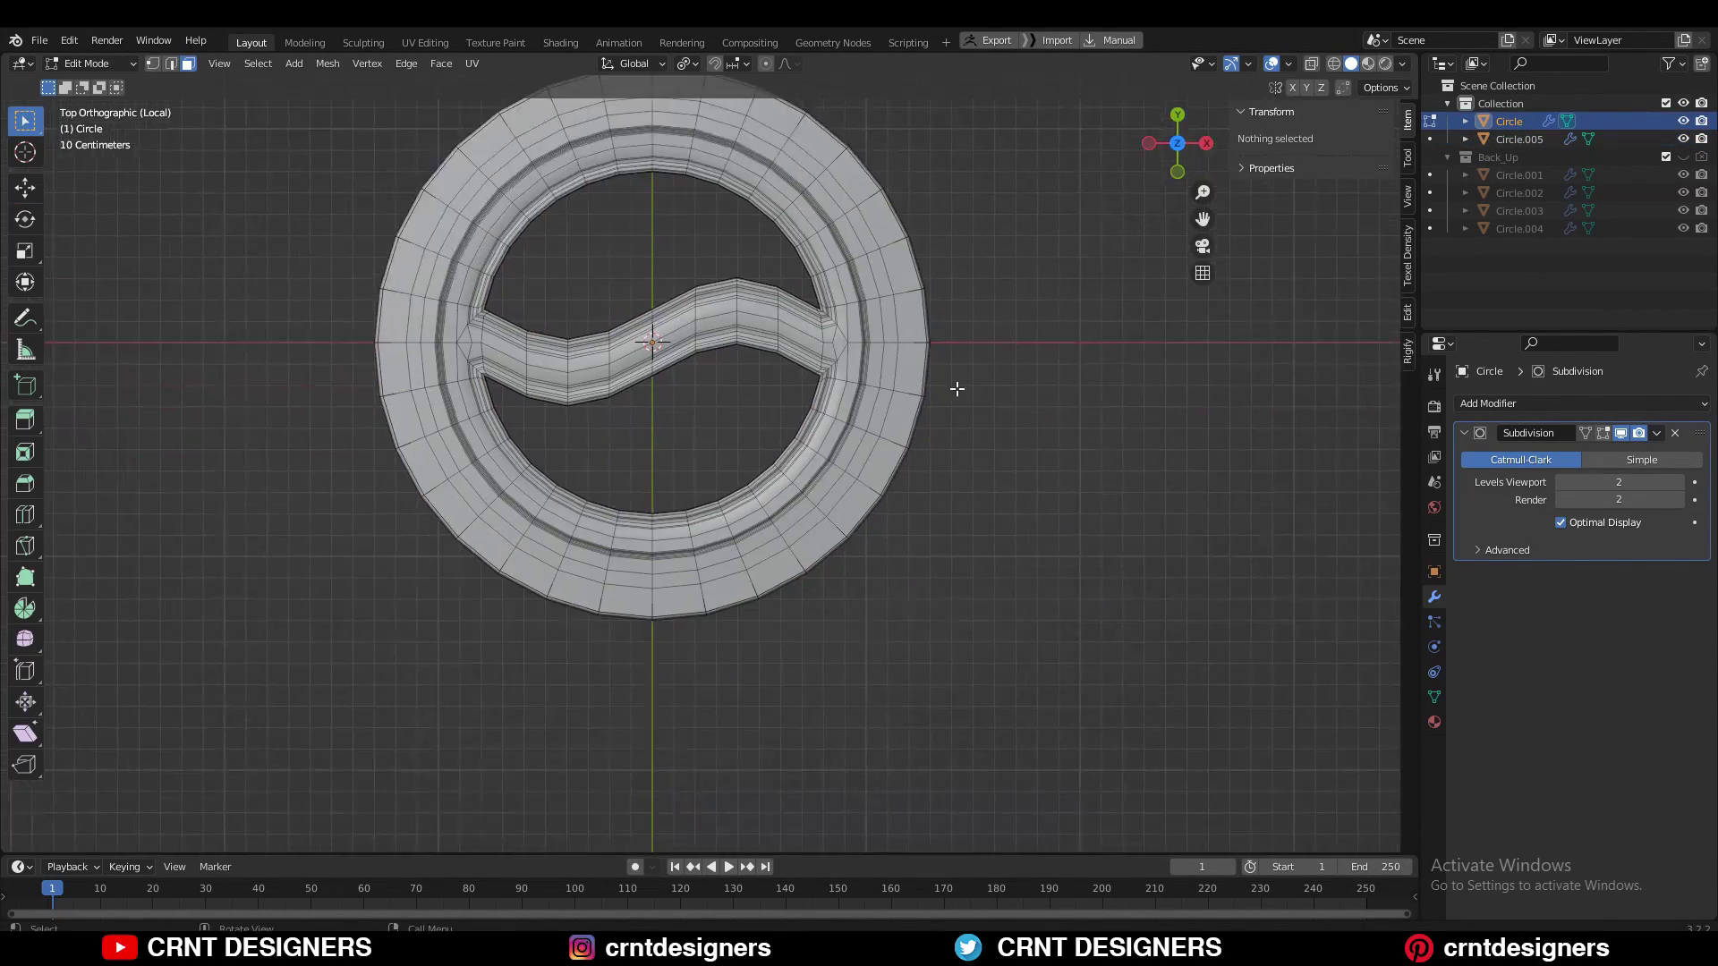
pyautogui.scroll(3, 501, 563)
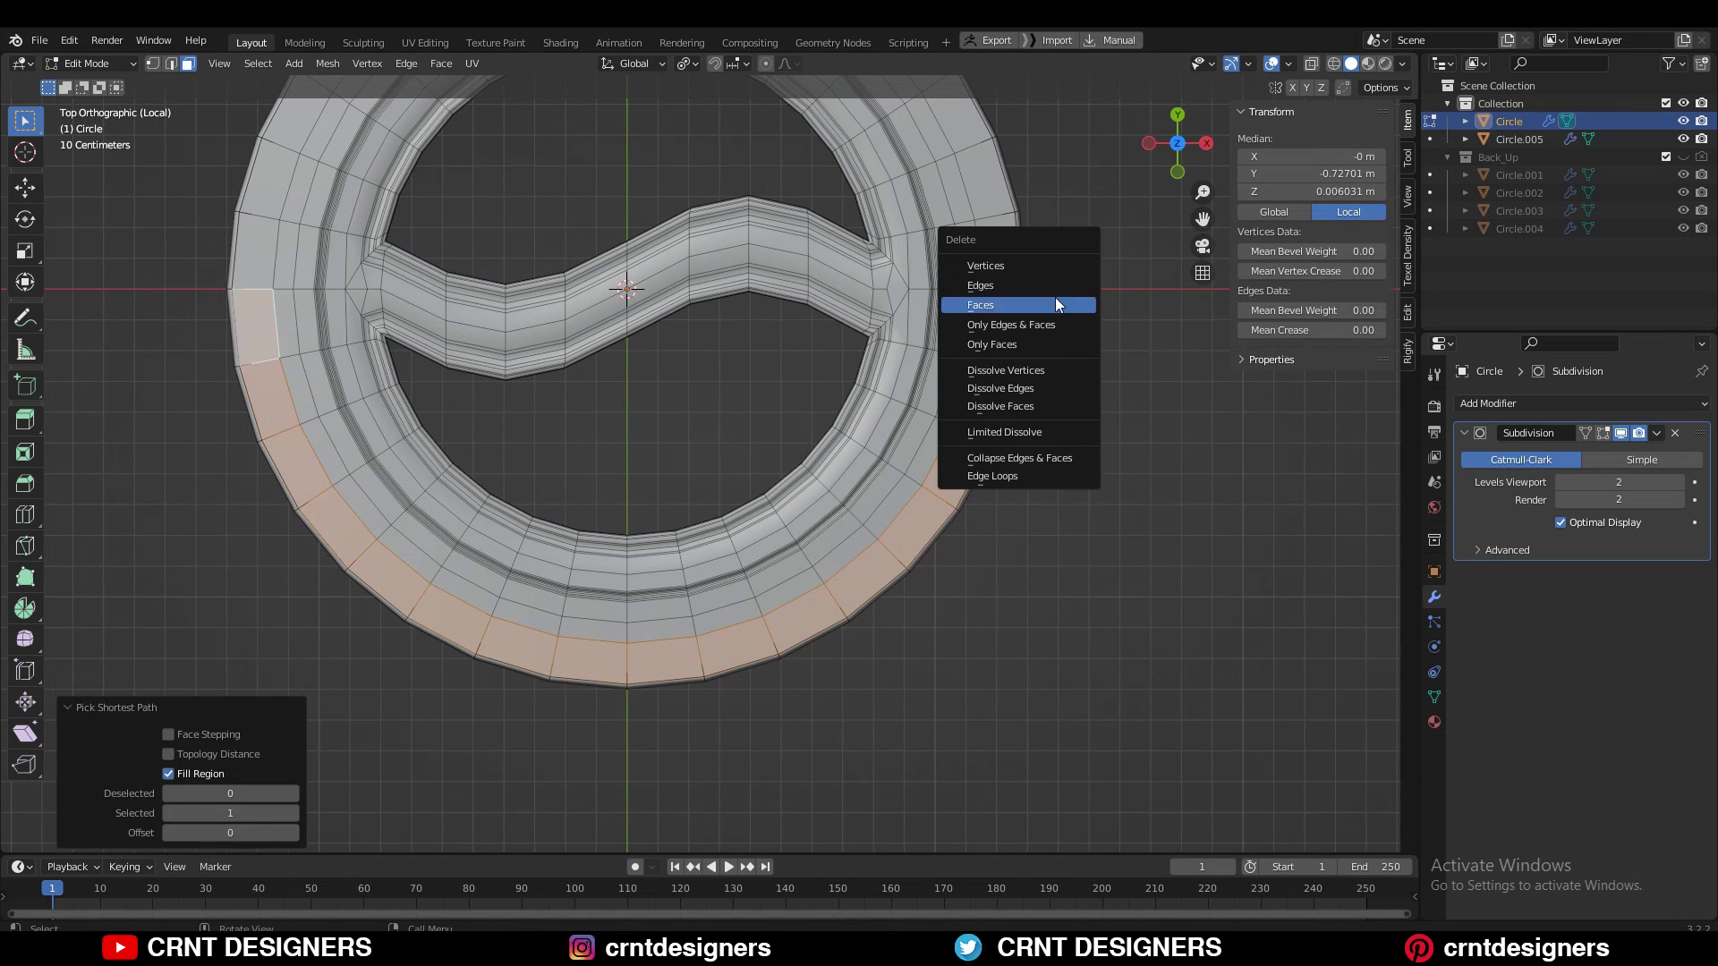
pyautogui.hotkey('ctrl', 'z')
pyautogui.press('x')
pyautogui.click(1055, 315)
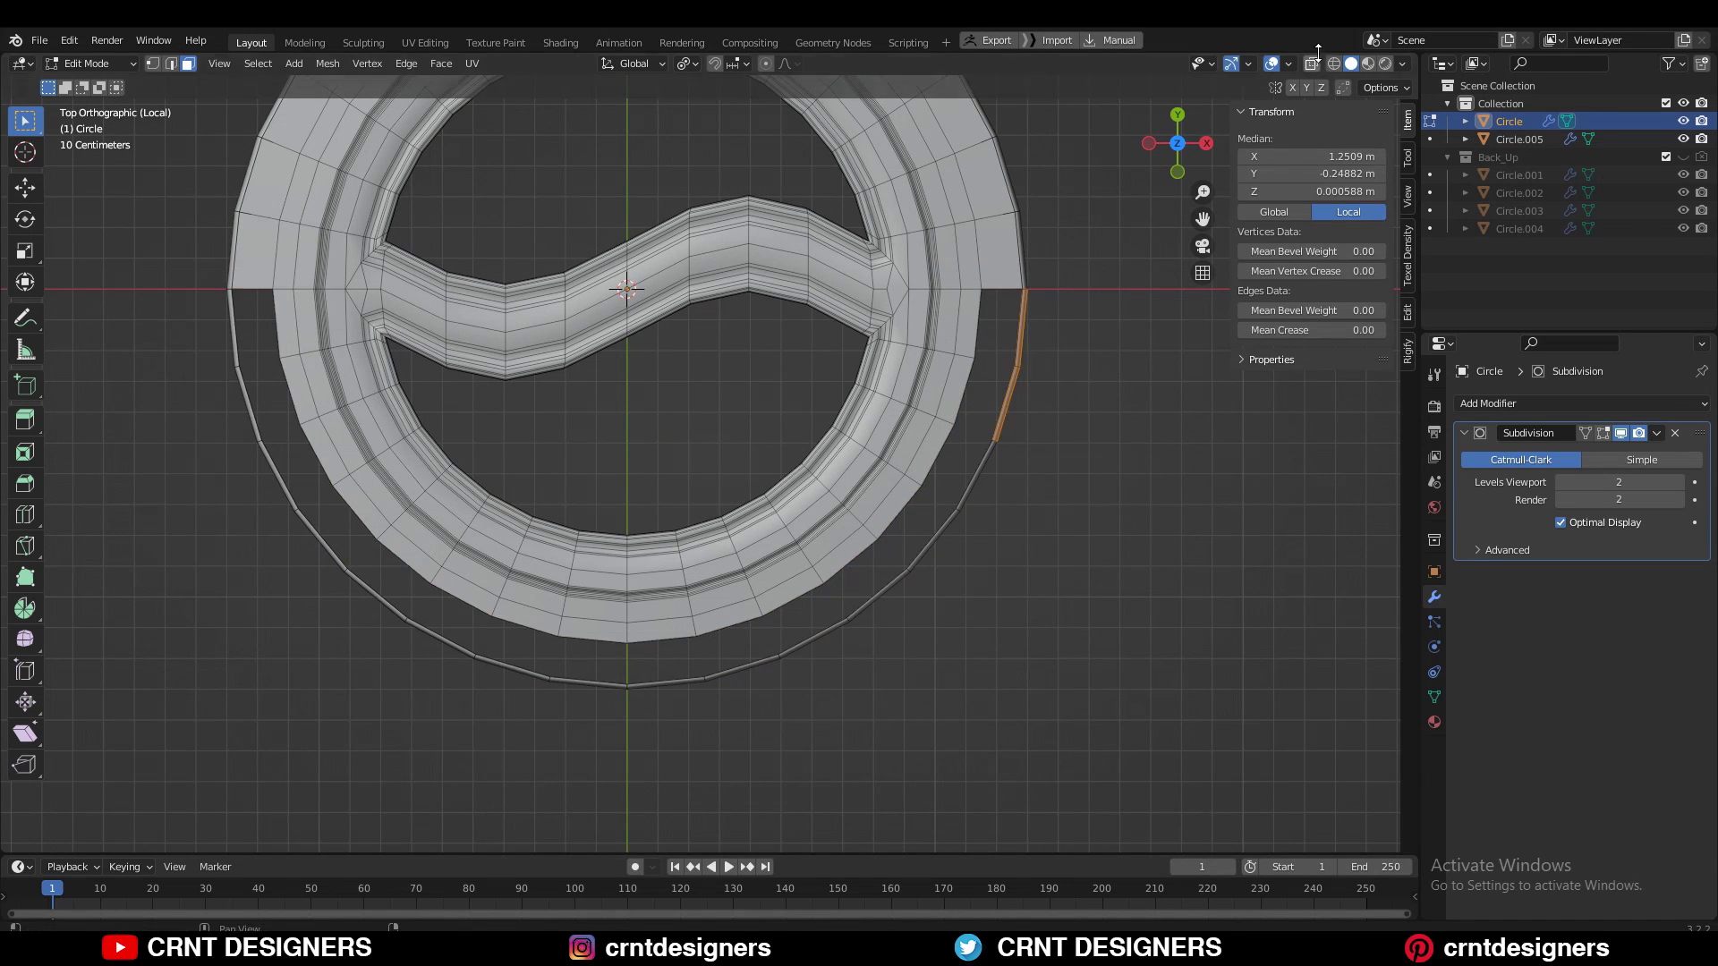
# In X-ray, remove the leftover outer rim edges and check the trimmed plaque
pyautogui.click(1312, 64)
pyautogui.click(1004, 454)
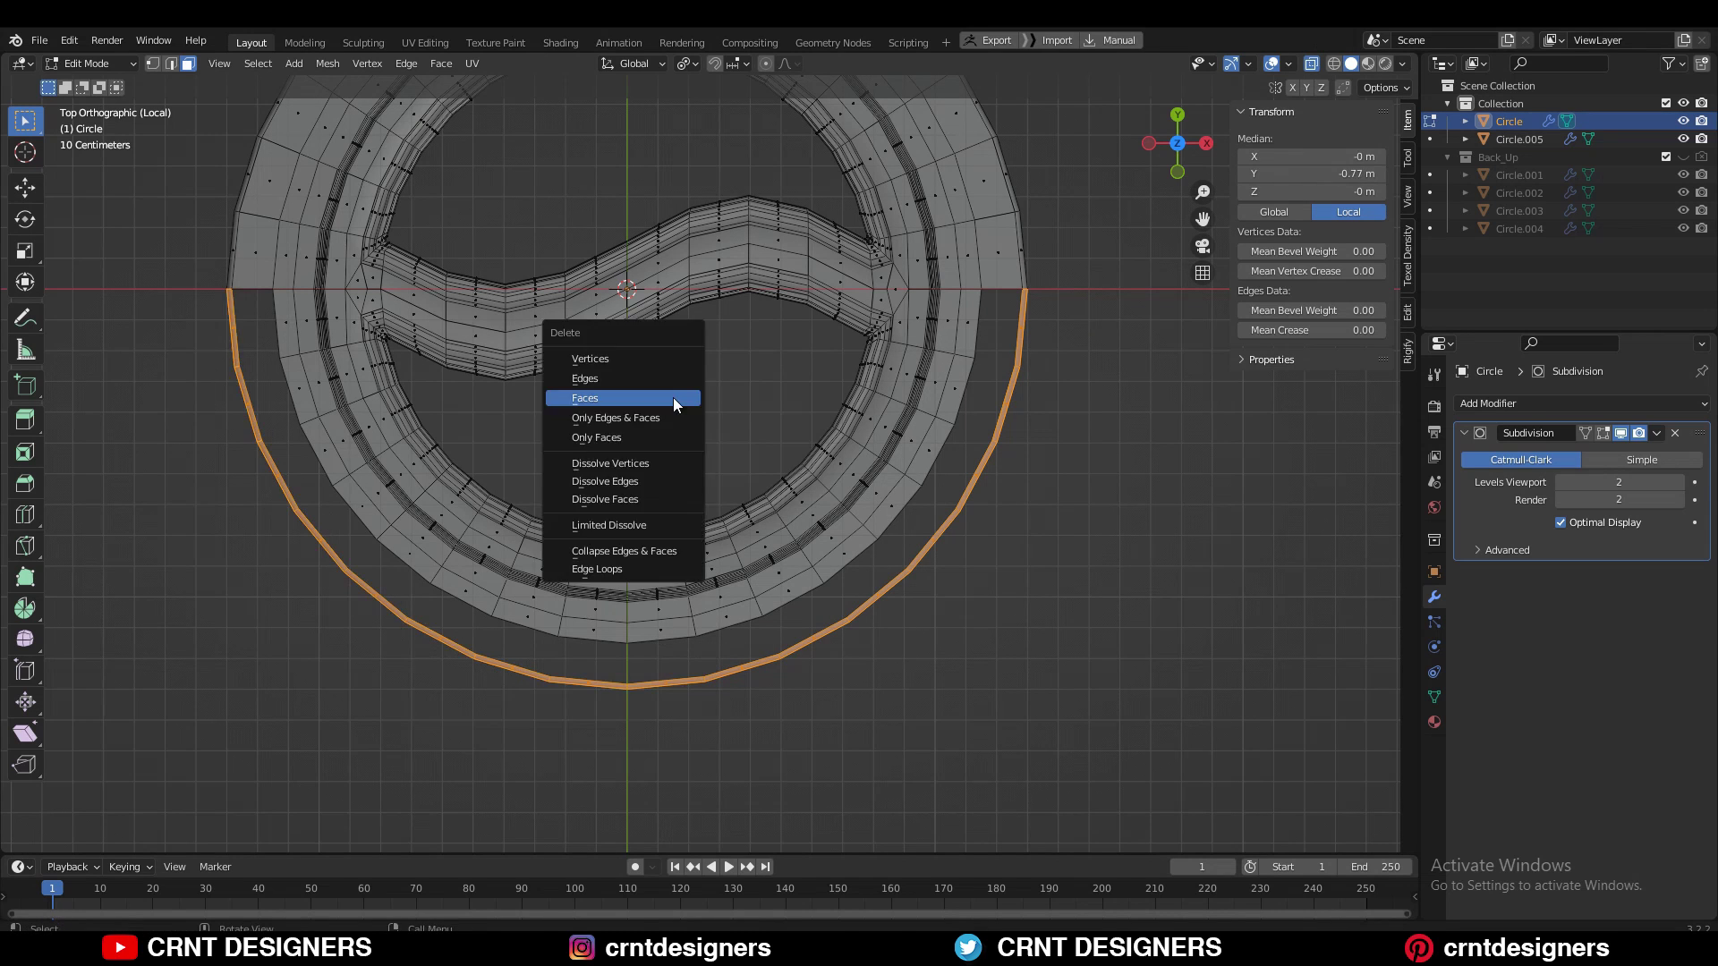
pyautogui.click(673, 398)
pyautogui.scroll(-3, 958, 265)
pyautogui.moveTo(958, 265); pyautogui.dragTo(946, 295, button='middle')
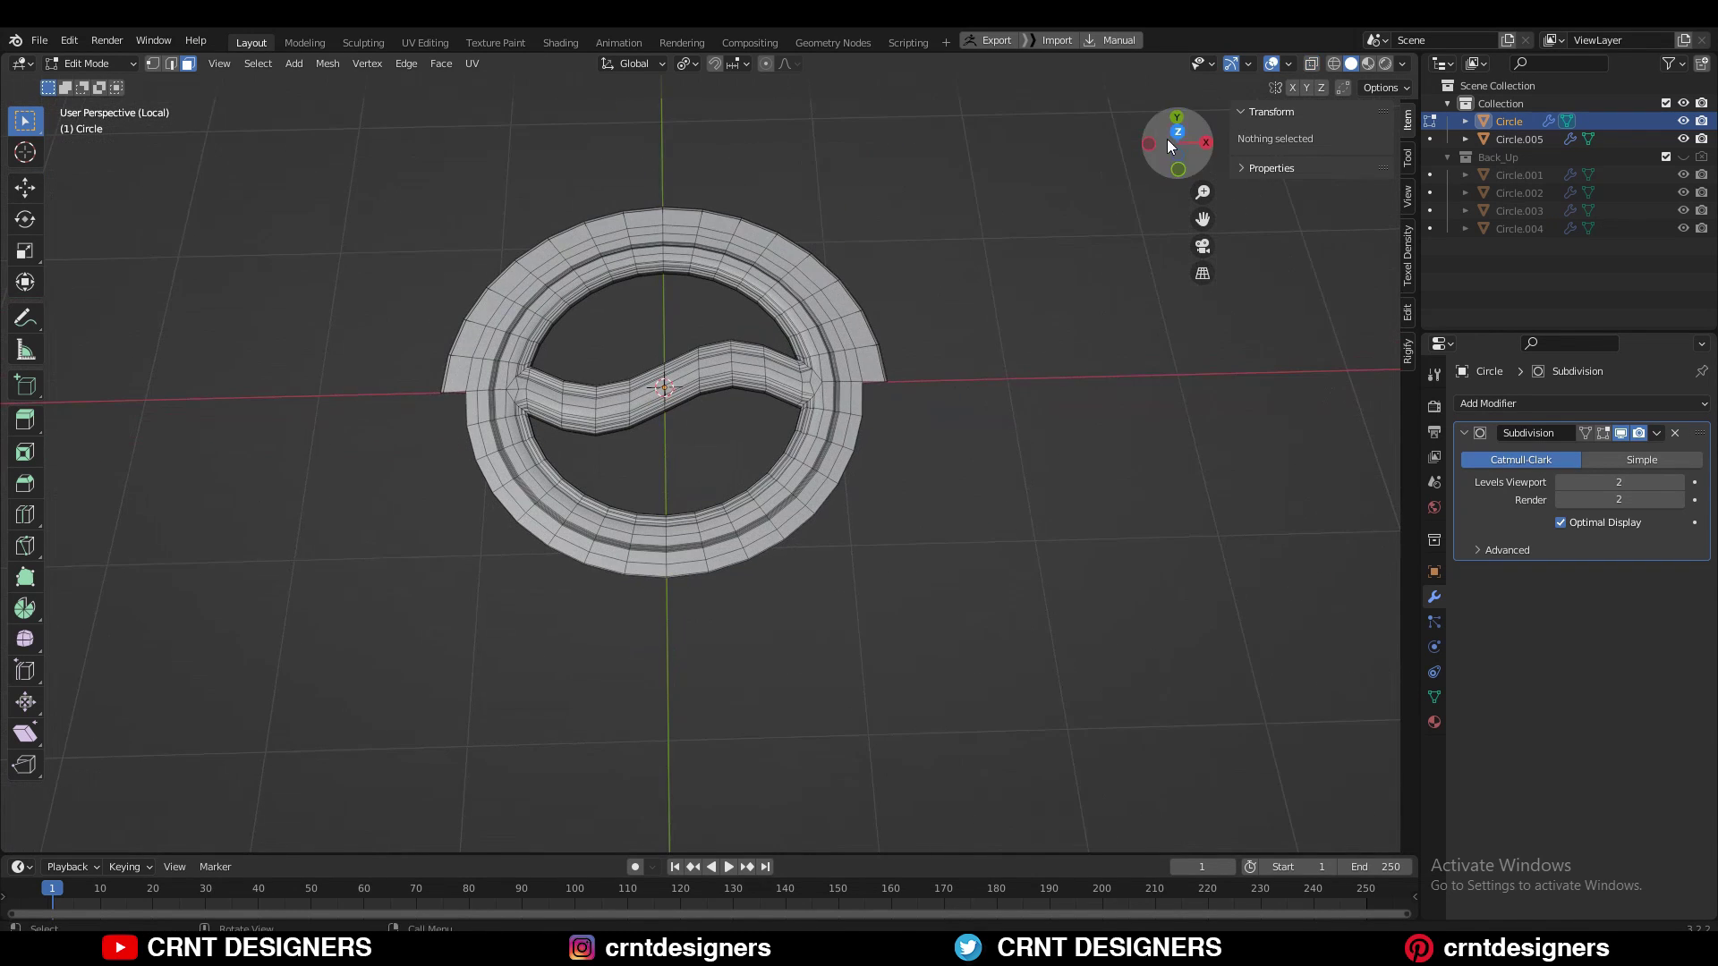
pyautogui.moveTo(1167, 138); pyautogui.dragTo(959, 490)
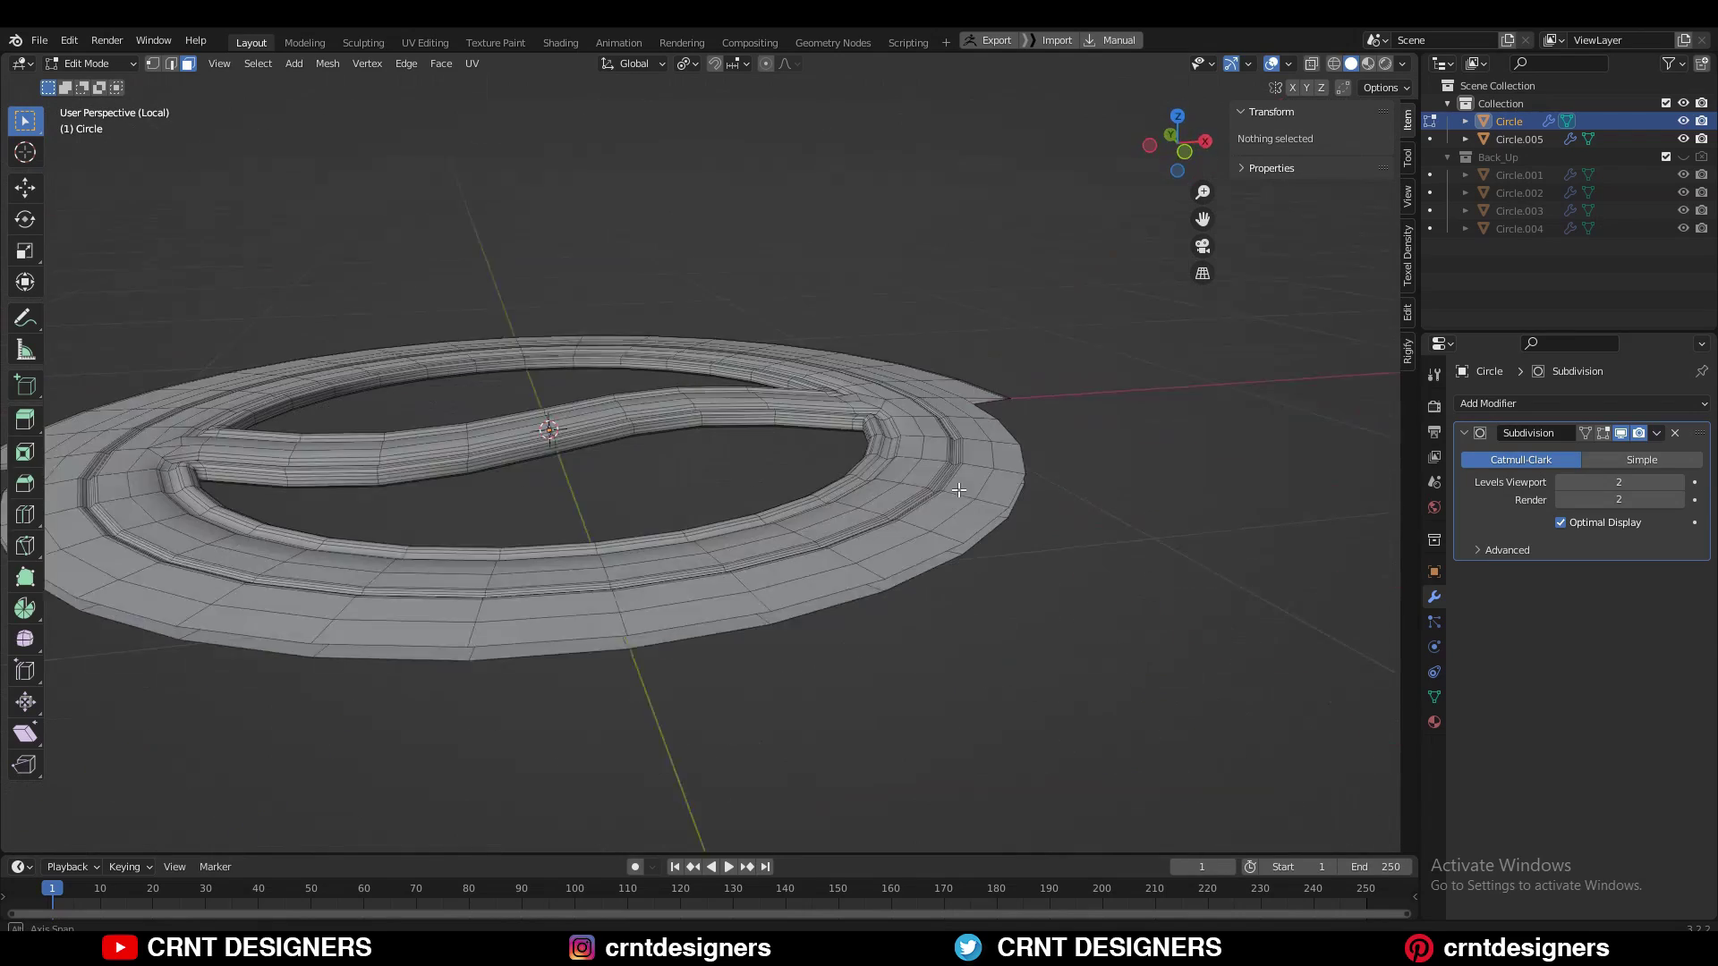
pyautogui.moveTo(958, 489); pyautogui.dragTo(1184, 116)
# Inspect the upper outer ring faces and cut end, then exit Edit Mode and isolation
pyautogui.click(949, 349)
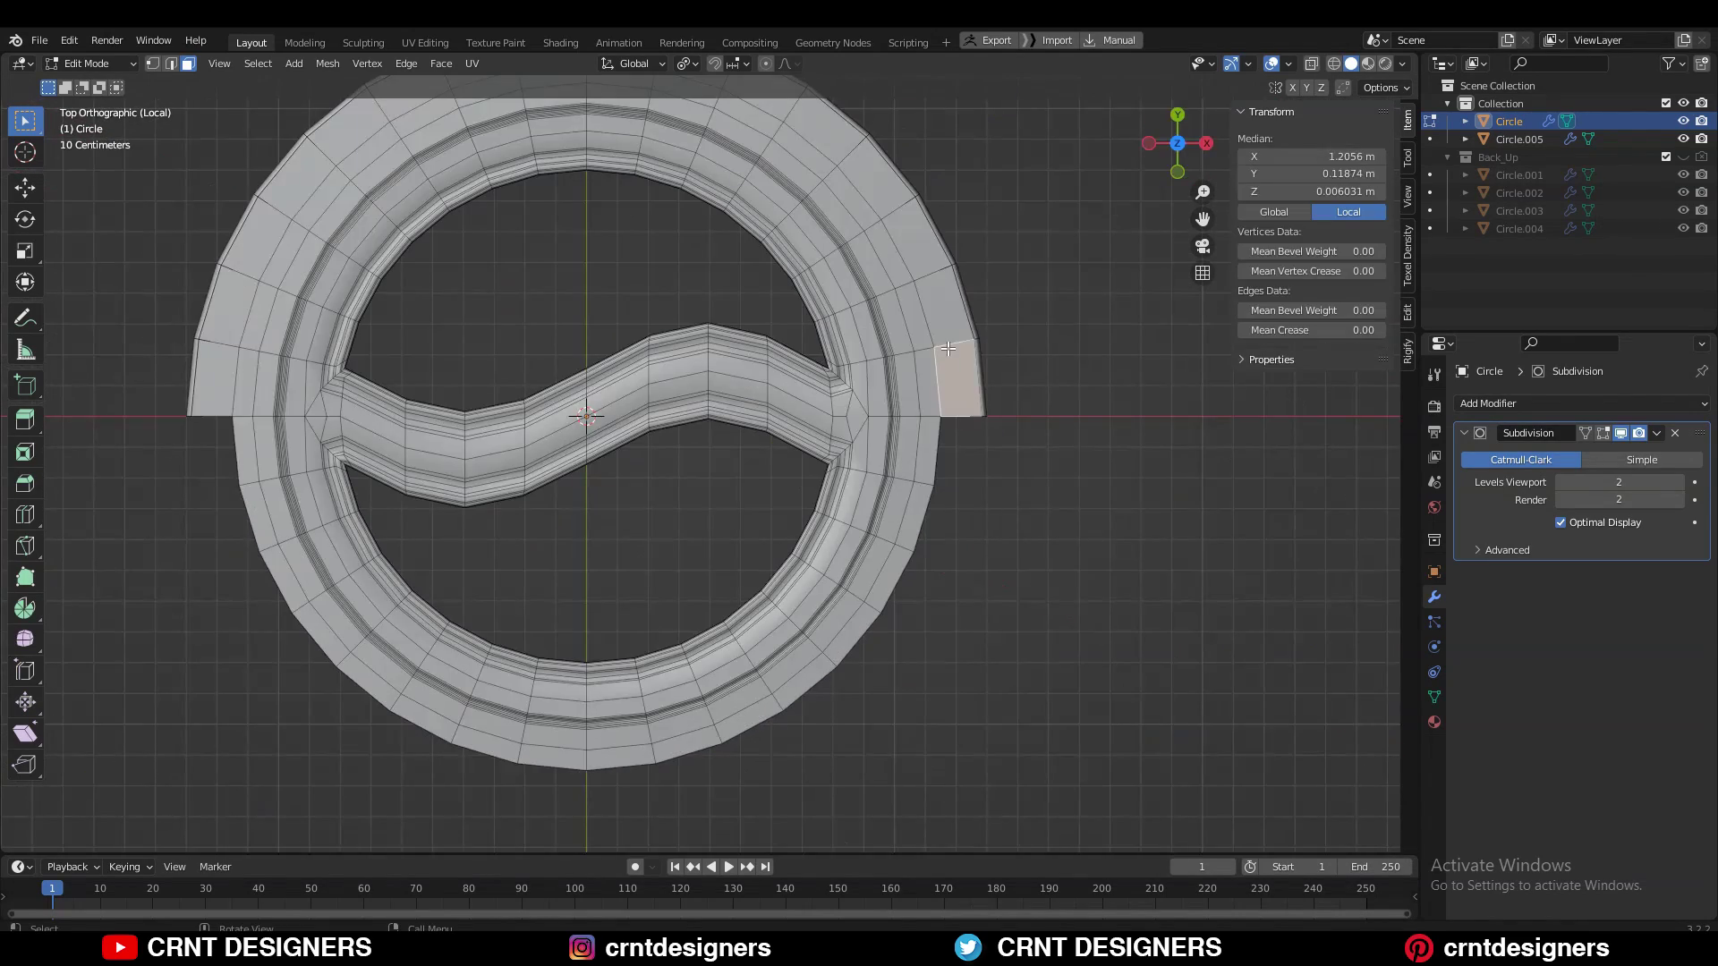
pyautogui.keyDown('alt'); pyautogui.click(962, 309); pyautogui.keyUp('alt')
pyautogui.scroll(-2, 1025, 411)
pyautogui.moveTo(1130, 470); pyautogui.dragTo(1074, 395, button='middle')
pyautogui.hotkey('alt', 'a')
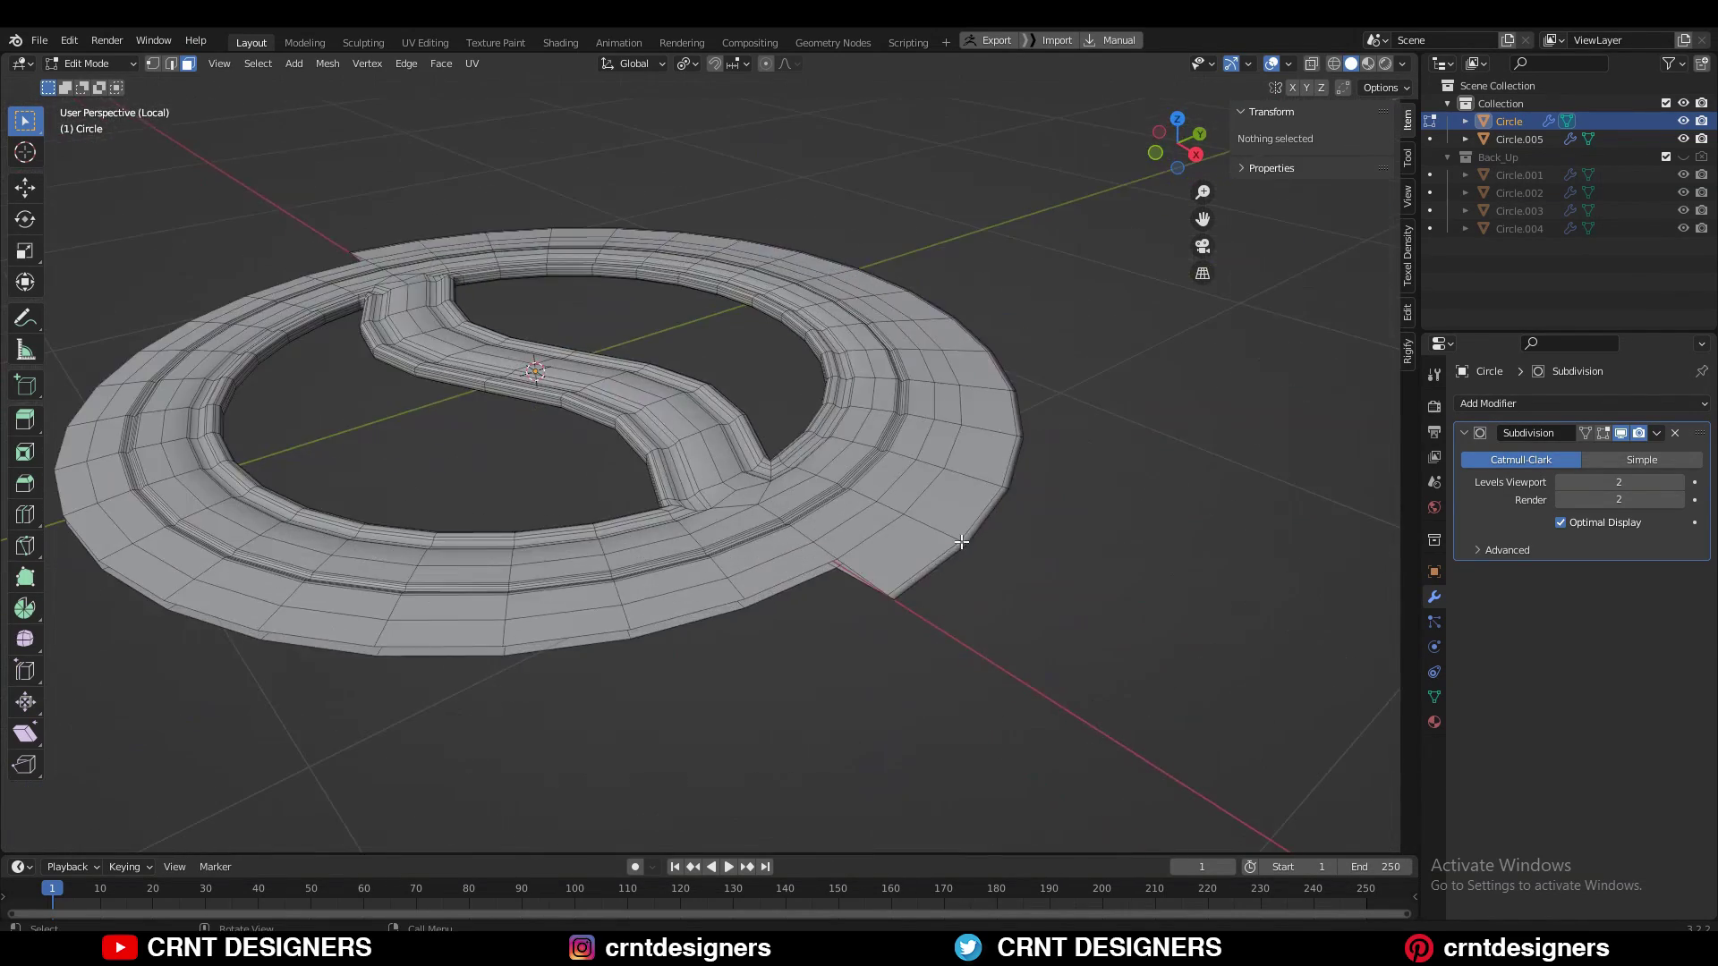
pyautogui.click(962, 541)
pyautogui.press('ctrl+KP_Add')
pyautogui.moveTo(973, 549)
pyautogui.mouseDown(button='middle')
pyautogui.moveTo(971, 337)
pyautogui.moveTo(1047, 388)
pyautogui.moveTo(1169, 326)
pyautogui.moveTo(990, 384)
pyautogui.moveTo(1039, 386)
pyautogui.moveTo(814, 338)
pyautogui.mouseUp(button='middle')
pyautogui.press('Tab')
pyautogui.press('KP_Divide')
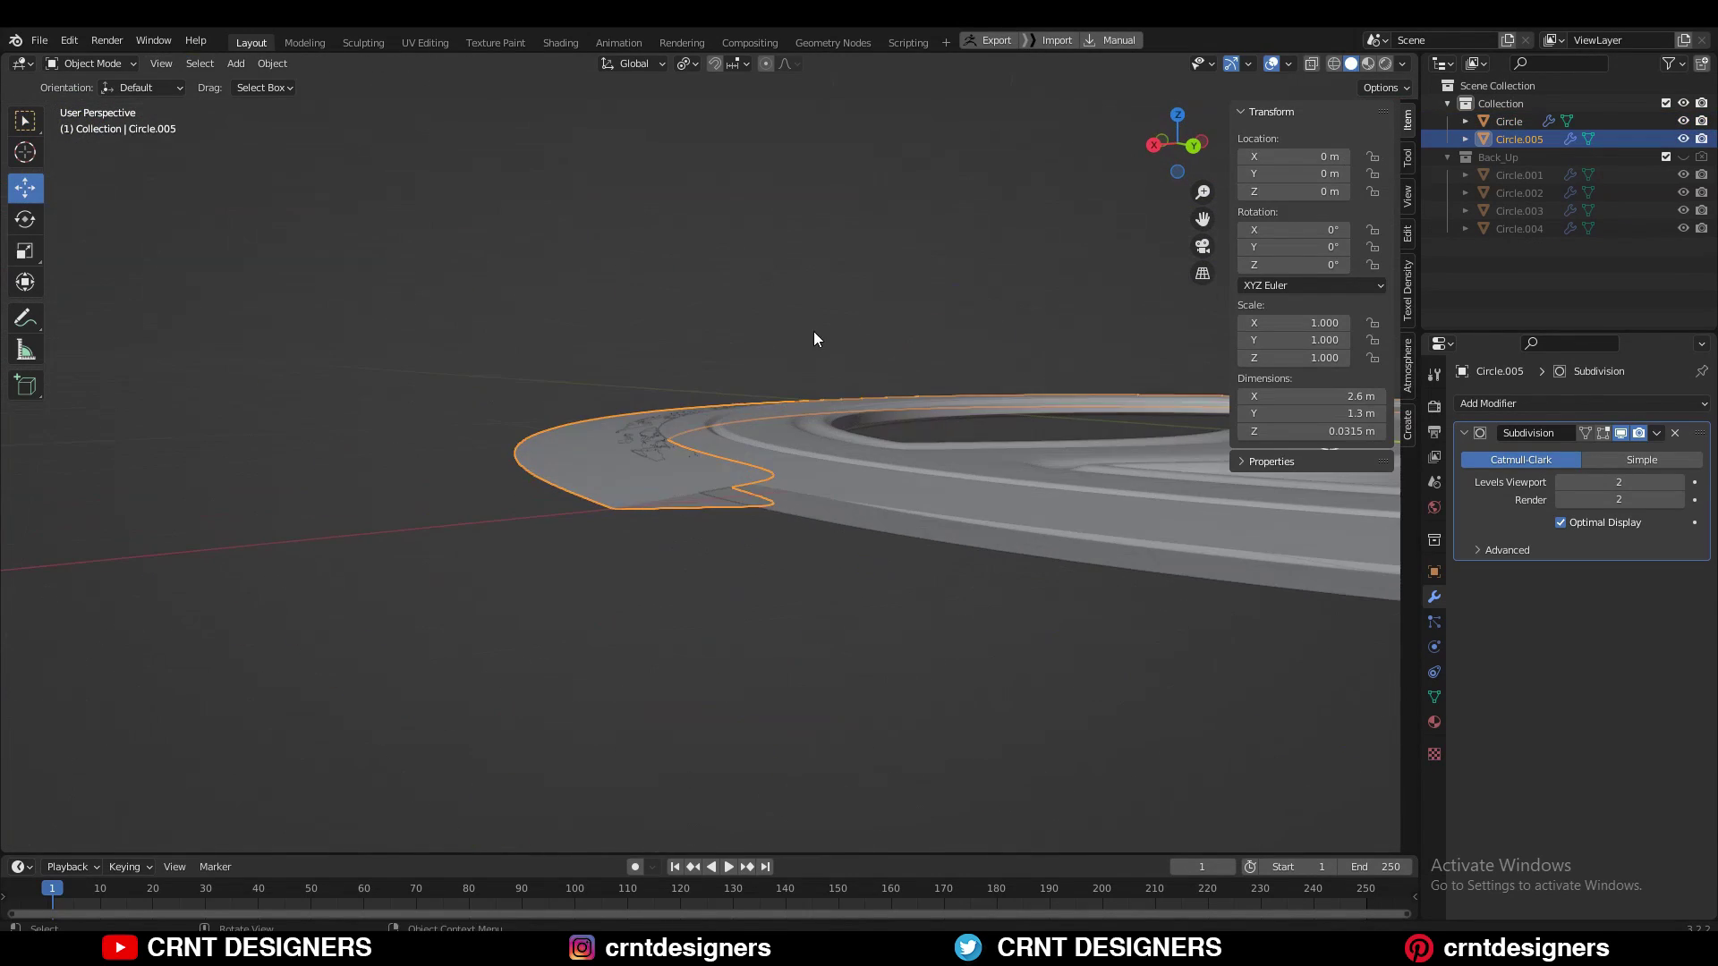
# Isolate Circle.005 in Edit Mode and select both end edges of the strip
pyautogui.press('Escape')
pyautogui.press('KP_Divide')
pyautogui.press('Tab')
pyautogui.keyDown('shift'); pyautogui.moveTo(695, 516); pyautogui.dragTo(742, 621, button='middle'); pyautogui.keyUp('shift')
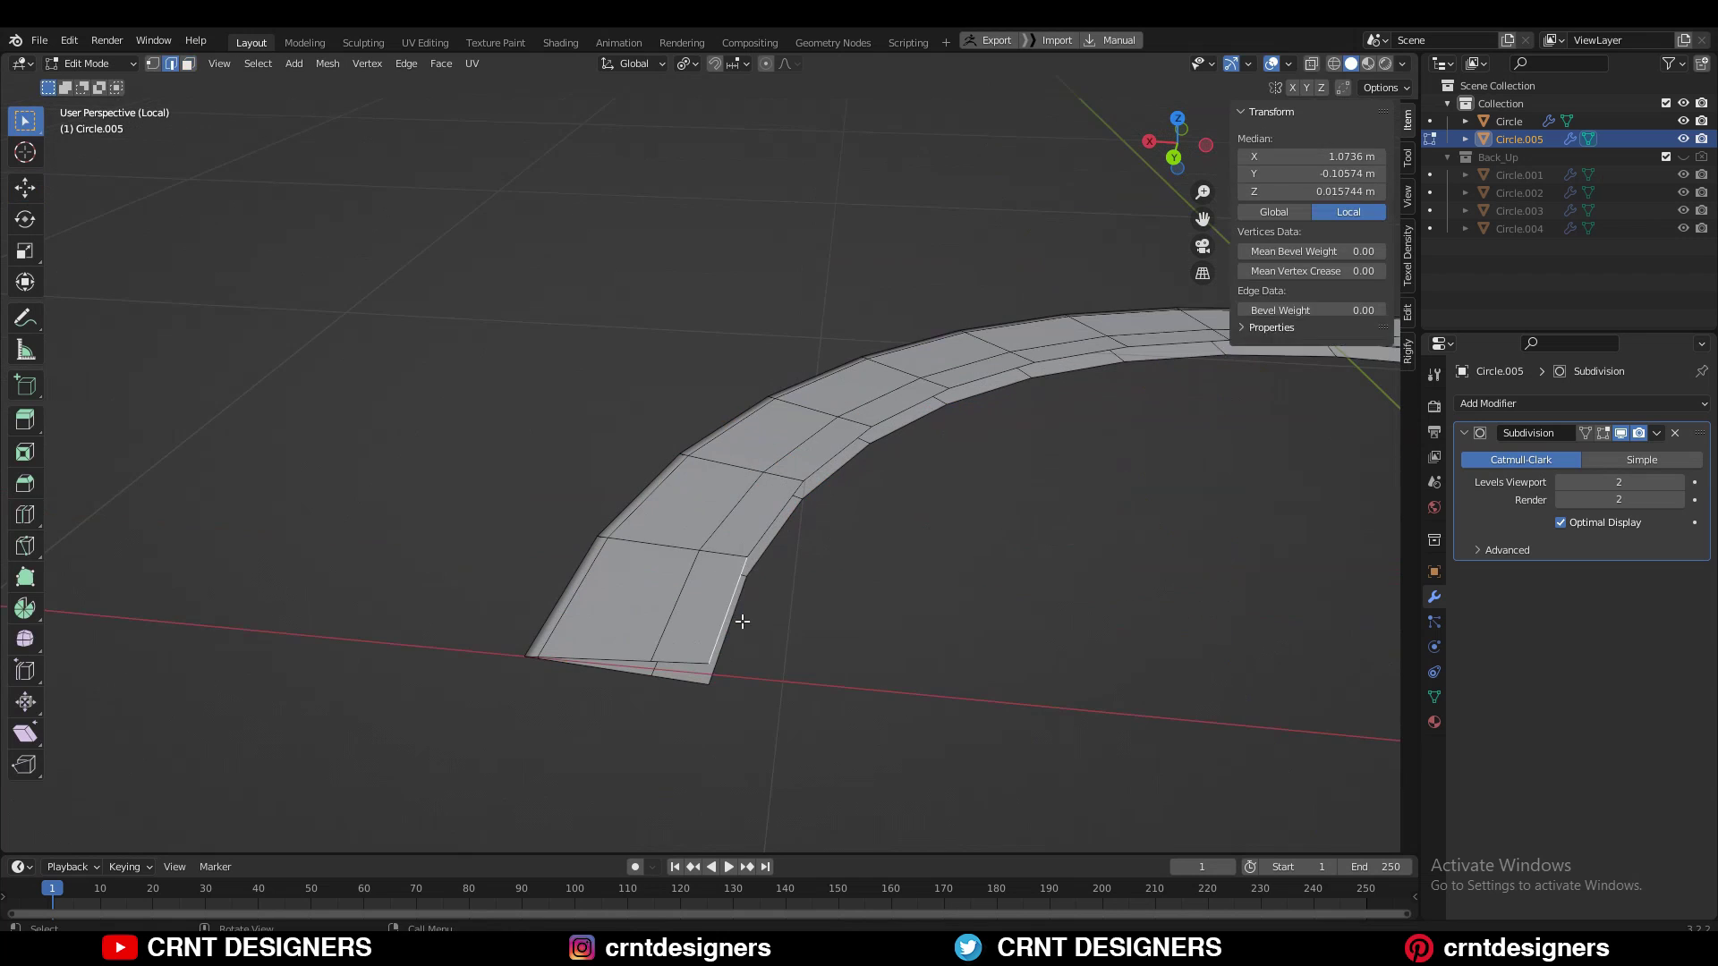
pyautogui.scroll(-5, 1012, 652)
pyautogui.moveTo(1012, 653)
pyautogui.mouseDown(button='middle')
pyautogui.moveTo(901, 614)
pyautogui.moveTo(997, 640)
pyautogui.mouseUp(button='middle')
pyautogui.scroll(5, 996, 640)
pyautogui.click(1009, 651)
pyautogui.scroll(-2, 966, 662)
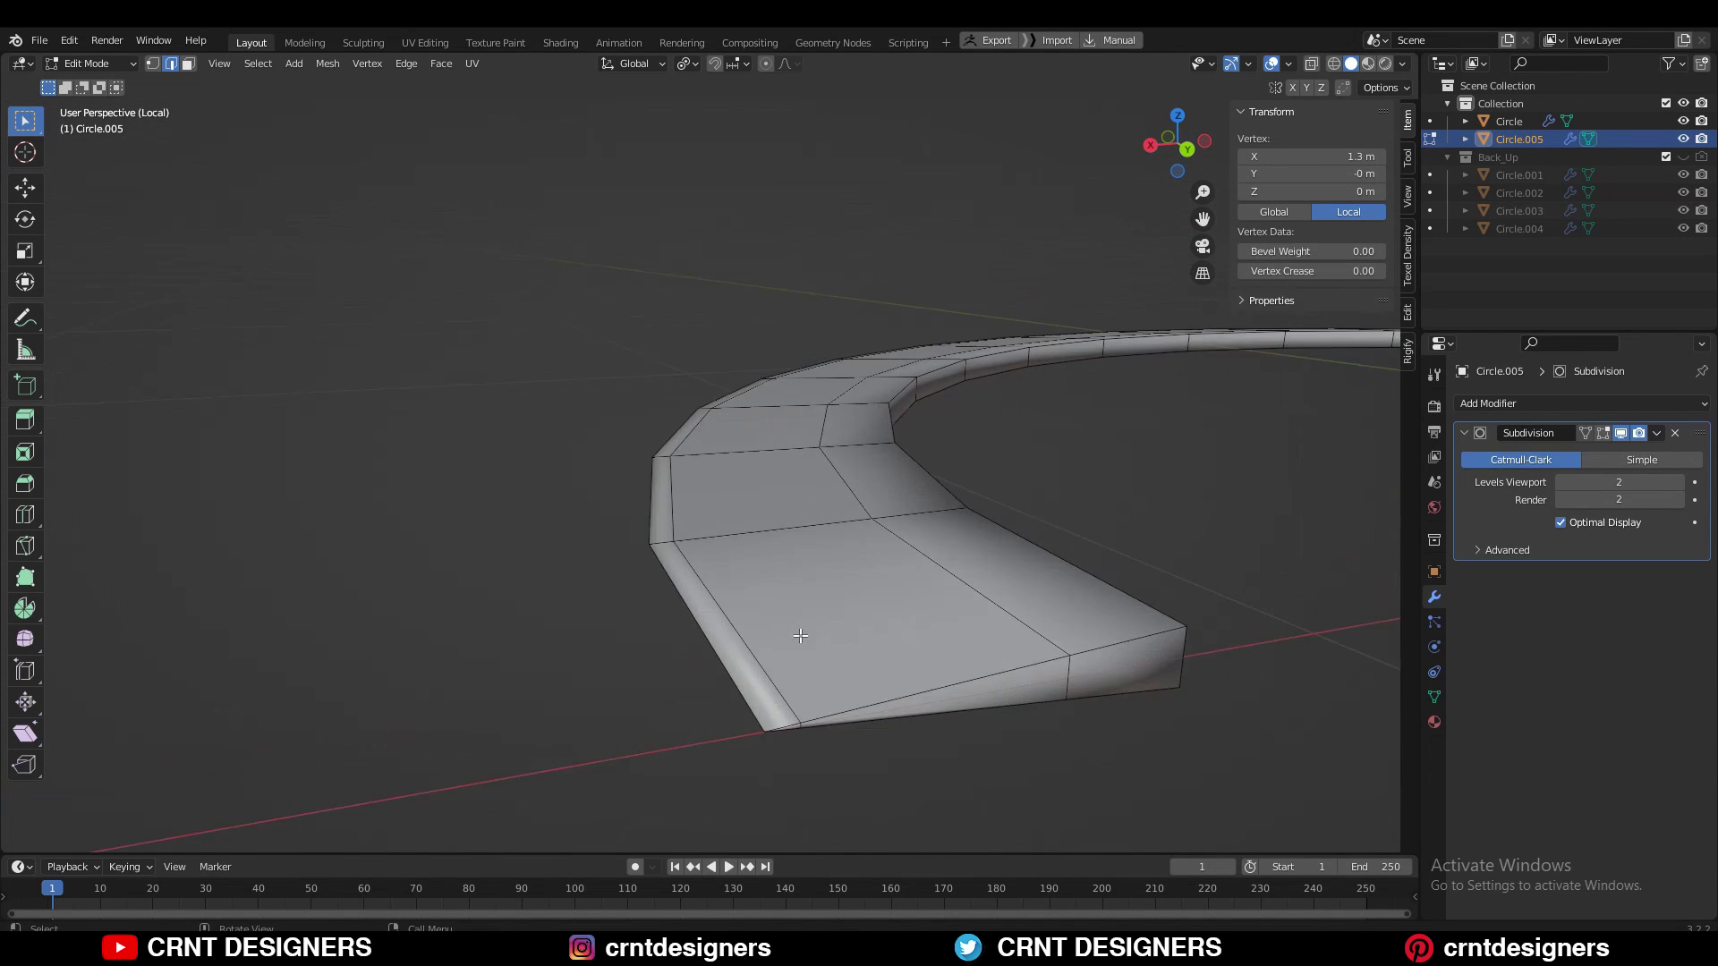
pyautogui.keyDown('shift'); pyautogui.click(814, 663); pyautogui.keyUp('shift')
pyautogui.scroll(-3, 832, 639)
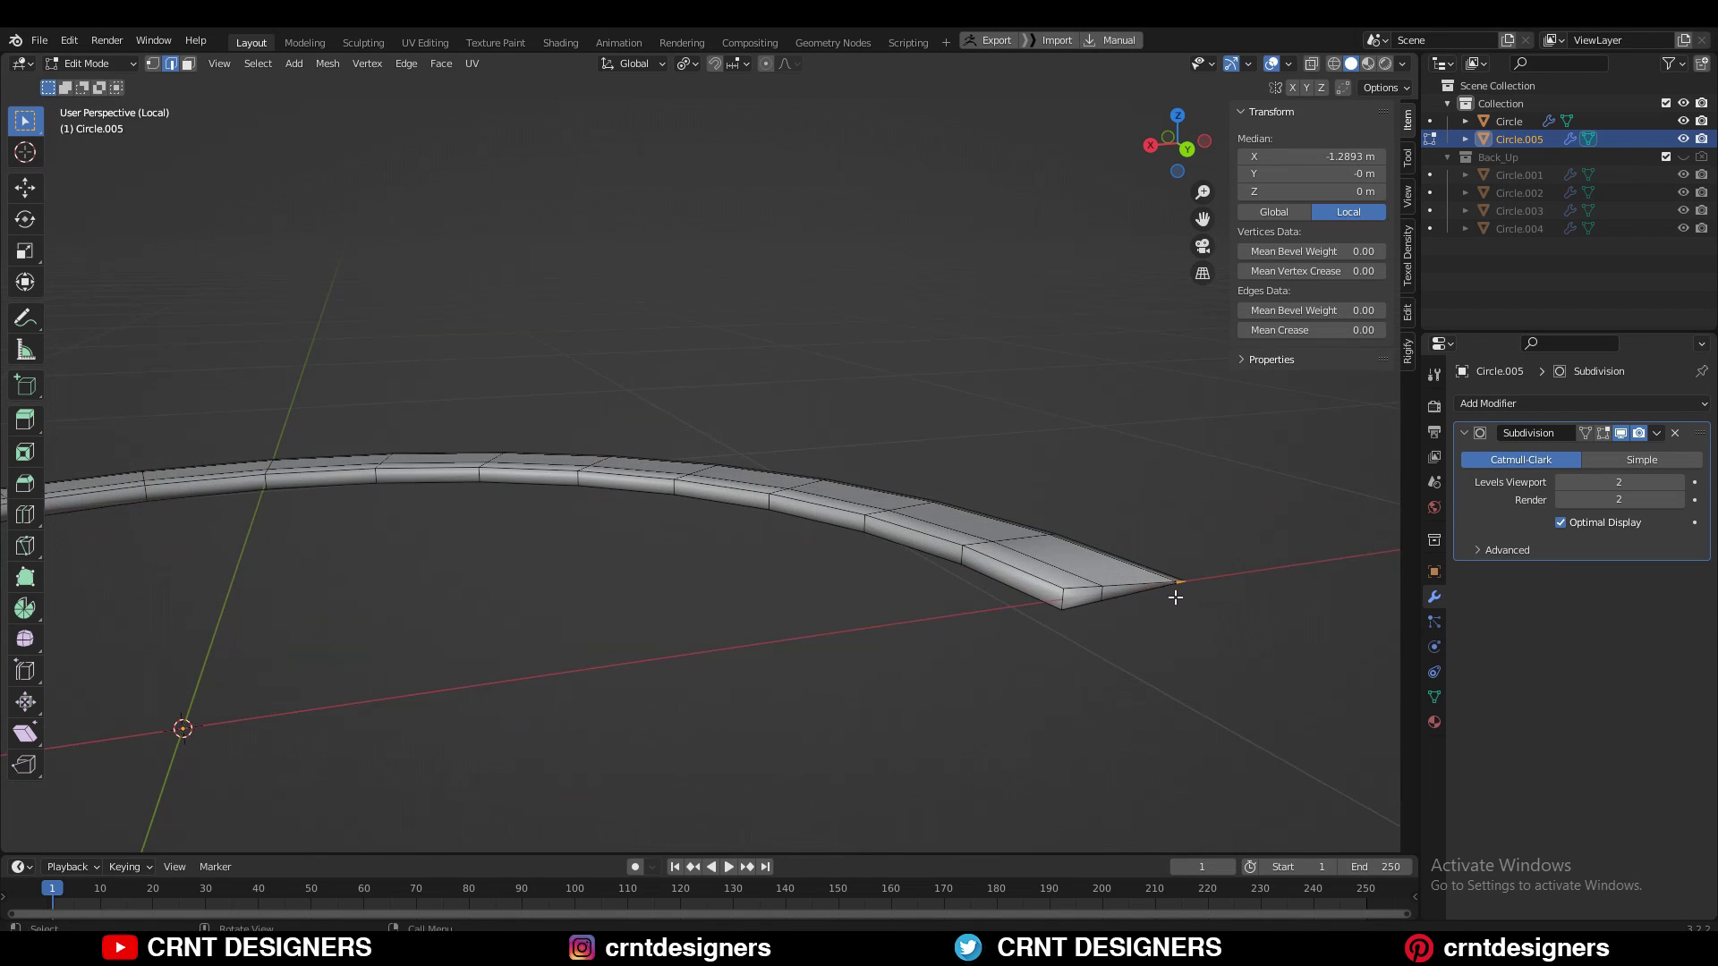
# Add a loop cut near the strip end and preview the smoothed result
pyautogui.hotkey('ctrl', 'r')
pyautogui.moveTo(695, 603); pyautogui.dragTo(767, 491, button='middle')
pyautogui.click(939, 576)
pyautogui.scroll(2, 841, 652)
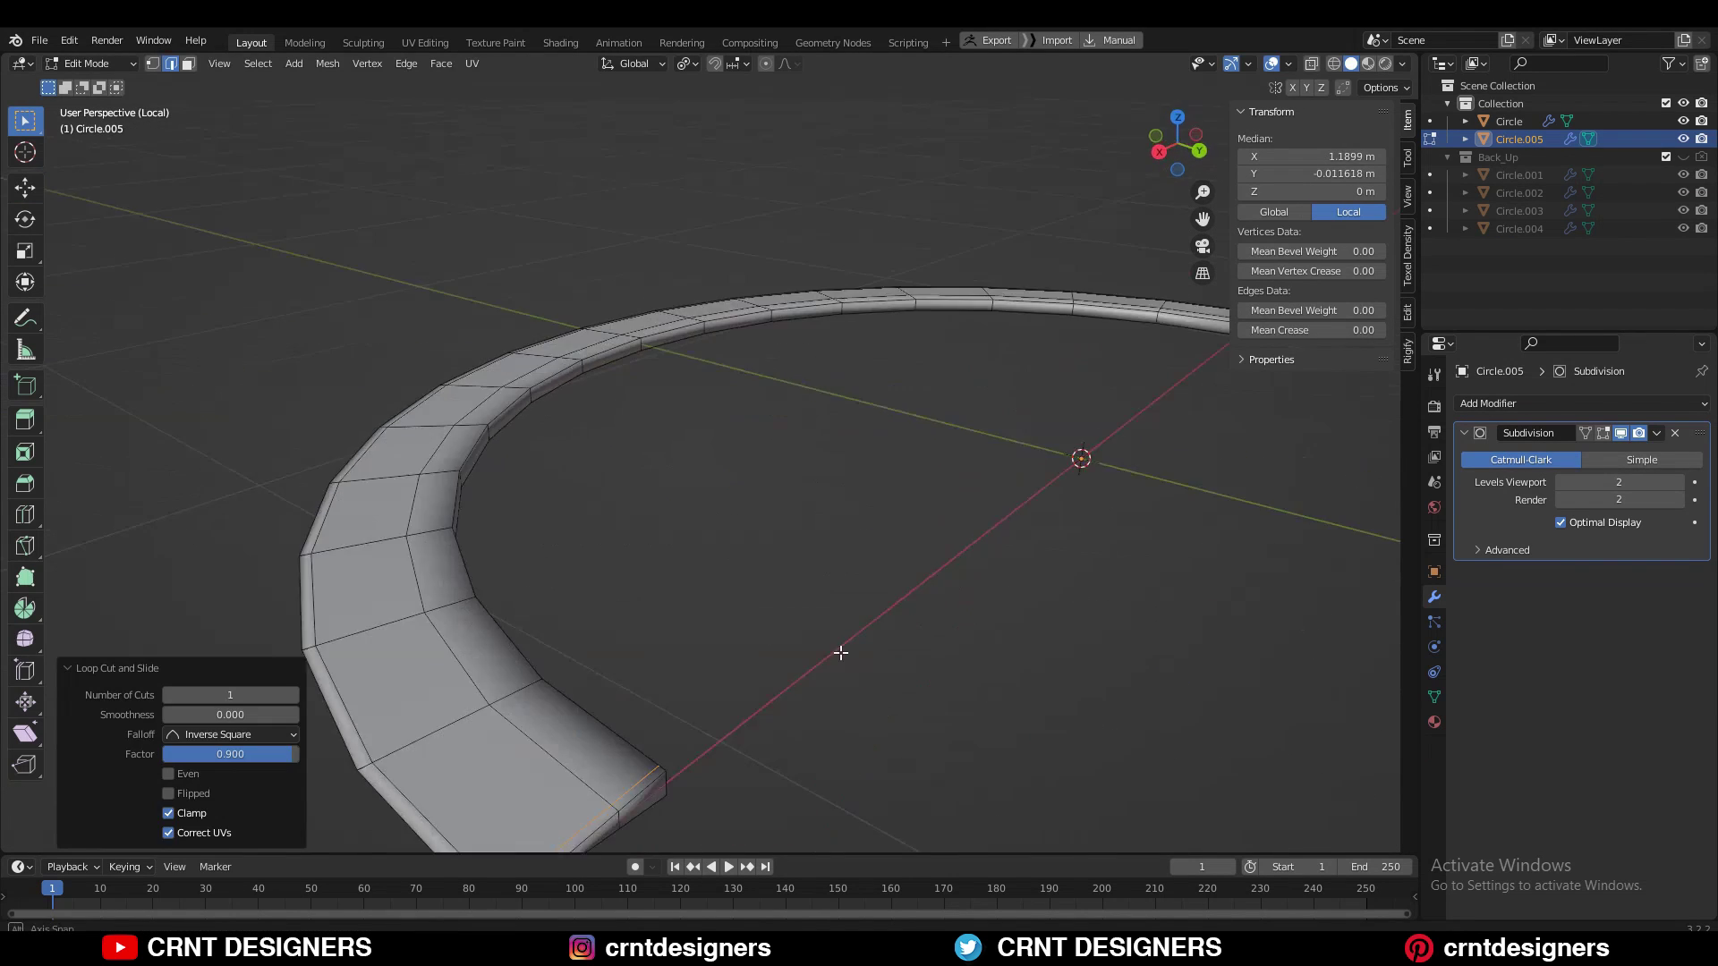
pyautogui.press('Tab')
pyautogui.press('Tab')
pyautogui.scroll(2, 921, 525)
pyautogui.moveTo(921, 525); pyautogui.dragTo(1168, 136, button='middle')
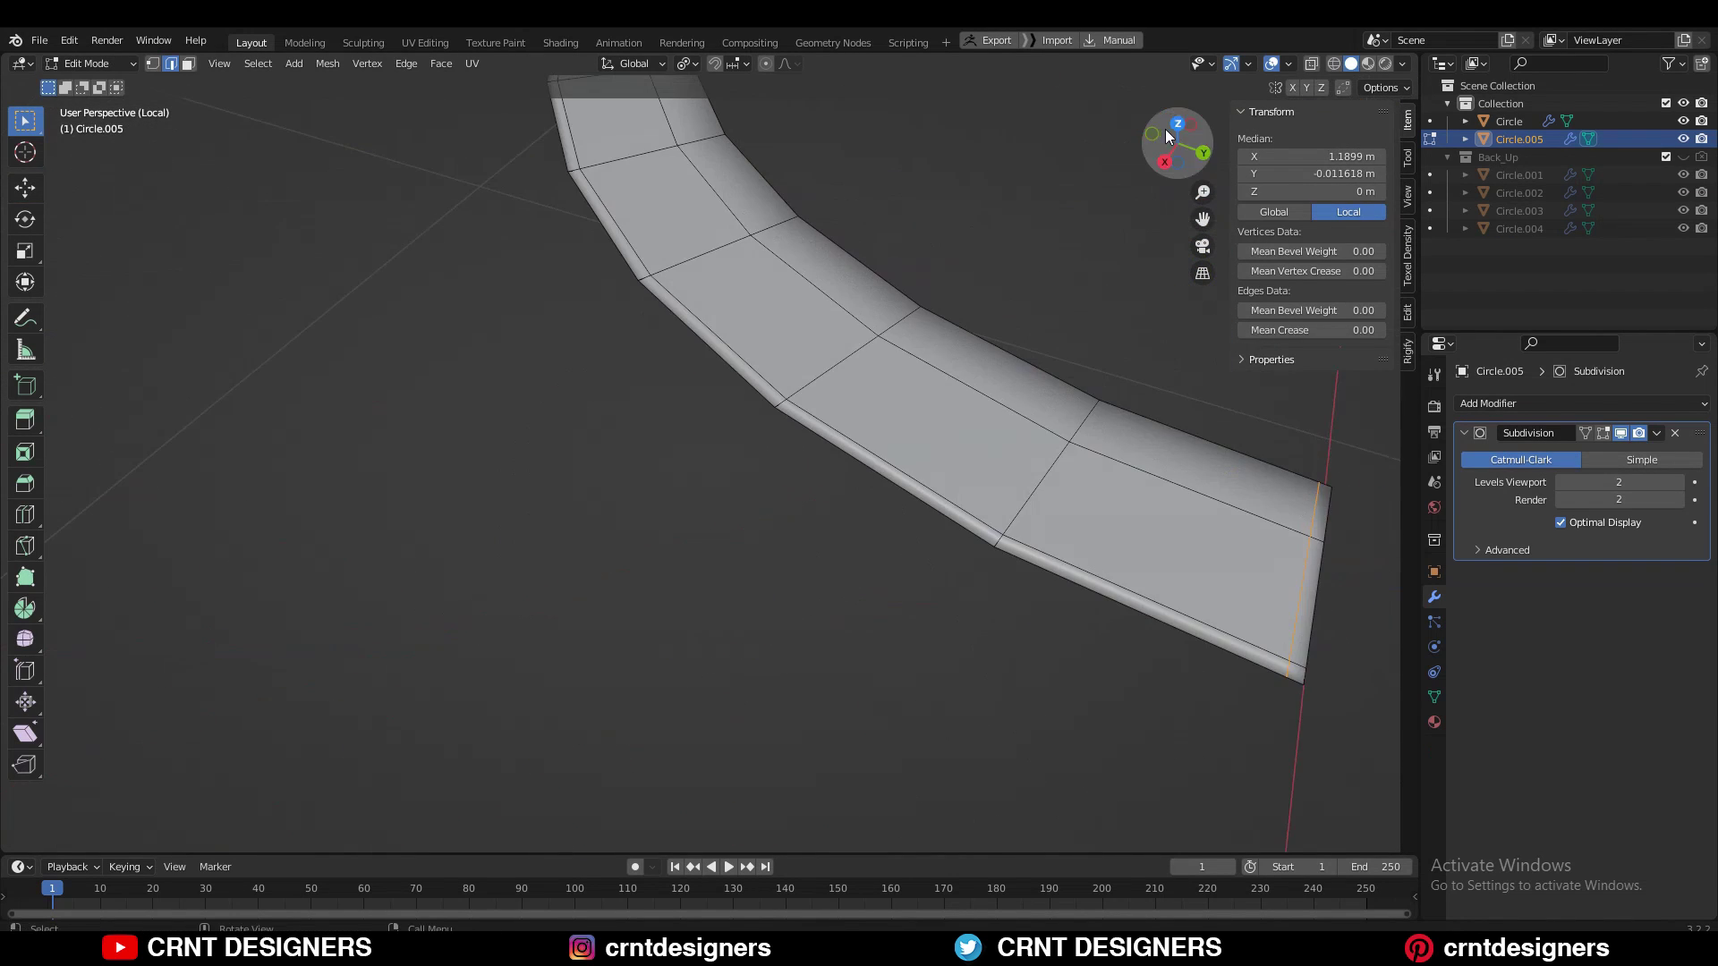
pyautogui.click(1172, 128)
# Symmetrize the half-ring from +X to -X and view it from above
pyautogui.click(327, 62)
pyautogui.click(363, 338)
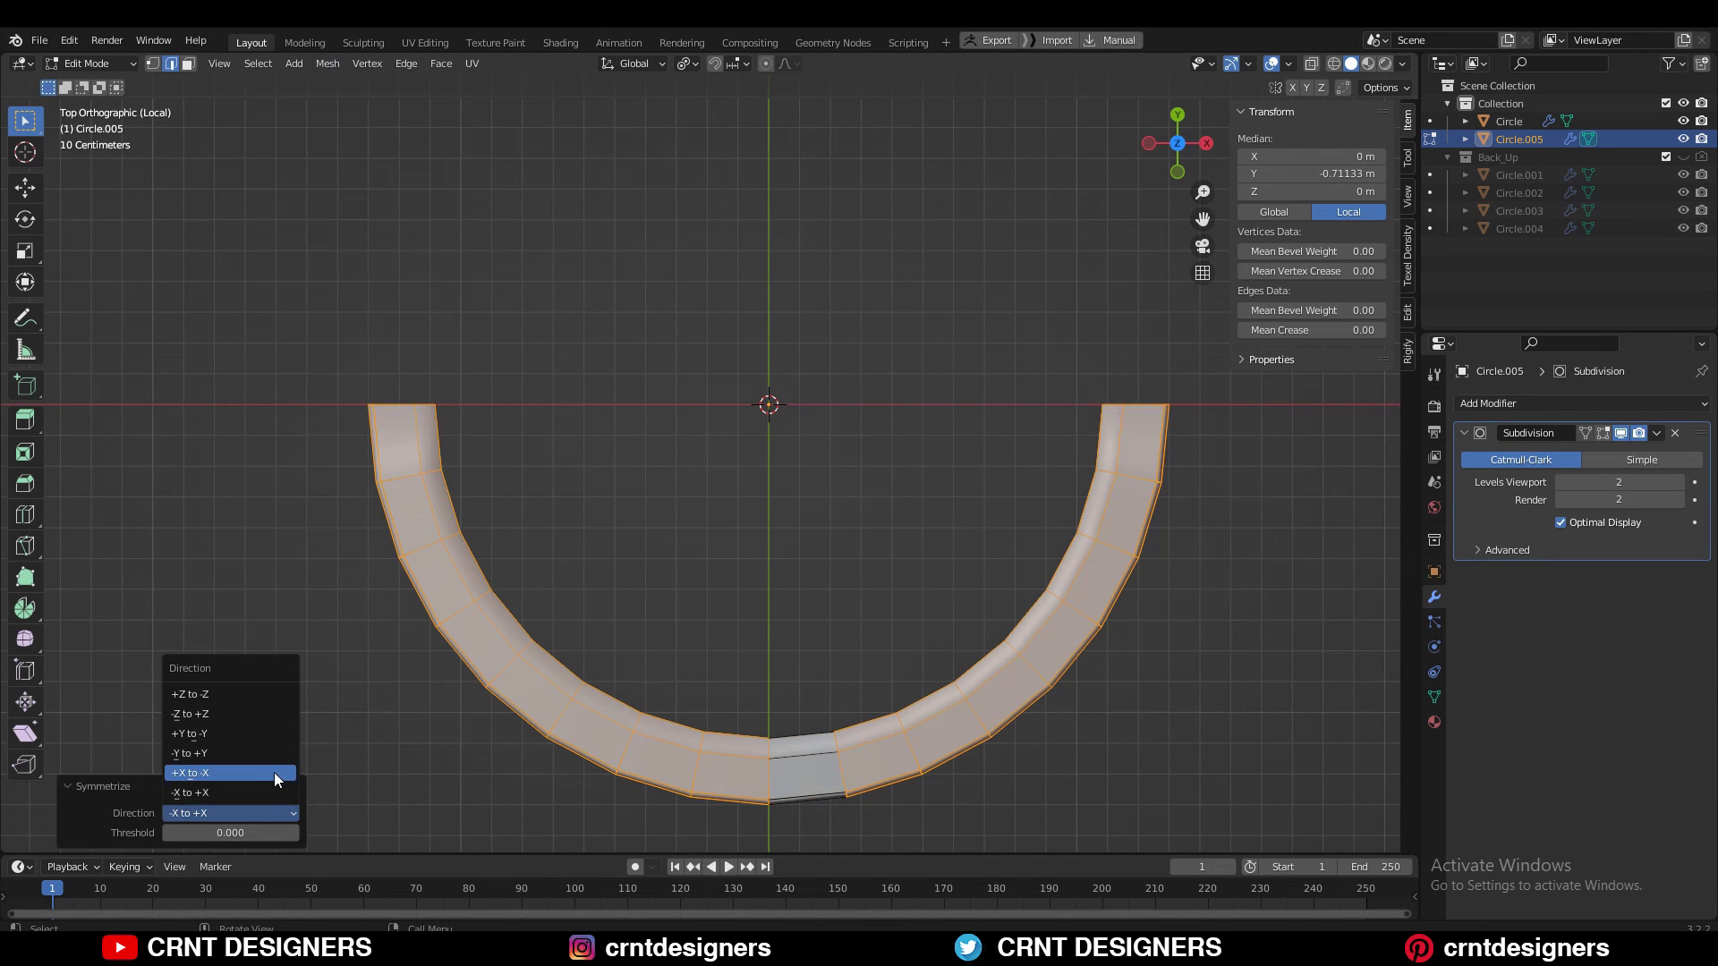
pyautogui.click(271, 777)
pyautogui.press('Tab')
pyautogui.moveTo(272, 775); pyautogui.dragTo(851, 571, button='middle')
pyautogui.scroll(5, 851, 571)
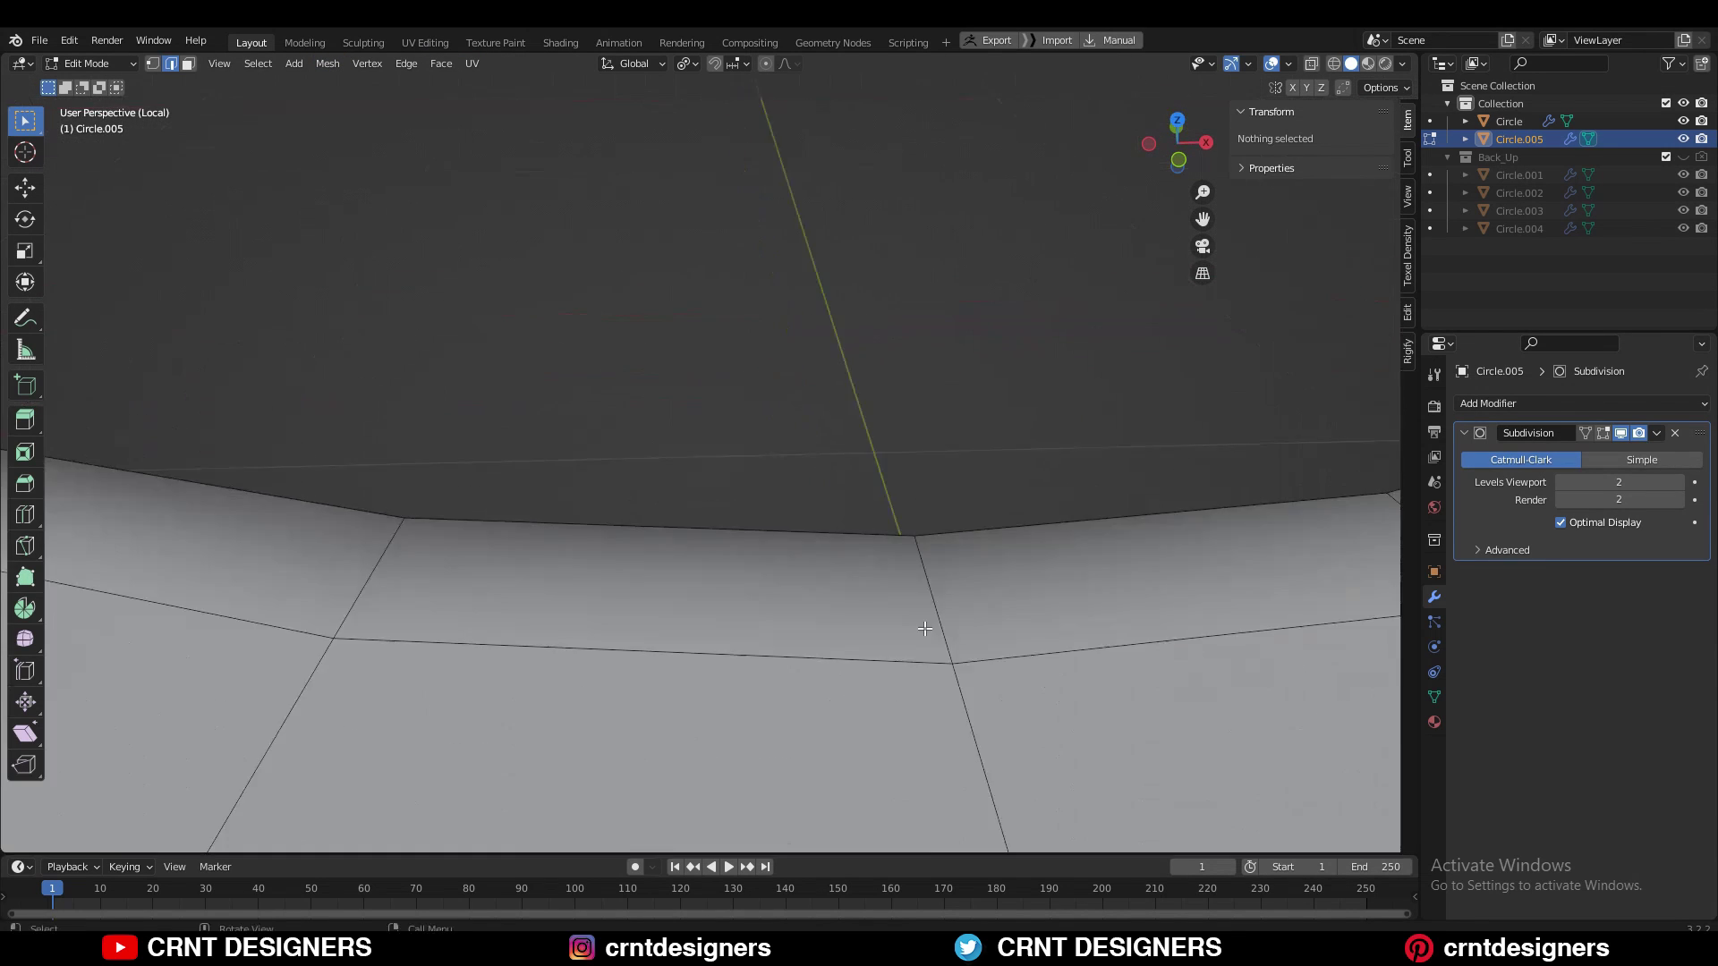
pyautogui.press('KP_7')
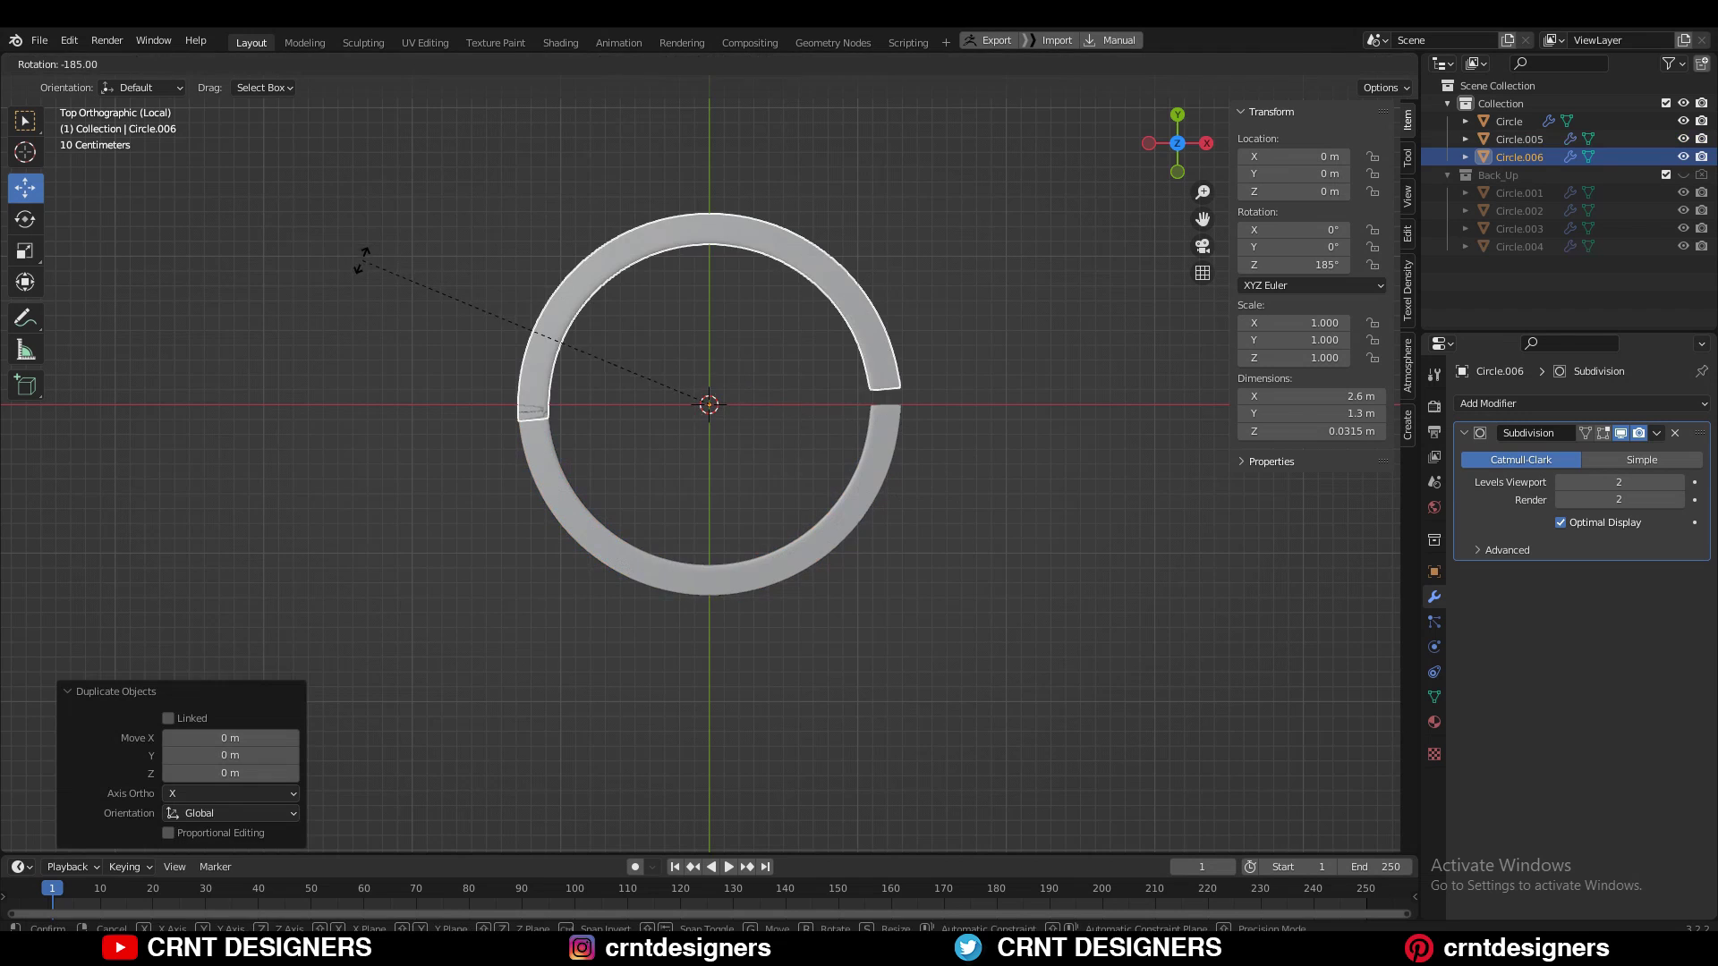
# Select both half-ring strips and scale their thickness, then select the main plaque
pyautogui.moveTo(963, 315); pyautogui.dragTo(1039, 304, button='middle')
pyautogui.scroll(5, 1036, 311)
pyautogui.keyDown('shift'); pyautogui.click(578, 592); pyautogui.keyUp('shift')
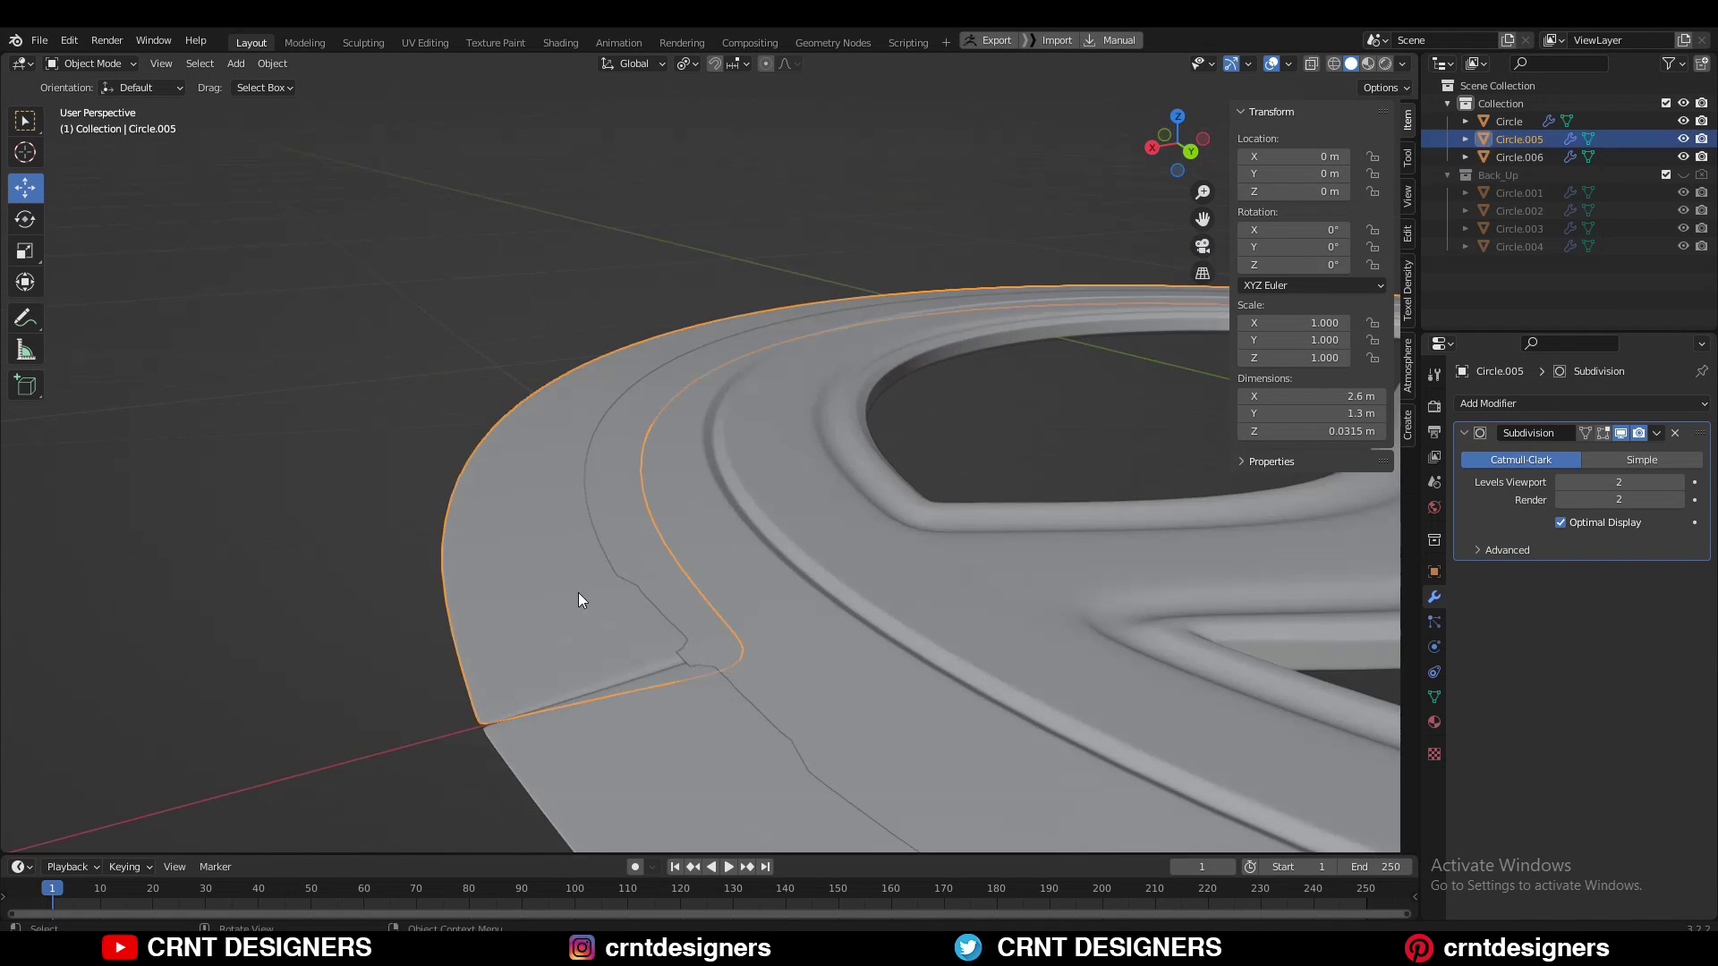
pyautogui.press('s')
pyautogui.moveTo(715, 358); pyautogui.dragTo(662, 222, button='middle')
pyautogui.click(644, 238)
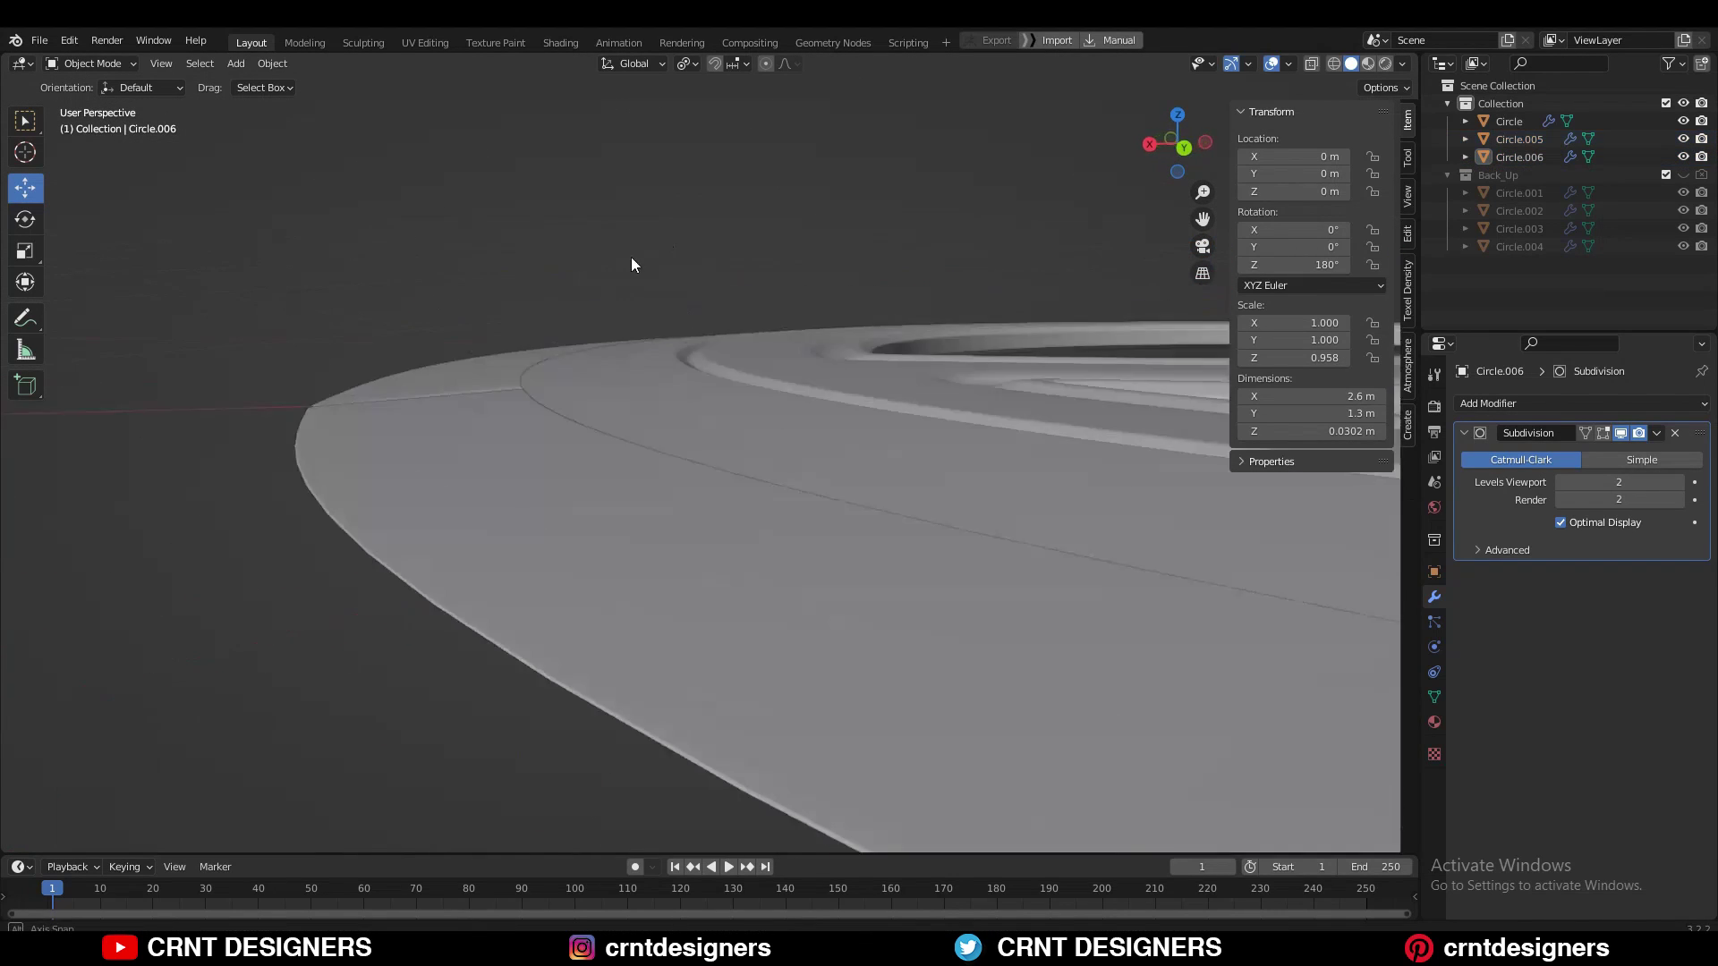
pyautogui.scroll(4, 861, 330)
pyautogui.scroll(-2, 866, 329)
pyautogui.scroll(-3, 868, 313)
pyautogui.click(930, 303)
# Bevel the isolated plaque's outer bottom rim loop to 0.00331 m
pyautogui.press('KP_Divide')
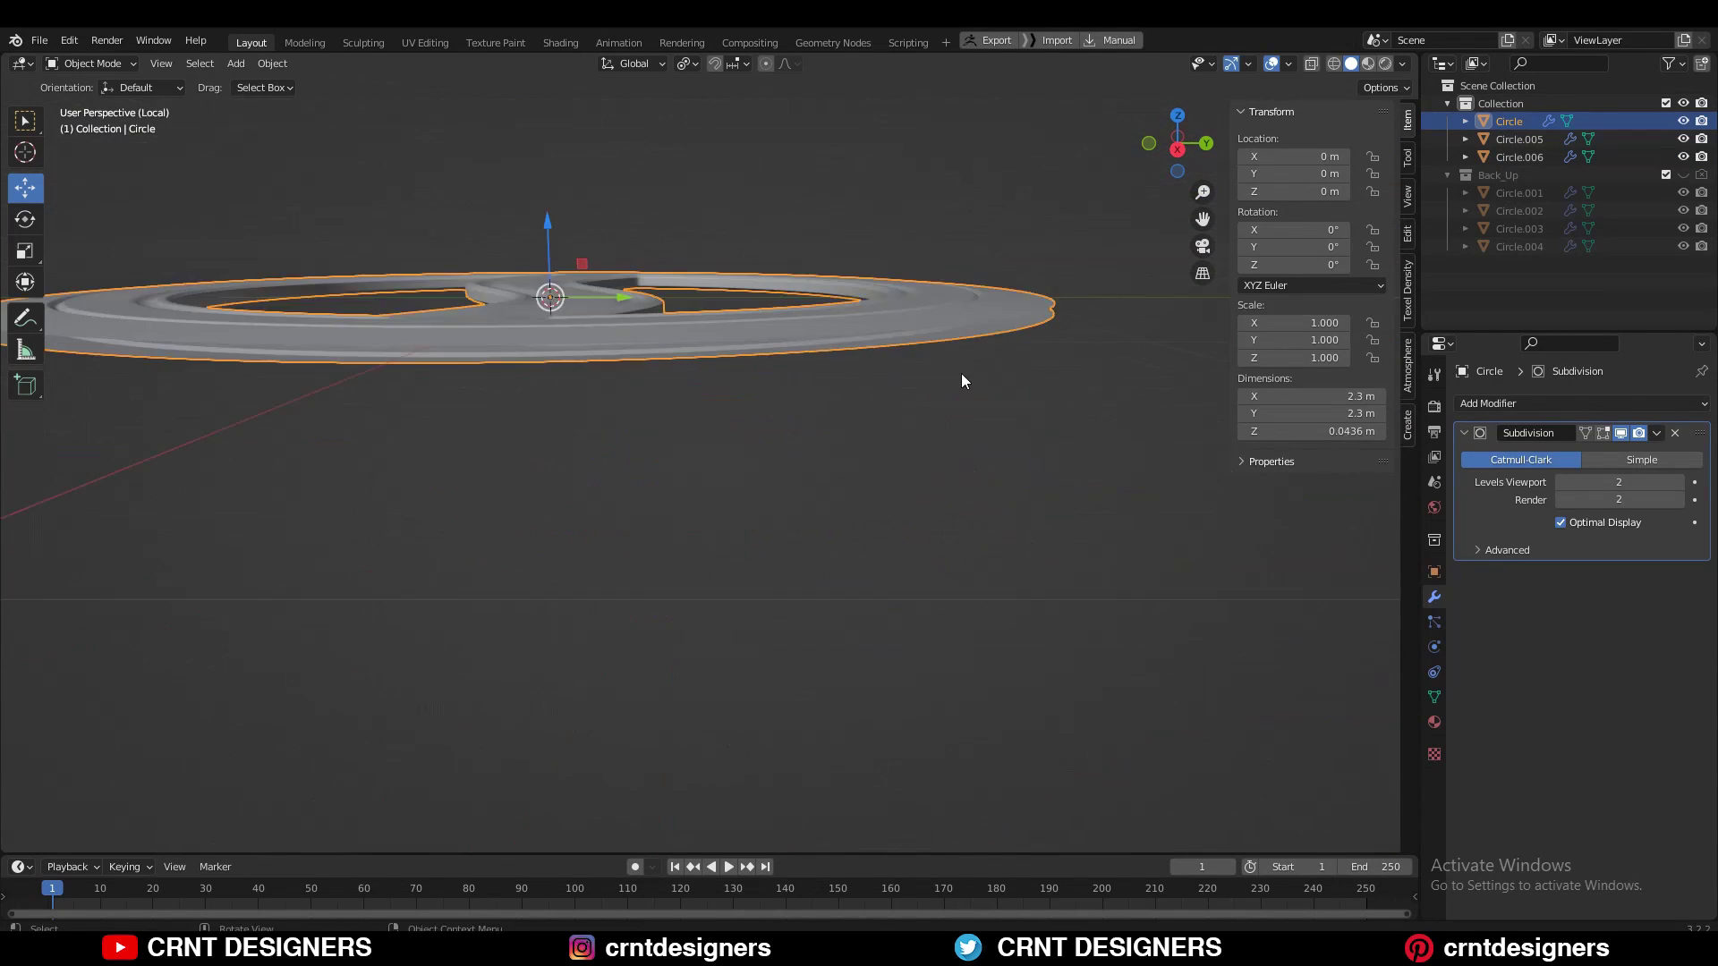
pyautogui.press('Tab')
pyautogui.scroll(4, 1039, 490)
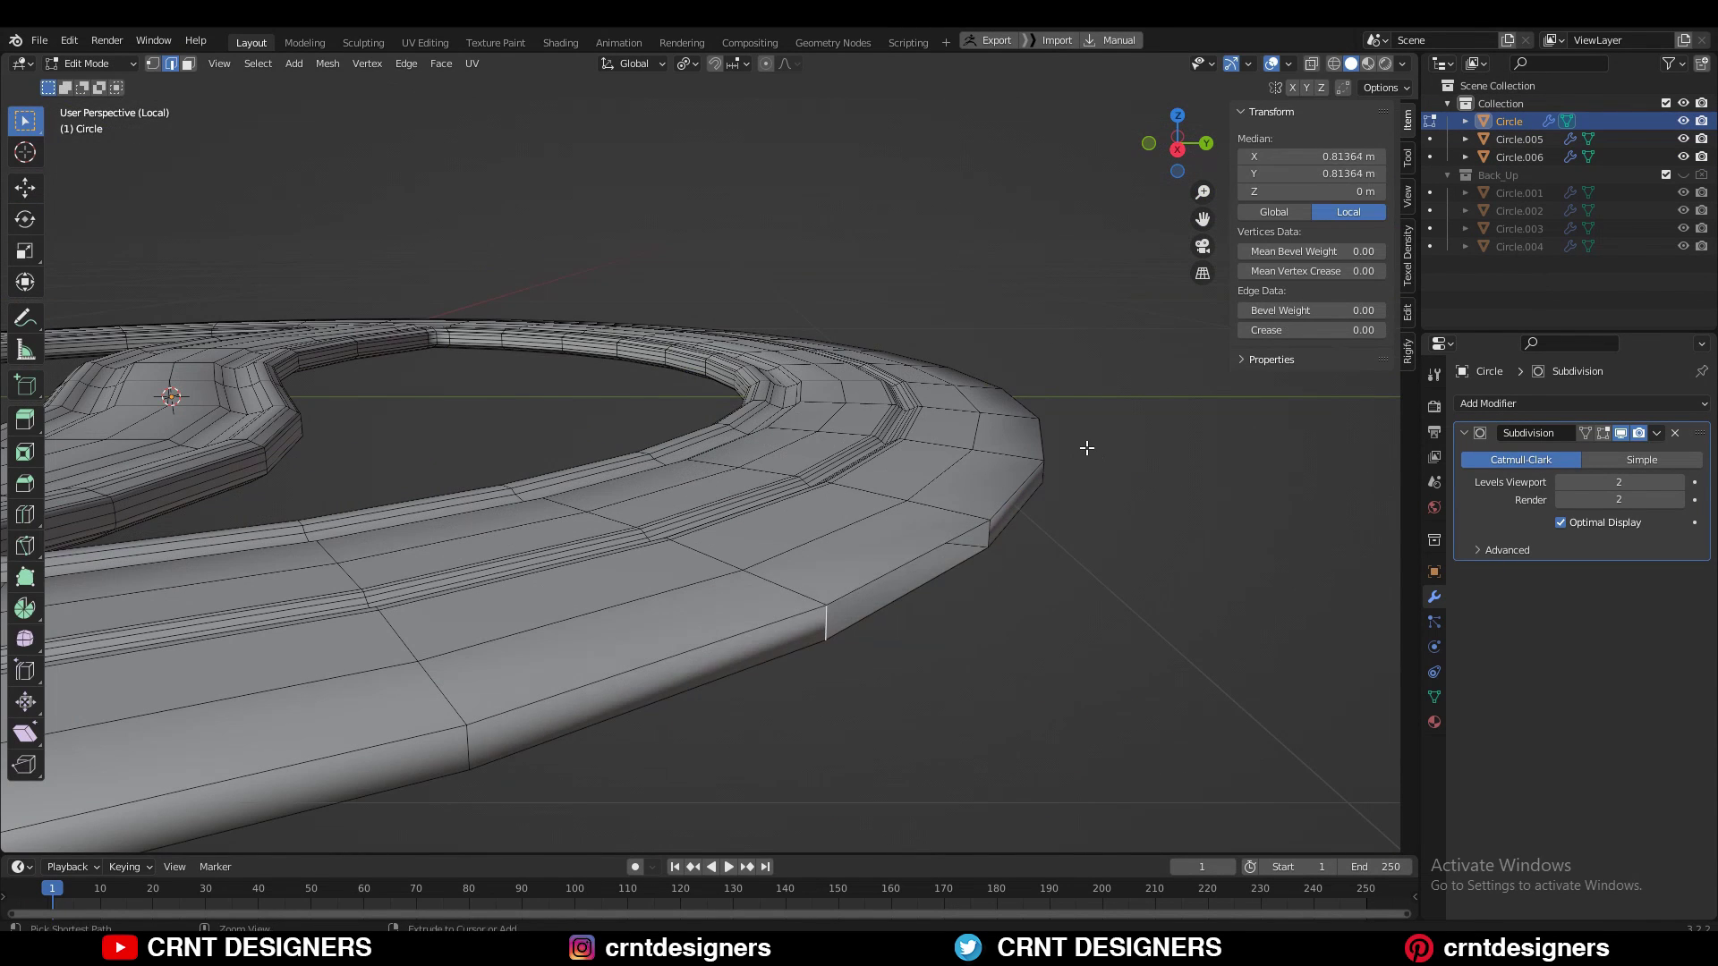
pyautogui.moveTo(1085, 455); pyautogui.dragTo(1154, 484, button='middle')
pyautogui.keyDown('alt'); pyautogui.click(1154, 492); pyautogui.keyUp('alt')
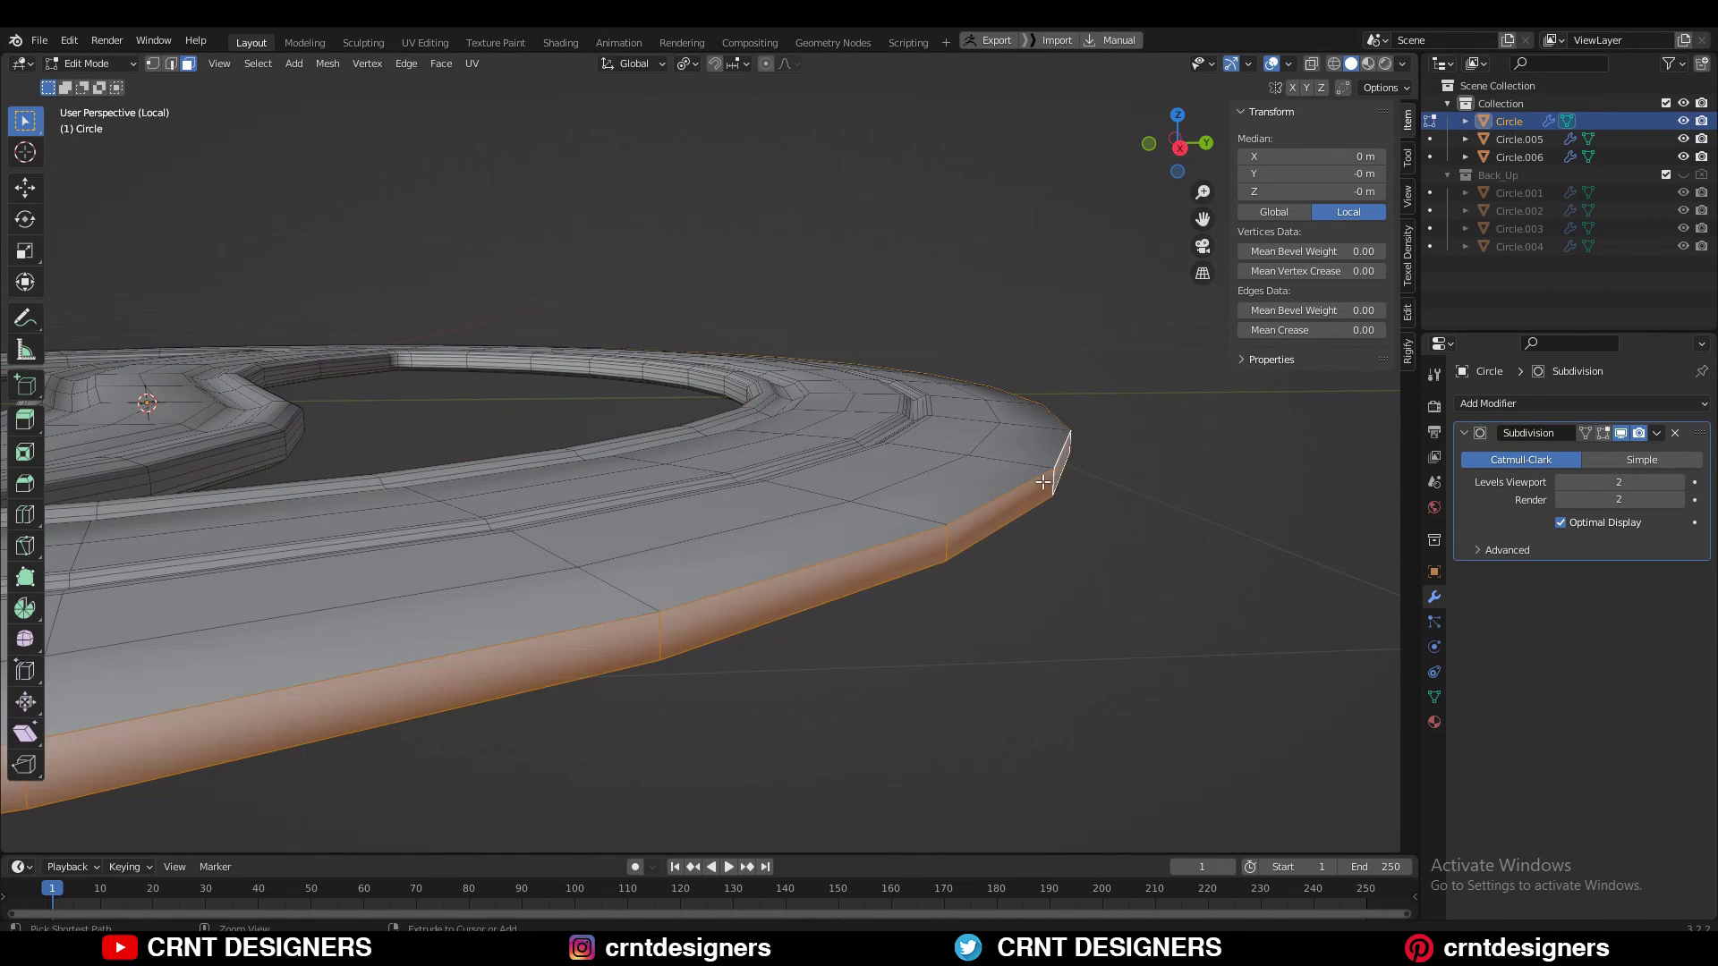
pyautogui.click(207, 601)
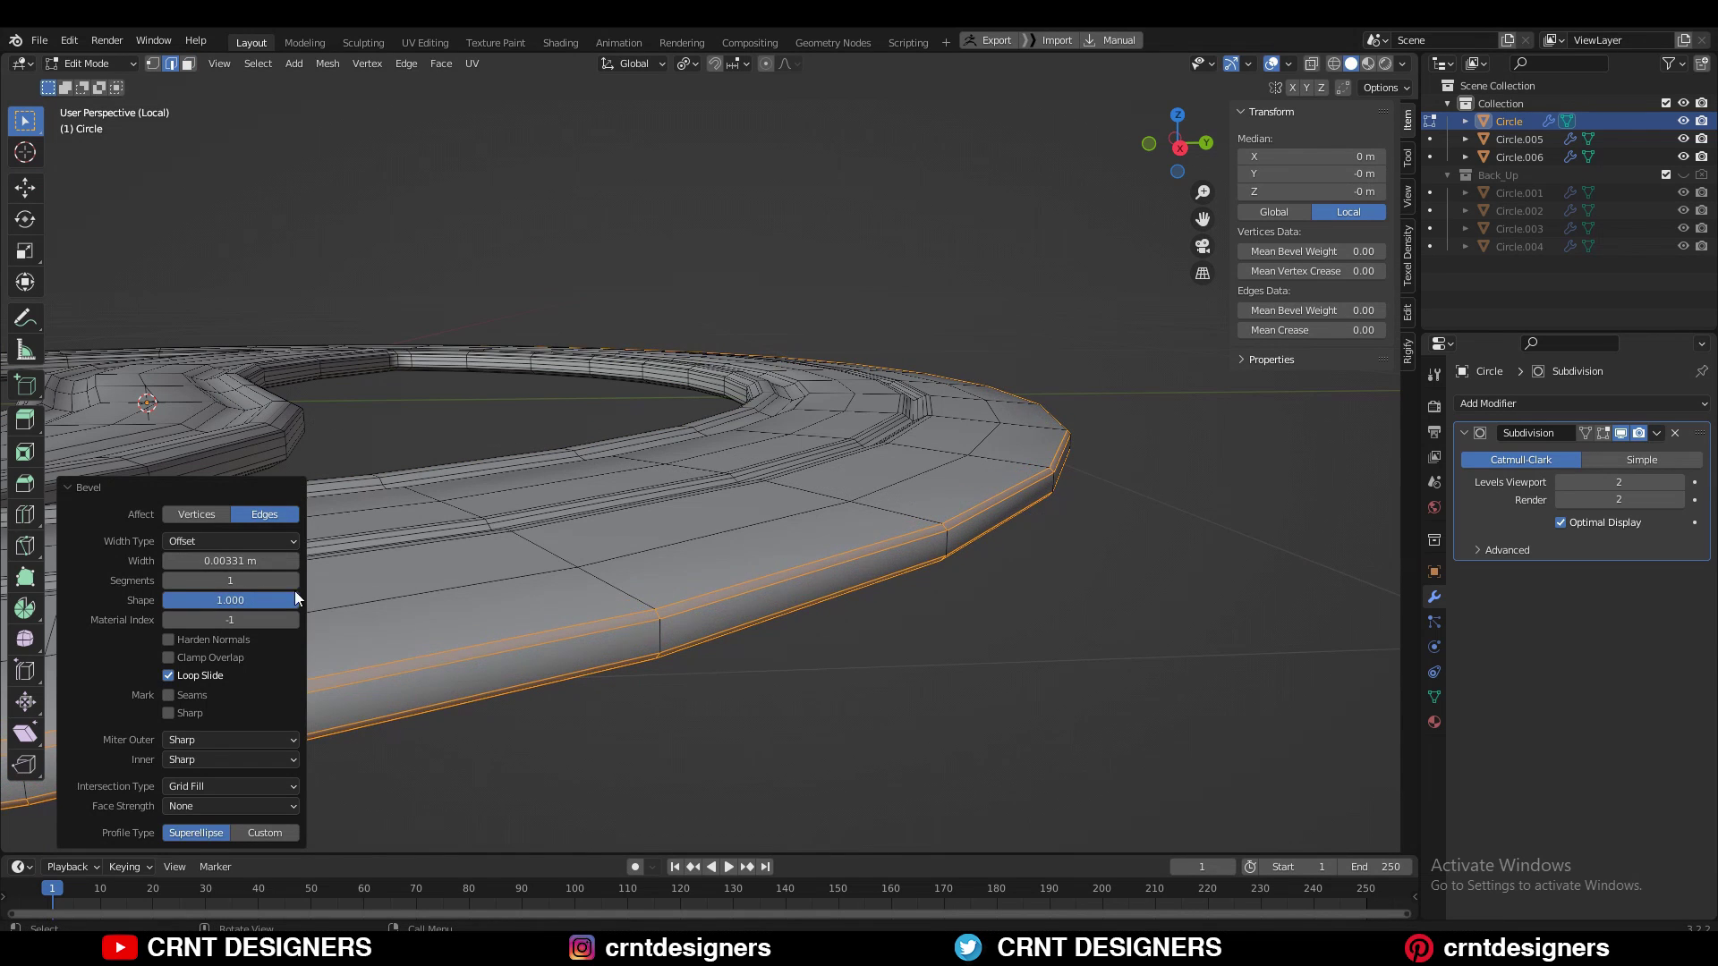
# Return to Object Mode with the full scene and select both outer ring strips
pyautogui.press('Tab')
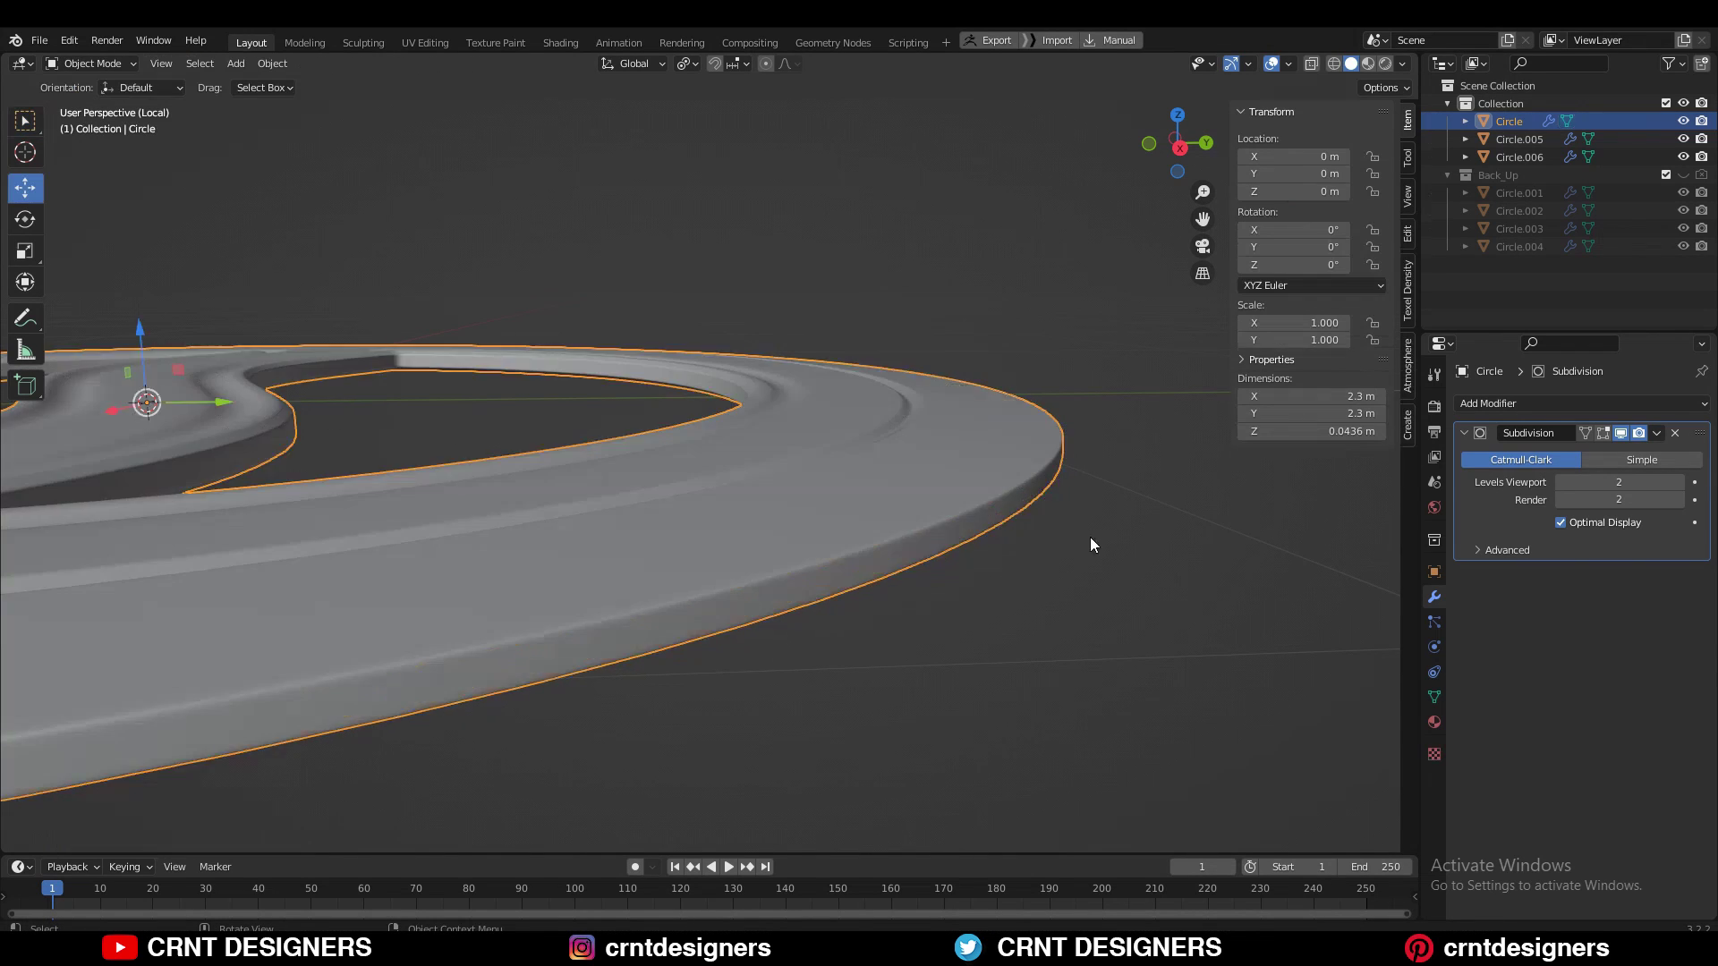
pyautogui.press('KP_Divide')
pyautogui.scroll(4, 566, 528)
pyautogui.click(805, 339)
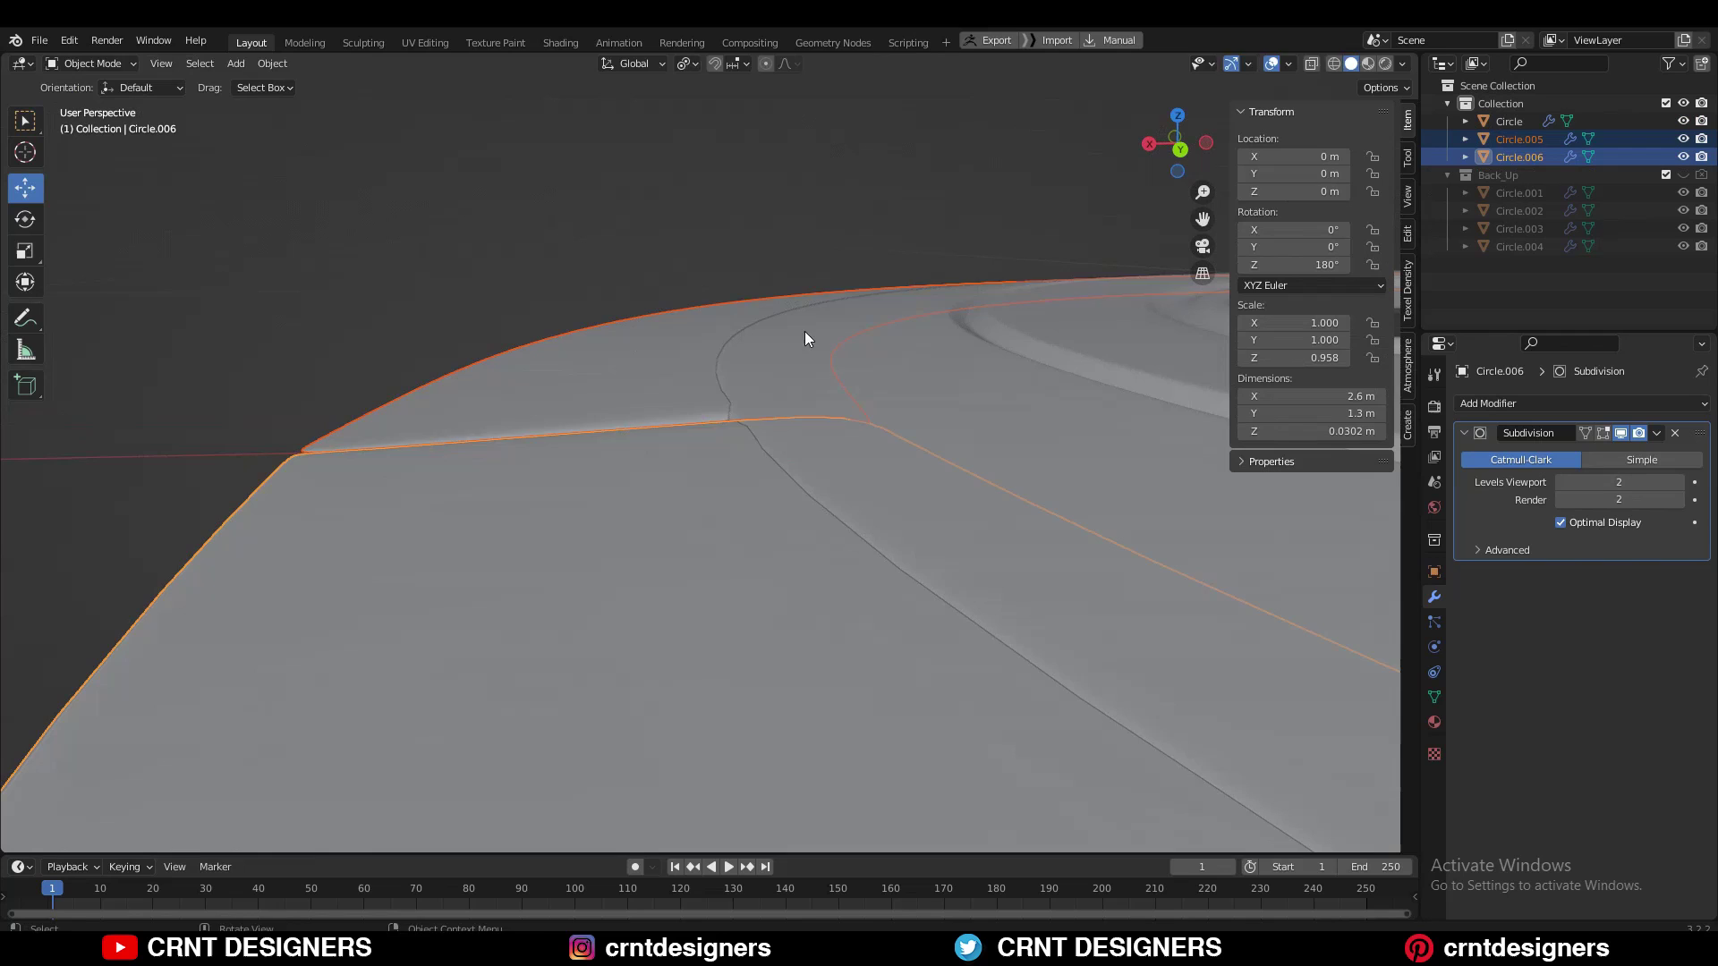
# Set the outer ring strips to 0.781 Z scale and select one half-ring strip
pyautogui.click(1061, 376)
pyautogui.moveTo(734, 363); pyautogui.dragTo(613, 310, button='middle')
pyautogui.click(803, 410)
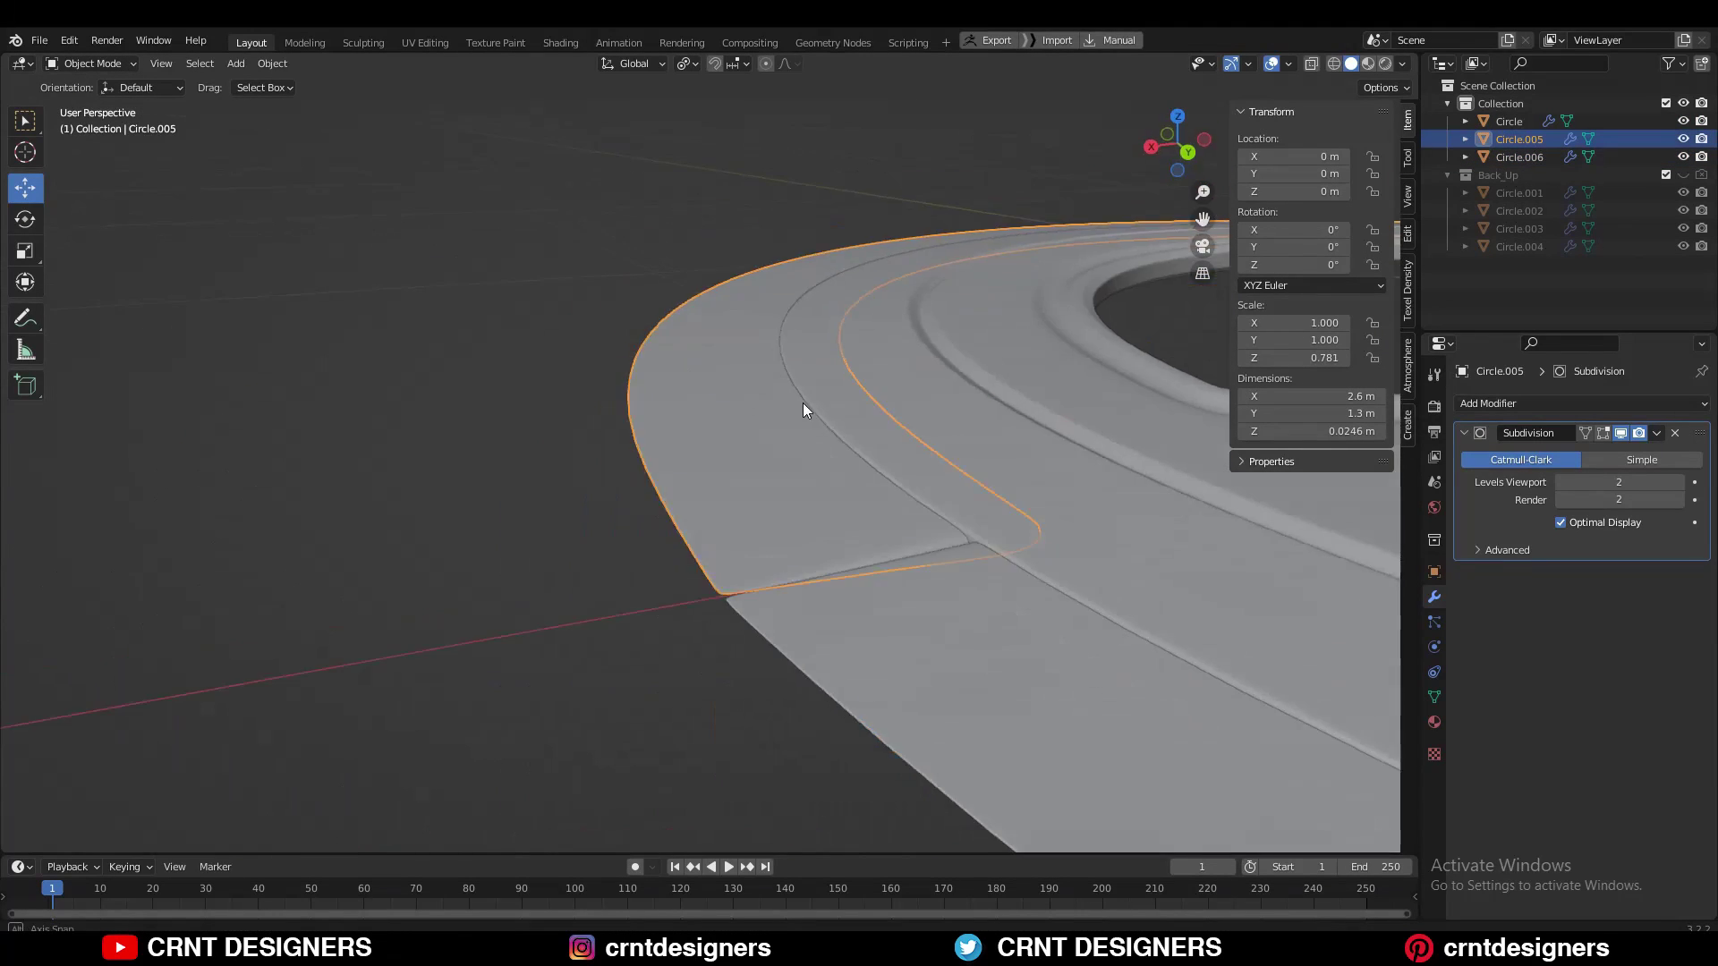
pyautogui.click(1177, 116)
pyautogui.scroll(-3, 745, 422)
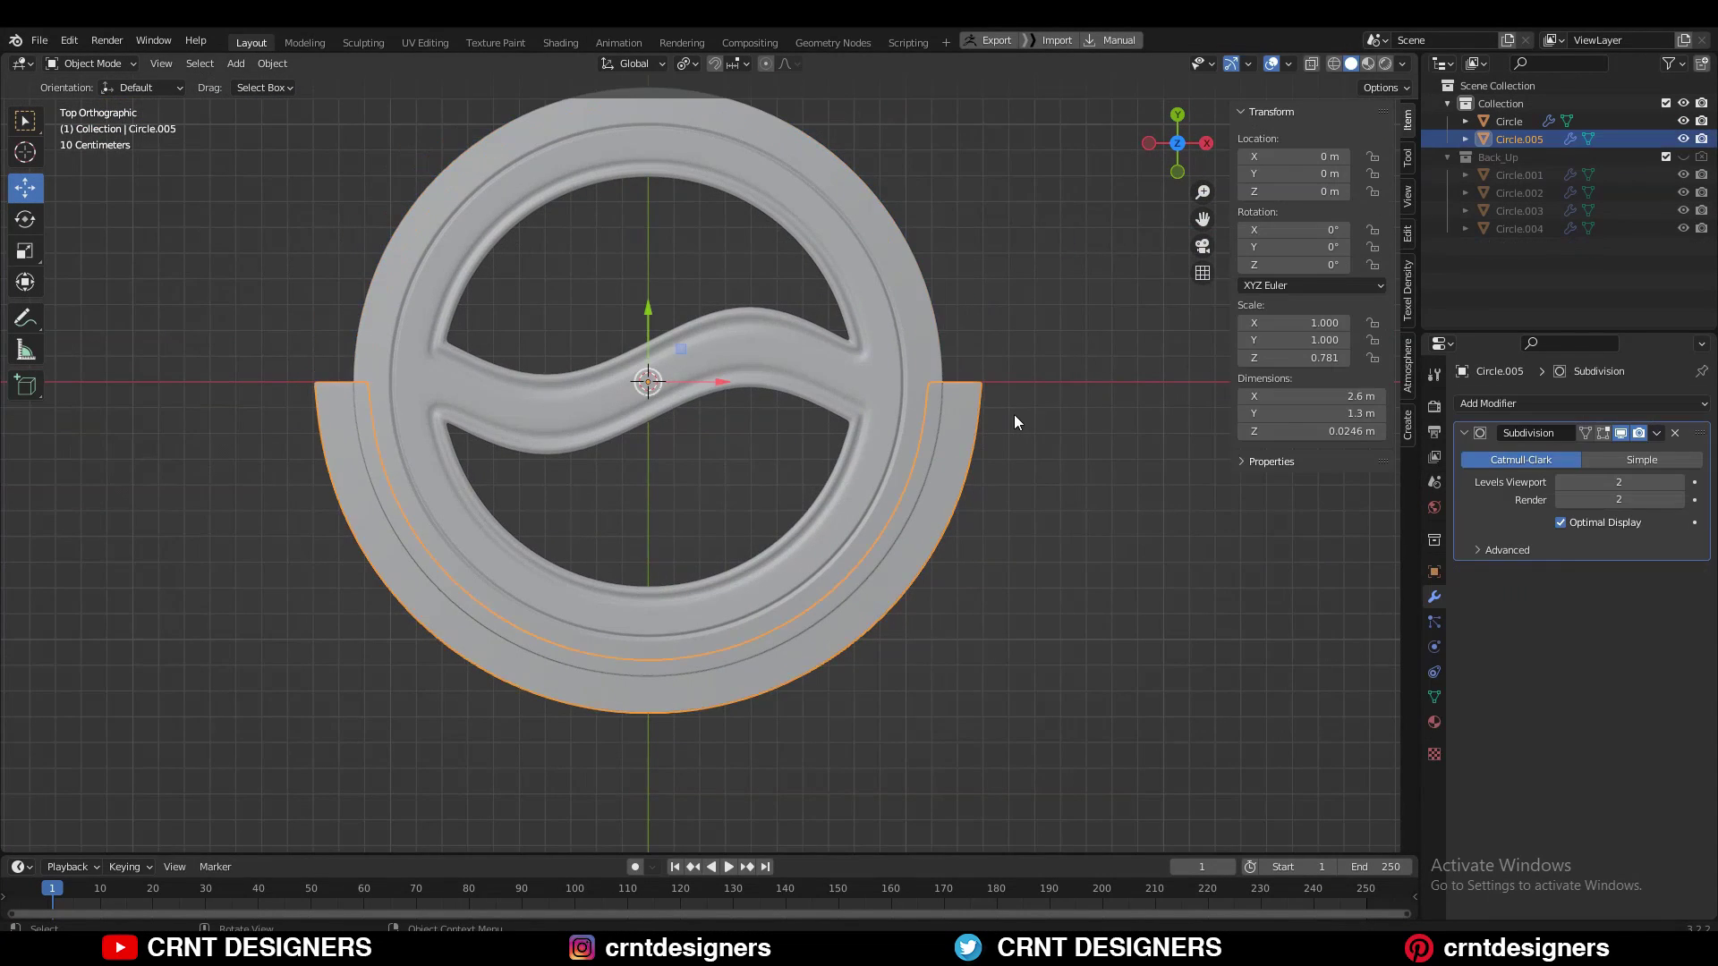
# Isolate the half-ring strip and edge-slide its end edge up to taper it to a point
pyautogui.press('KP_Divide')
pyautogui.moveTo(1015, 420)
pyautogui.mouseDown(button='middle')
pyautogui.moveTo(698, 277)
pyautogui.moveTo(699, 447)
pyautogui.mouseUp(button='middle')
pyautogui.press('Tab')
pyautogui.scroll(3, 364, 561)
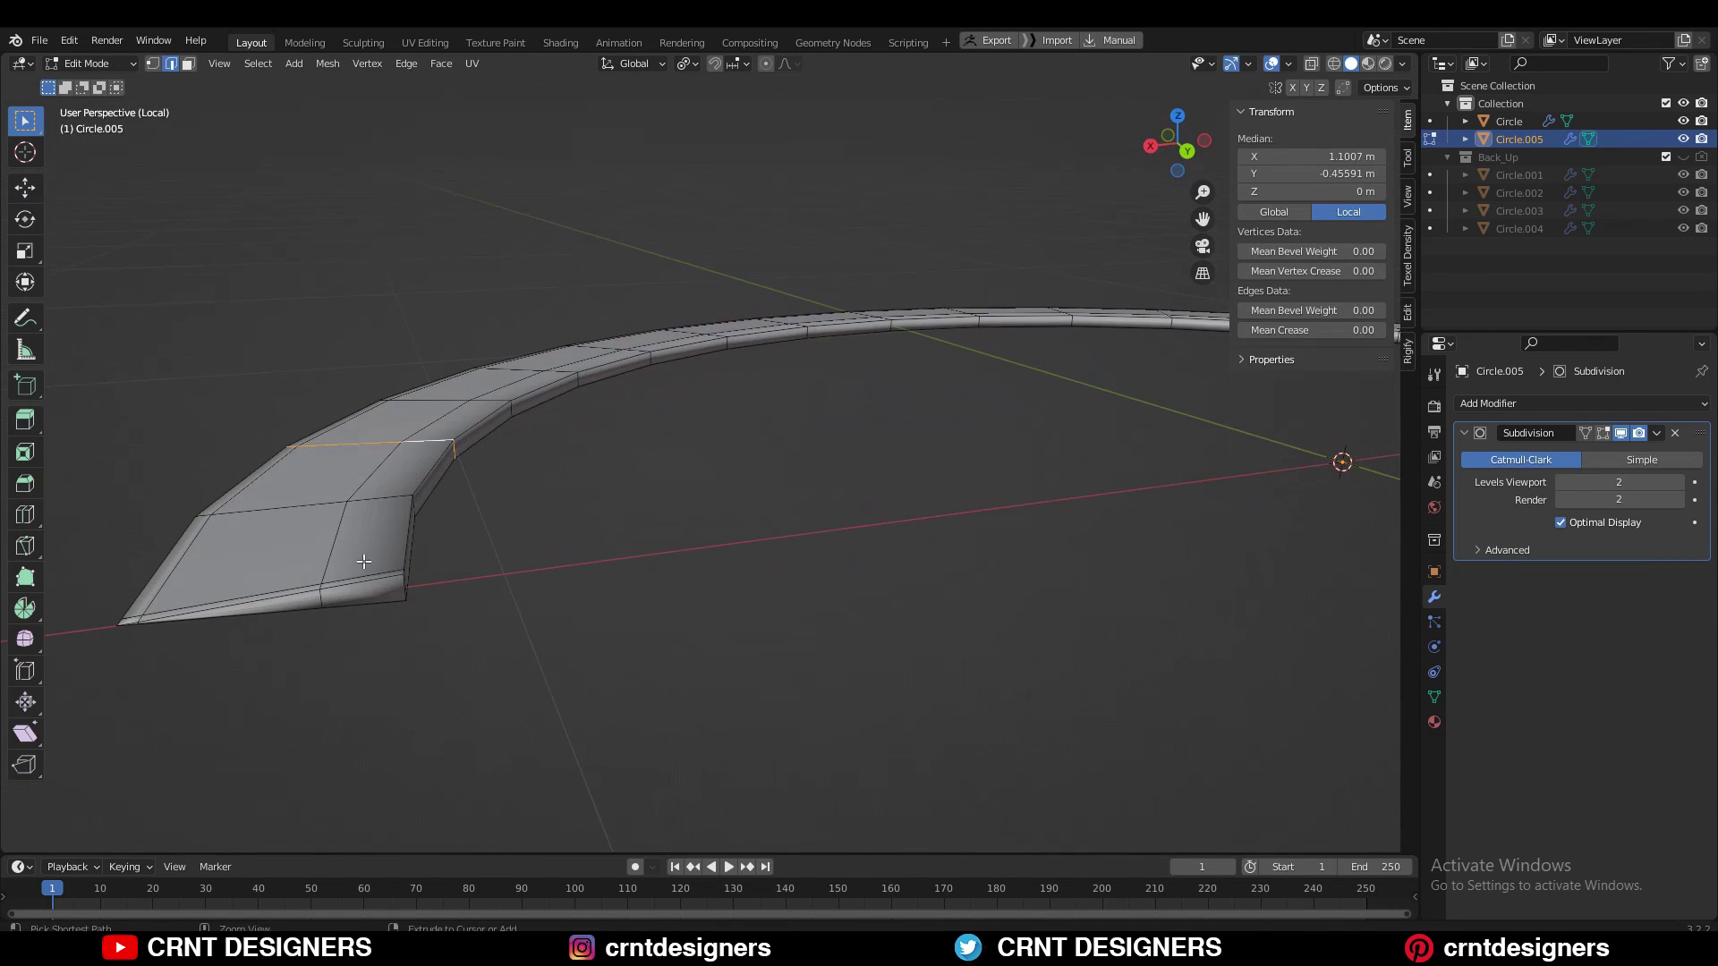
pyautogui.moveTo(578, 550)
pyautogui.mouseDown(button='middle')
pyautogui.moveTo(977, 664)
pyautogui.moveTo(855, 730)
pyautogui.mouseUp(button='middle')
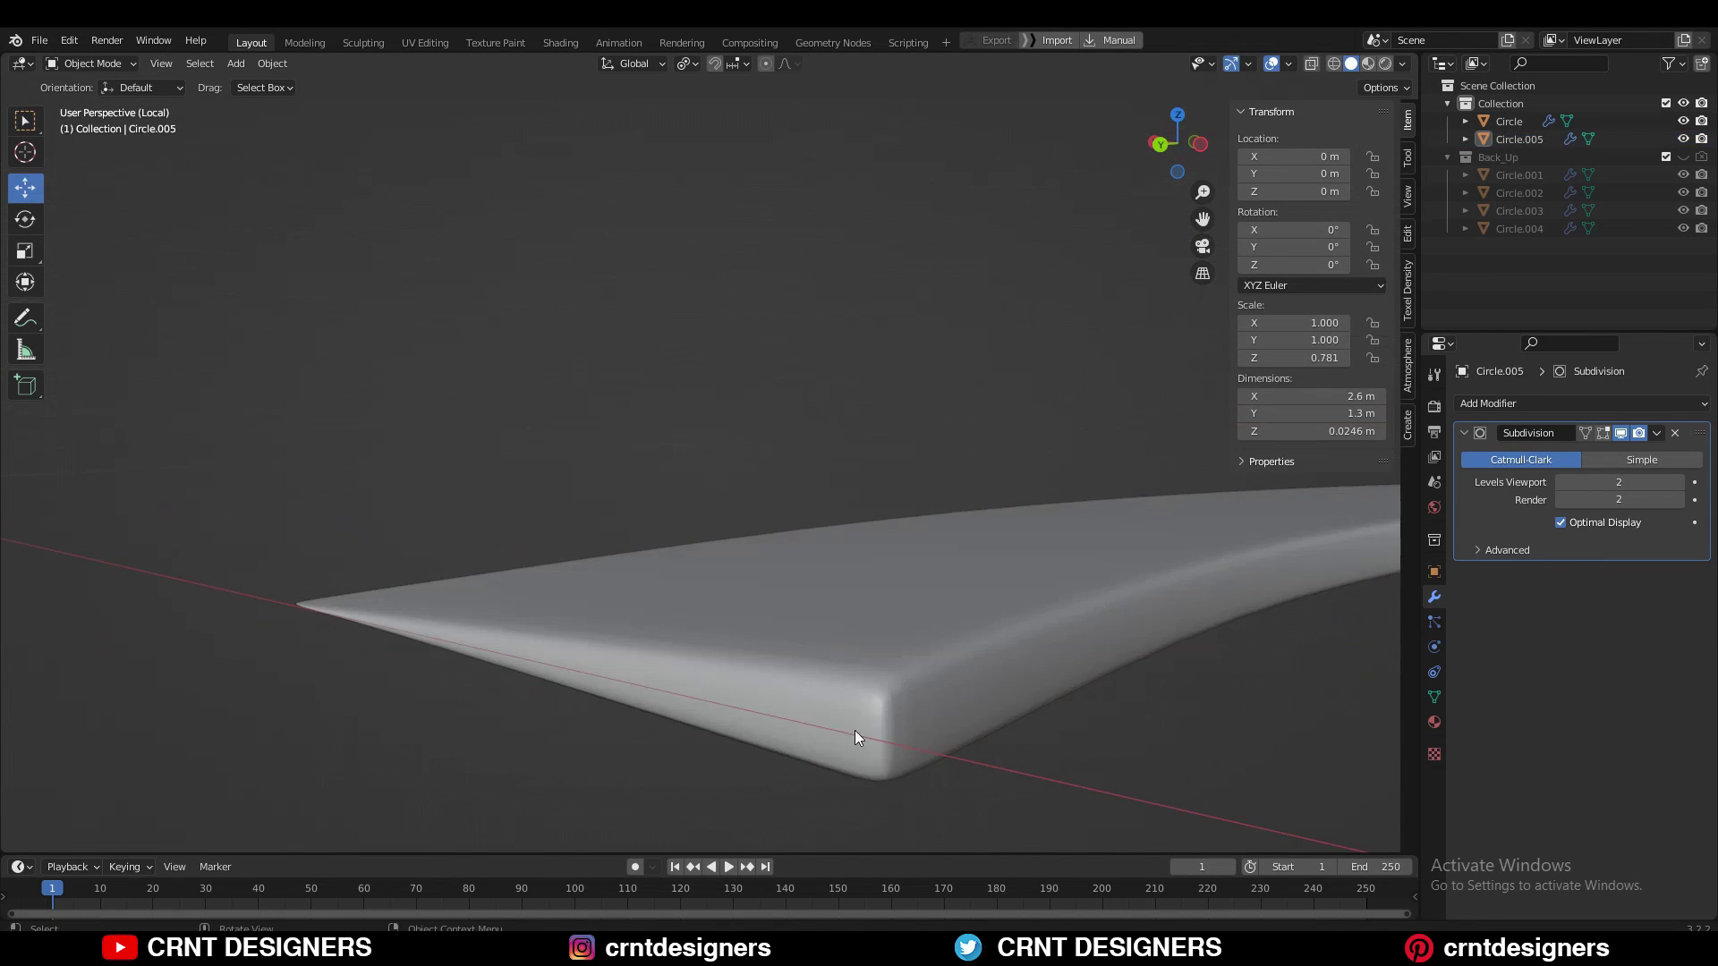
pyautogui.press('g')
pyautogui.press('g')
pyautogui.click(863, 713)
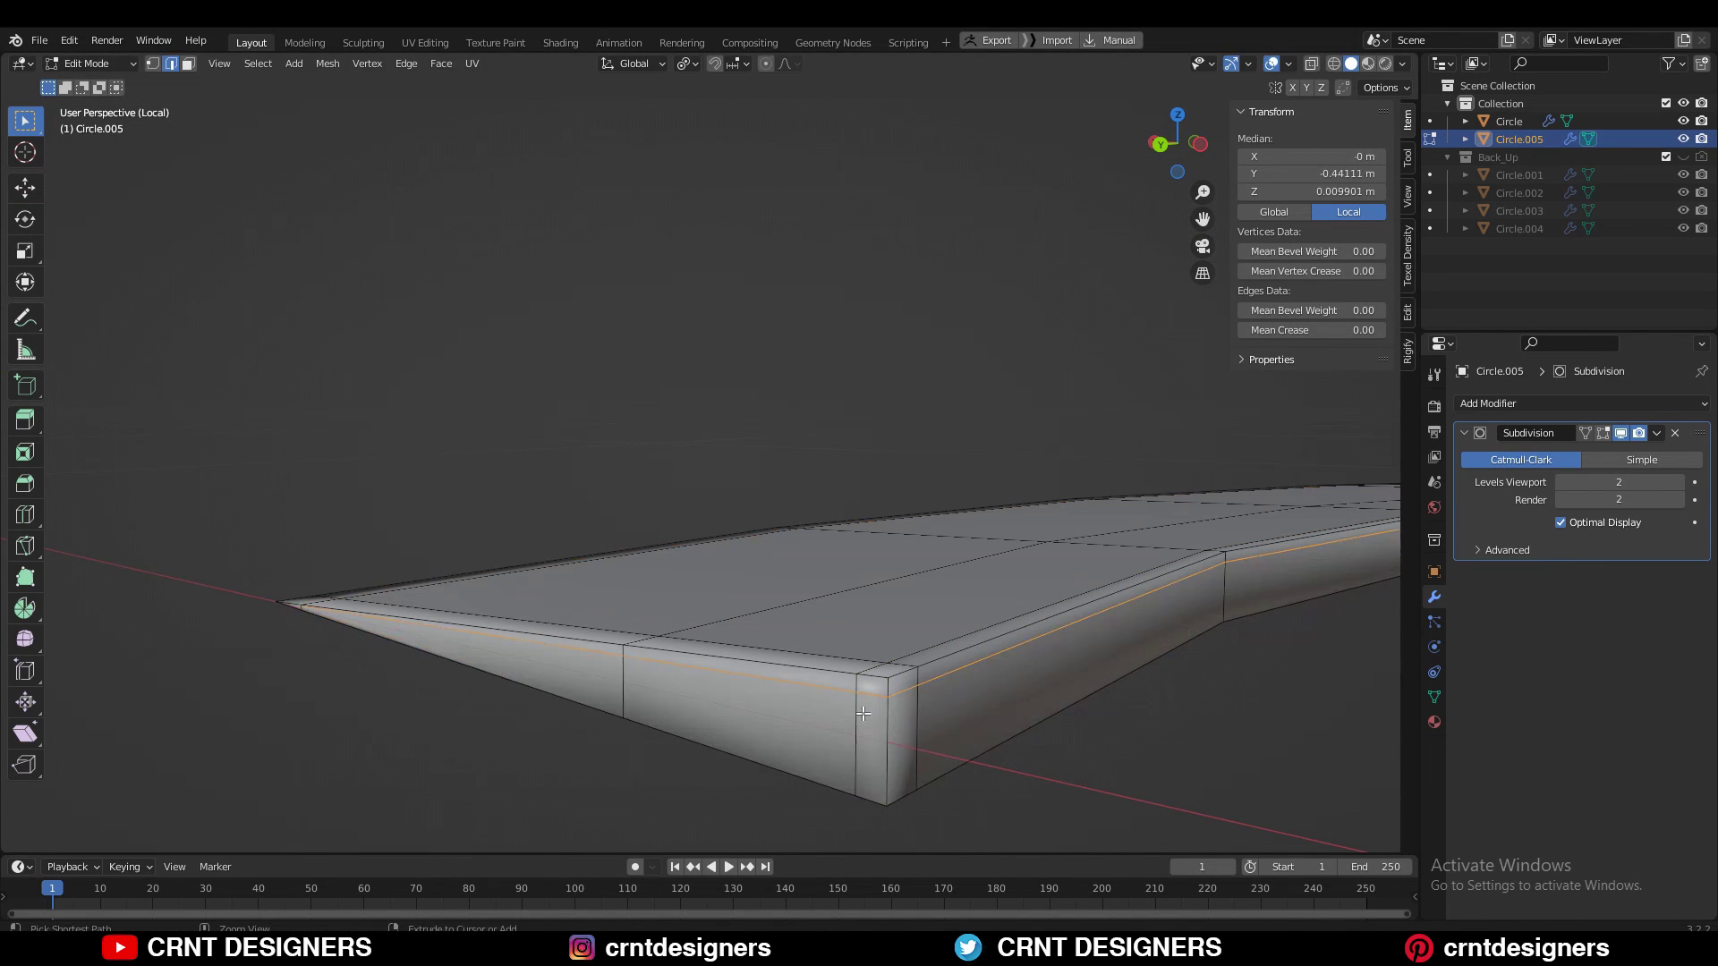
pyautogui.press('Tab')
# Restore the full scene and recreate Circle.006 as a copy rotated 180°
pyautogui.scroll(-5, 1013, 749)
pyautogui.press('KP_Divide')
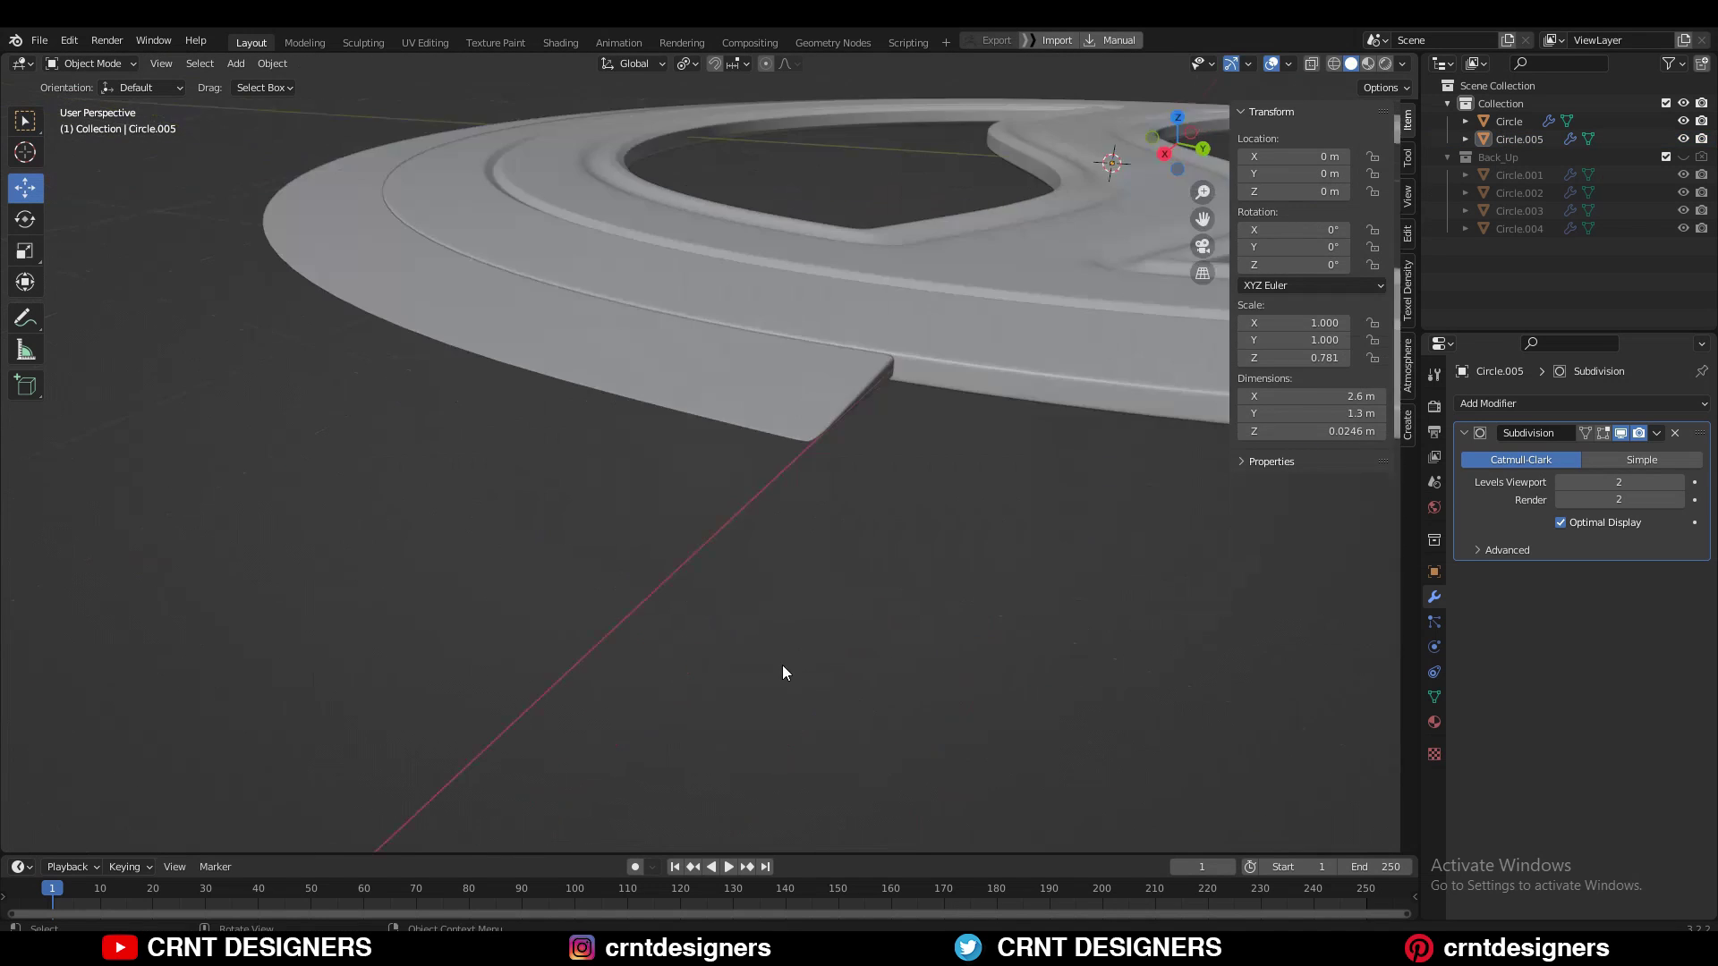
pyautogui.moveTo(782, 663); pyautogui.dragTo(868, 583, button='middle')
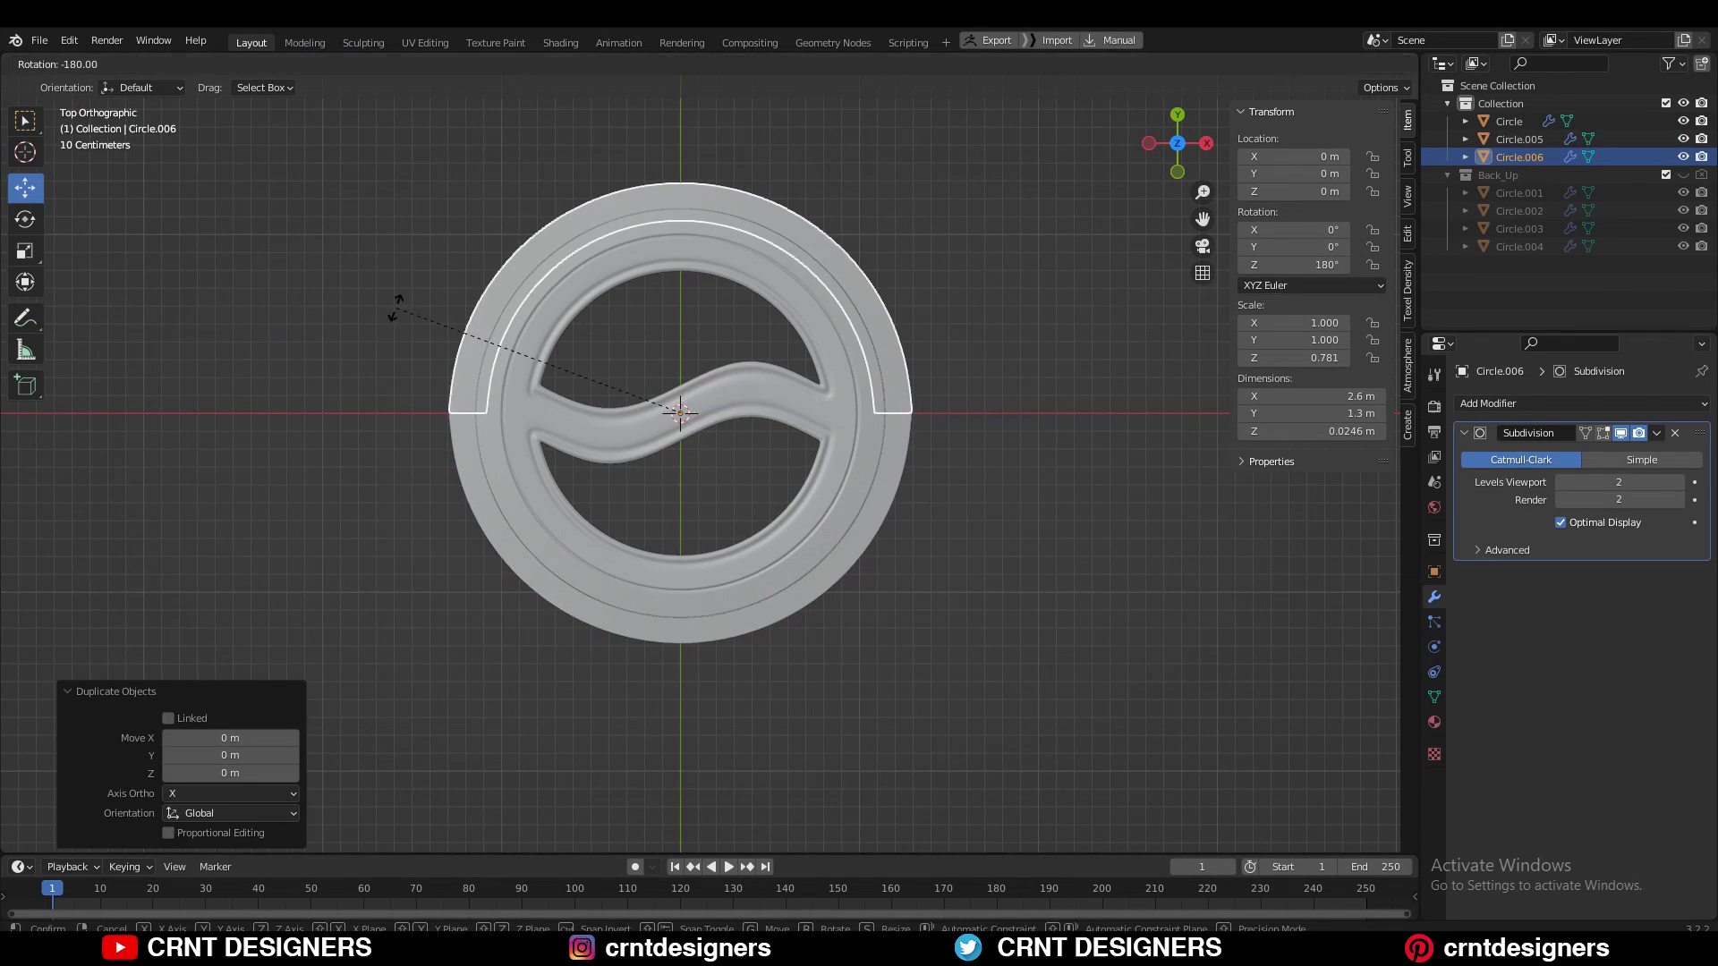
pyautogui.click(394, 307)
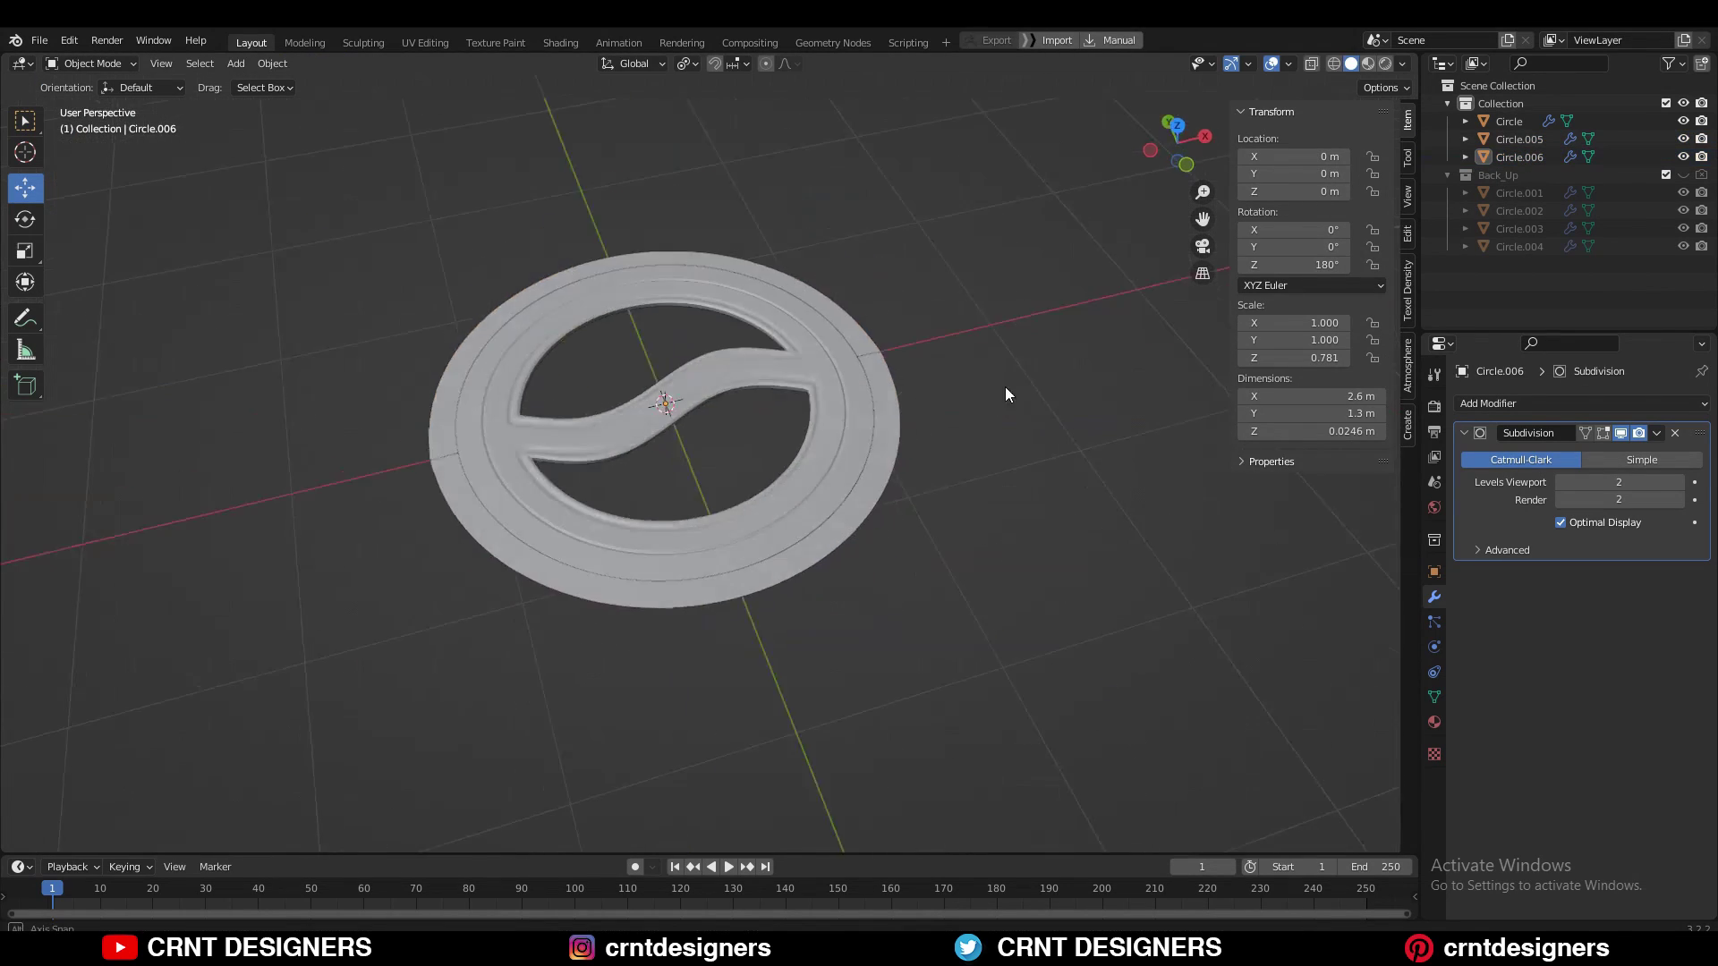
pyautogui.moveTo(1006, 386); pyautogui.dragTo(877, 447, button='middle')
pyautogui.click(879, 451)
# Isolate the plaque, scale its rim face loop to Z 1.384 and extrude along normals 0.0714 m
pyautogui.press('KP_Divide')
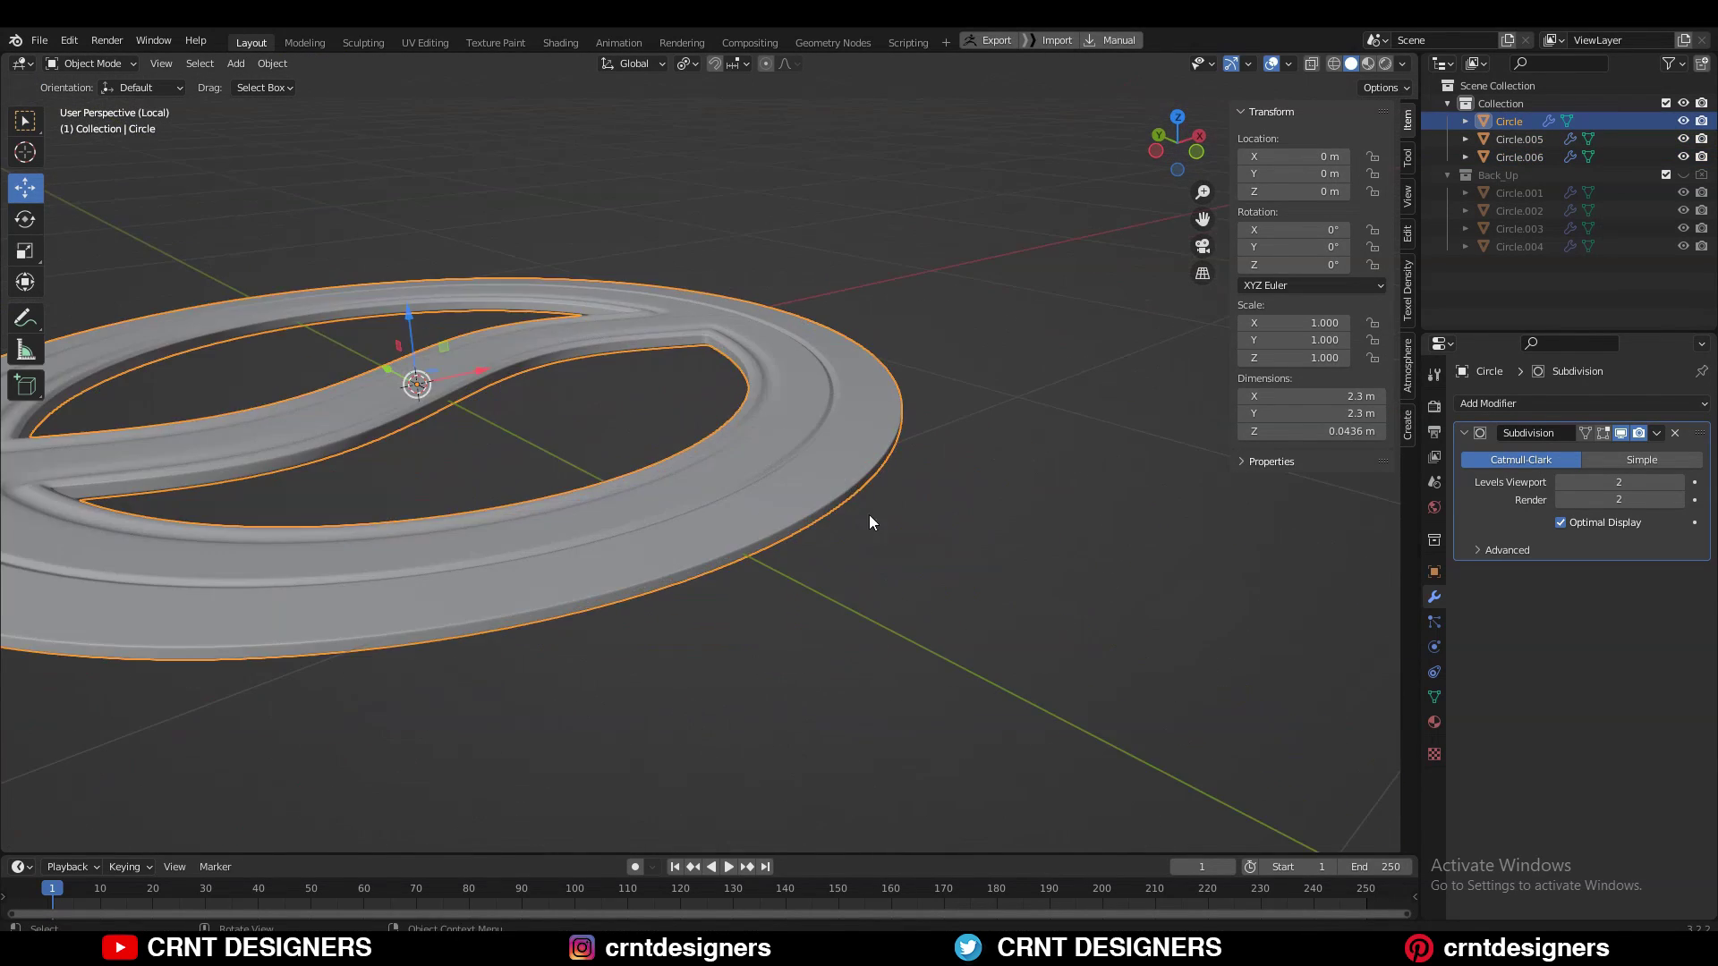
pyautogui.press('Tab')
pyautogui.scroll(3, 896, 419)
pyautogui.keyDown('alt'); pyautogui.click(1029, 585); pyautogui.keyUp('alt')
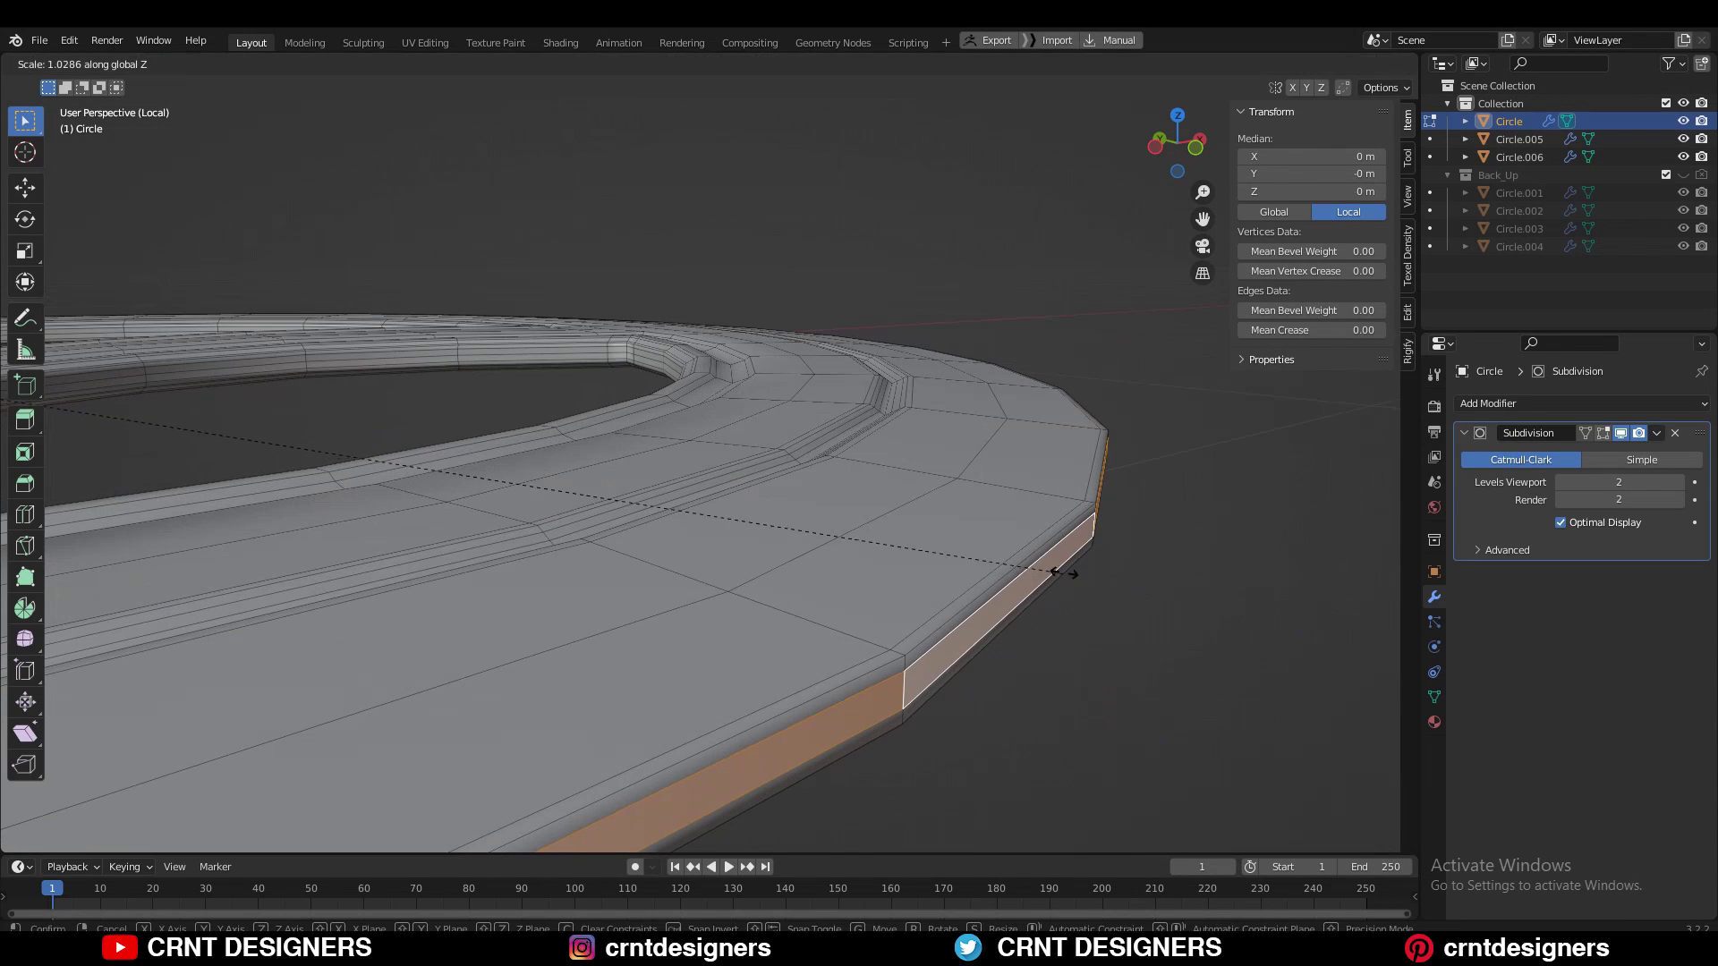
pyautogui.click(81, 588)
pyautogui.moveTo(81, 588); pyautogui.dragTo(517, 606, button='middle')
pyautogui.click(186, 500)
pyautogui.scroll(-3, 626, 536)
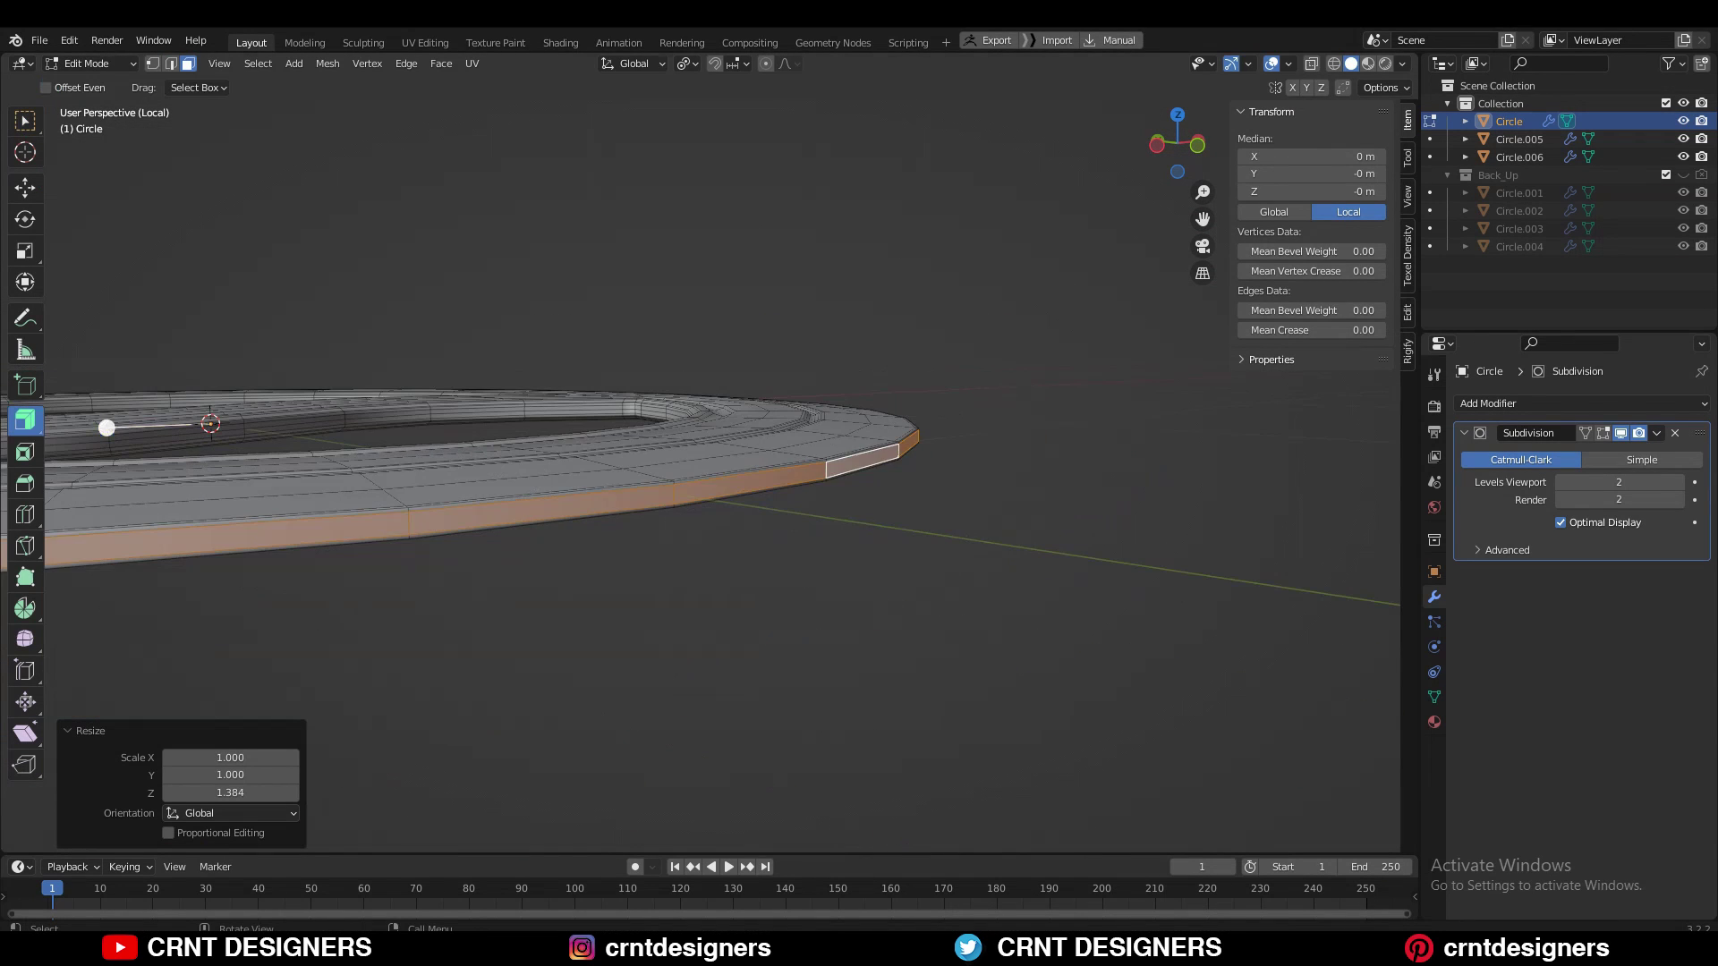
pyautogui.press('KP_7')
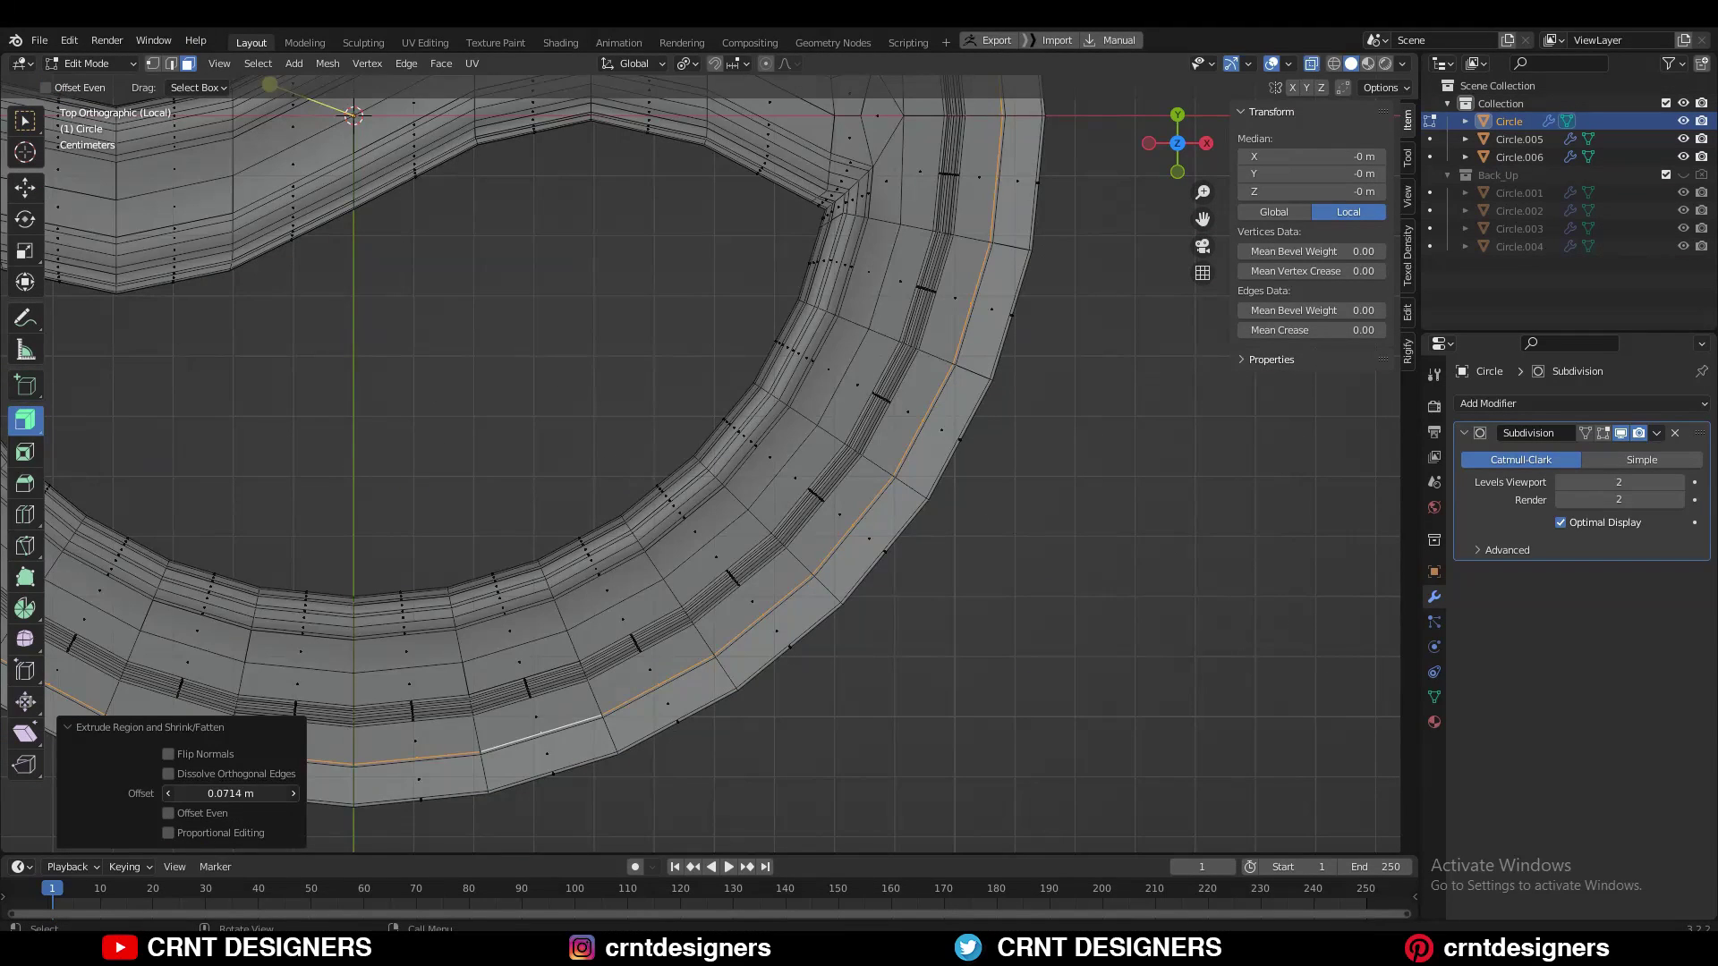
pyautogui.moveTo(895, 223)
pyautogui.mouseDown(button='middle')
pyautogui.moveTo(931, 414)
pyautogui.moveTo(623, 409)
pyautogui.moveTo(763, 491)
pyautogui.moveTo(723, 557)
pyautogui.mouseUp(button='middle')
# Inspect the widened rim in the full scene, cancelling a trial height scale
pyautogui.press('Tab')
pyautogui.press('KP_Divide')
pyautogui.moveTo(955, 617)
pyautogui.mouseDown(button='middle')
pyautogui.moveTo(1062, 491)
pyautogui.moveTo(817, 560)
pyautogui.mouseUp(button='middle')
pyautogui.press('Tab')
pyautogui.scroll(-5, 925, 436)
pyautogui.scroll(2, 895, 480)
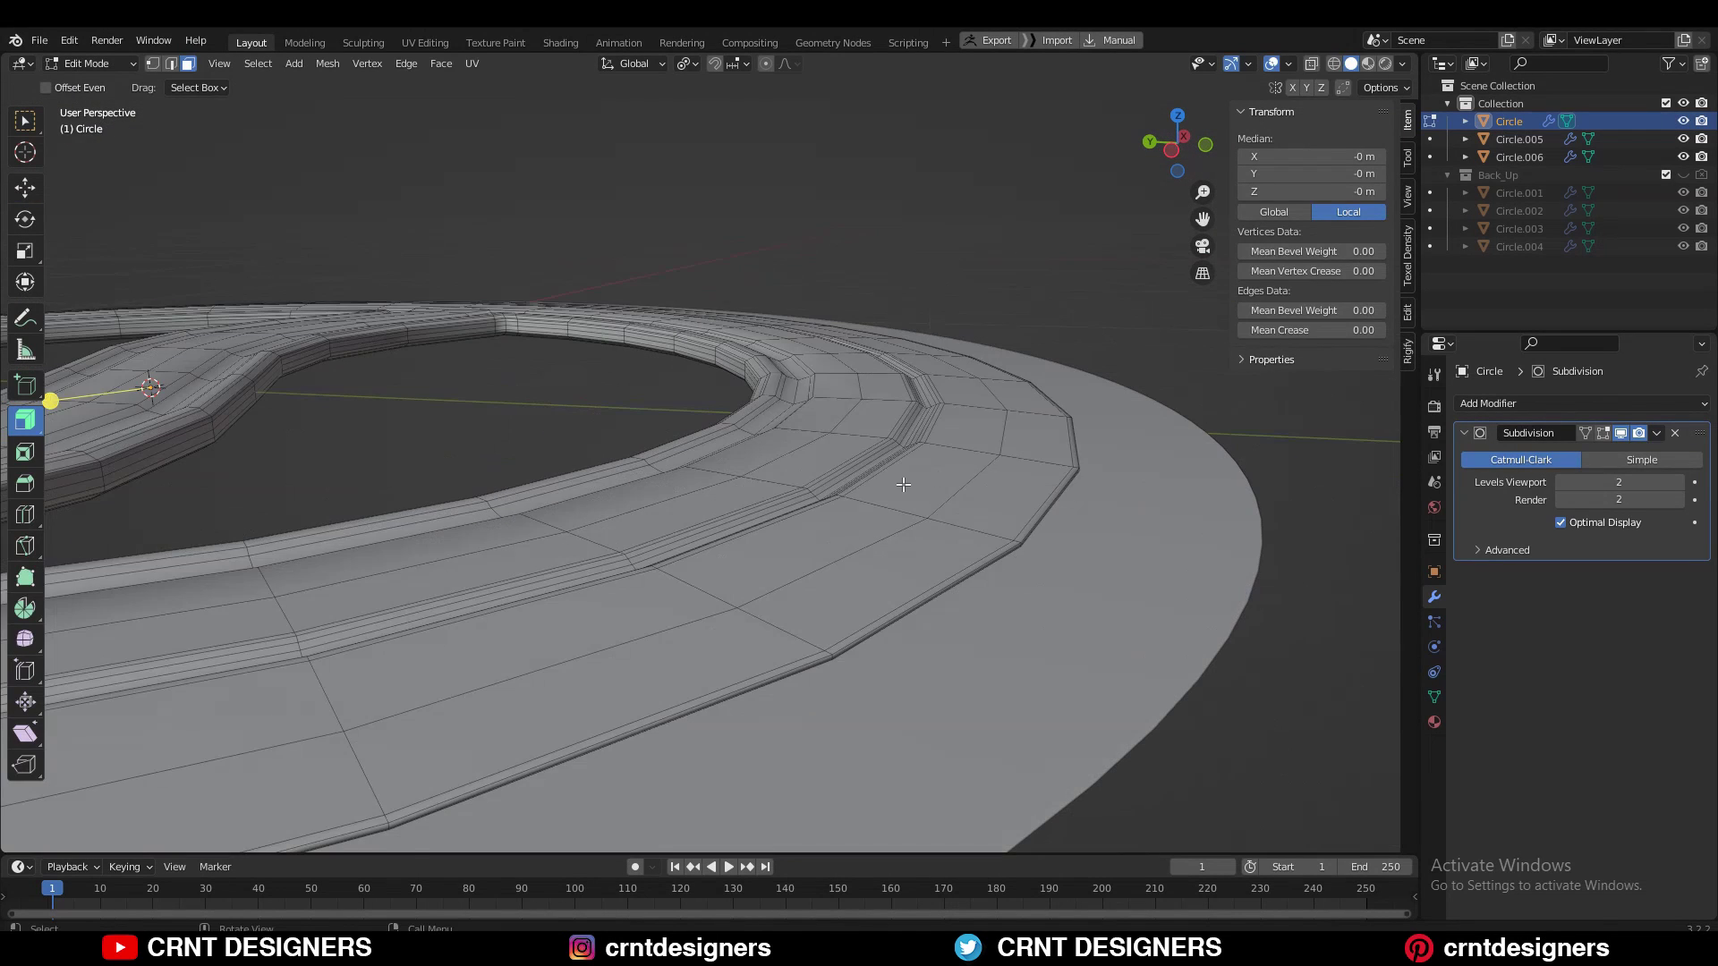
pyautogui.press('Tab')
pyautogui.press('s')
pyautogui.press('z')
pyautogui.press('Escape')
# Dissolve stray rim edges and raise the outer edge loop 0.003 m into a thin ridge
pyautogui.press('Tab')
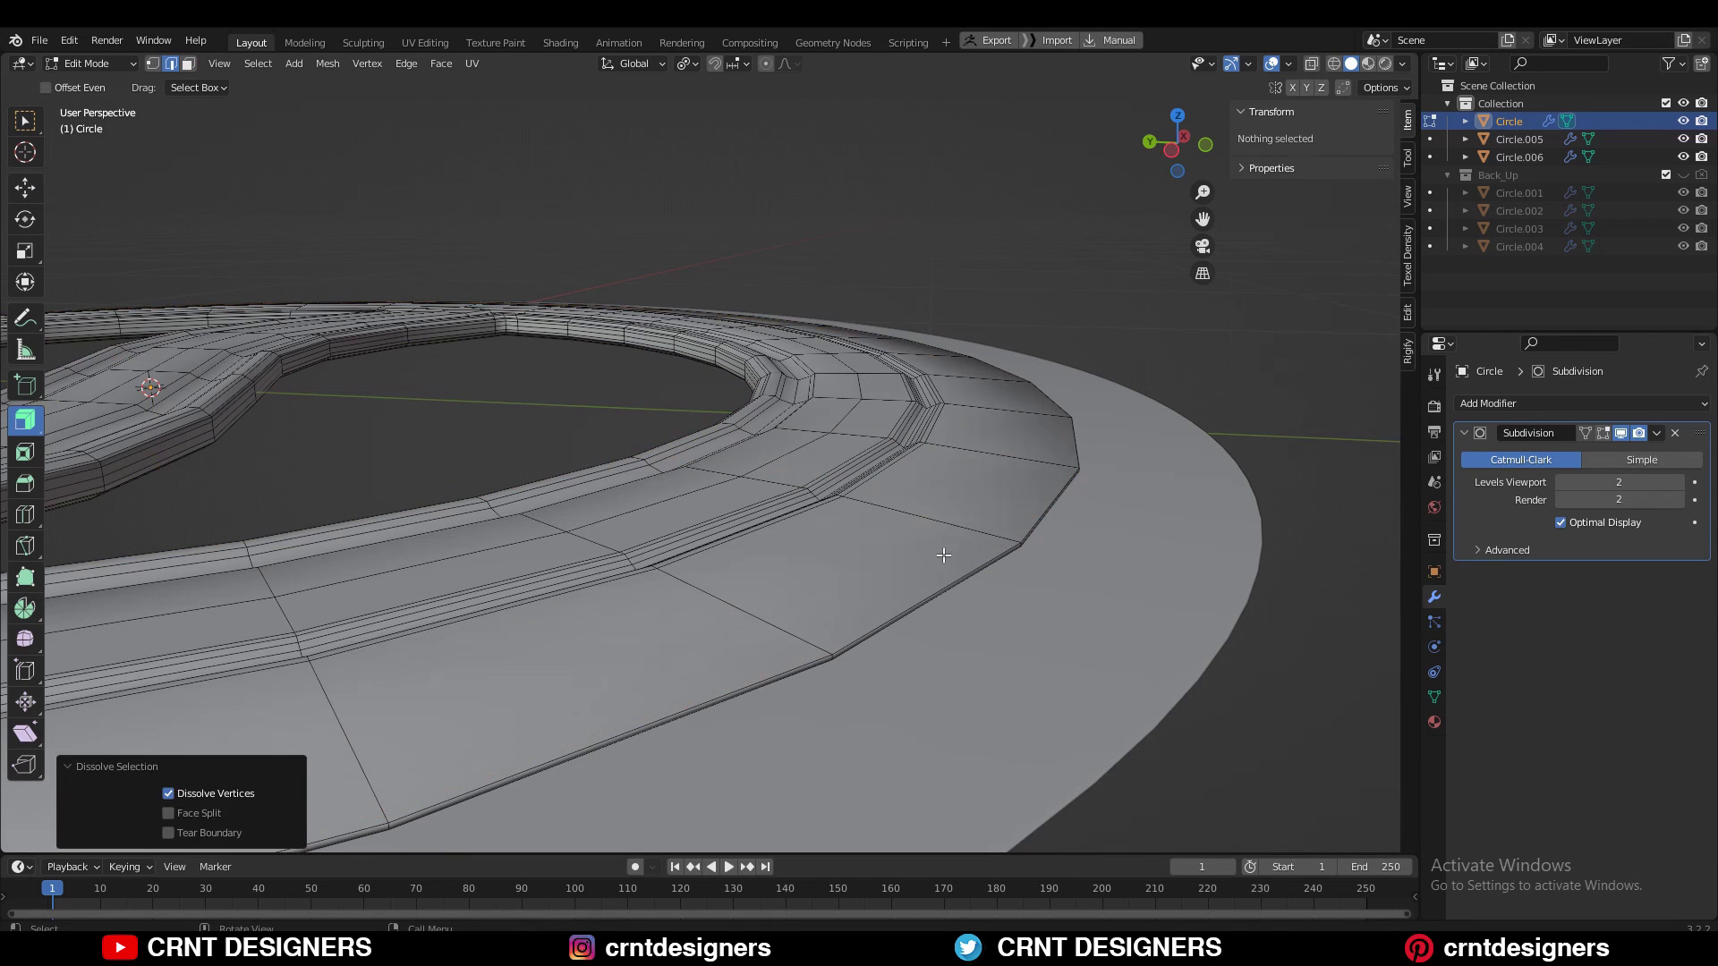
pyautogui.click(143, 292)
pyautogui.moveTo(143, 292); pyautogui.dragTo(247, 308, button='middle')
pyautogui.write('0.003')
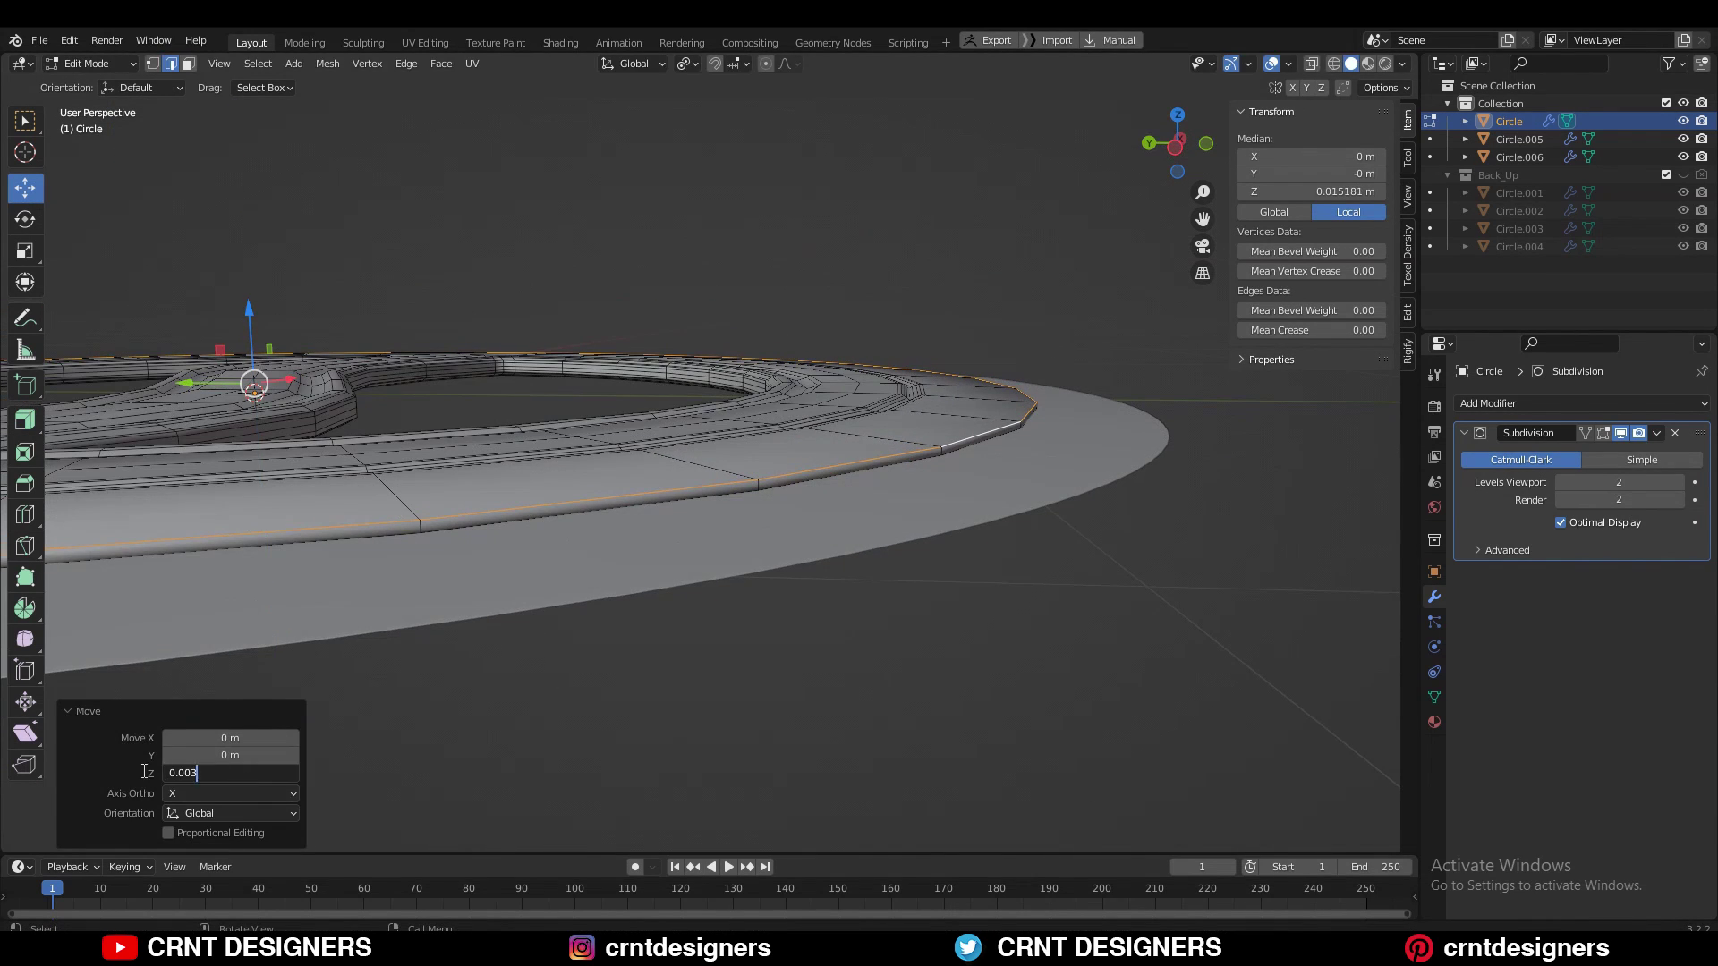
pyautogui.press('Return')
pyautogui.scroll(3, 973, 476)
pyautogui.moveTo(755, 556); pyautogui.dragTo(869, 521, button='middle')
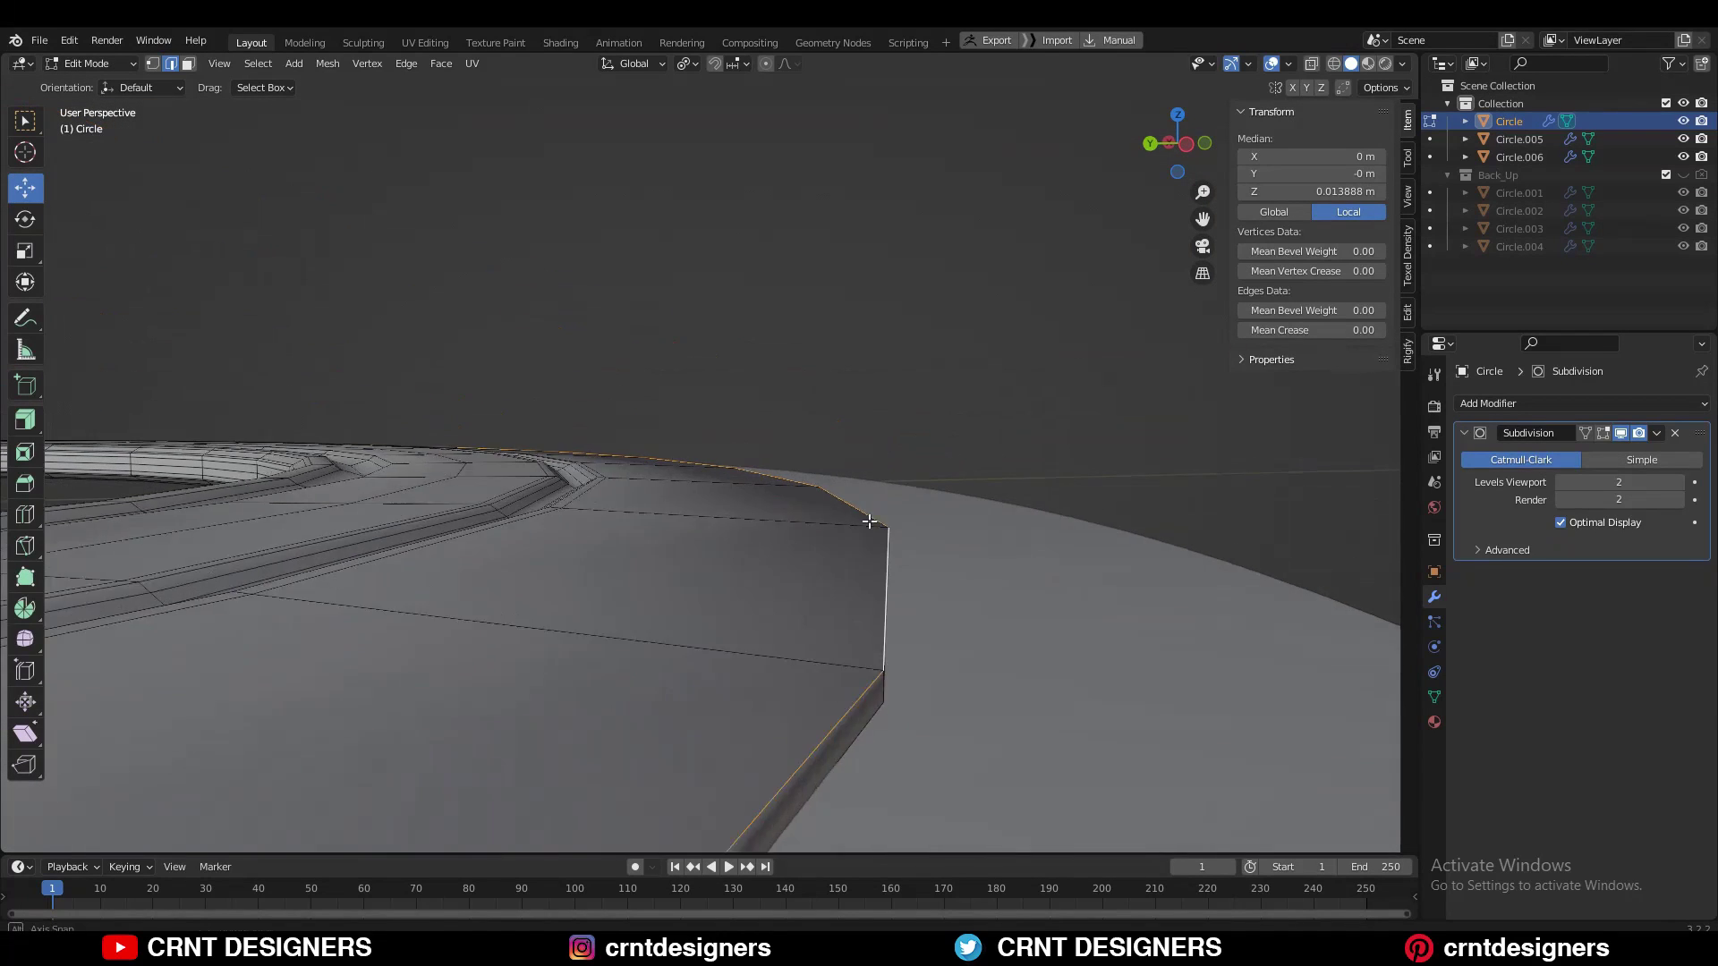
pyautogui.hotkey('ctrl', 'b')
# Bevel the raised rim ridge with 2 segments at 0.00251 m width
pyautogui.click(937, 724)
pyautogui.press('Tab')
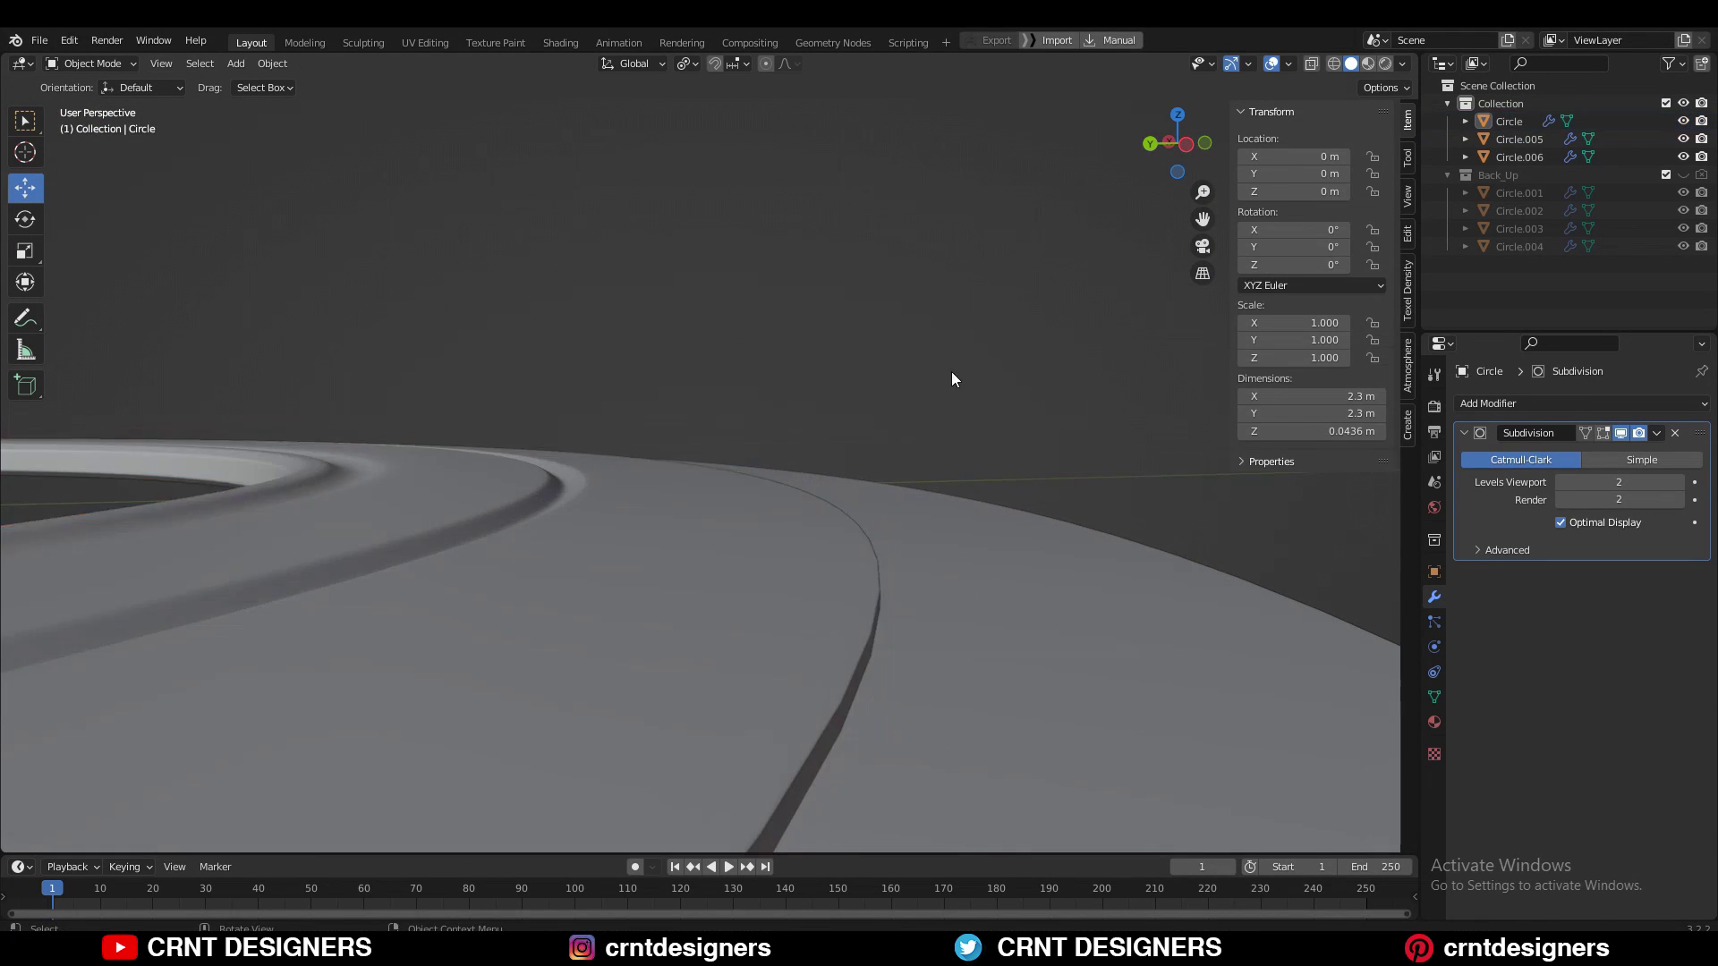
pyautogui.scroll(-3, 786, 542)
pyautogui.scroll(-3, 798, 560)
pyautogui.moveTo(798, 560); pyautogui.dragTo(565, 475, button='middle')
pyautogui.scroll(5, 565, 475)
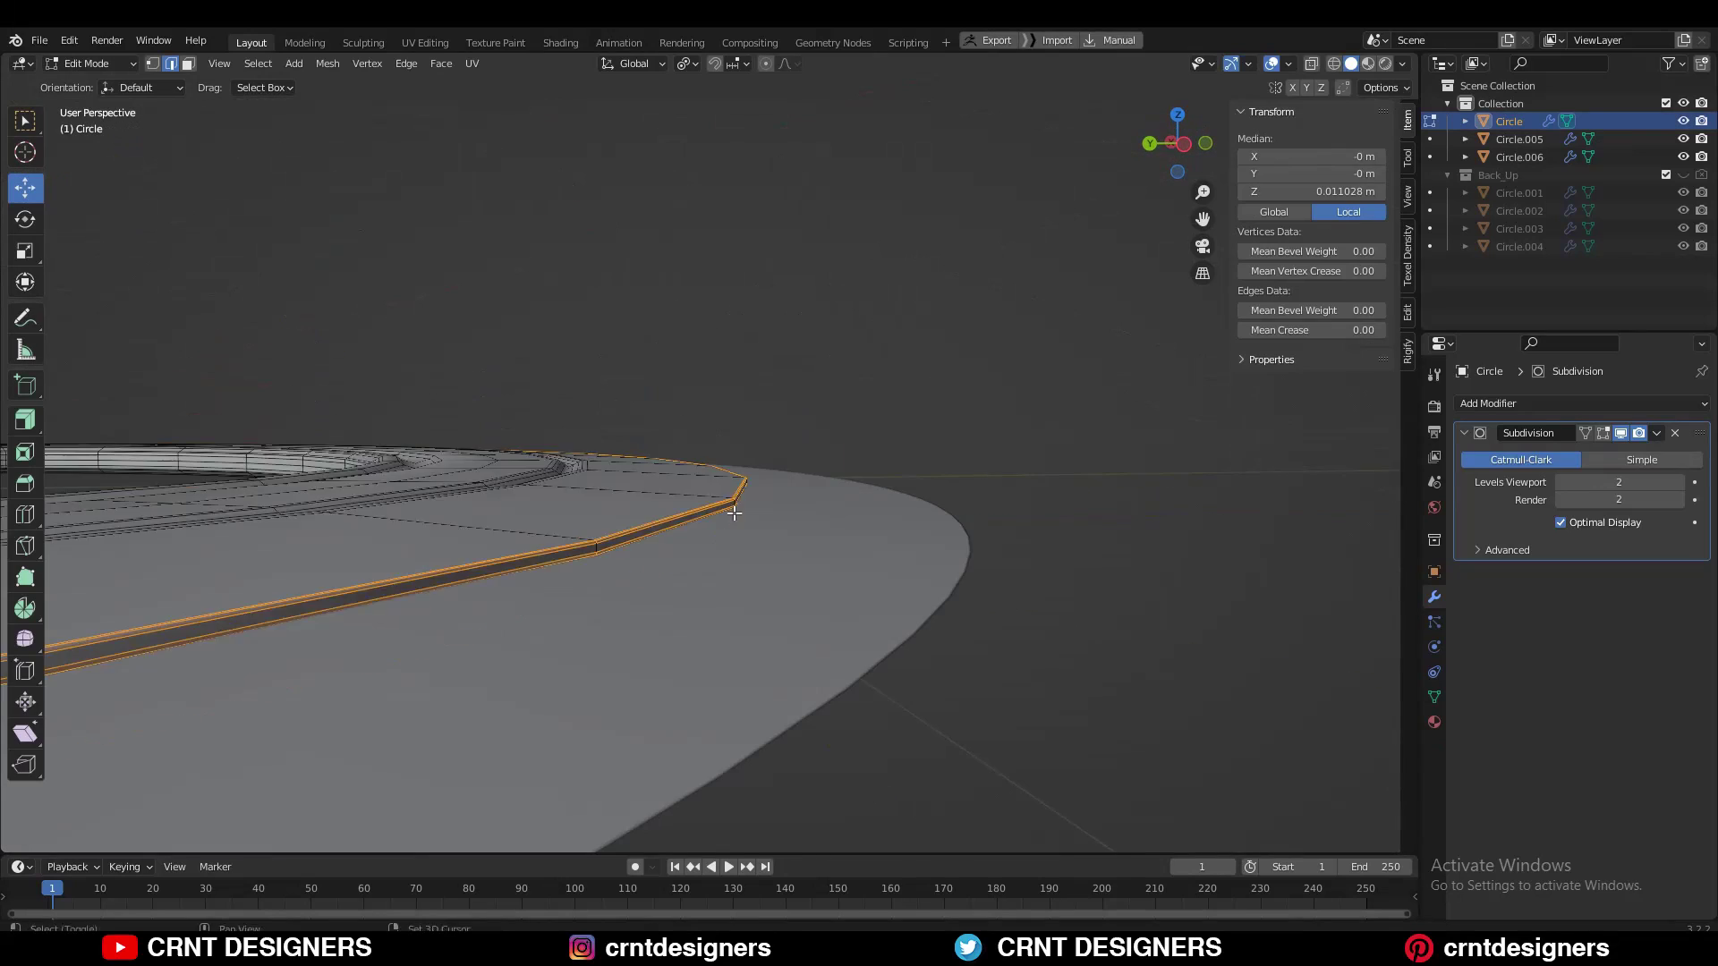
pyautogui.click(906, 538)
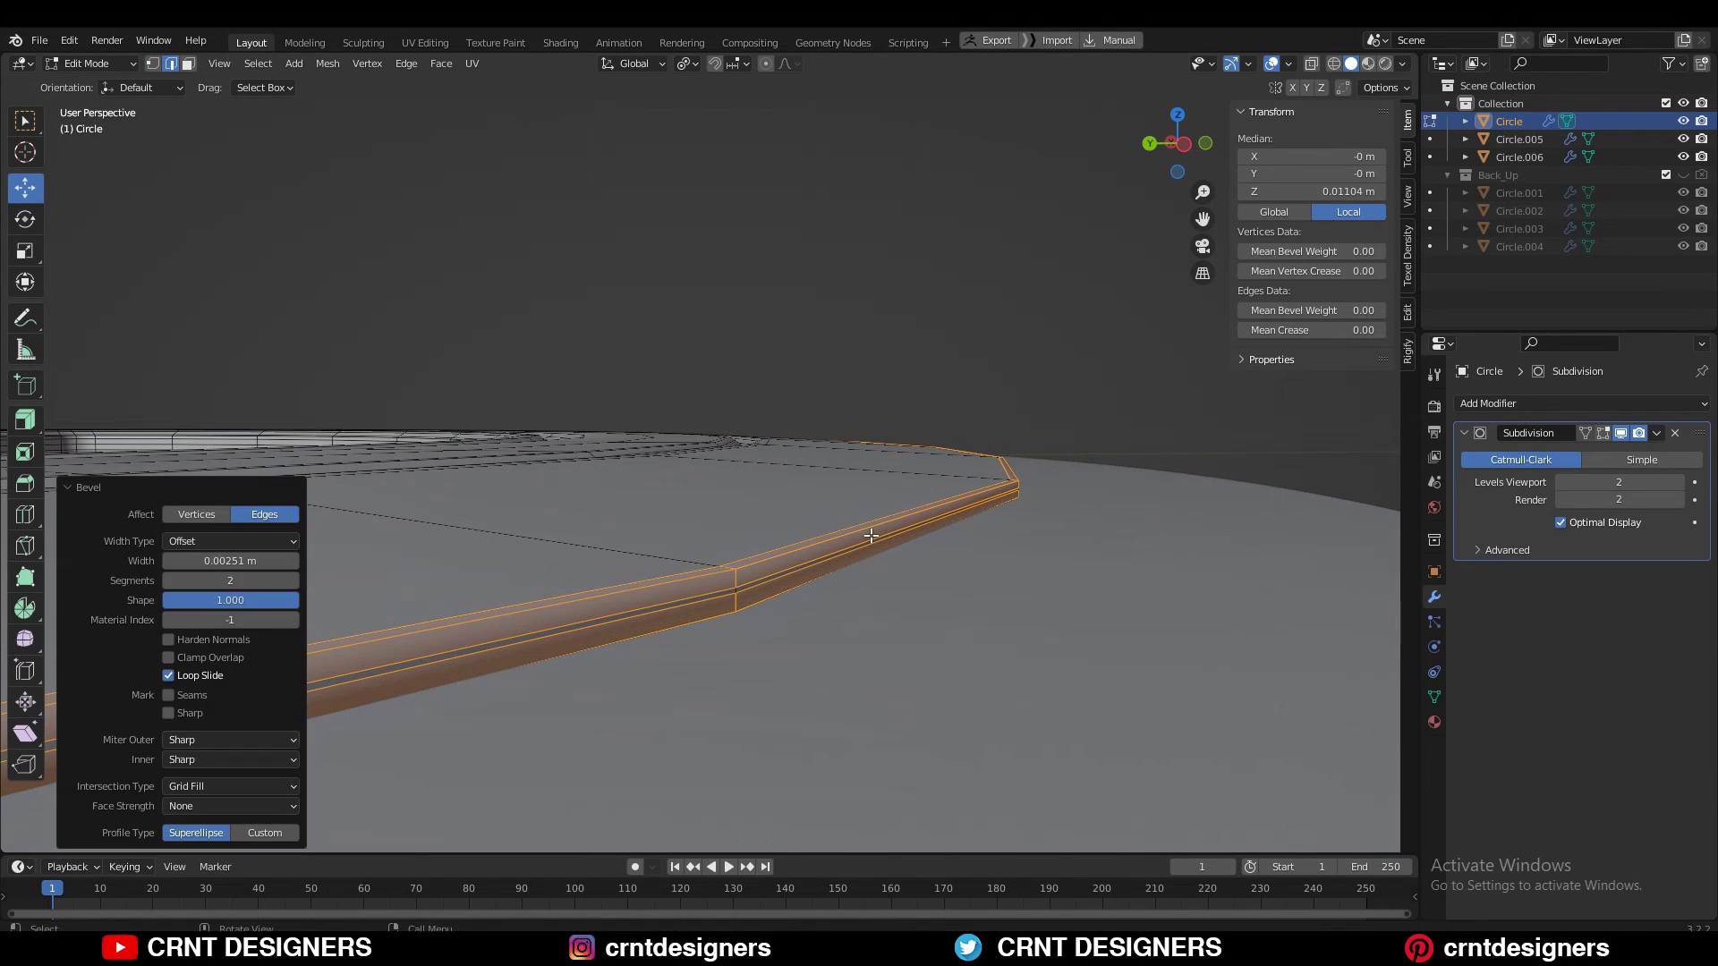
# Inspect the new groove and slide its edge loop into place
pyautogui.hotkey('alt', 'a')
pyautogui.press('Tab')
pyautogui.scroll(-3, 942, 474)
pyautogui.scroll(3, 886, 560)
pyautogui.moveTo(885, 560); pyautogui.dragTo(792, 530, button='middle')
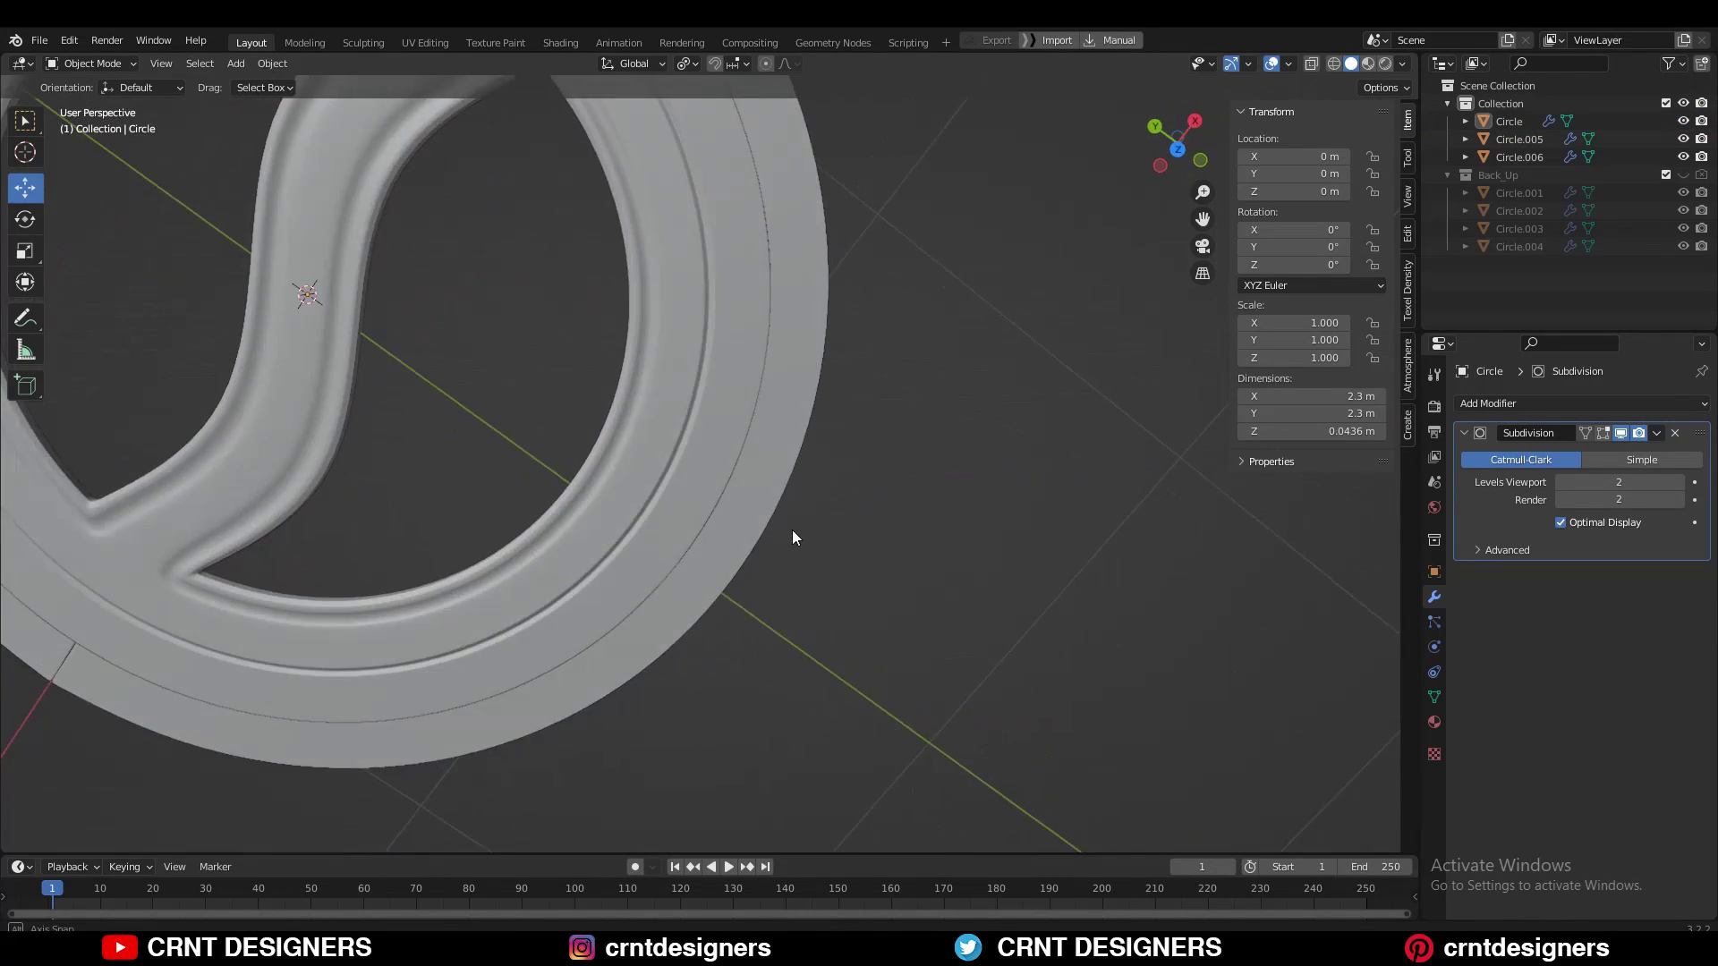
pyautogui.press('Tab')
pyautogui.scroll(3, 934, 572)
pyautogui.click(951, 543)
pyautogui.scroll(-3, 897, 529)
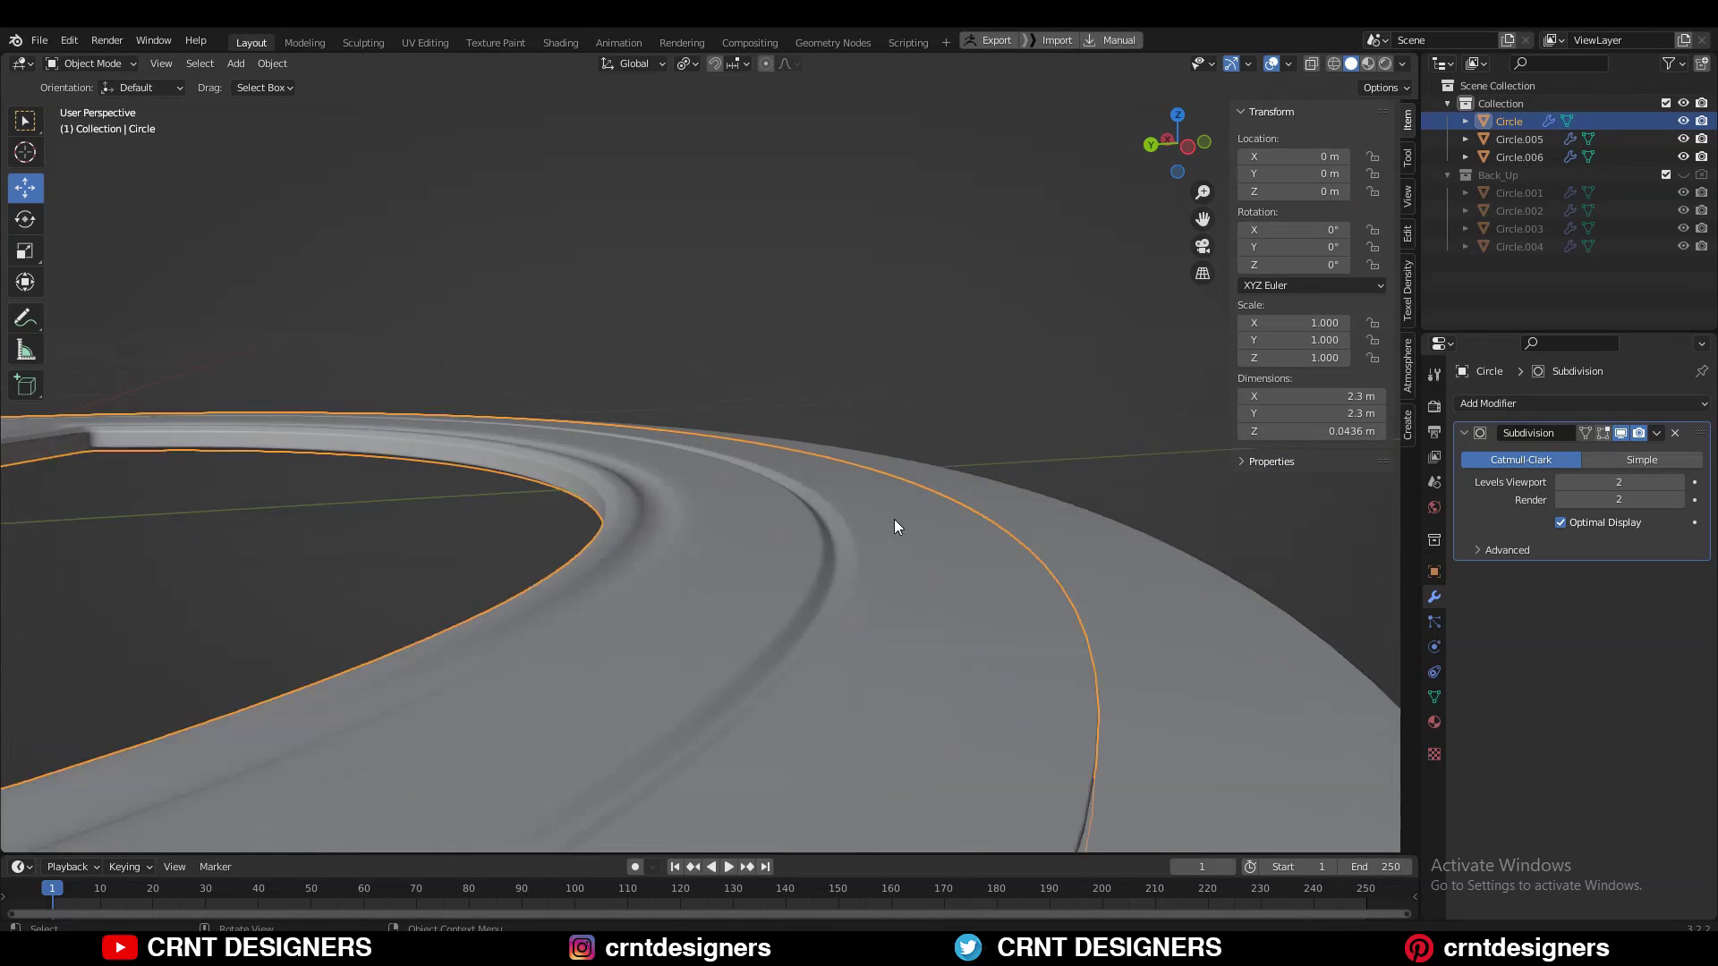
# Select all ring geometry and apply Mesh > Symmetrize
pyautogui.press('a')
pyautogui.click(328, 64)
pyautogui.click(354, 364)
pyautogui.press('Tab')
pyautogui.moveTo(730, 294); pyautogui.dragTo(976, 292, button='middle')
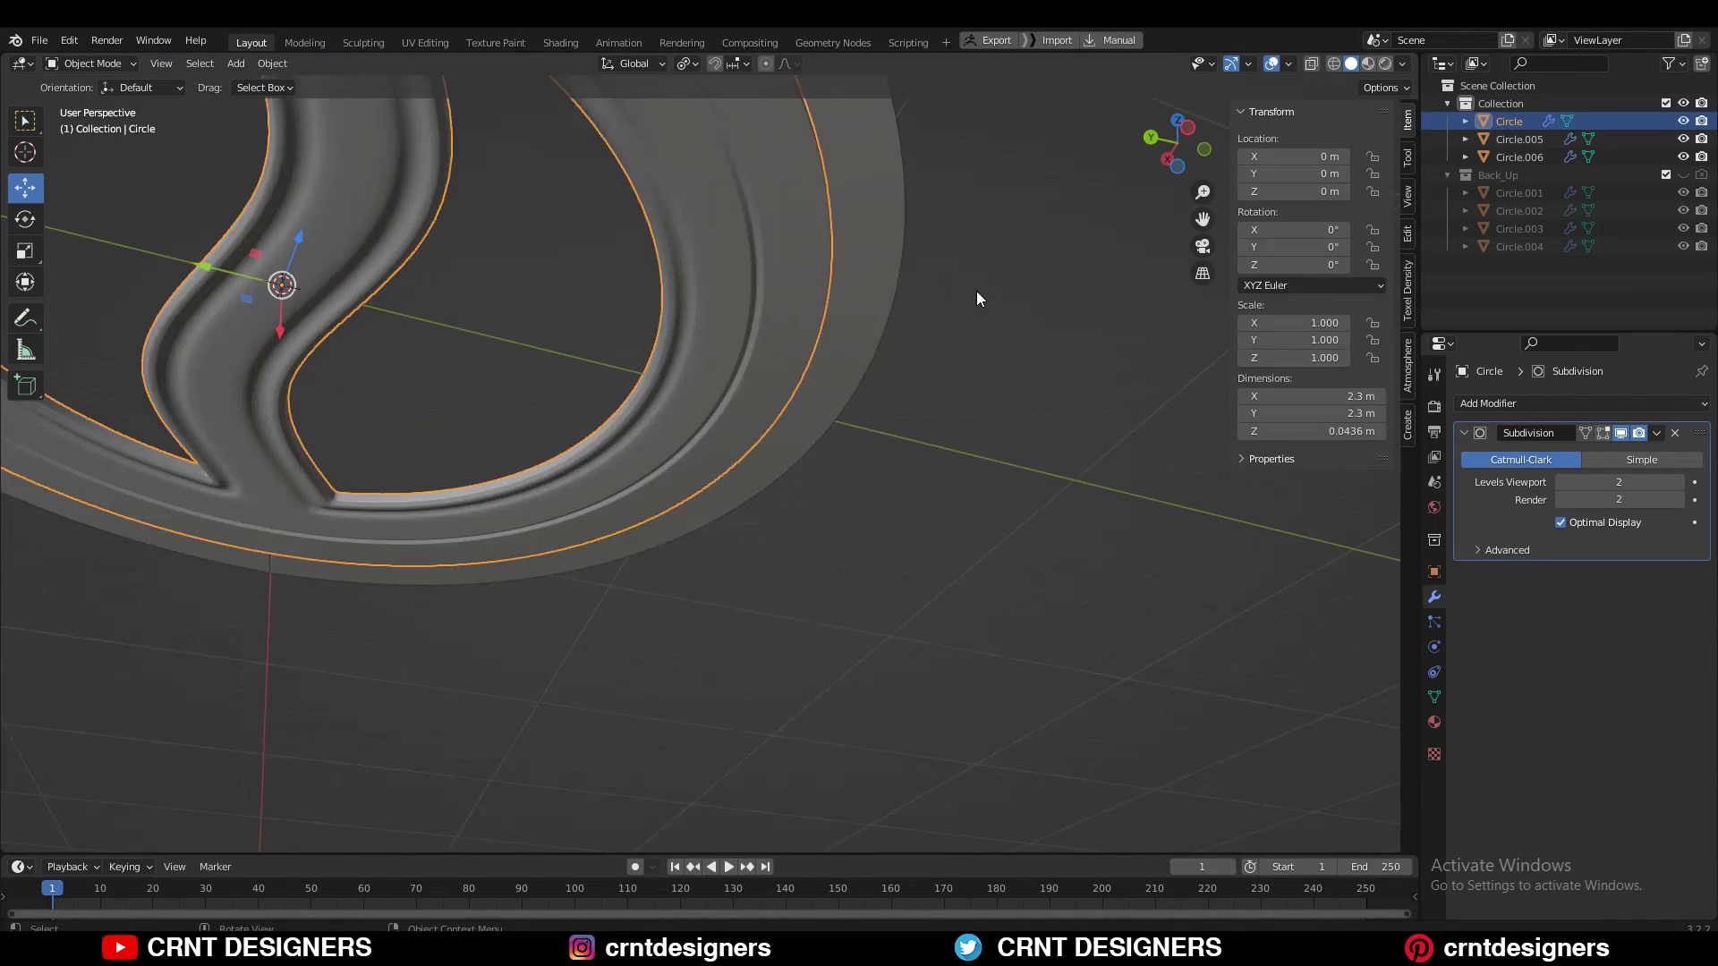
pyautogui.hotkey('alt', 'a')
# Save the file in top view, undoing an accidental move of the outer ring piece
pyautogui.press('KP_7')
pyautogui.scroll(2, 969, 389)
pyautogui.hotkey('ctrl', 's')
pyautogui.scroll(-3, 941, 390)
pyautogui.click(743, 336)
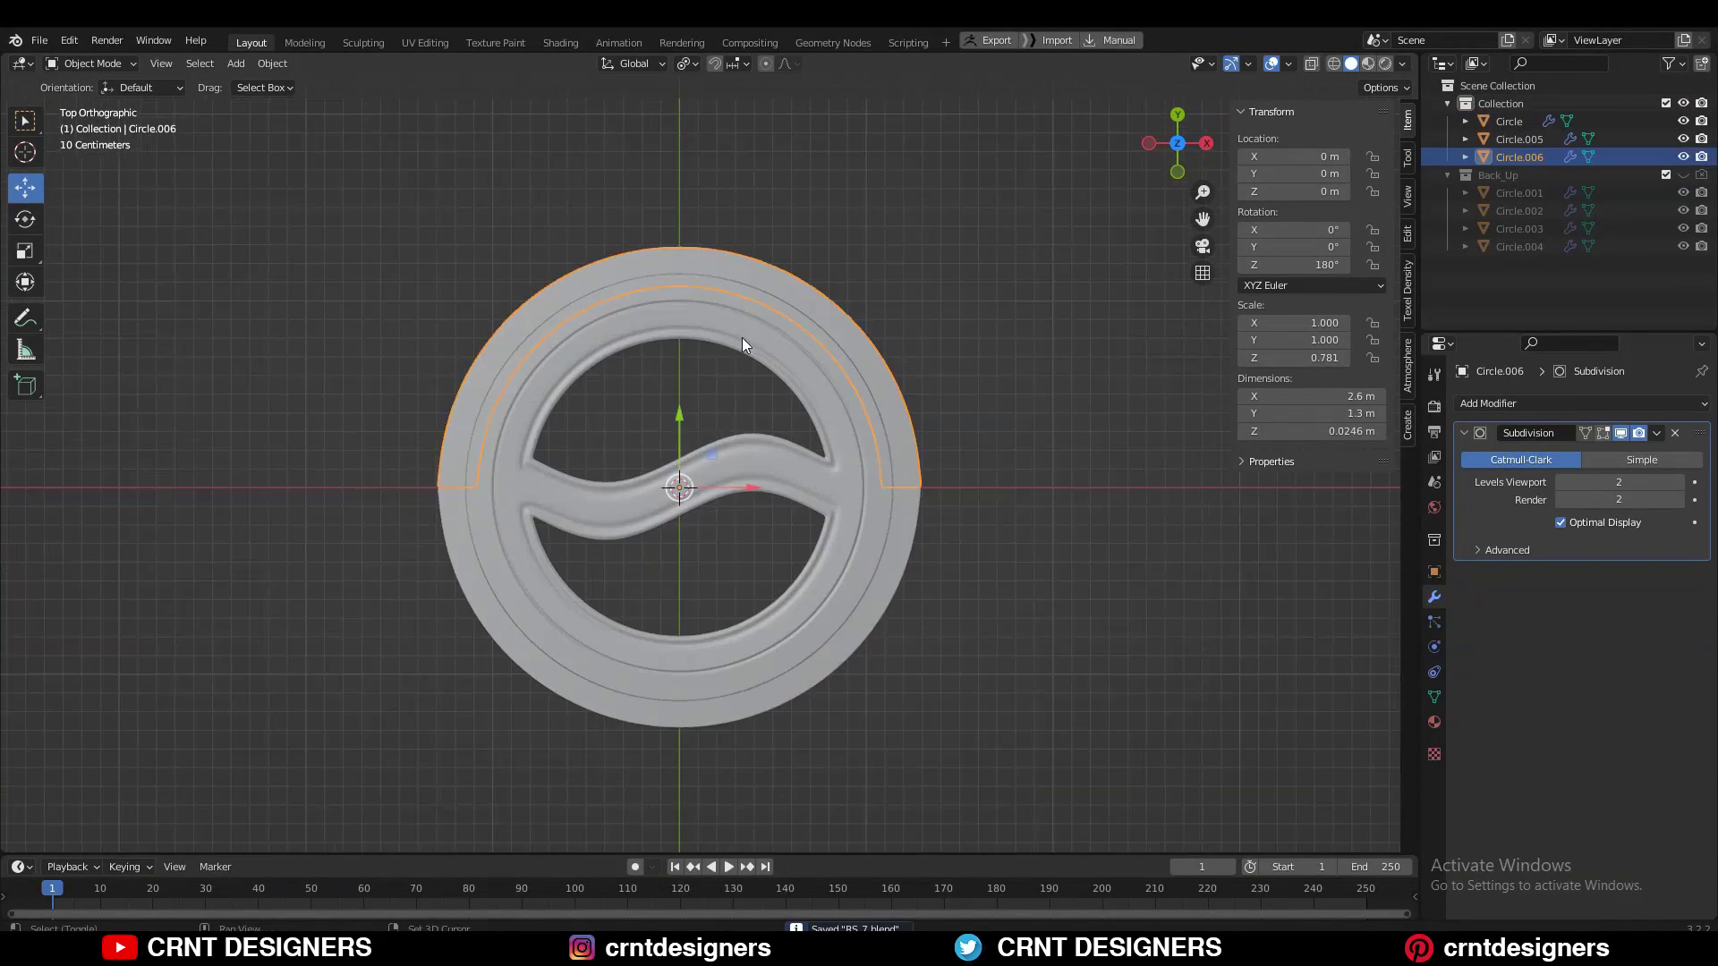
pyautogui.moveTo(682, 421); pyautogui.dragTo(681, 260)
pyautogui.moveTo(591, 432)
pyautogui.mouseDown(button='middle')
pyautogui.moveTo(764, 378)
pyautogui.moveTo(632, 435)
pyautogui.mouseUp(button='middle')
pyautogui.hotkey('ctrl', 'z')
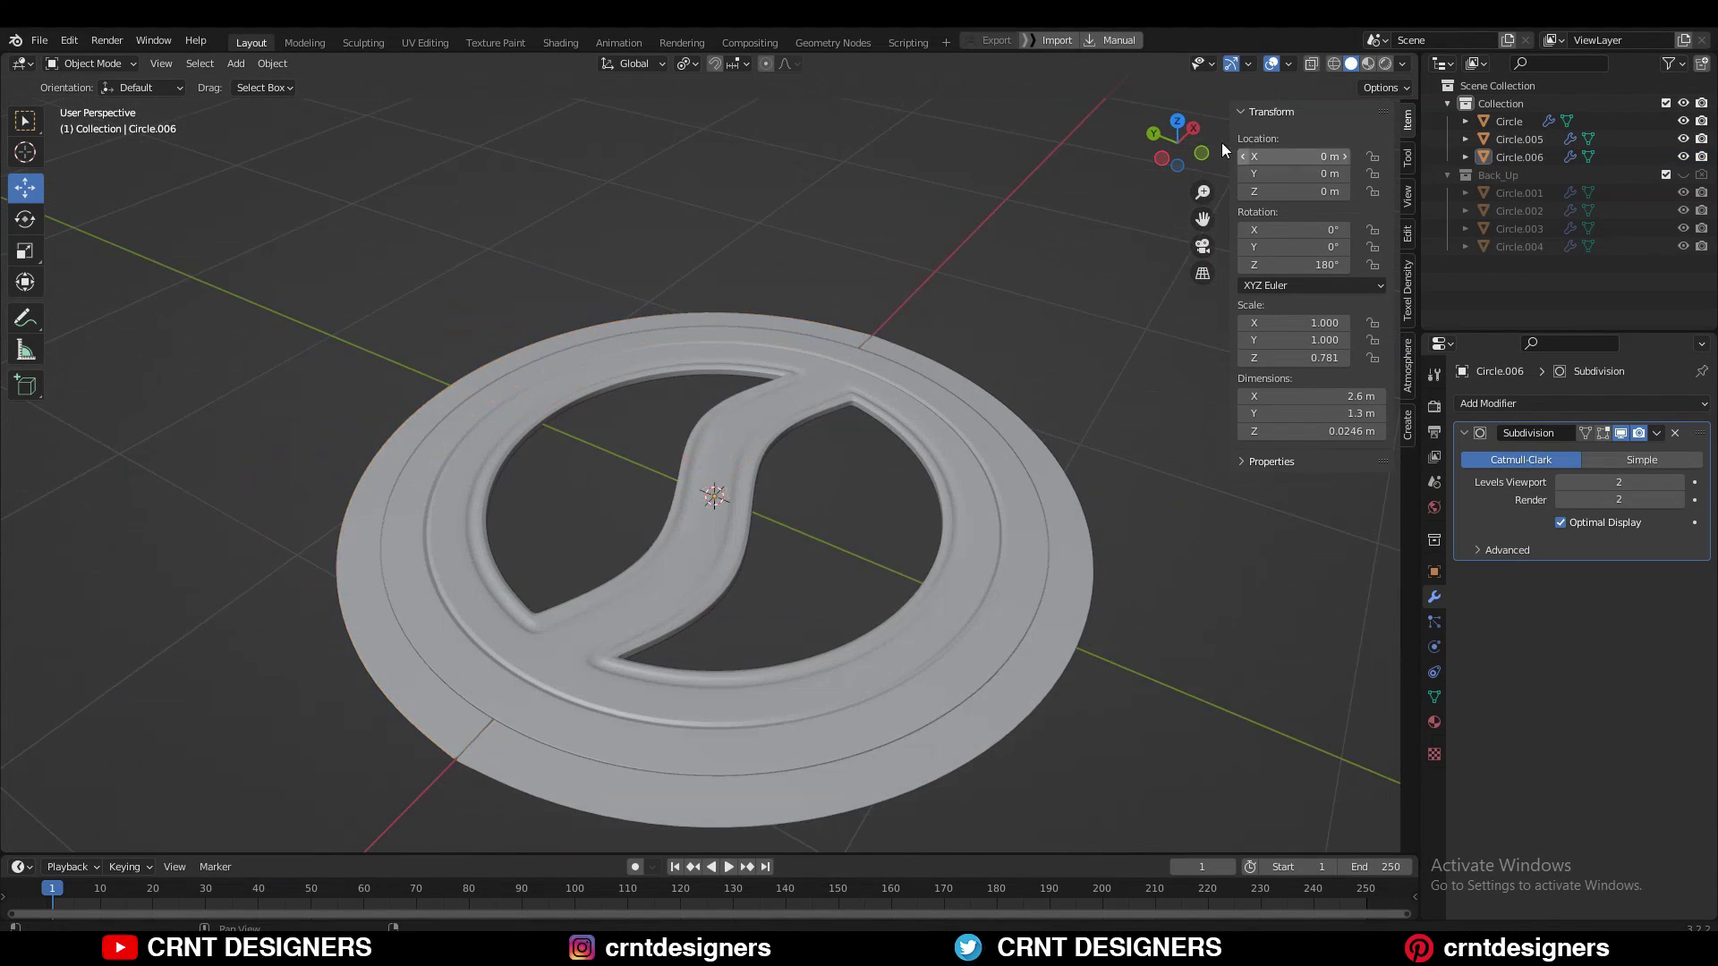
pyautogui.press('KP_7')
pyautogui.hotkey('ctrl', 's')
pyautogui.click(501, 384)
# Select ring faces at the hole positions around the plaque and inset them
pyautogui.press('Tab')
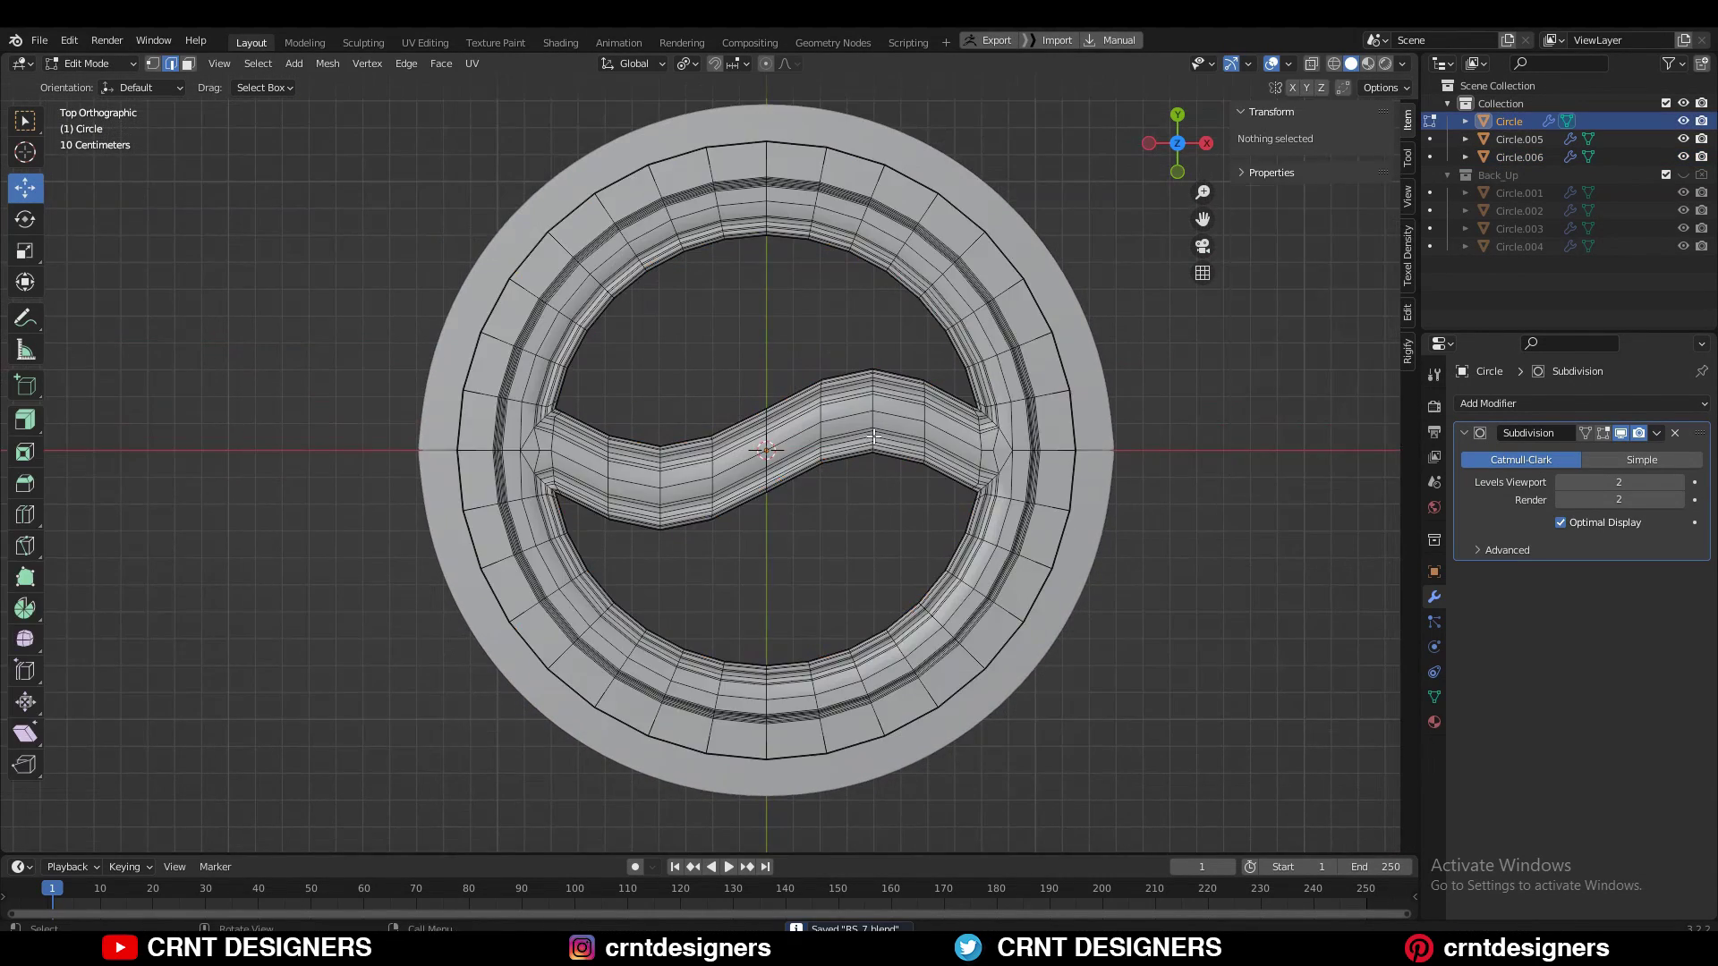
pyautogui.scroll(1, 748, 691)
pyautogui.keyDown('shift'); pyautogui.click(1097, 360); pyautogui.keyUp('shift')
pyautogui.scroll(-1, 1097, 360)
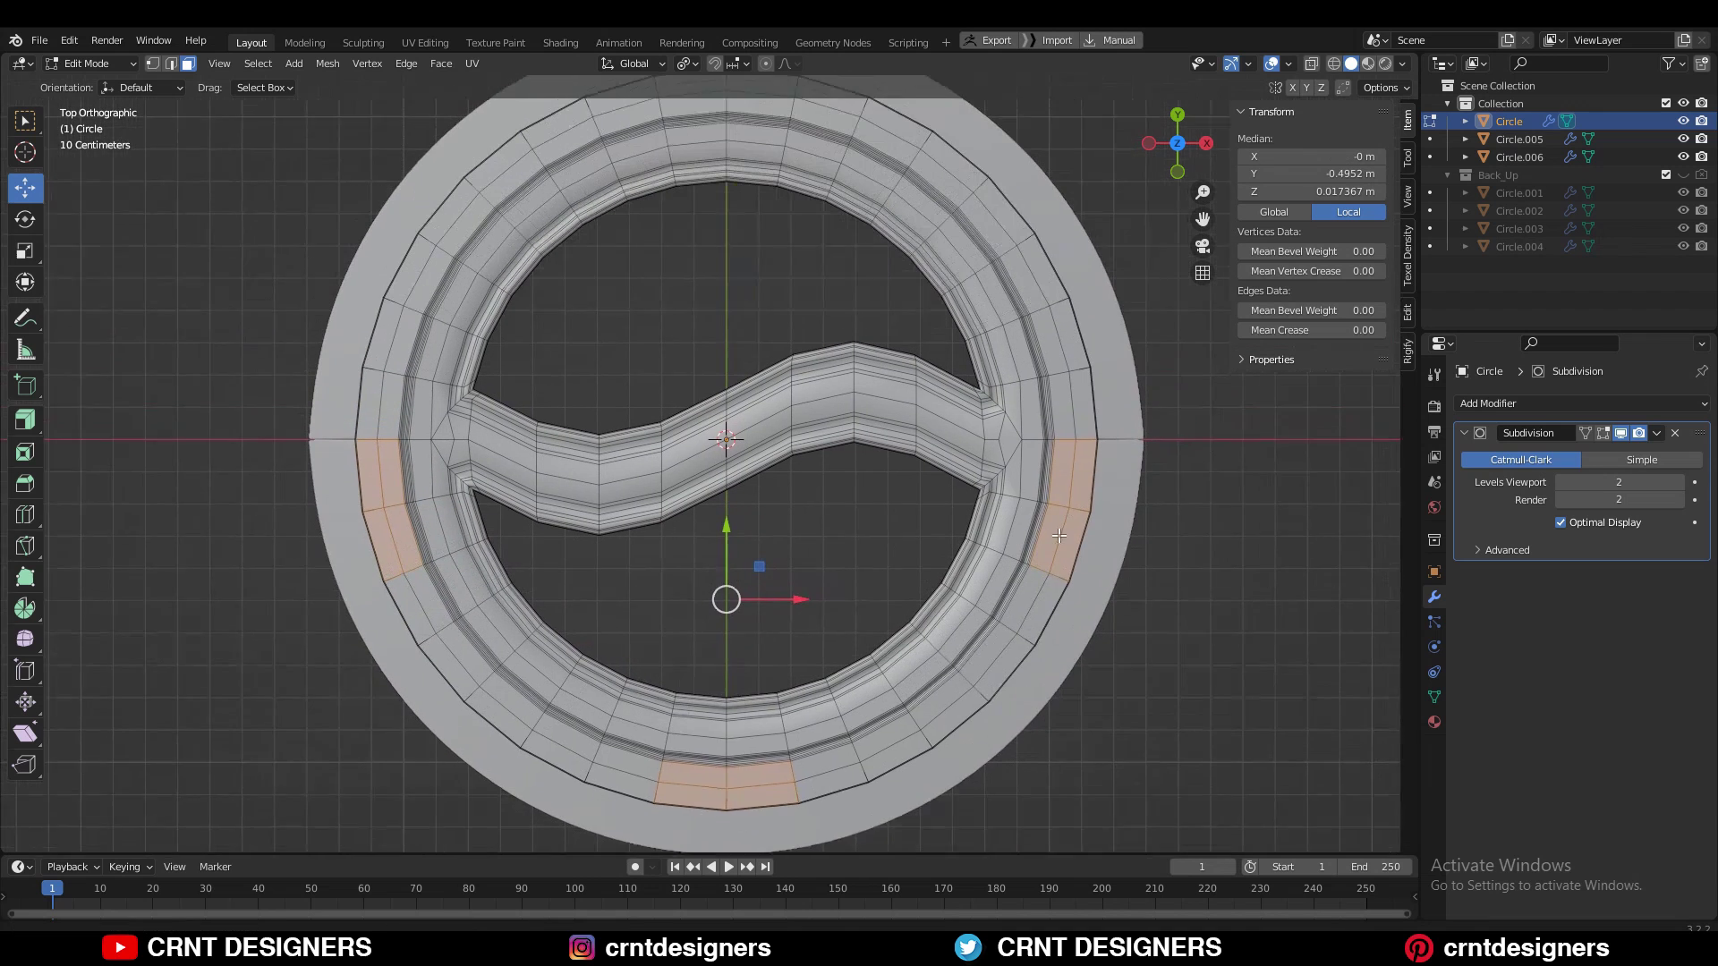
pyautogui.scroll(1, 715, 194)
pyautogui.press('i')
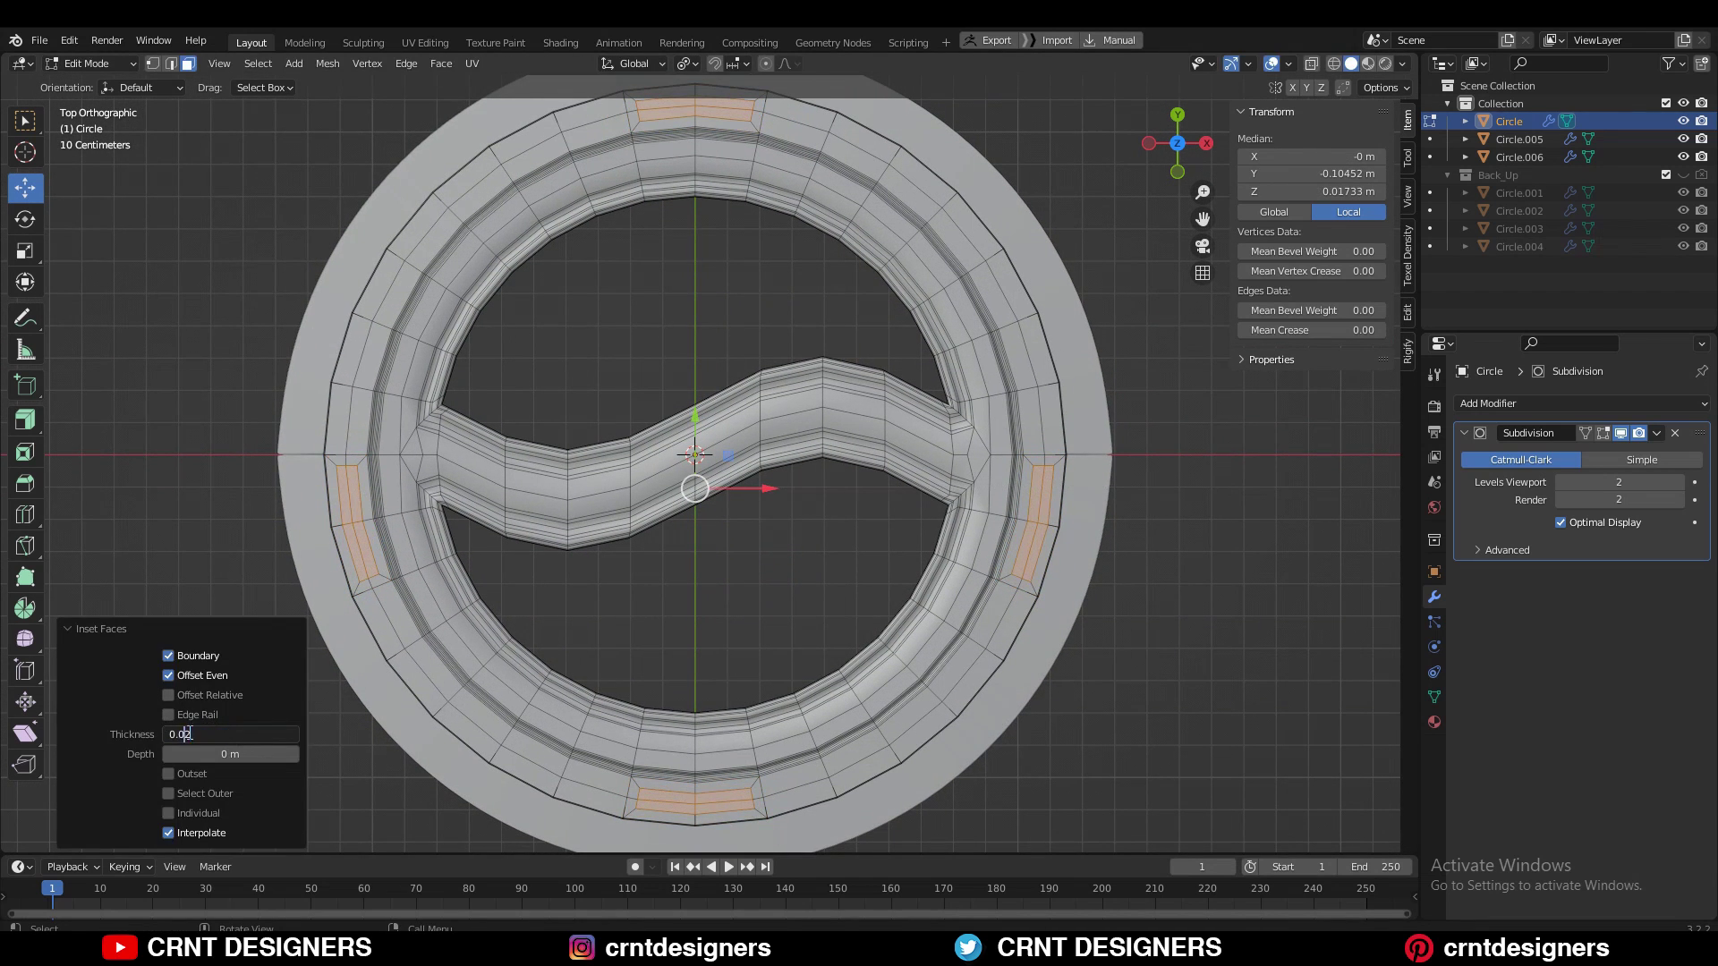
pyautogui.keyDown('shift'); pyautogui.click(1028, 312); pyautogui.keyUp('shift')
pyautogui.keyDown('shift'); pyautogui.scroll(2, 1169, 384); pyautogui.keyUp('shift')
pyautogui.press('i')
pyautogui.click(1154, 384)
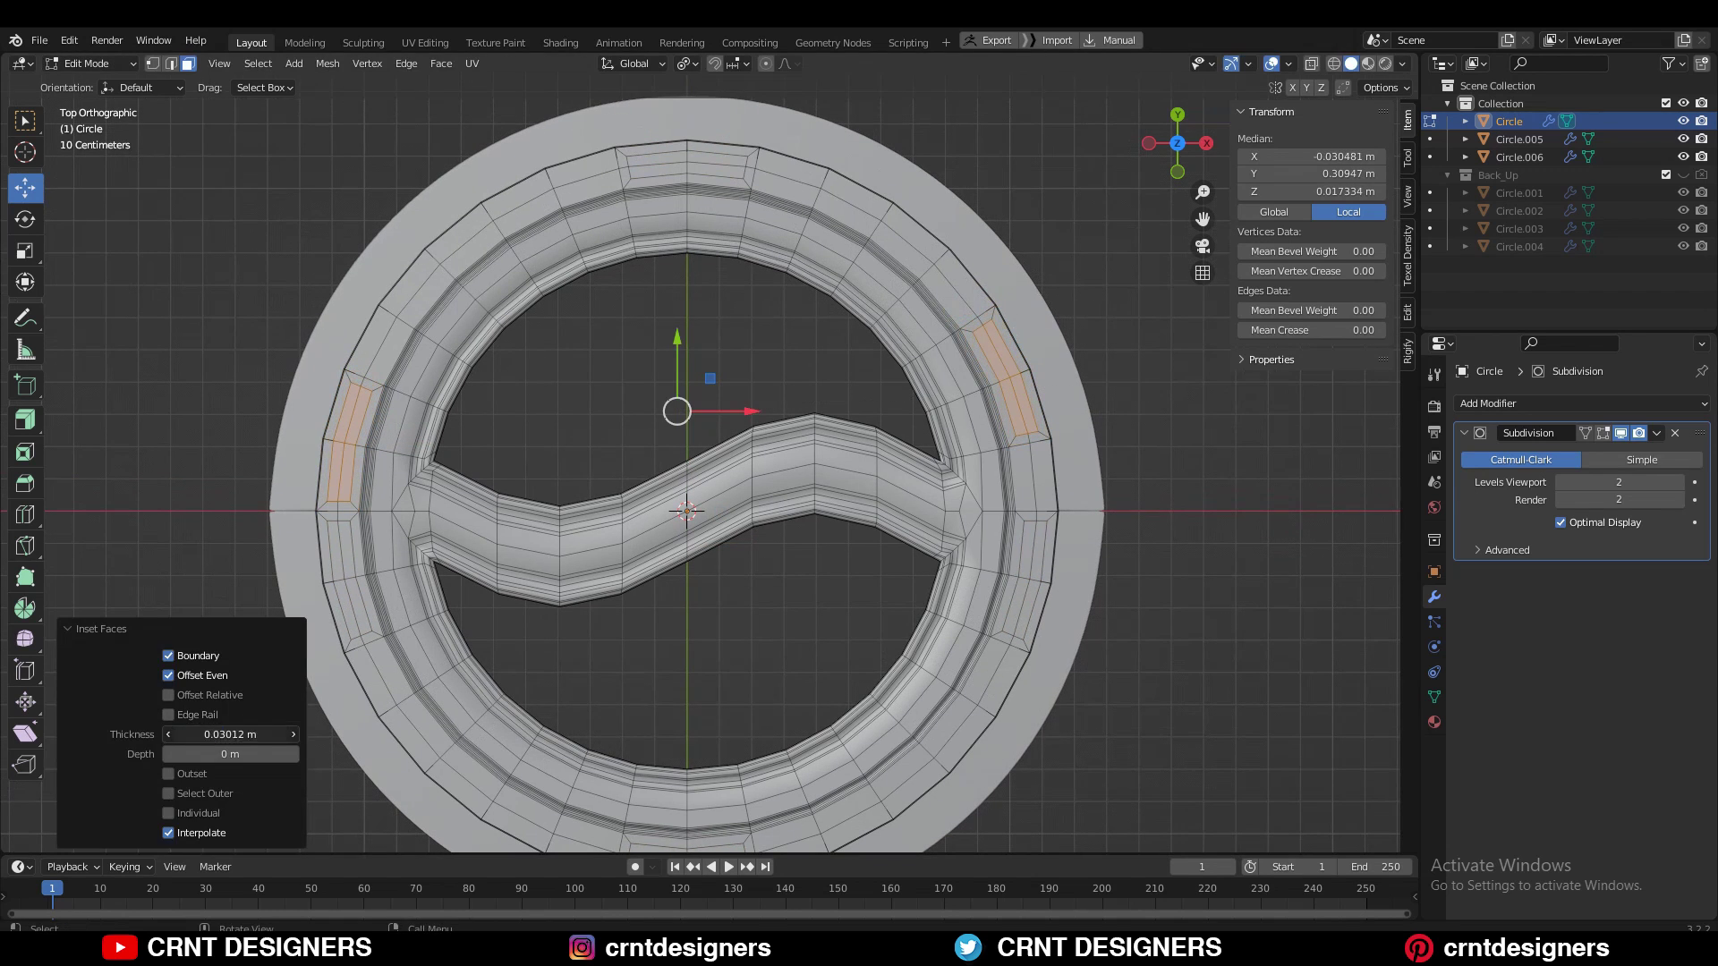
pyautogui.keyDown('shift'); pyautogui.click(1030, 582); pyautogui.keyUp('shift')
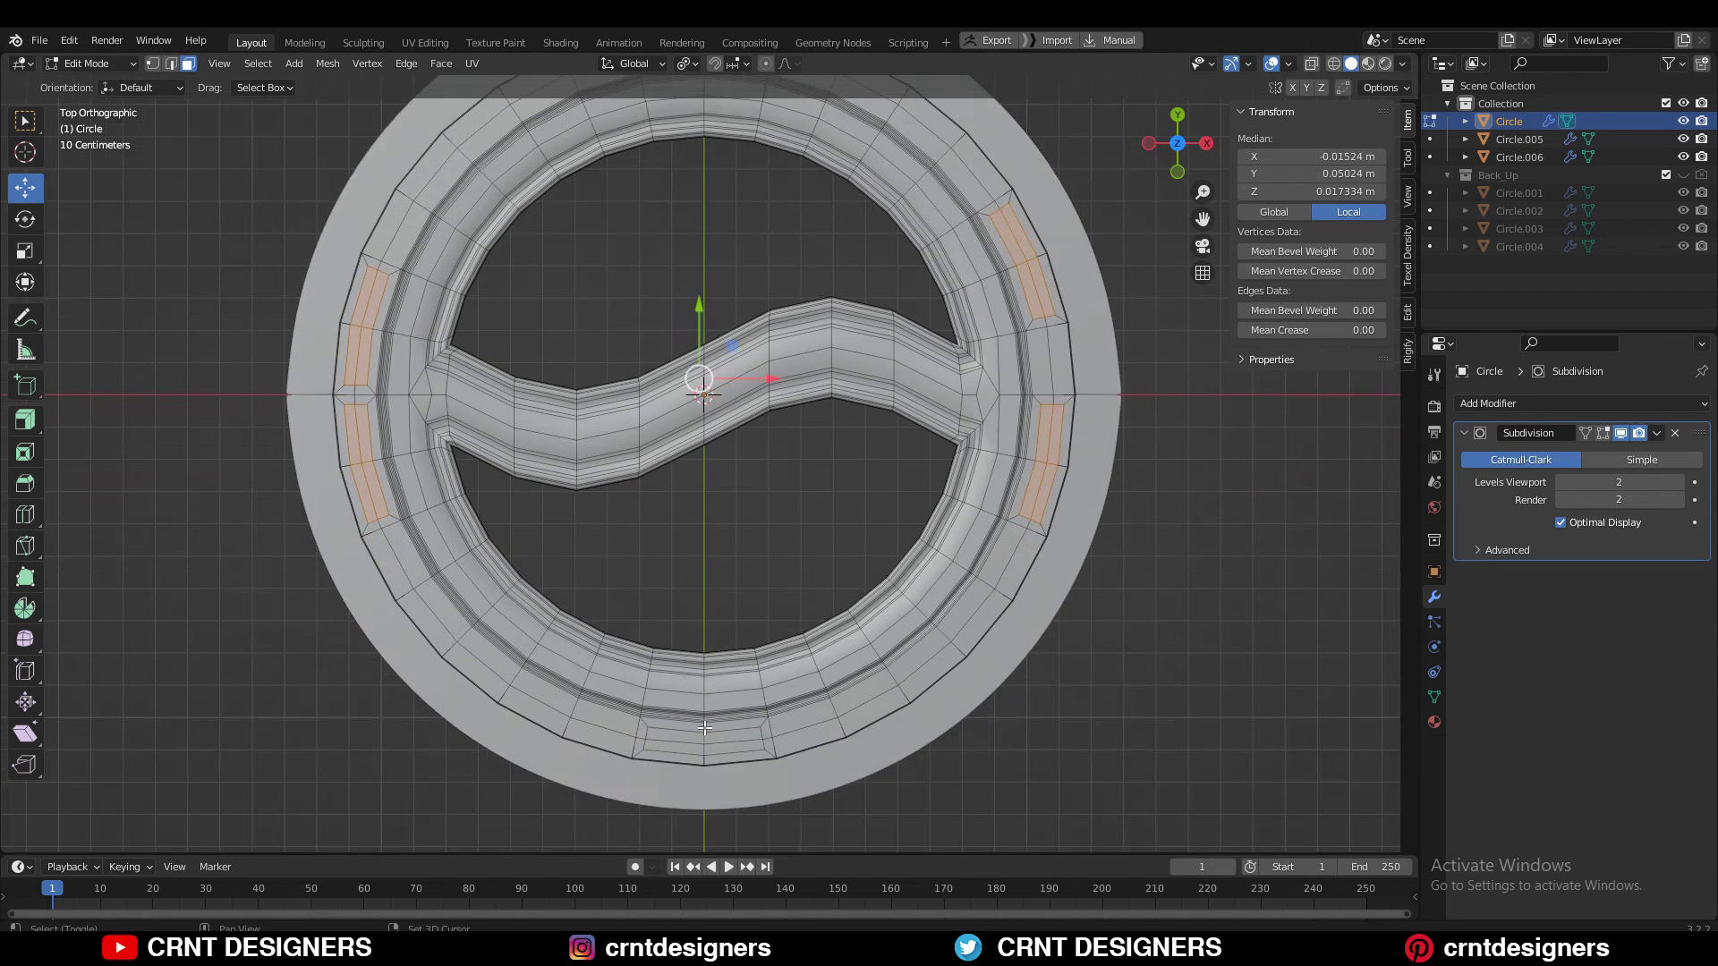
pyautogui.keyDown('shift'); pyautogui.scroll(1, 716, 239); pyautogui.keyUp('shift')
# Round the inset faces into circles with LoopTools and shrink them
pyautogui.click(1212, 555)
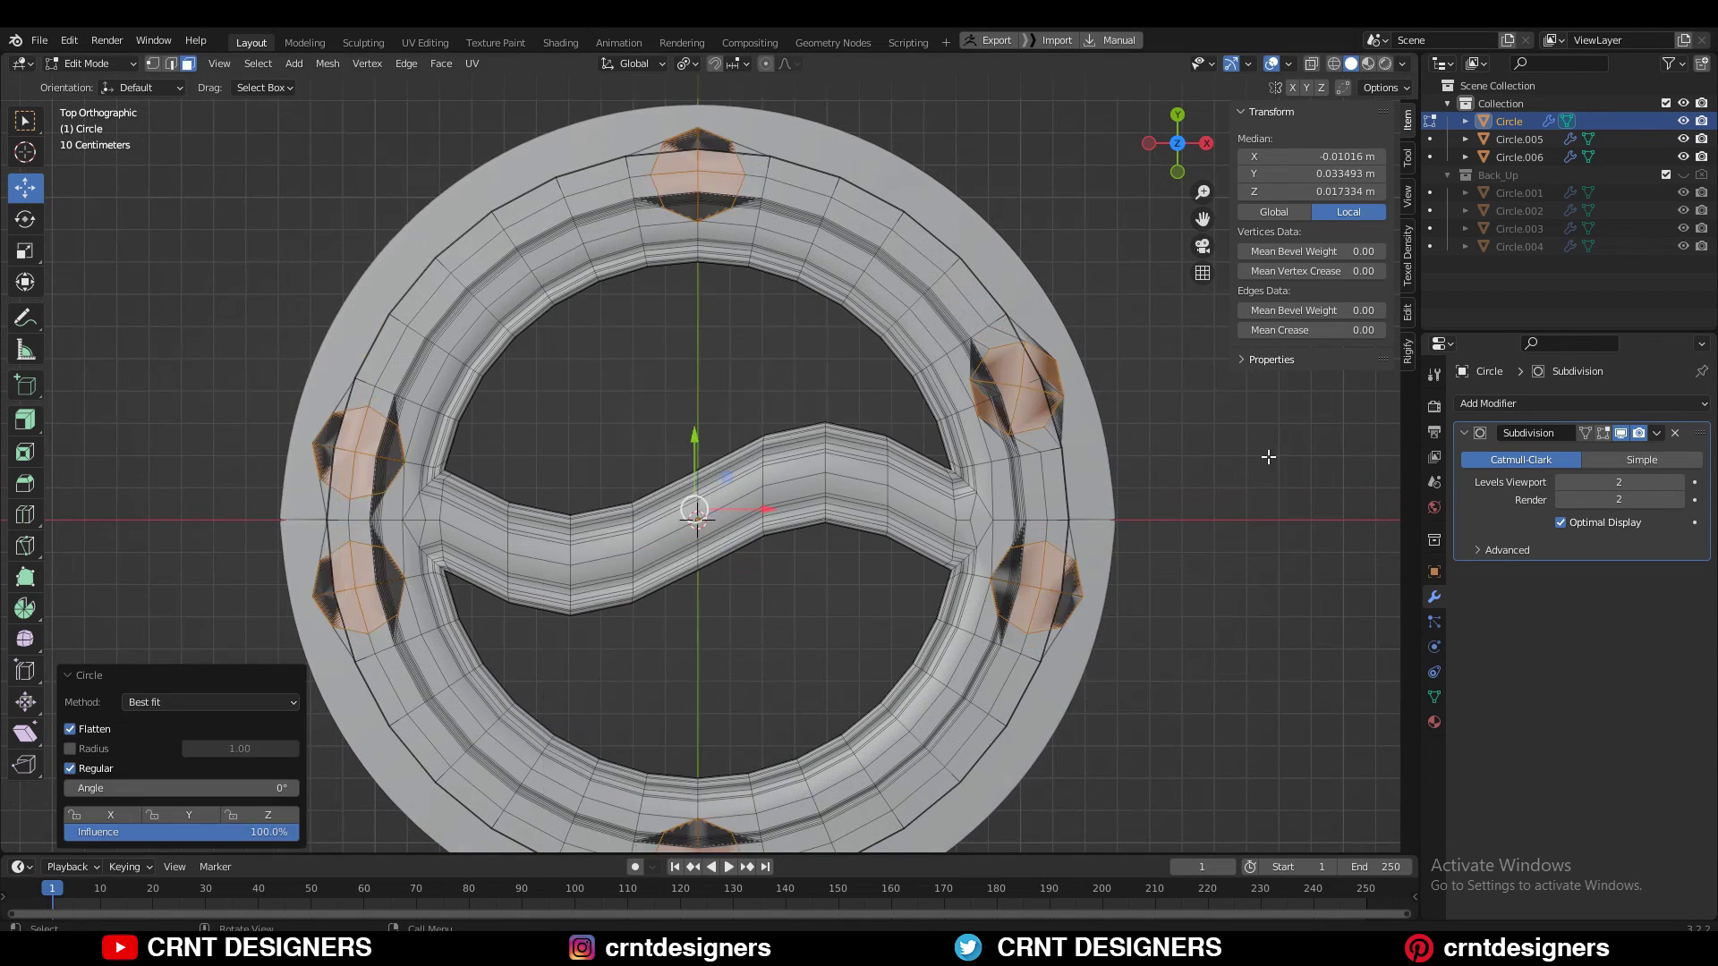
pyautogui.click(767, 486)
pyautogui.moveTo(689, 491); pyautogui.dragTo(626, 384, button='middle')
pyautogui.scroll(3, 683, 479)
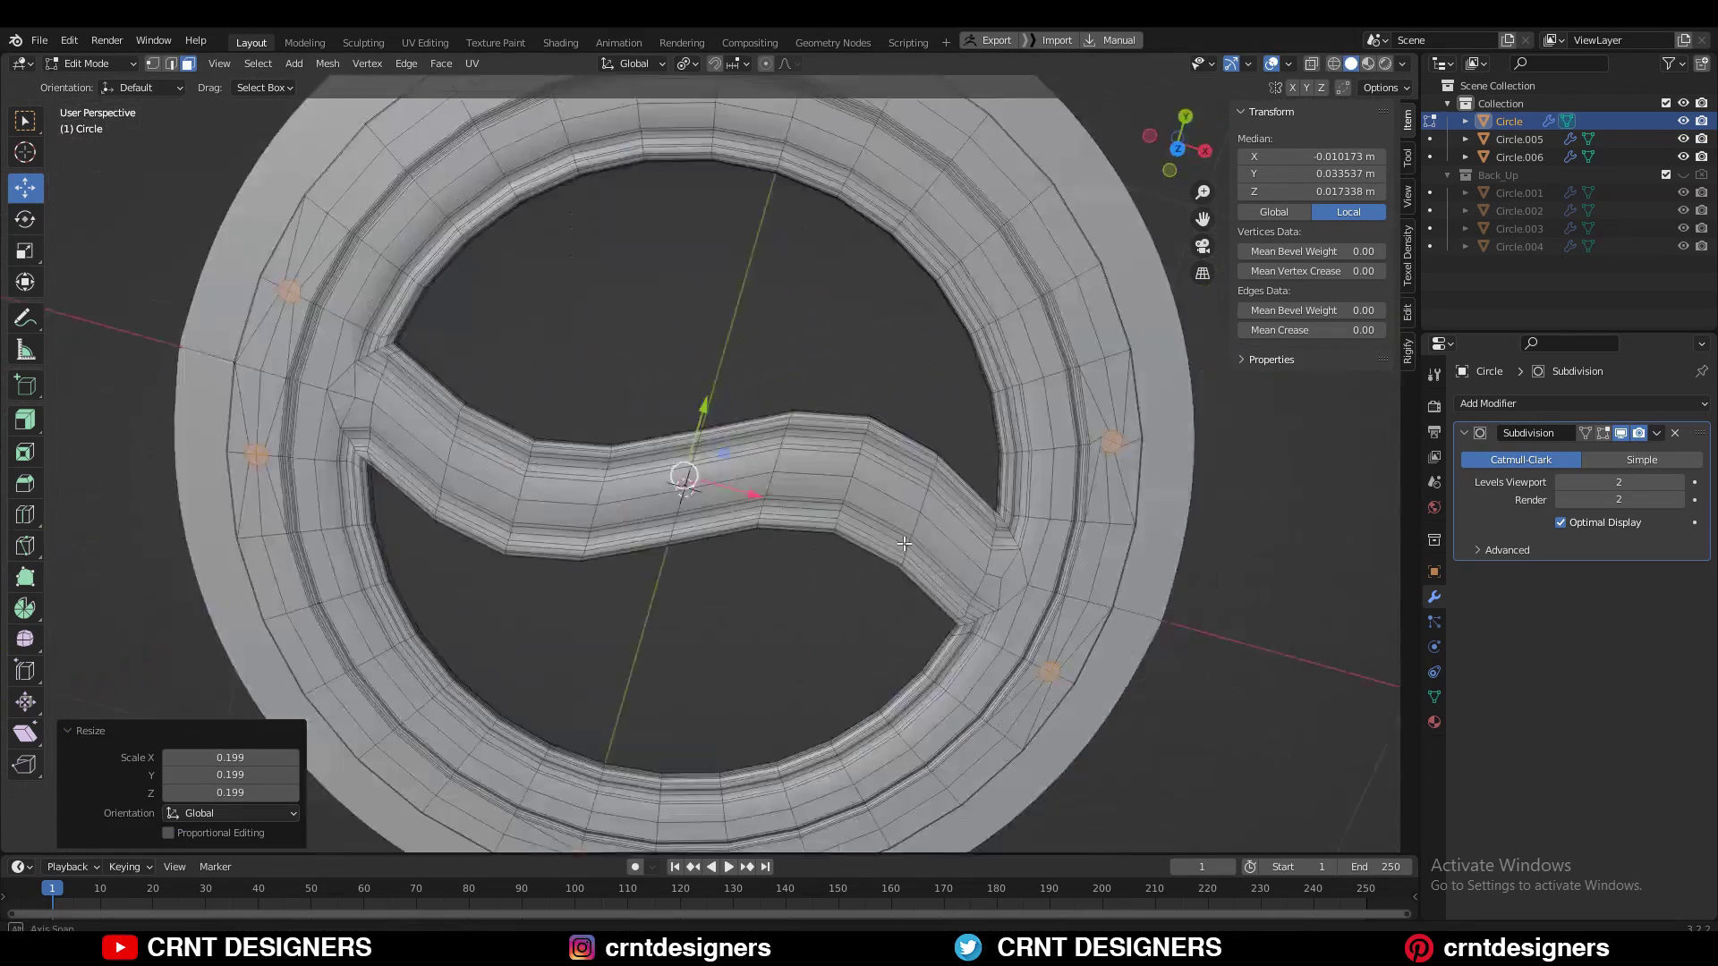
pyautogui.scroll(3, 799, 474)
pyautogui.press('s')
pyautogui.rightClick(799, 475)
pyautogui.scroll(-2, 799, 474)
# Inset the round faces again and sink them 0.004193 m as bolt holes
pyautogui.press('i')
pyautogui.click(799, 403)
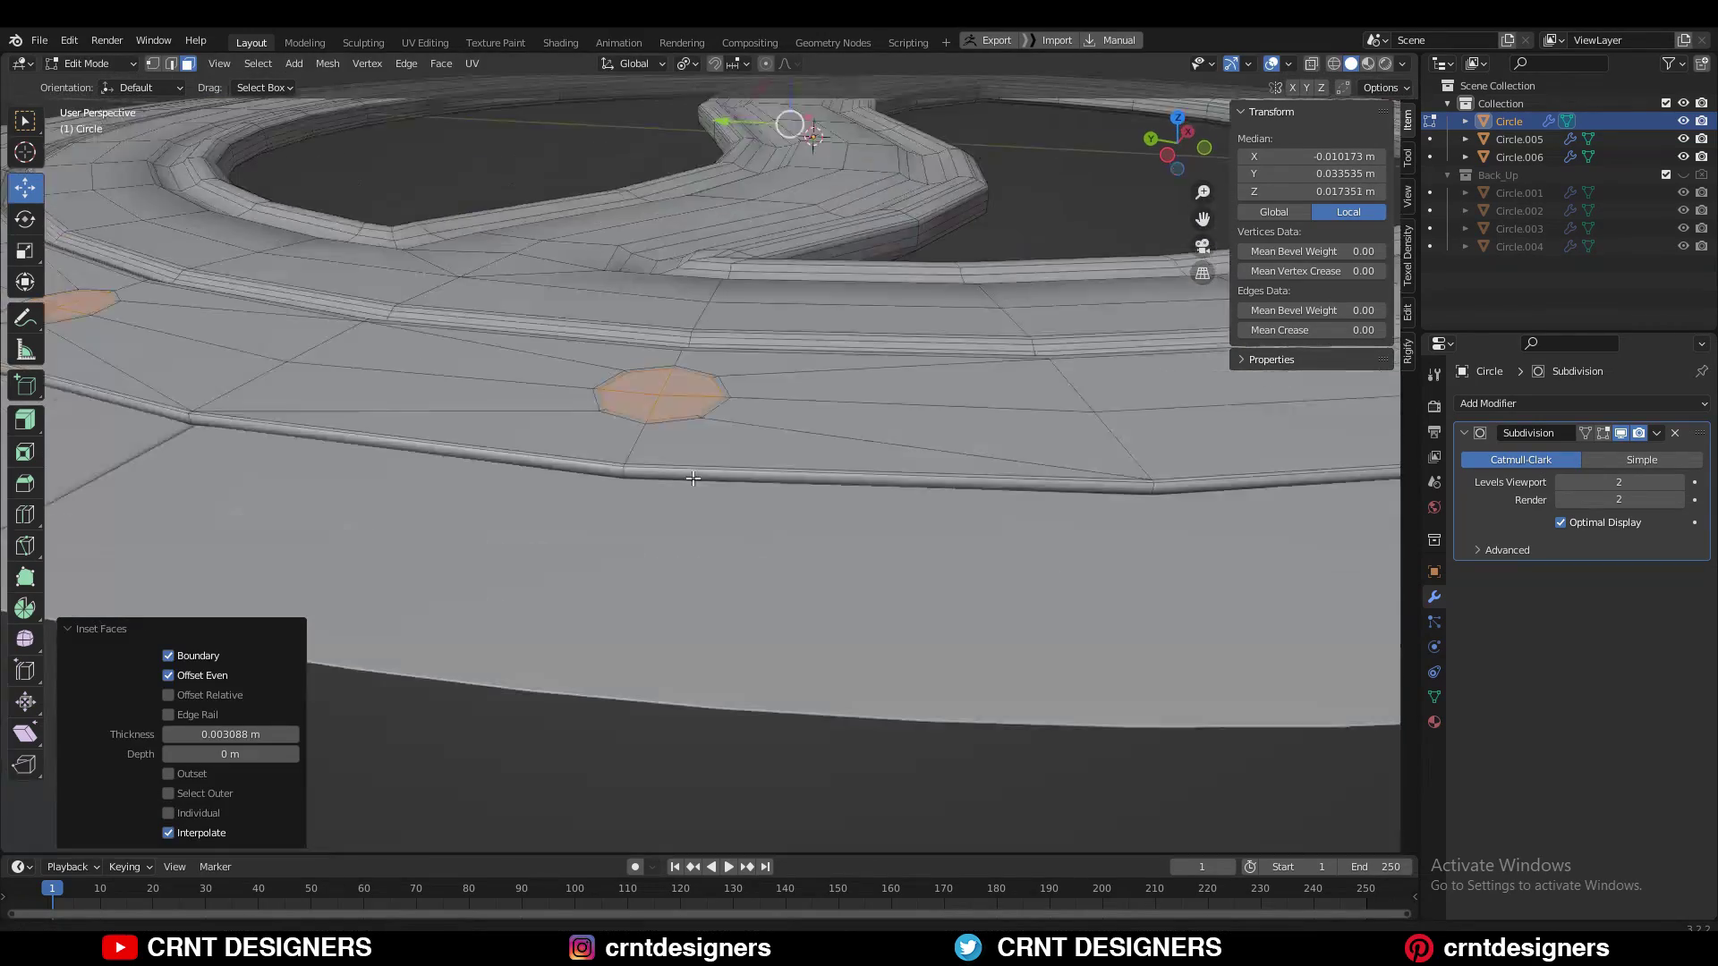
pyautogui.moveTo(799, 403); pyautogui.dragTo(808, 195, button='middle')
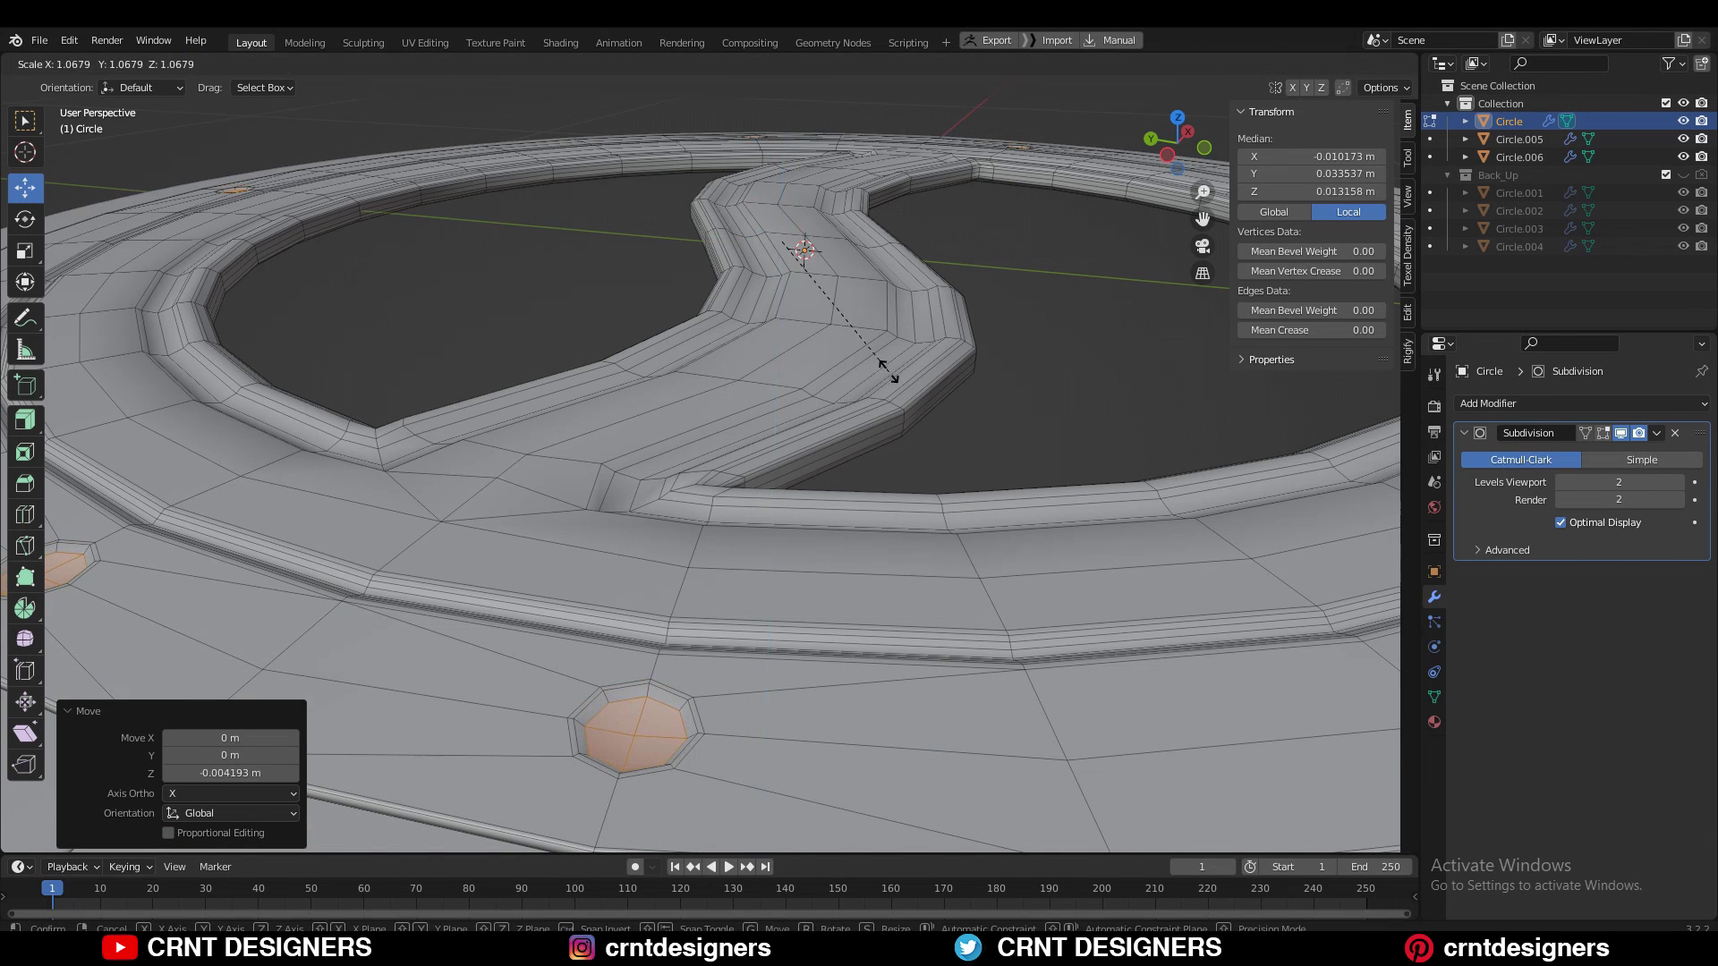
pyautogui.click(982, 460)
pyautogui.press('Tab')
# Save, then select all of the plaque mesh and apply Mesh > Symmetrize
pyautogui.scroll(-3, 718, 313)
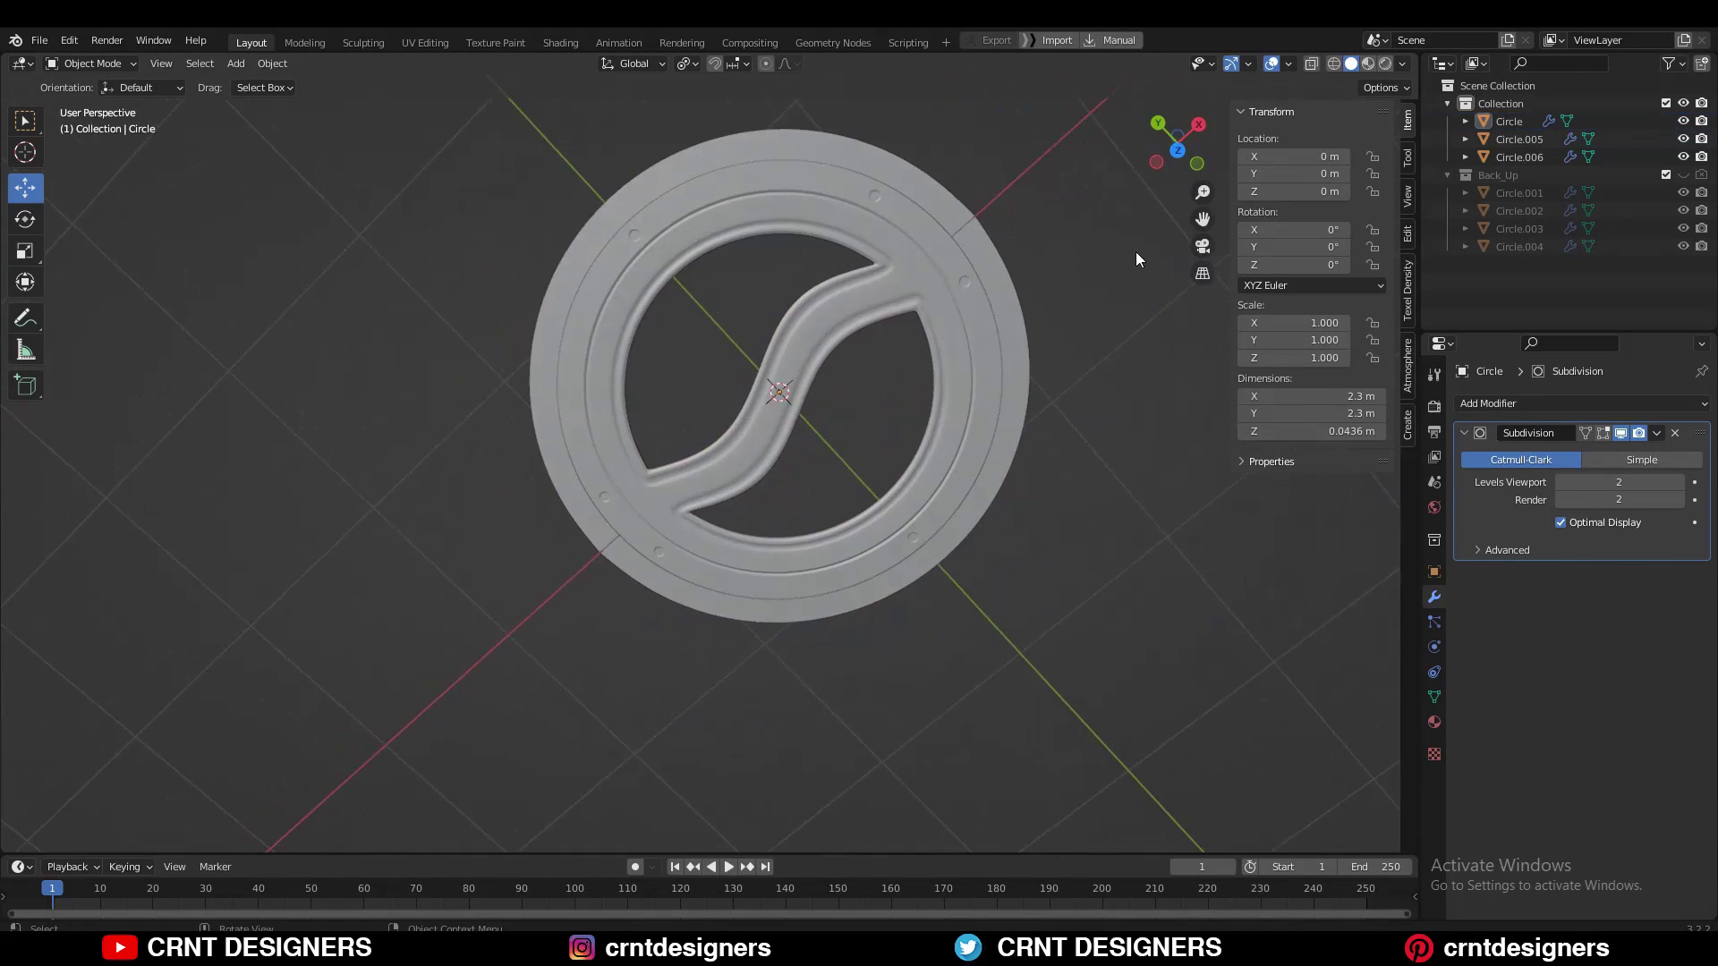
pyautogui.moveTo(718, 313); pyautogui.dragTo(963, 426, button='middle')
pyautogui.click(1178, 143)
pyautogui.hotkey('ctrl', 's')
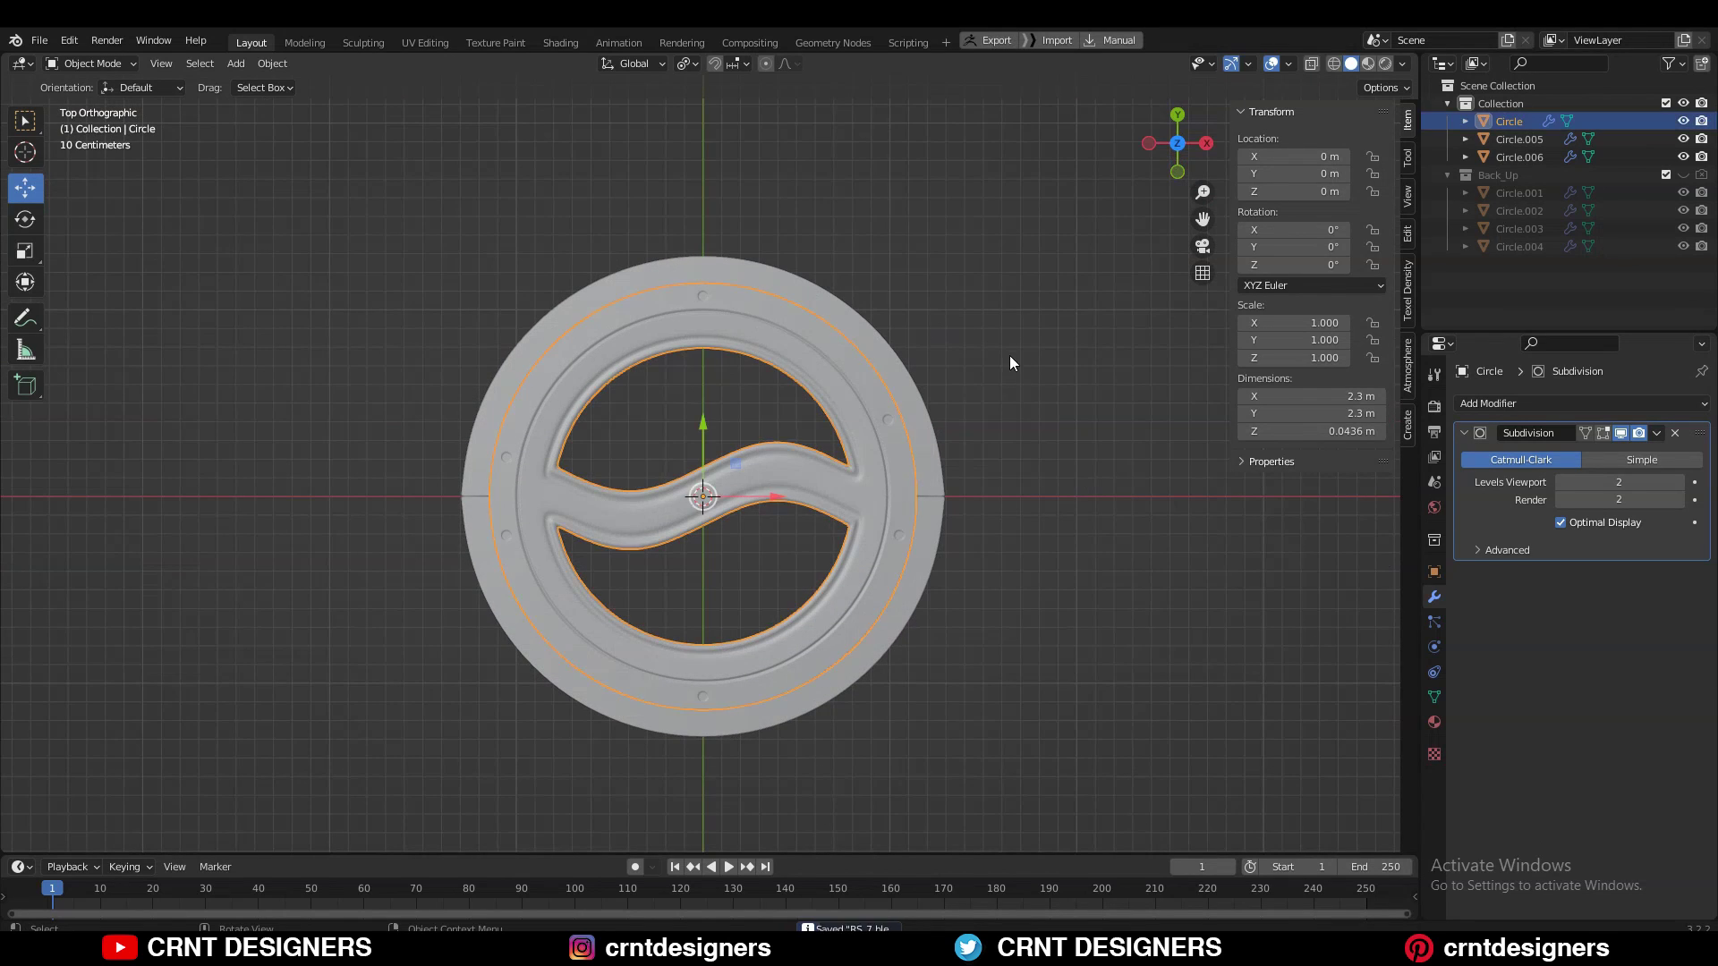
pyautogui.press('Tab')
pyautogui.moveTo(1007, 352); pyautogui.dragTo(805, 224, button='middle')
pyautogui.click(328, 63)
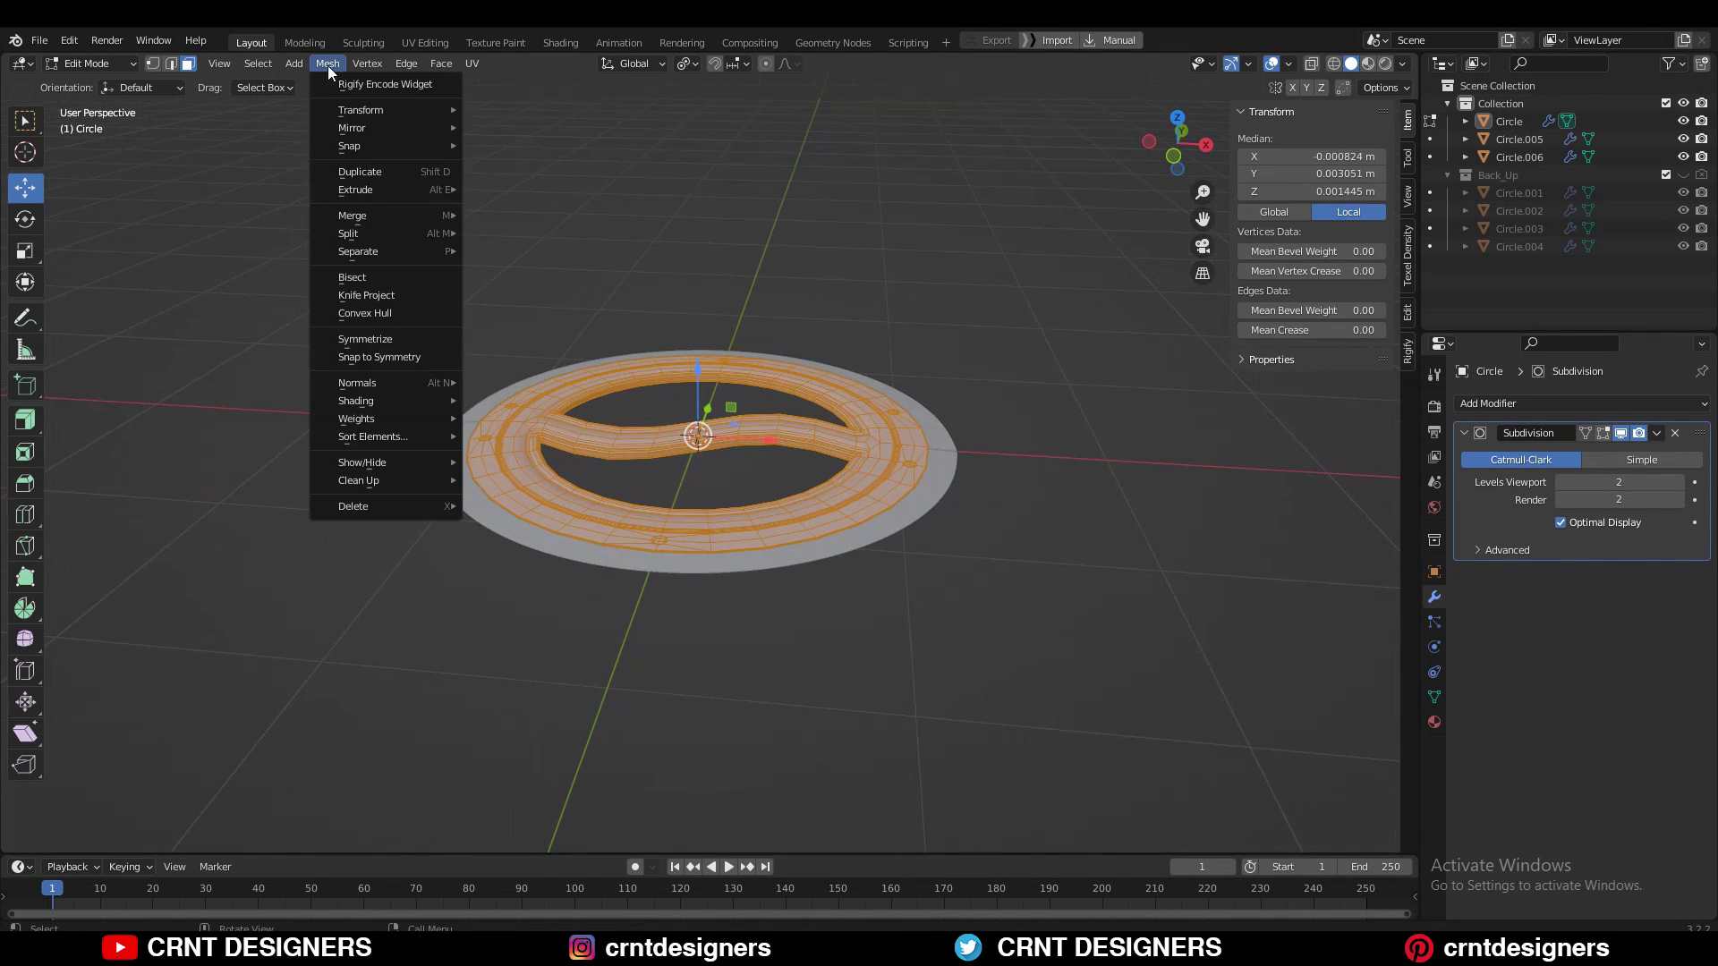
pyautogui.click(363, 335)
pyautogui.press('Tab')
# Save the file and frame the symmetrical plaque in top view
pyautogui.moveTo(544, 511)
pyautogui.mouseDown(button='middle')
pyautogui.moveTo(662, 447)
pyautogui.moveTo(848, 240)
pyautogui.moveTo(909, 673)
pyautogui.moveTo(1159, 192)
pyautogui.mouseUp(button='middle')
pyautogui.press('KP_7')
pyautogui.hotkey('ctrl', 's')
pyautogui.moveTo(972, 271)
pyautogui.mouseDown(button='middle')
pyautogui.moveTo(1029, 362)
pyautogui.moveTo(1111, 282)
pyautogui.mouseUp(button='middle')
pyautogui.press('KP_7')
pyautogui.scroll(1, 921, 465)
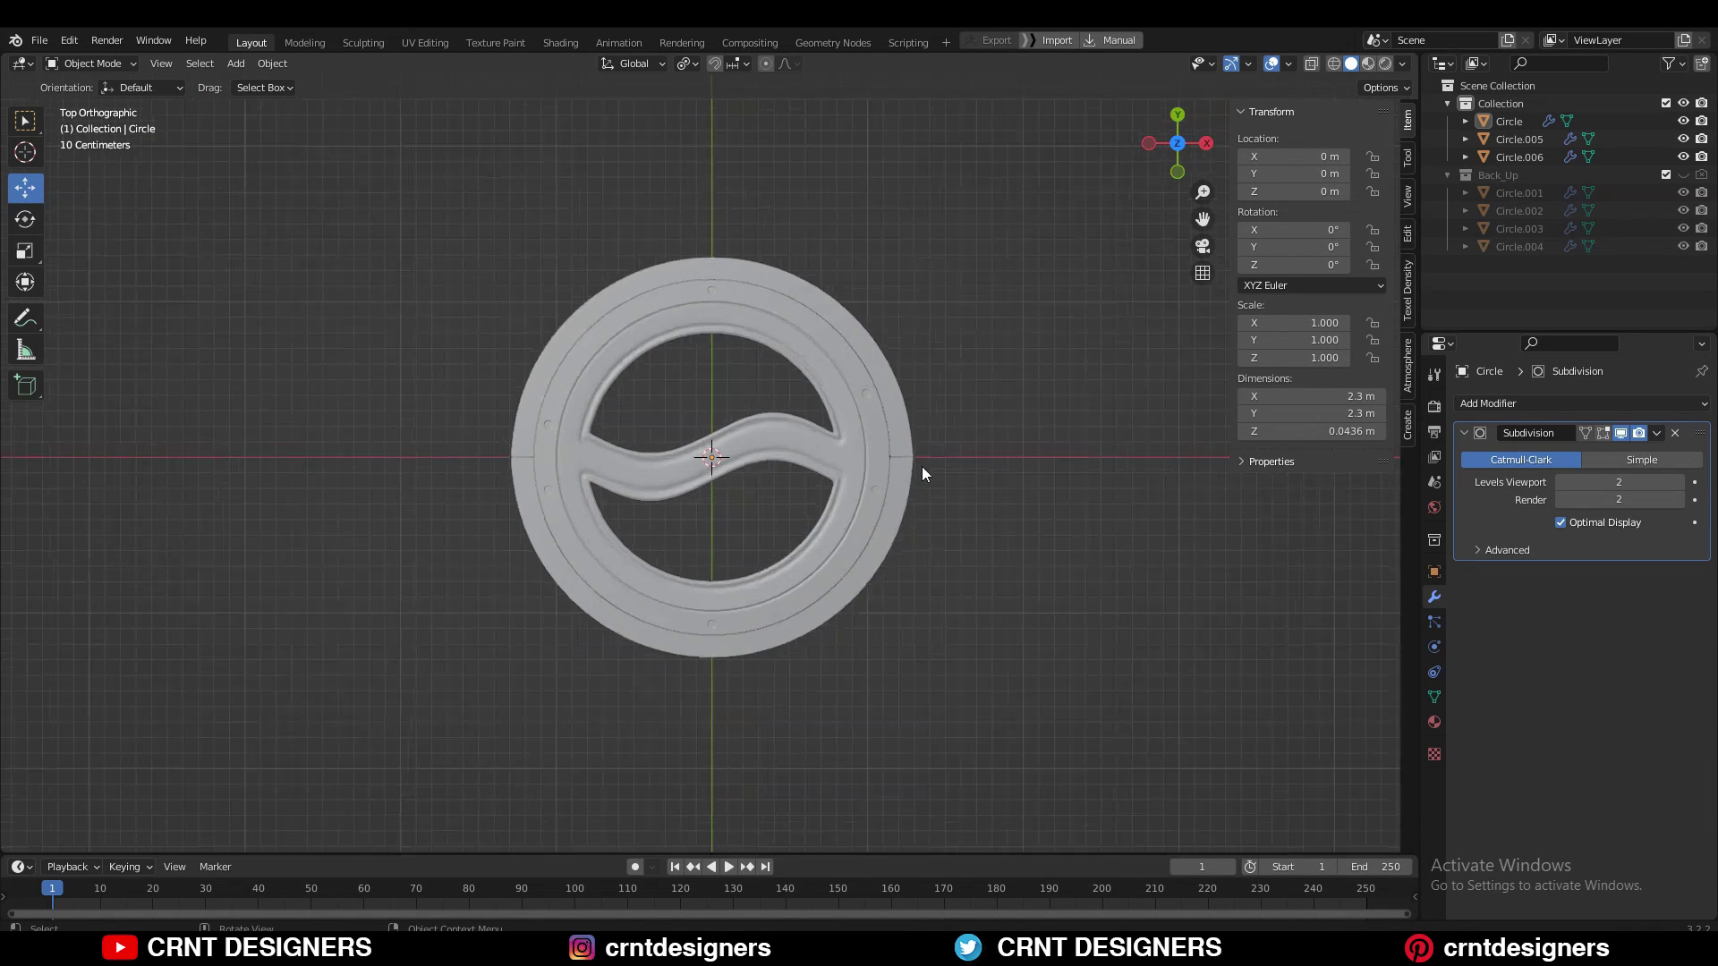
pyautogui.scroll(1, 1022, 448)
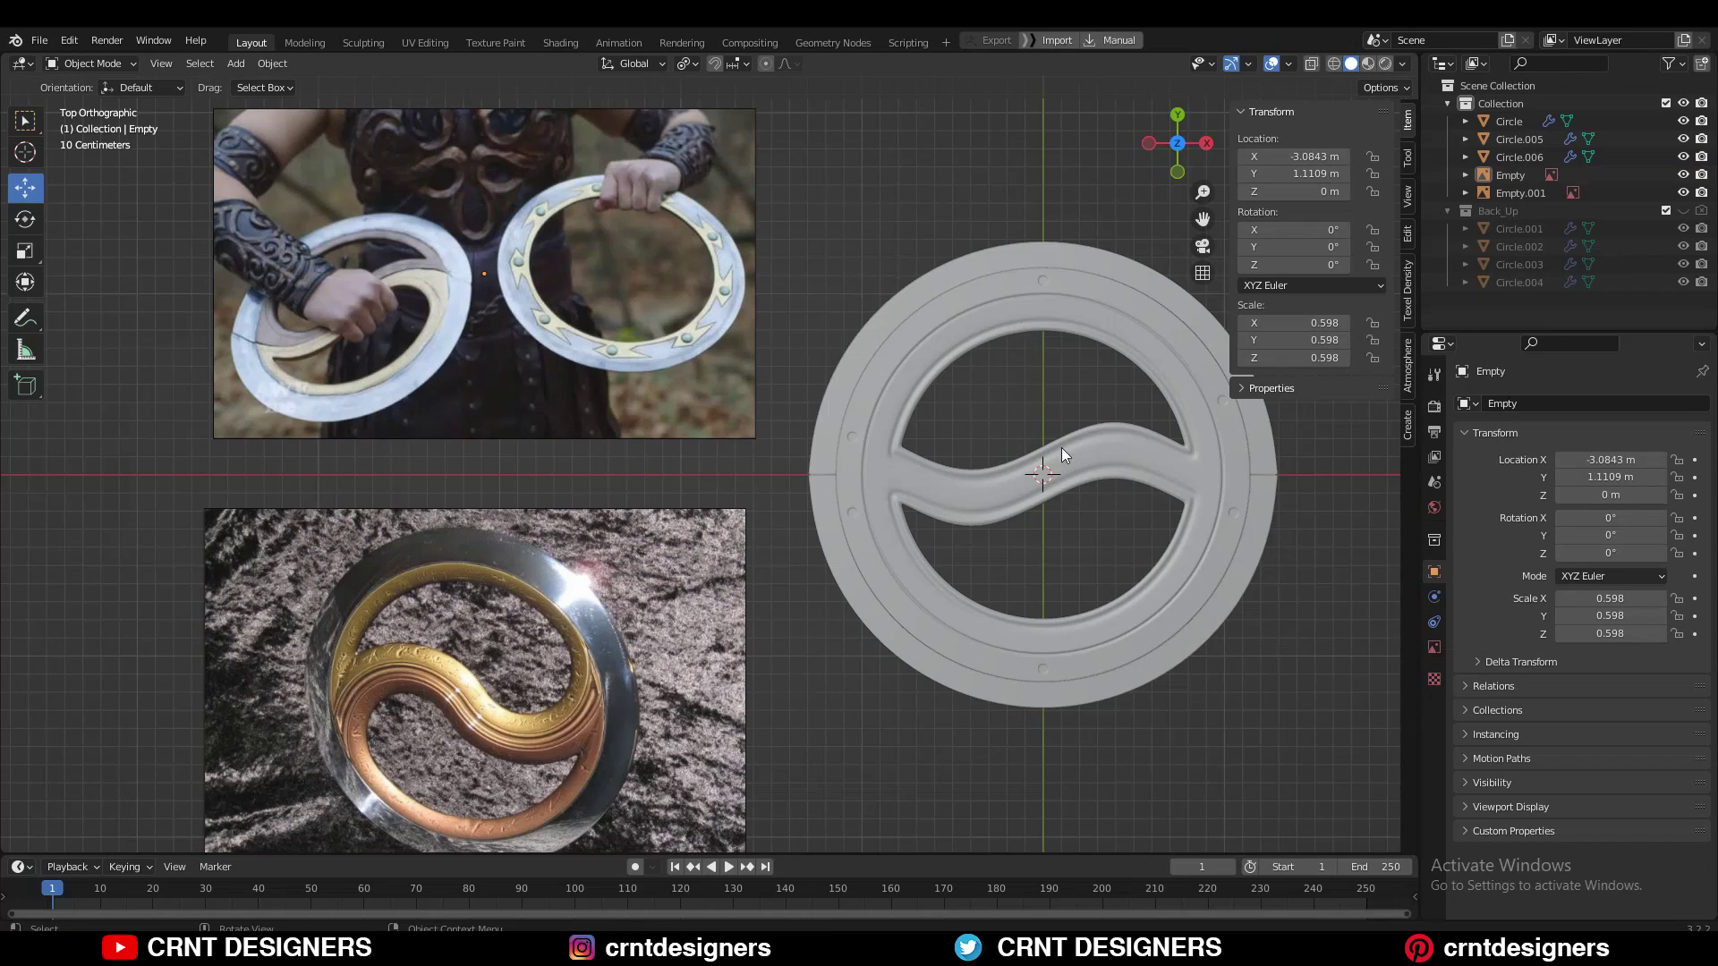
# Save, then run Recalculate Outside (F3 're') on the selected plaque pieces' normals
pyautogui.hotkey('ctrl', 's')
pyautogui.moveTo(818, 186)
pyautogui.mouseDown(button='middle')
pyautogui.moveTo(1087, 181)
pyautogui.moveTo(1027, 266)
pyautogui.moveTo(1027, 637)
pyautogui.mouseUp(button='middle')
pyautogui.click(1028, 637)
pyautogui.press('Tab')
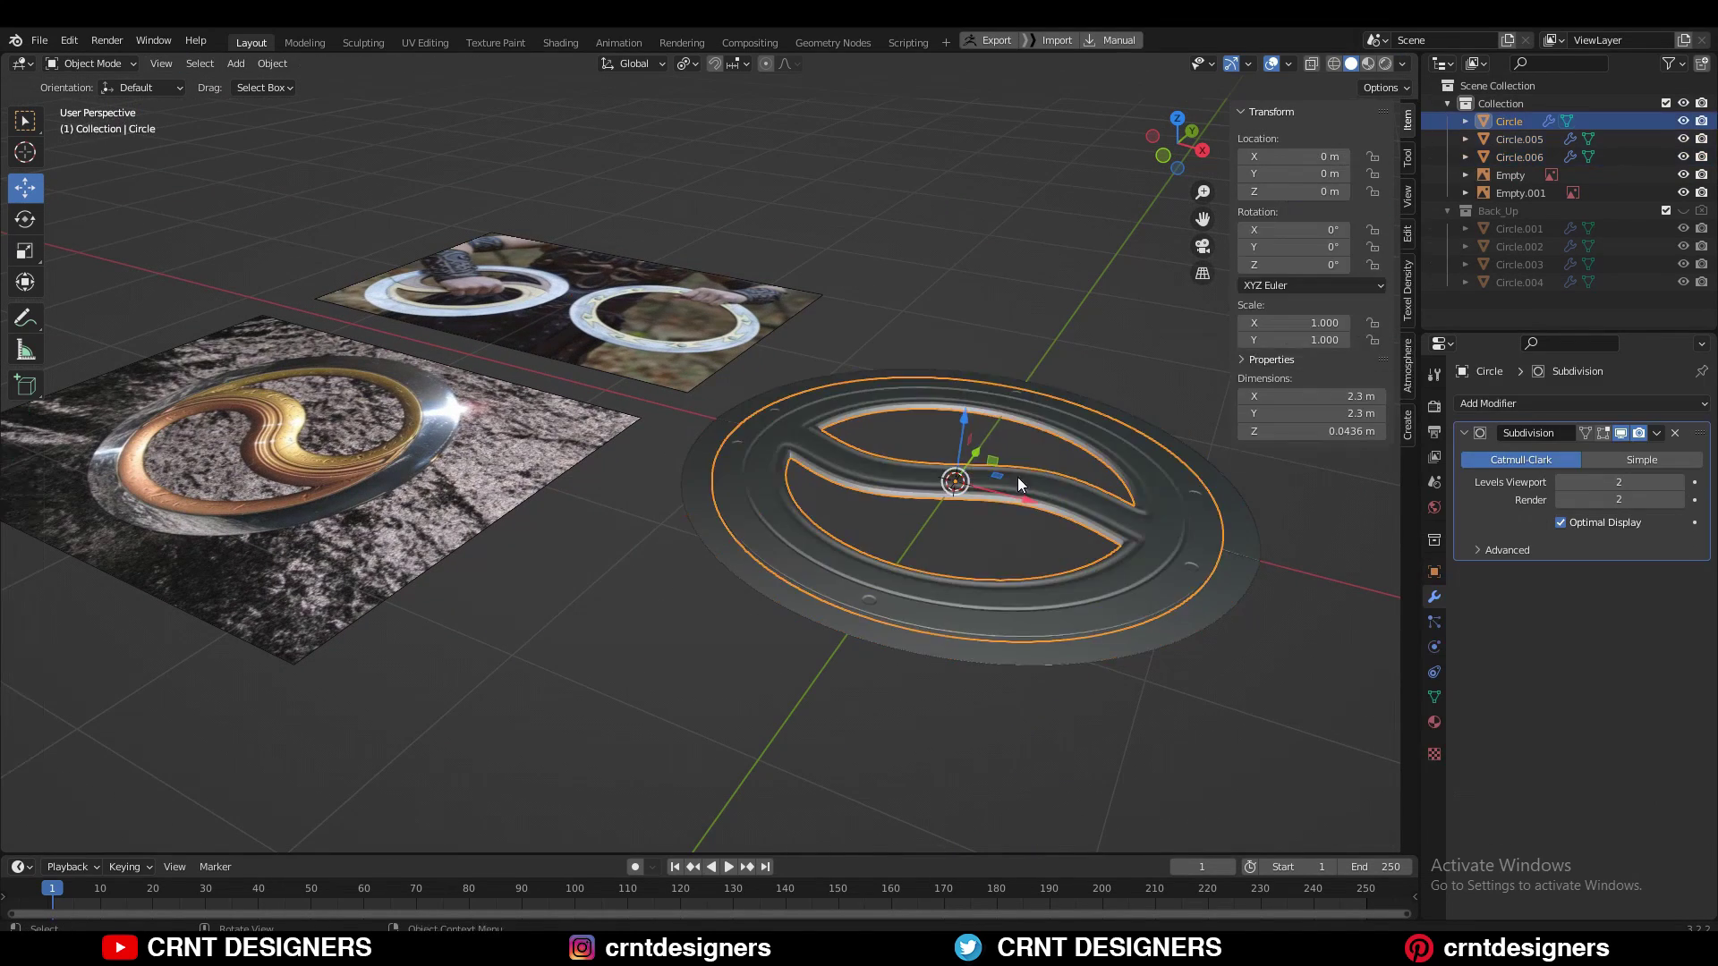
pyautogui.press('F3')
pyautogui.write('re')
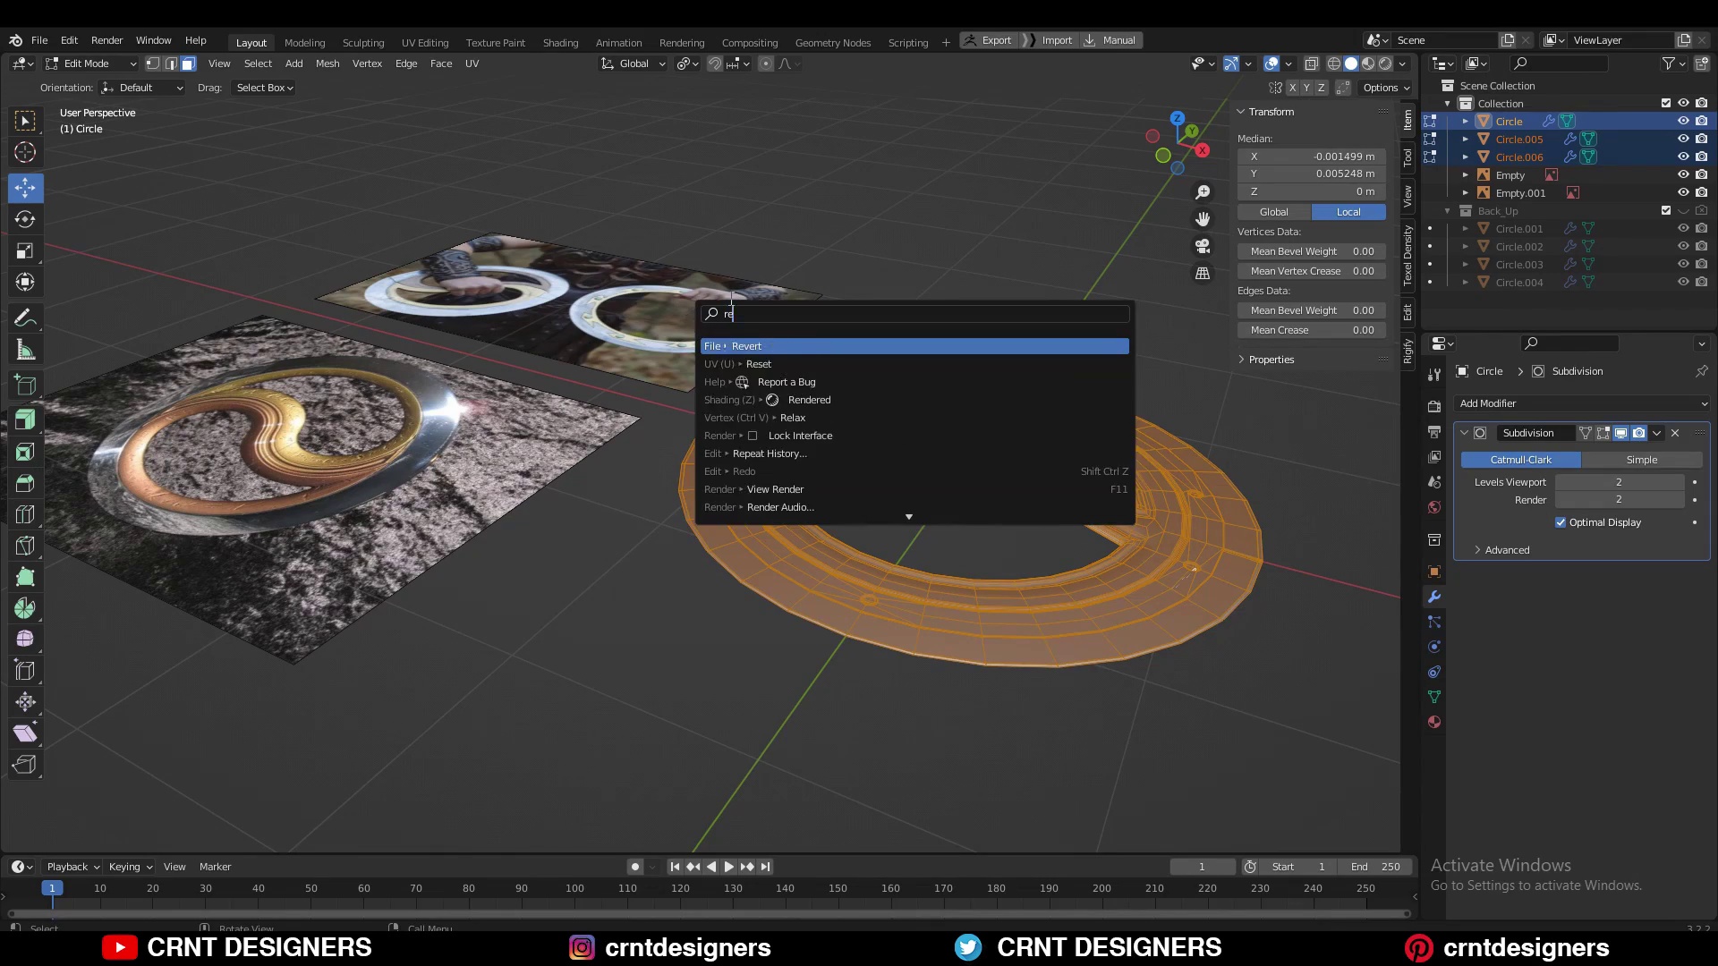
pyautogui.press('Return')
pyautogui.press('Tab')
pyautogui.moveTo(813, 356)
pyautogui.mouseDown(button='middle')
pyautogui.moveTo(916, 399)
pyautogui.moveTo(941, 115)
pyautogui.moveTo(934, 473)
pyautogui.mouseUp(button='middle')
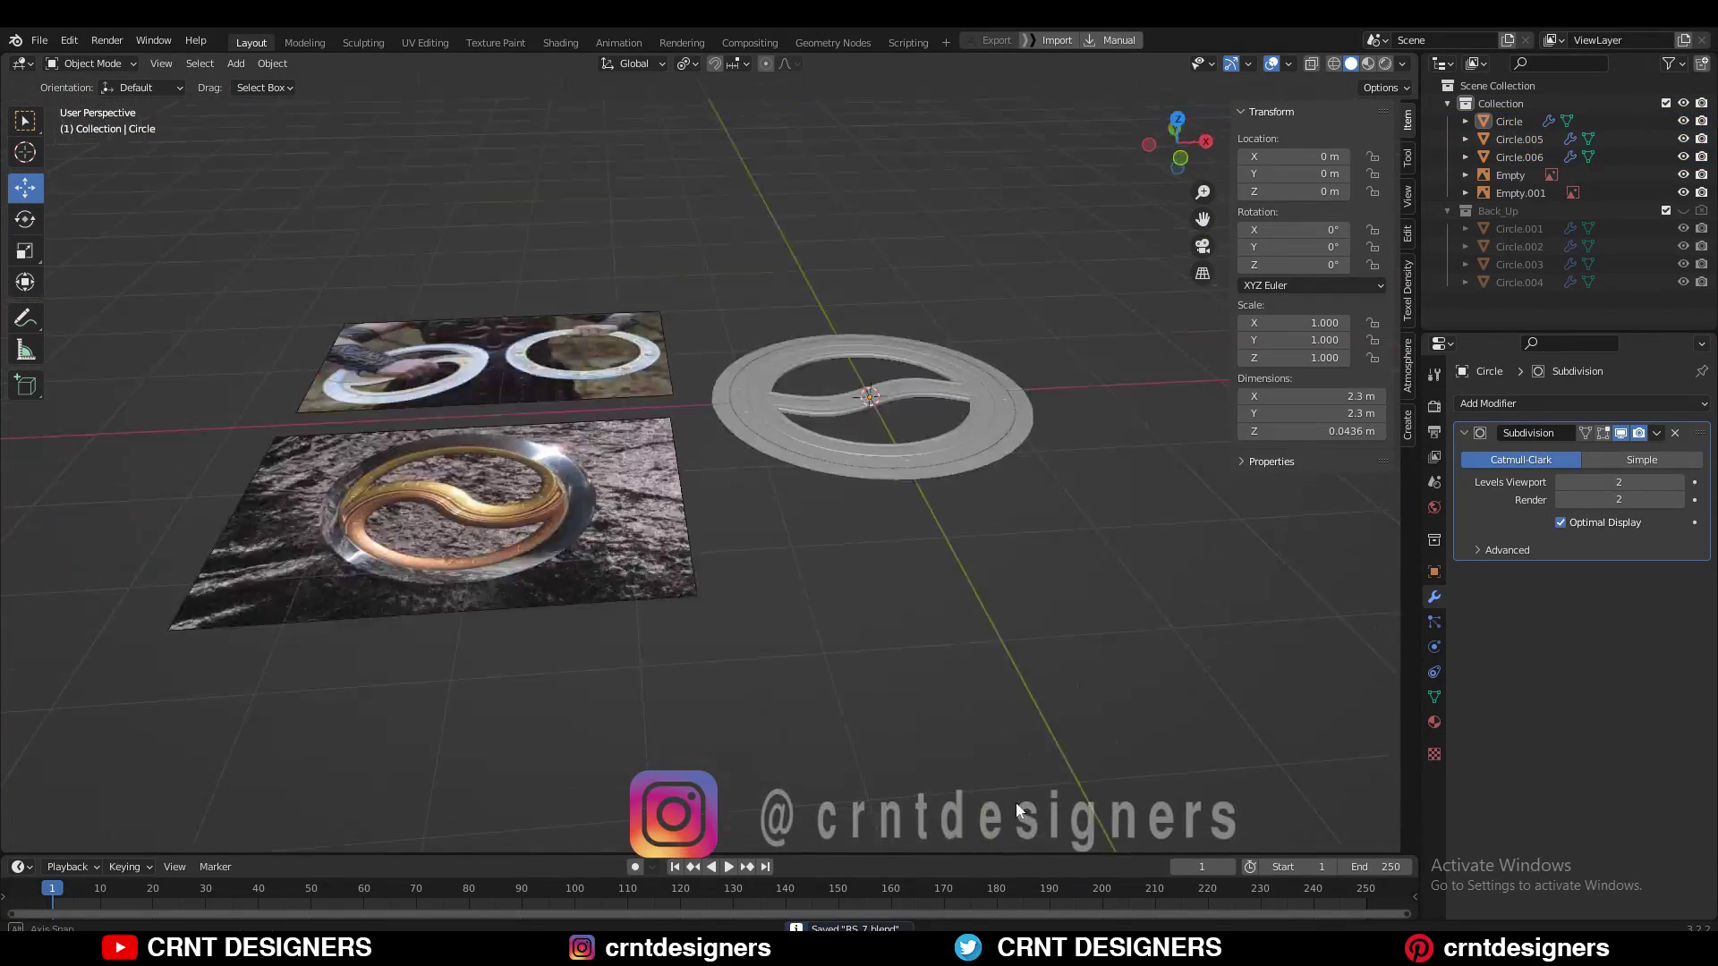